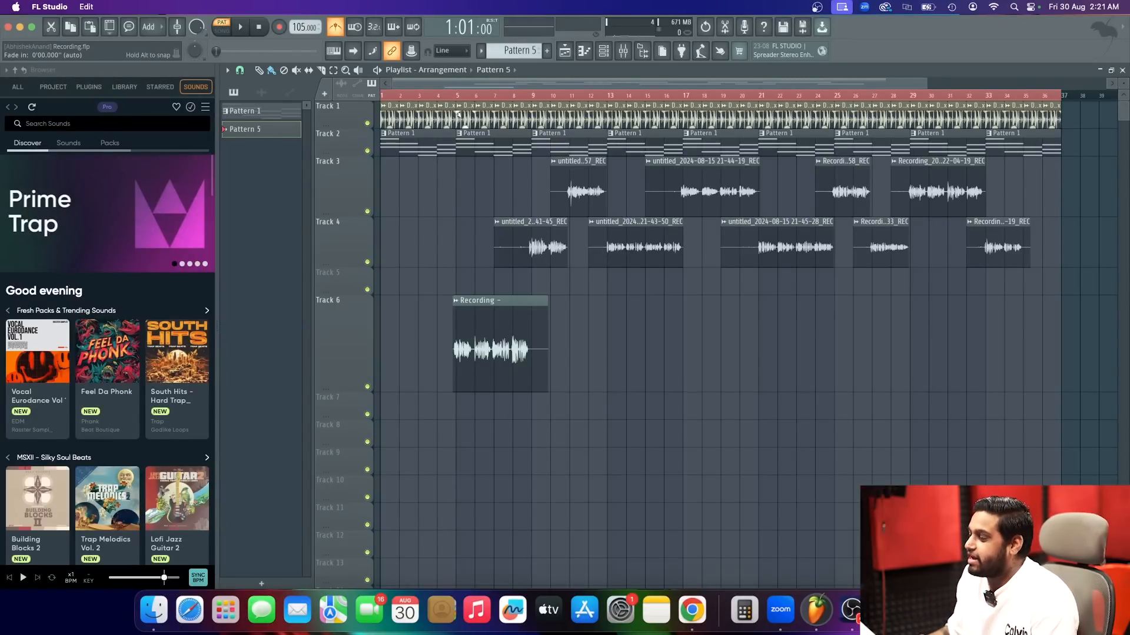
# Play the arrangement from around bar 5 to listen to the vocal recording on Track 6 with the backing.
pyautogui.click(454, 95)
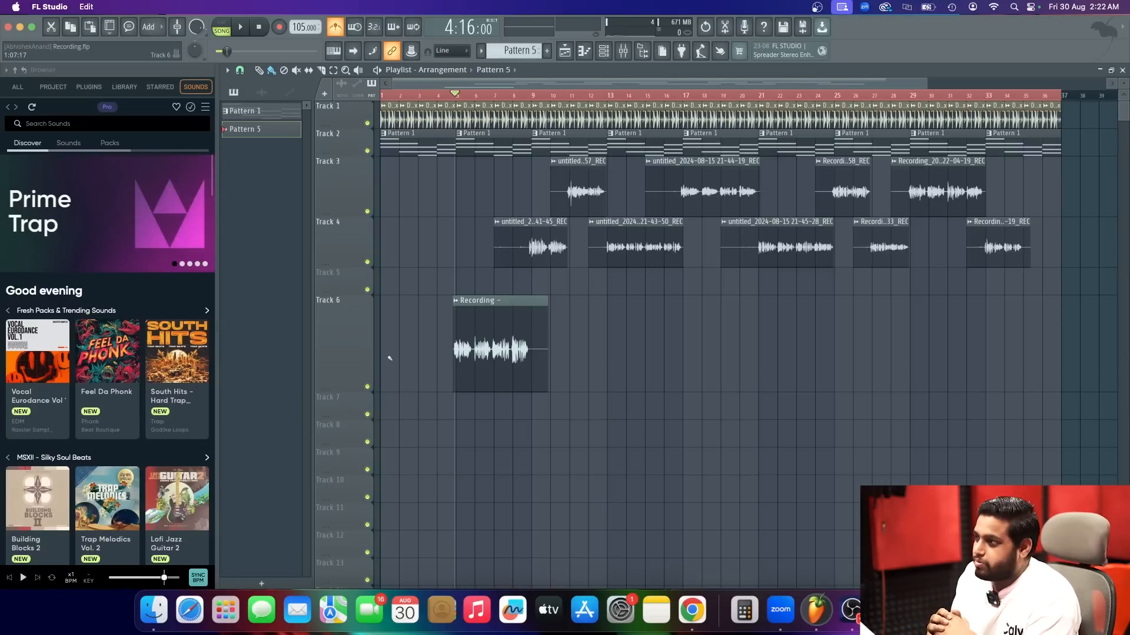
pyautogui.scroll(3, 448, 100)
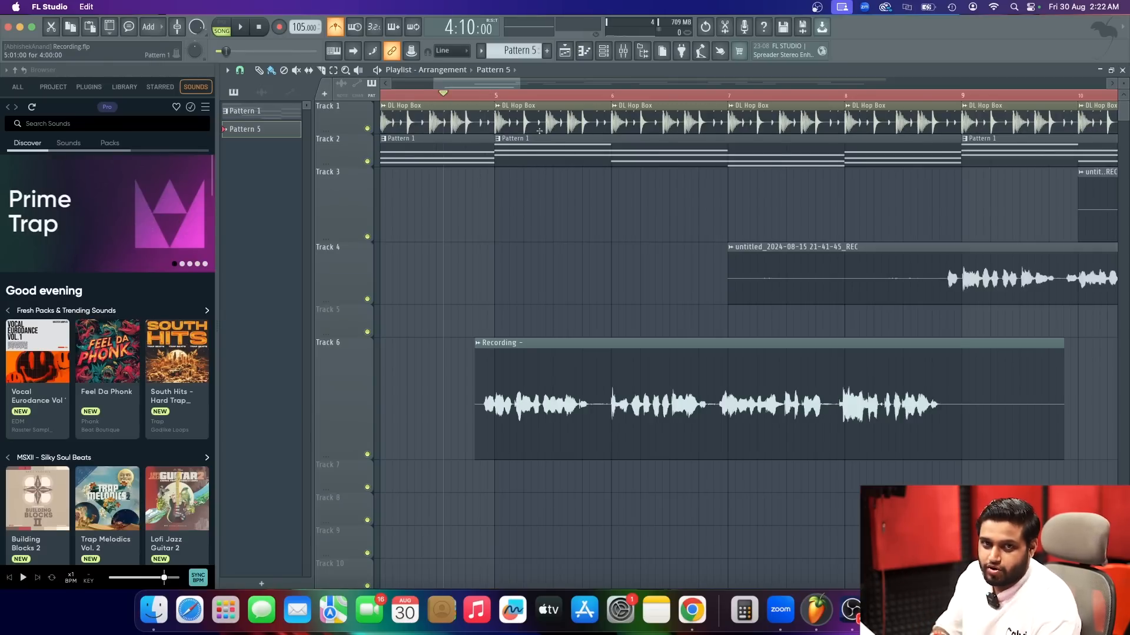
pyautogui.press('space')
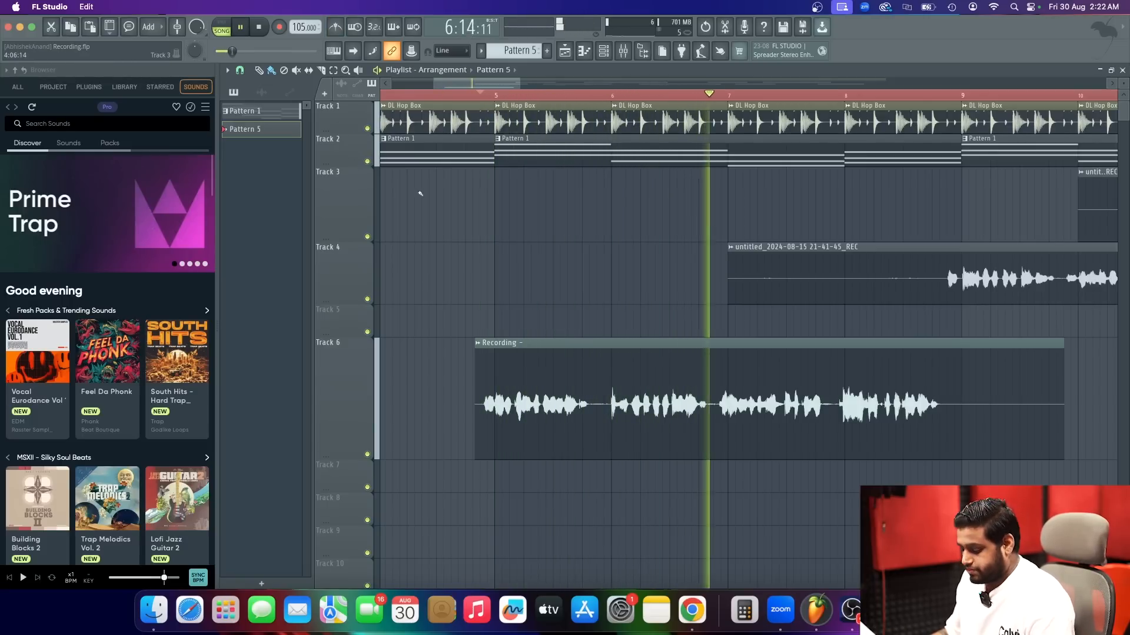
pyautogui.scroll(-5, 465, 232)
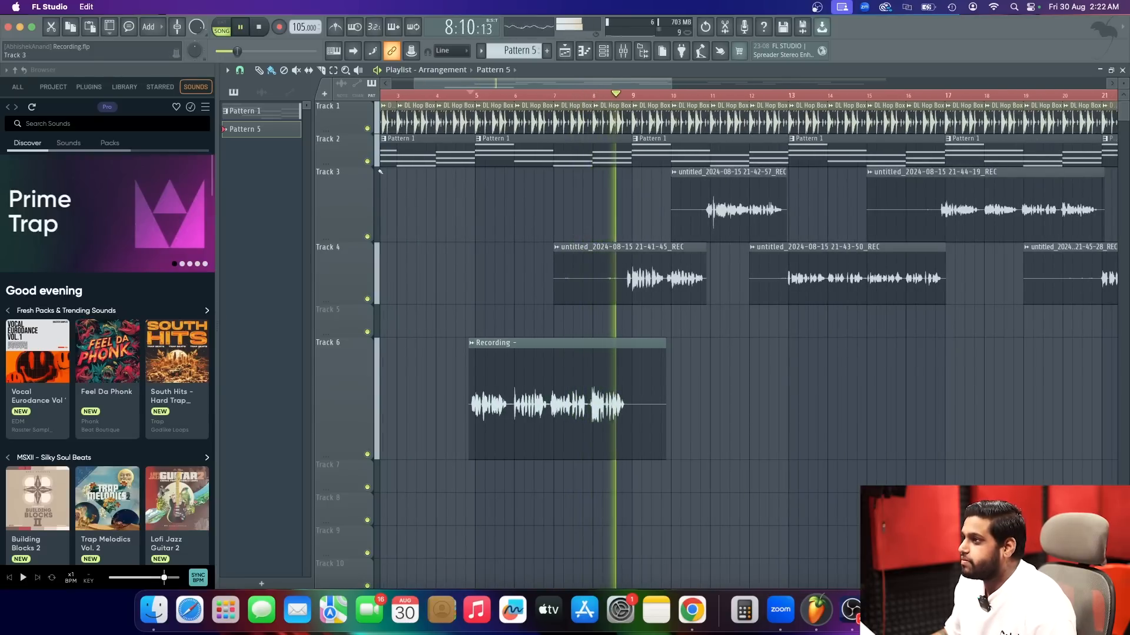
pyautogui.press('space')
# Mute Track 1 while keeping Track 2 active, and play the pattern together with the vocal recording.
pyautogui.click(368, 162)
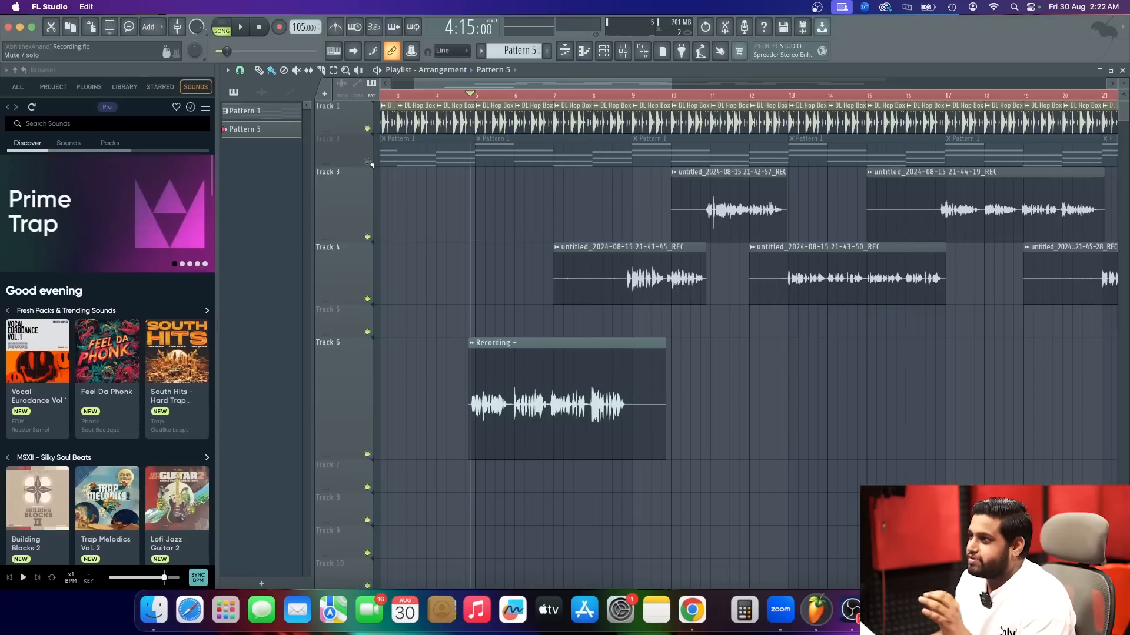
pyautogui.click(367, 129)
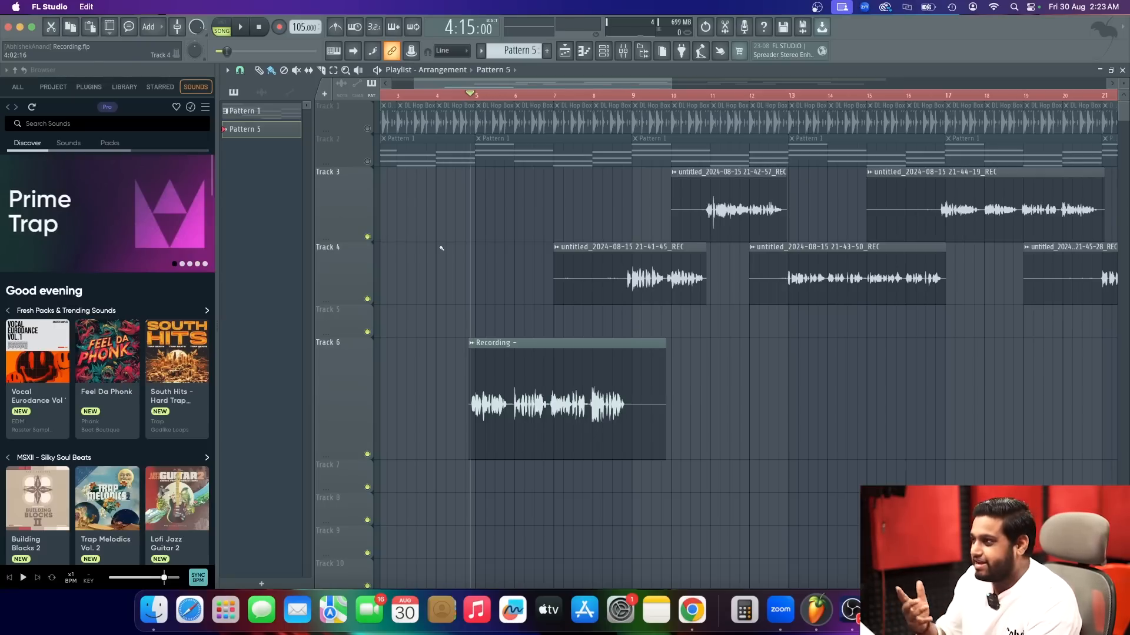
pyautogui.click(367, 161)
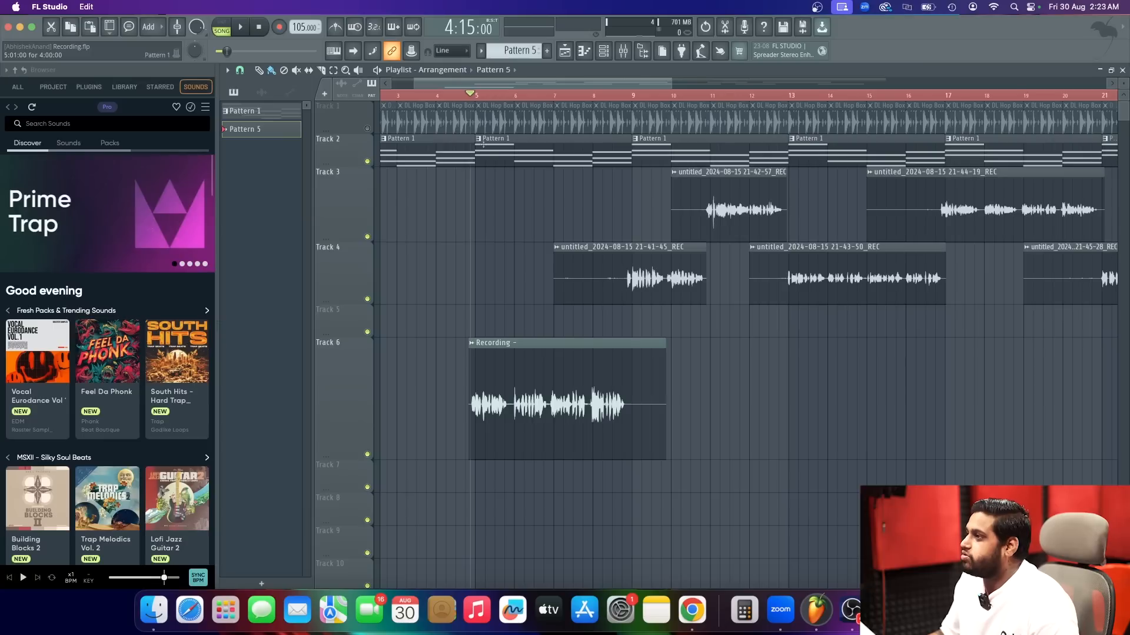
pyautogui.press('space')
pyautogui.press('space')
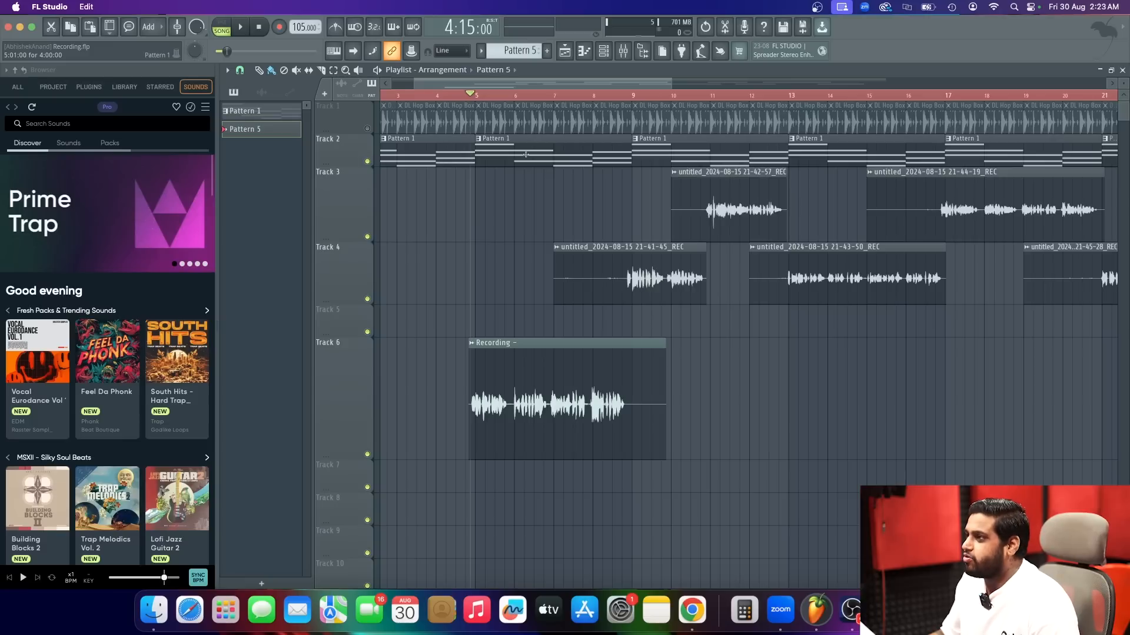
# Rename the Track 2 pattern as Chords.
pyautogui.click(505, 149)
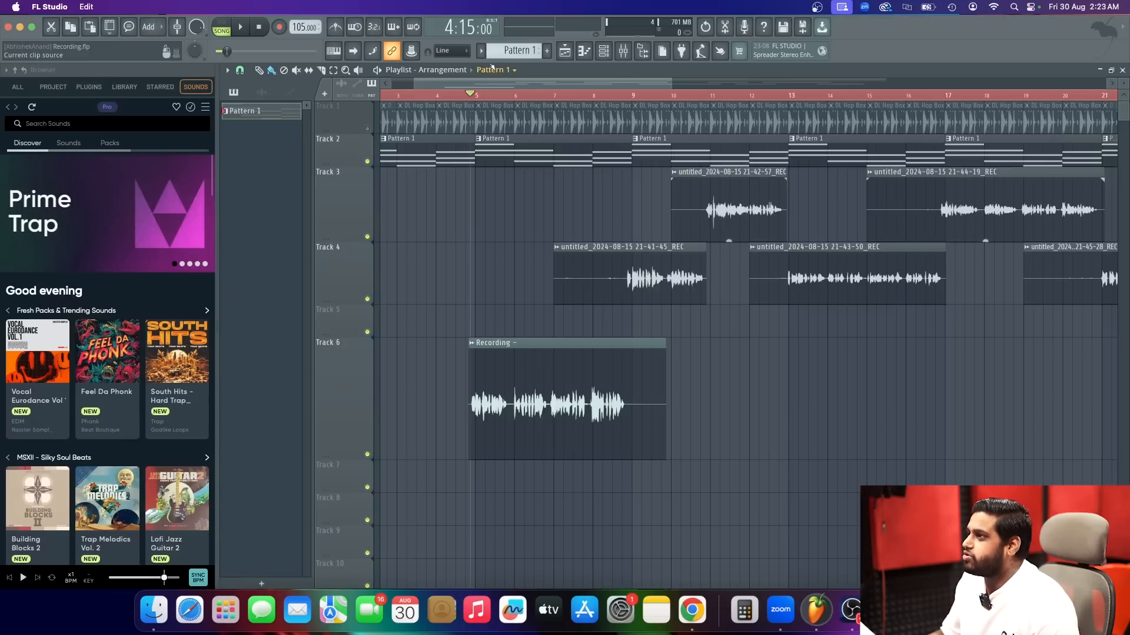
pyautogui.click(481, 51)
pyautogui.click(558, 115)
pyautogui.write('Chords')
pyautogui.press('Return')
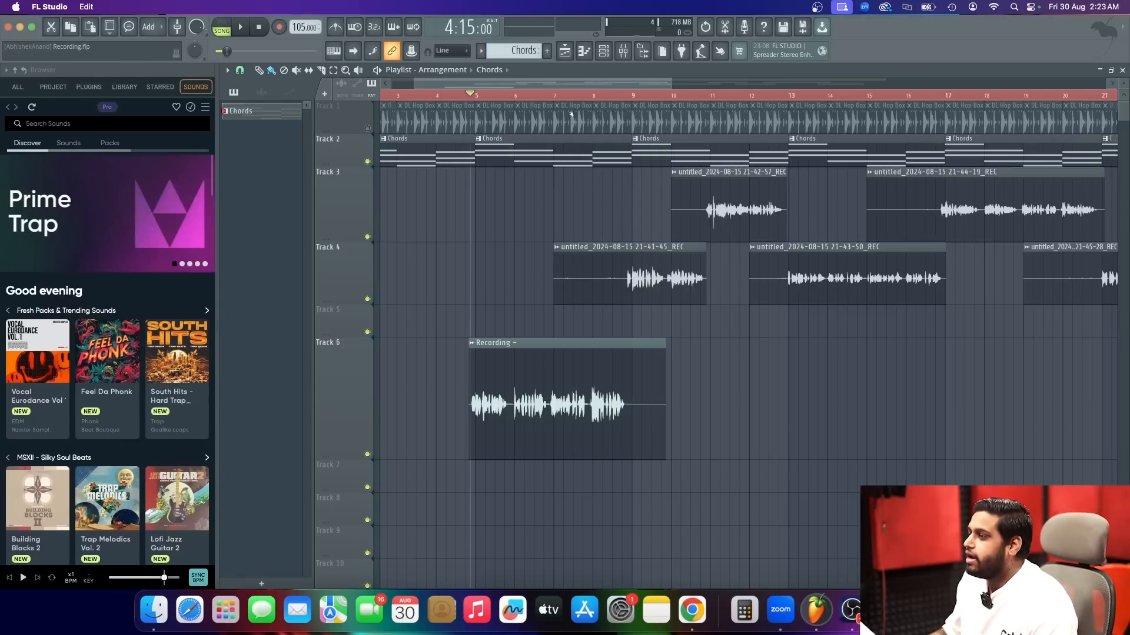
# Mute all clips on Track 2 and delete the DL Hop Box drum loop clips from Track 1.
pyautogui.rightClick(340, 152)
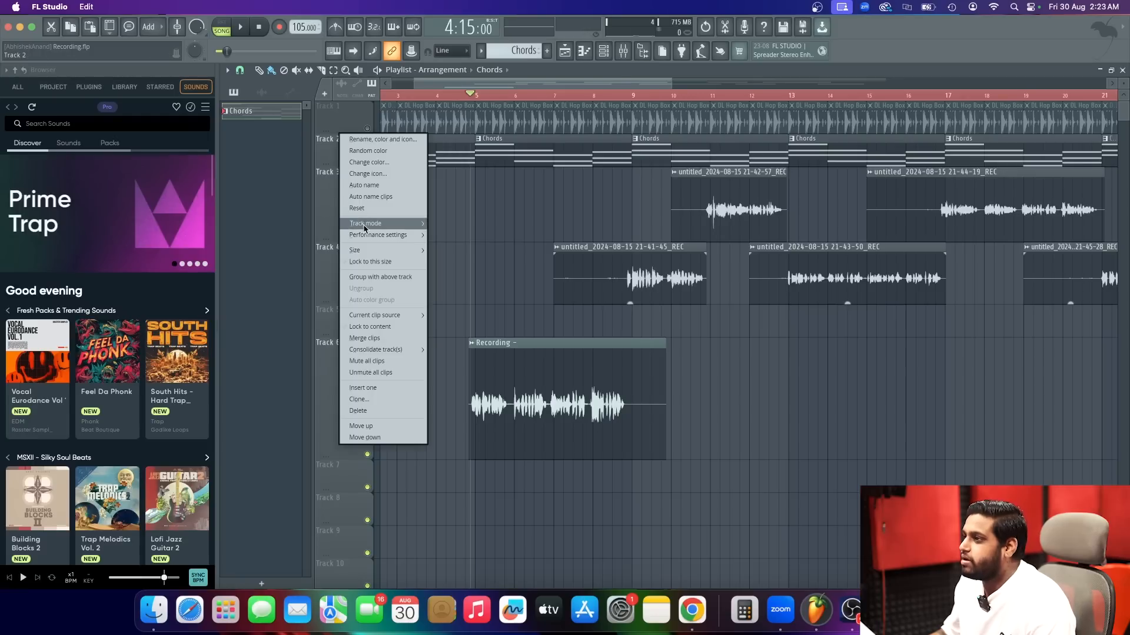
pyautogui.click(372, 361)
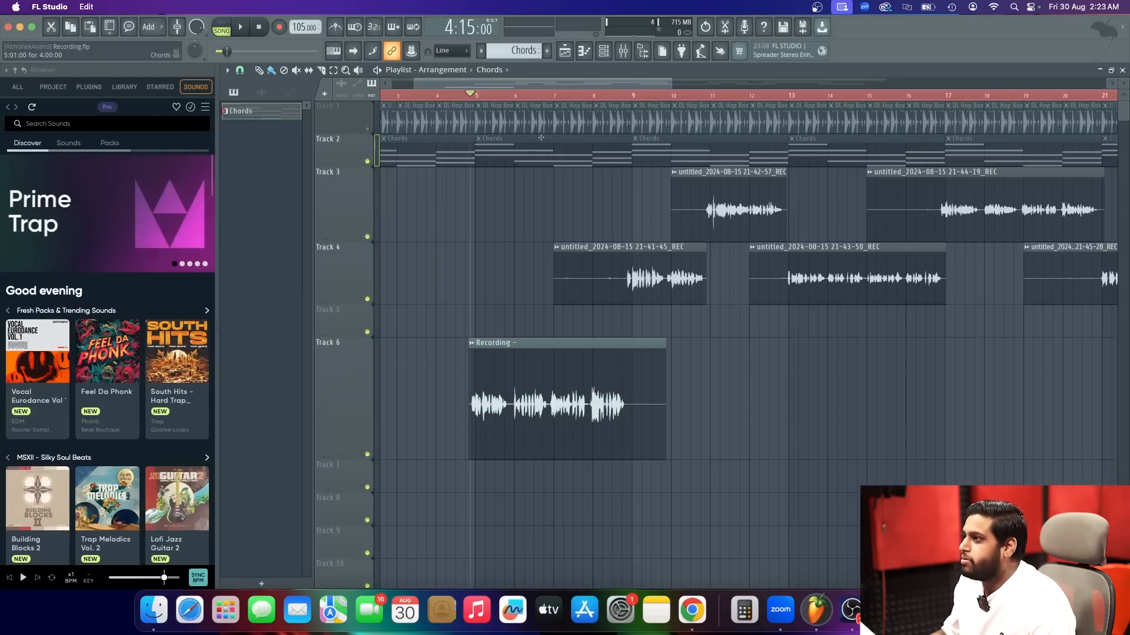
pyautogui.scroll(-5, 481, 153)
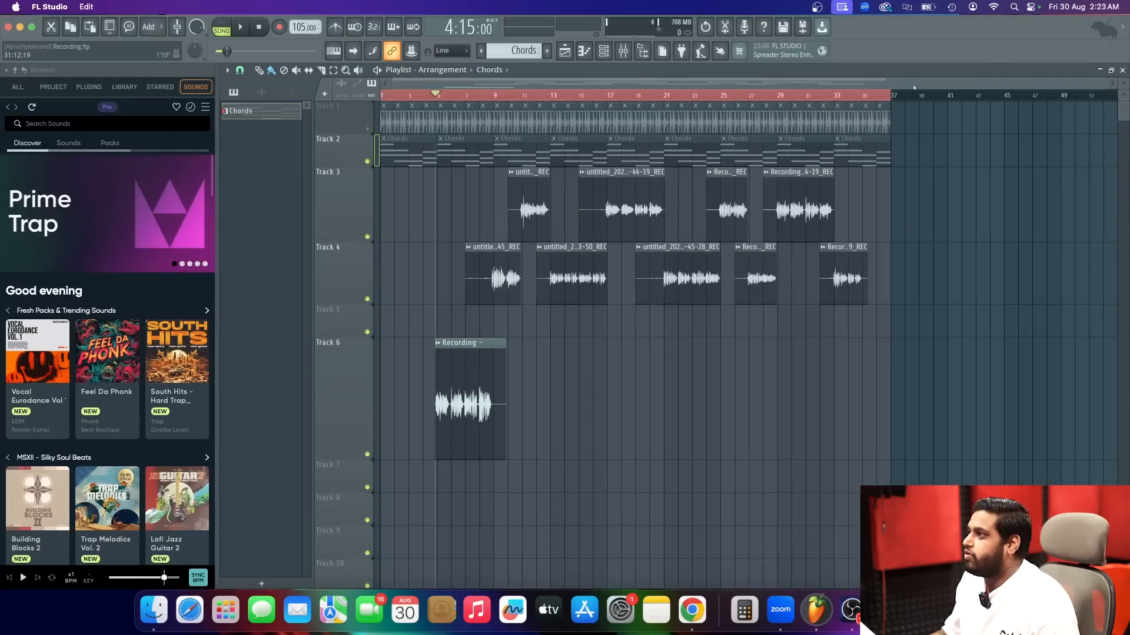
pyautogui.moveTo(780, 124); pyautogui.dragTo(382, 120)
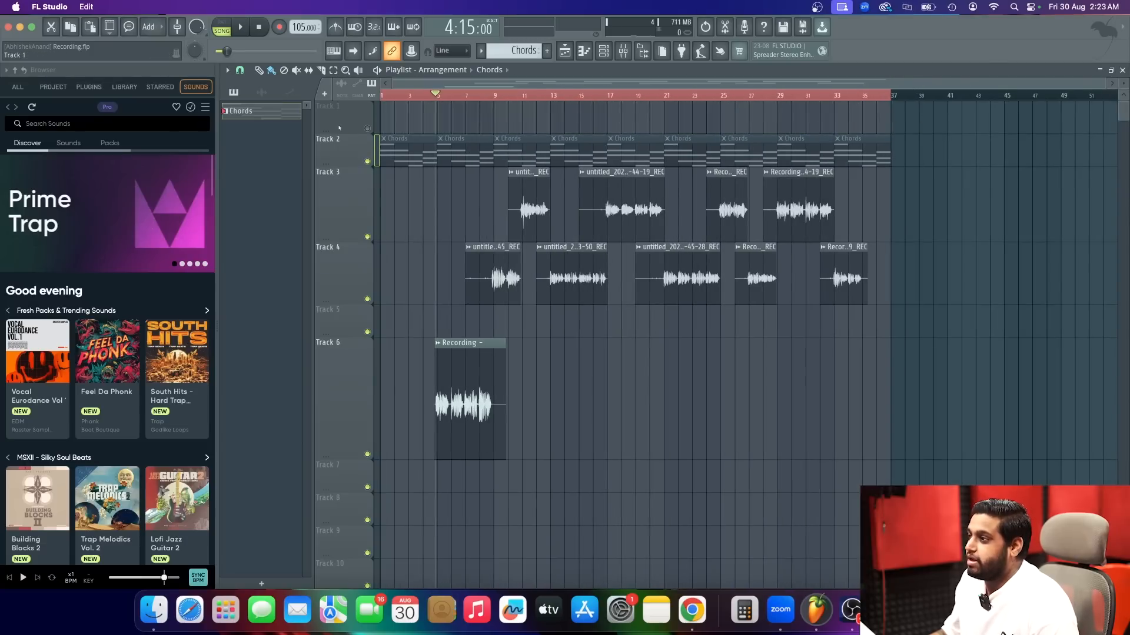
# Play the vocals without backing and place the playhead at 4:13, just before the Track 6 recording.
pyautogui.press('space')
pyautogui.press('space')
pyautogui.scroll(10, 416, 320)
pyautogui.click(537, 98)
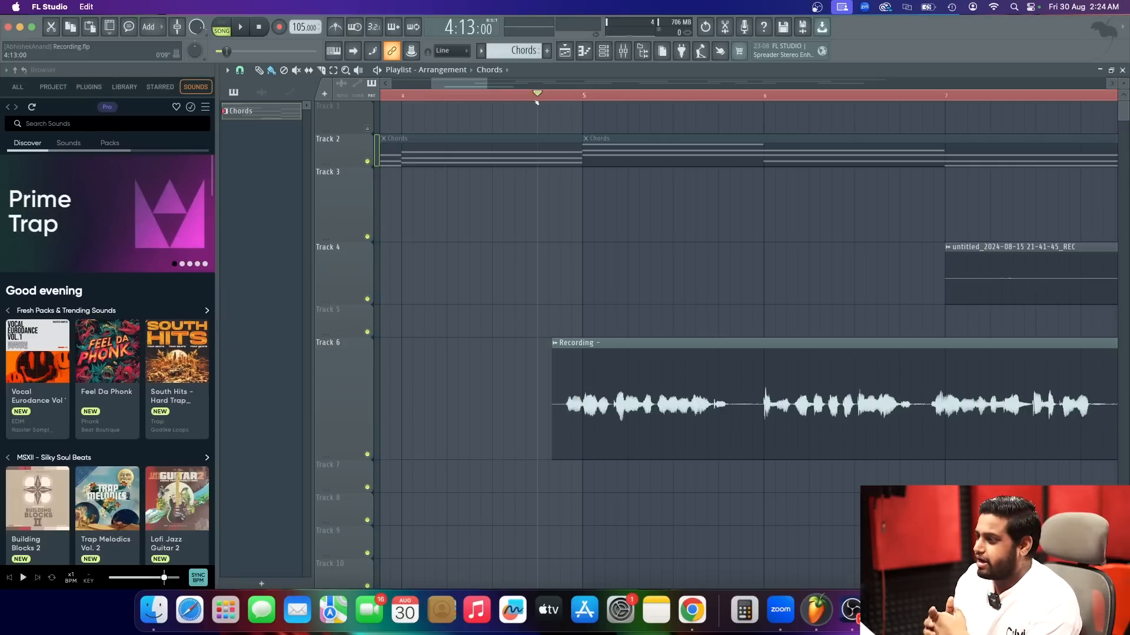
# Look at the vocal tuning video on the Fl Studio With Kurfaat YouTube channel in Chrome and return to FL Studio.
pyautogui.click(692, 611)
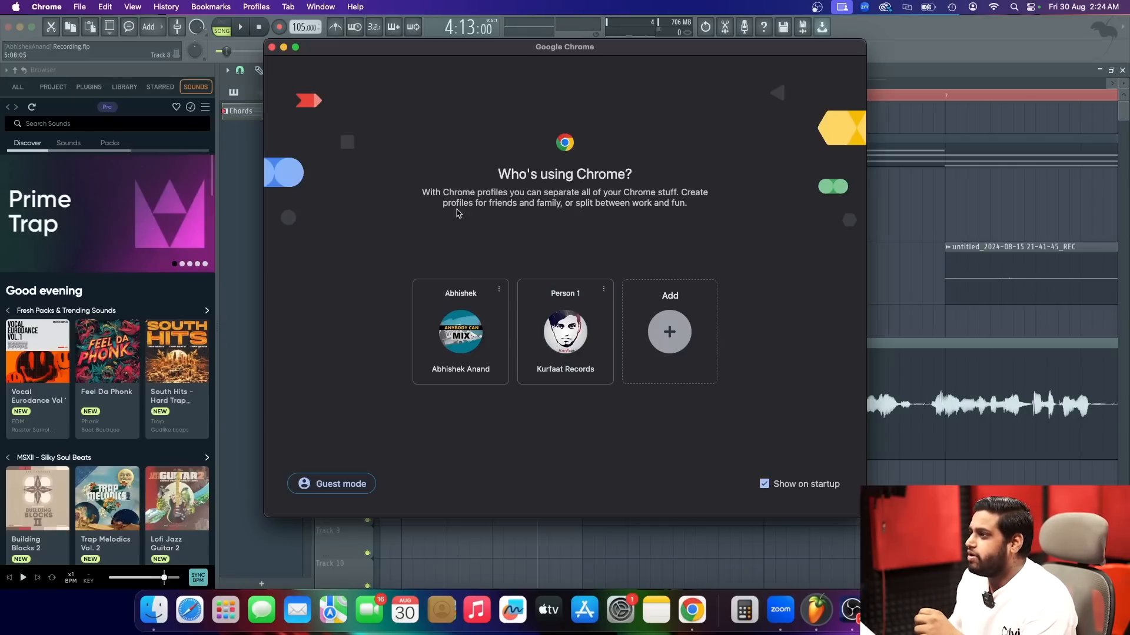
pyautogui.click(553, 333)
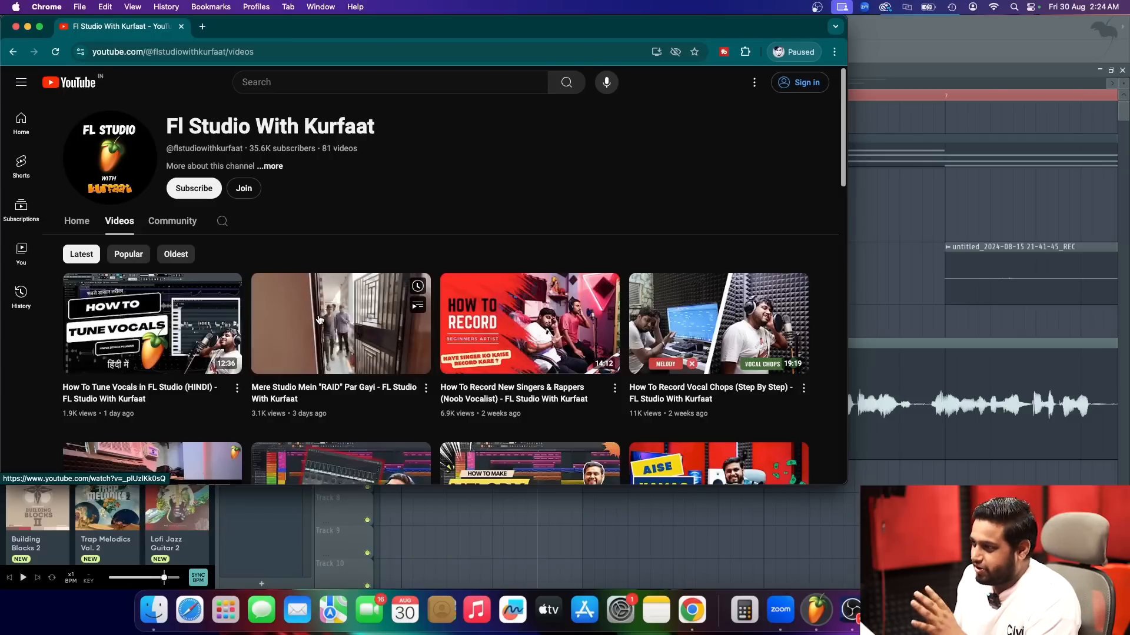
pyautogui.moveTo(171, 400)
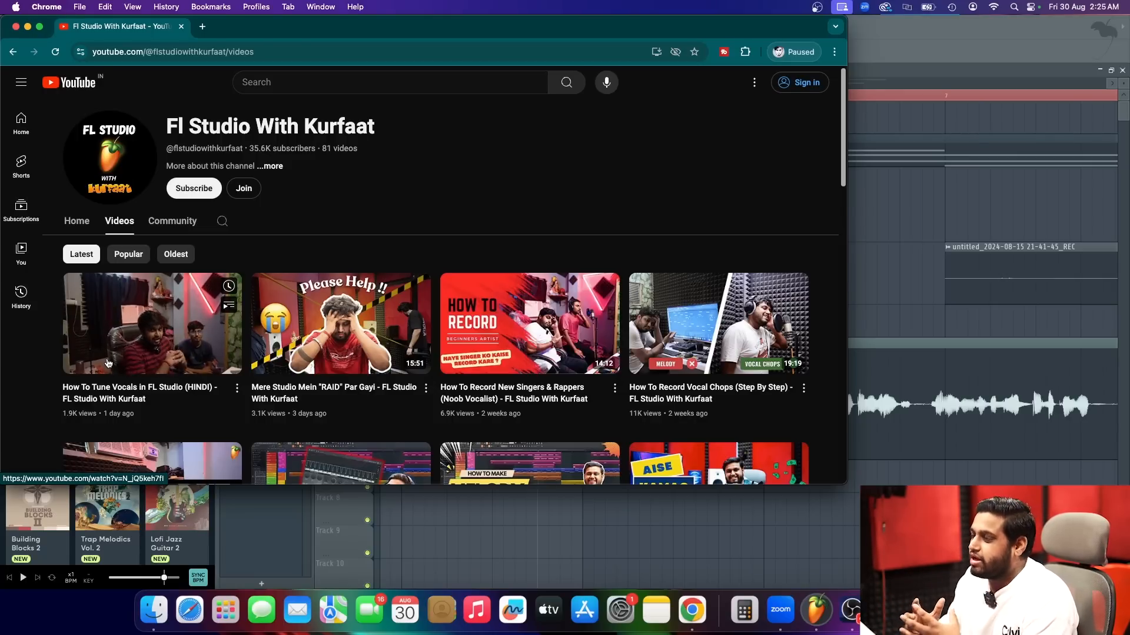
pyautogui.click(922, 68)
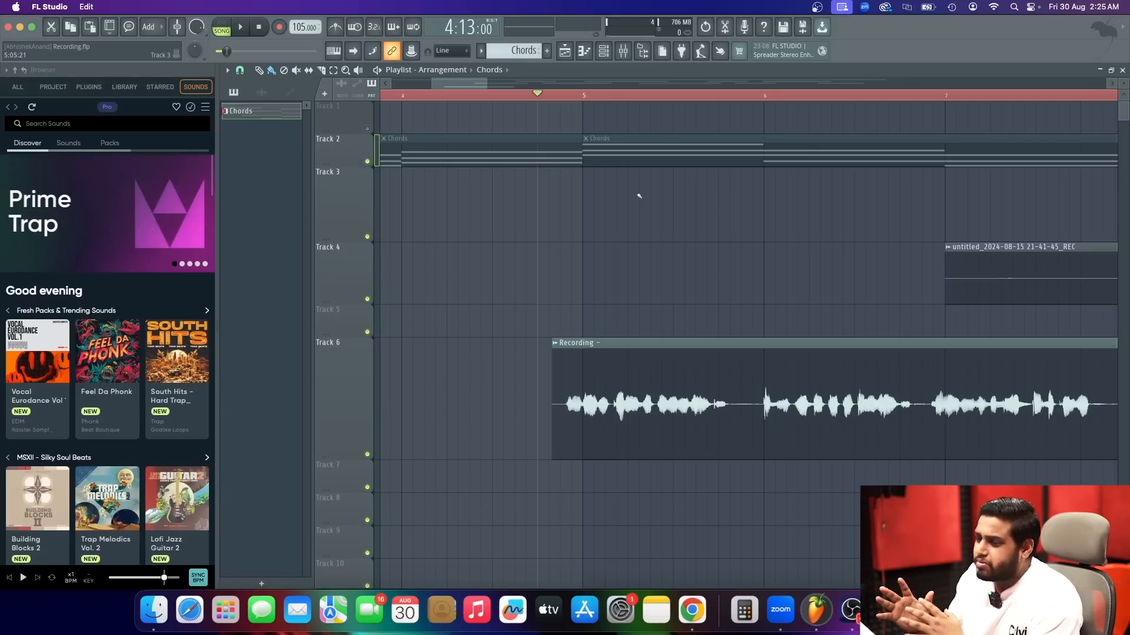
# Move the playhead to the start of bar 5 in the playlist.
pyautogui.scroll(-1, 628, 176)
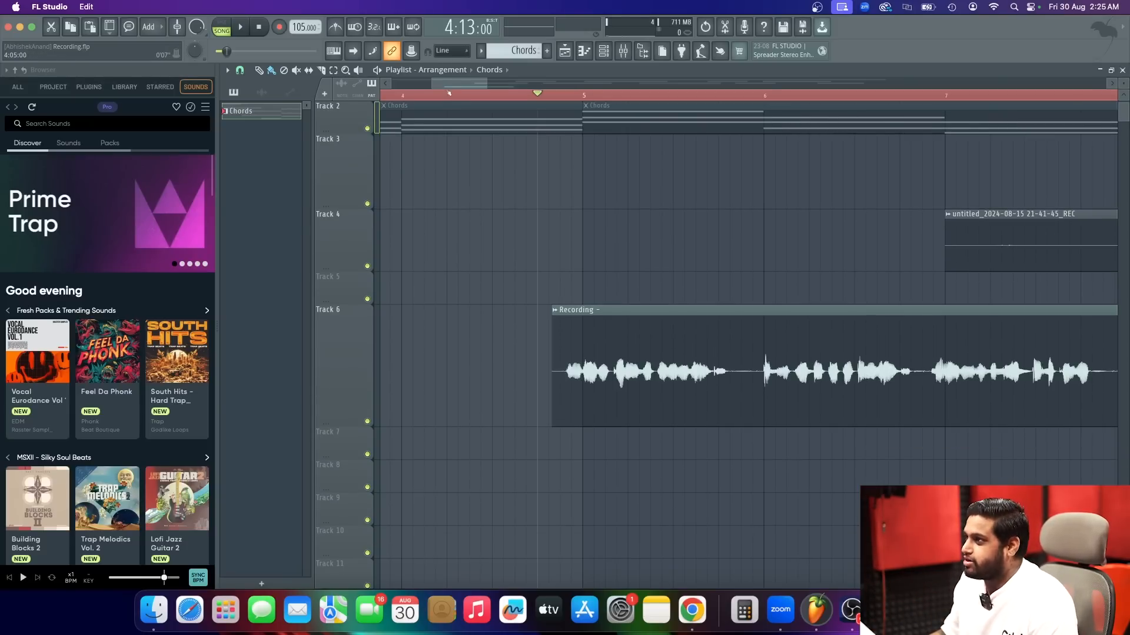
pyautogui.hscroll(2, 449, 93)
pyautogui.click(469, 96)
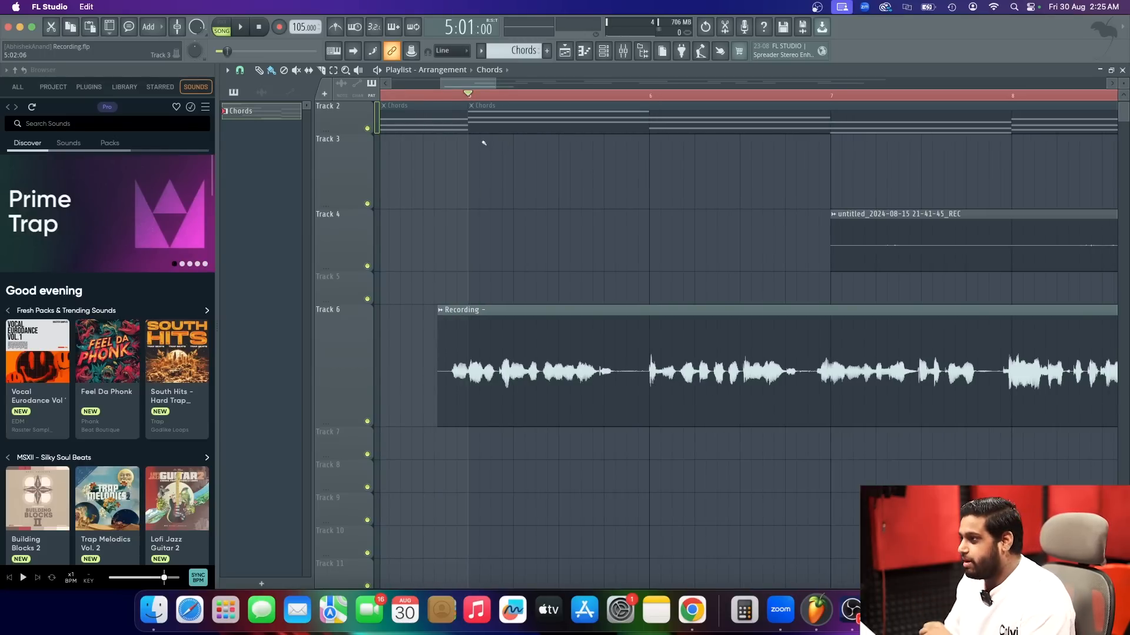
pyautogui.scroll(-4, 507, 227)
pyautogui.keyDown('ctrl'); pyautogui.scroll(-3, 483, 316); pyautogui.keyUp('ctrl')
pyautogui.keyDown('ctrl'); pyautogui.scroll(3, 483, 317); pyautogui.keyUp('ctrl')
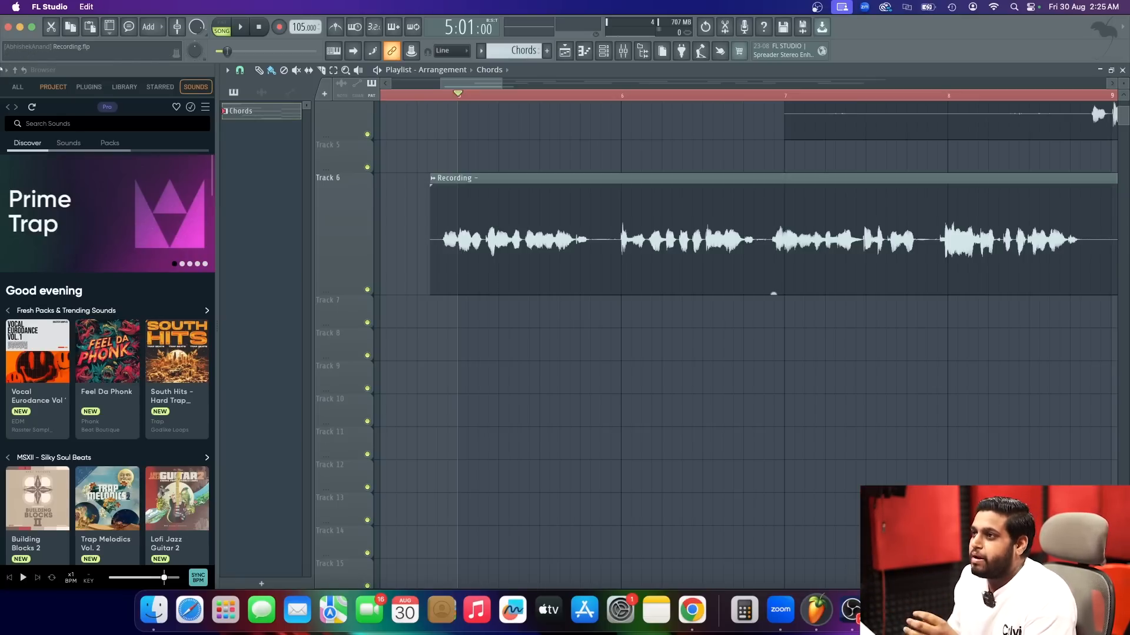
# Search the online sounds for "kick", preview DP Kick 03, and place it on Track 8 at the start of bar 5.
pyautogui.click(19, 87)
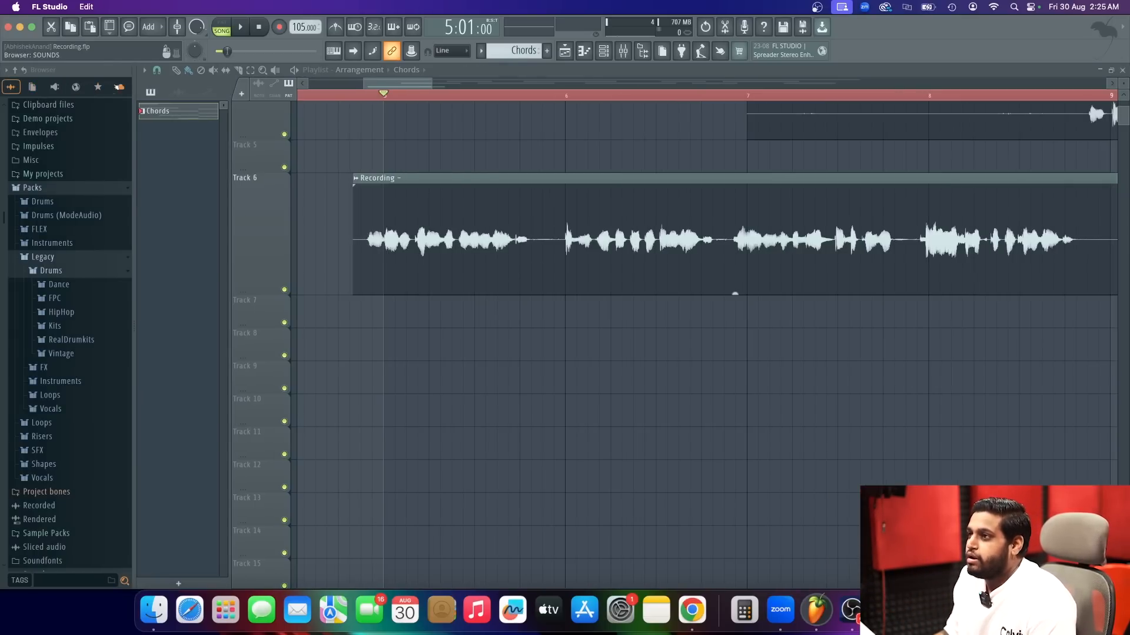
pyautogui.click(118, 88)
pyautogui.click(28, 124)
pyautogui.write('kick')
pyautogui.press('Return')
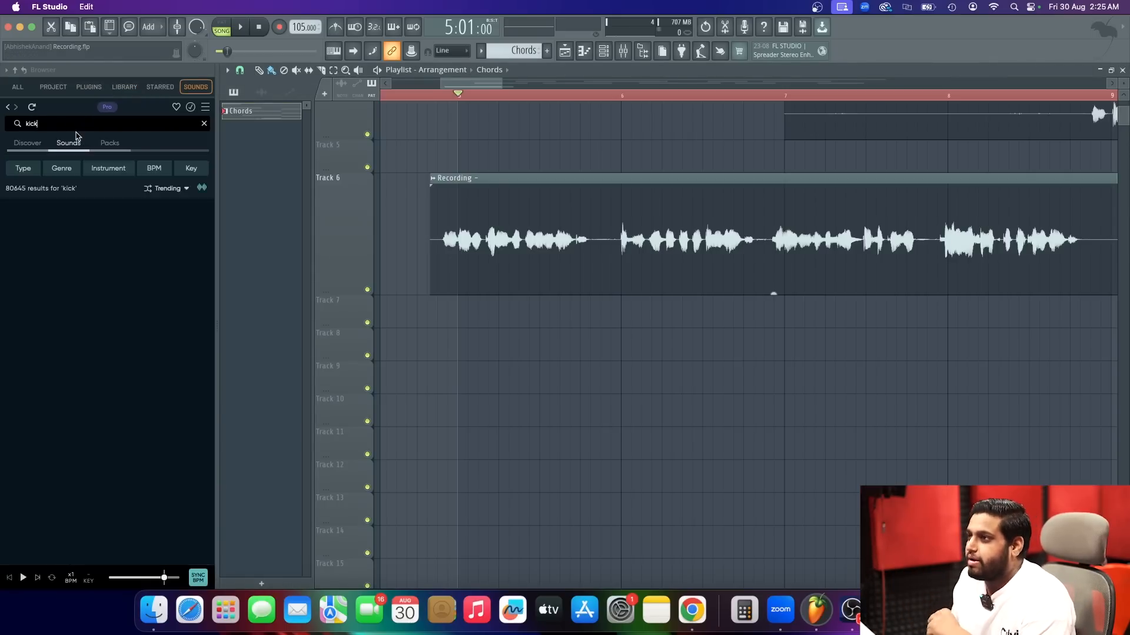
pyautogui.click(43, 216)
pyautogui.click(43, 216)
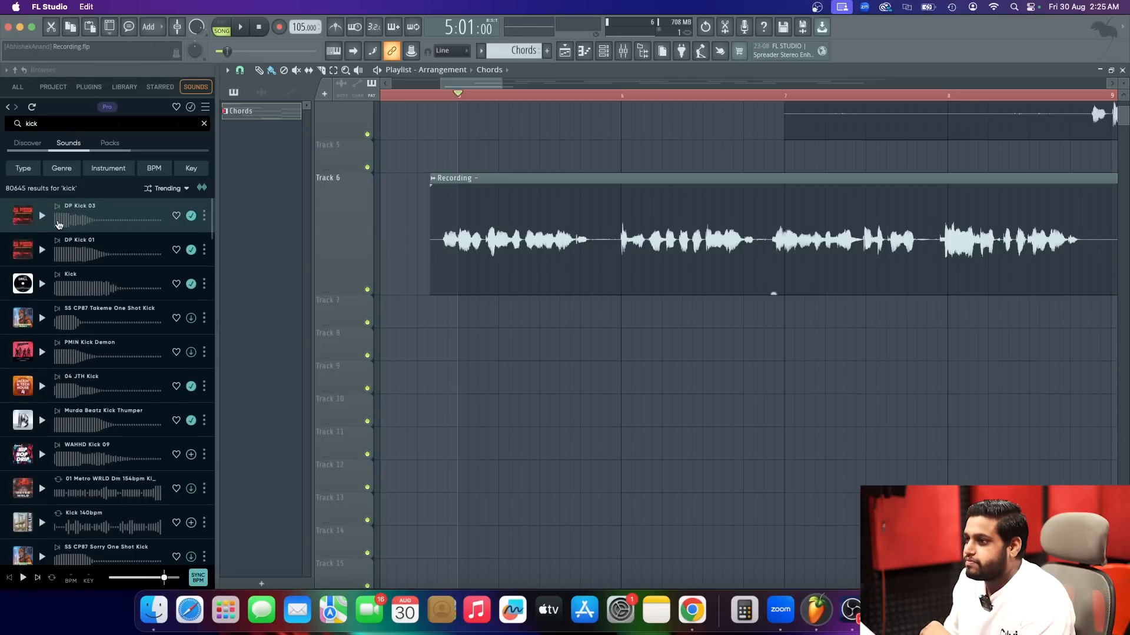
pyautogui.moveTo(61, 228); pyautogui.dragTo(467, 341)
pyautogui.scroll(3, 466, 341)
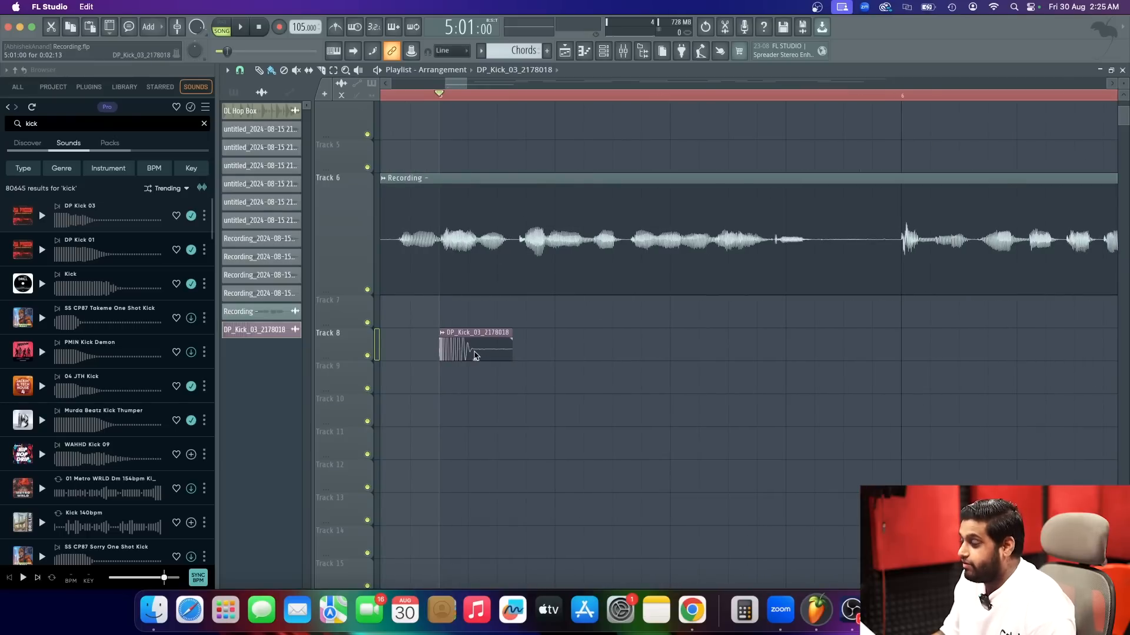
# Place DP Kick 03 on the remaining three beats of bar 5 on Track 8 and play it with the vocal.
pyautogui.scroll(-3, 473, 353)
pyautogui.click(515, 351)
pyautogui.press('space')
pyautogui.click(574, 350)
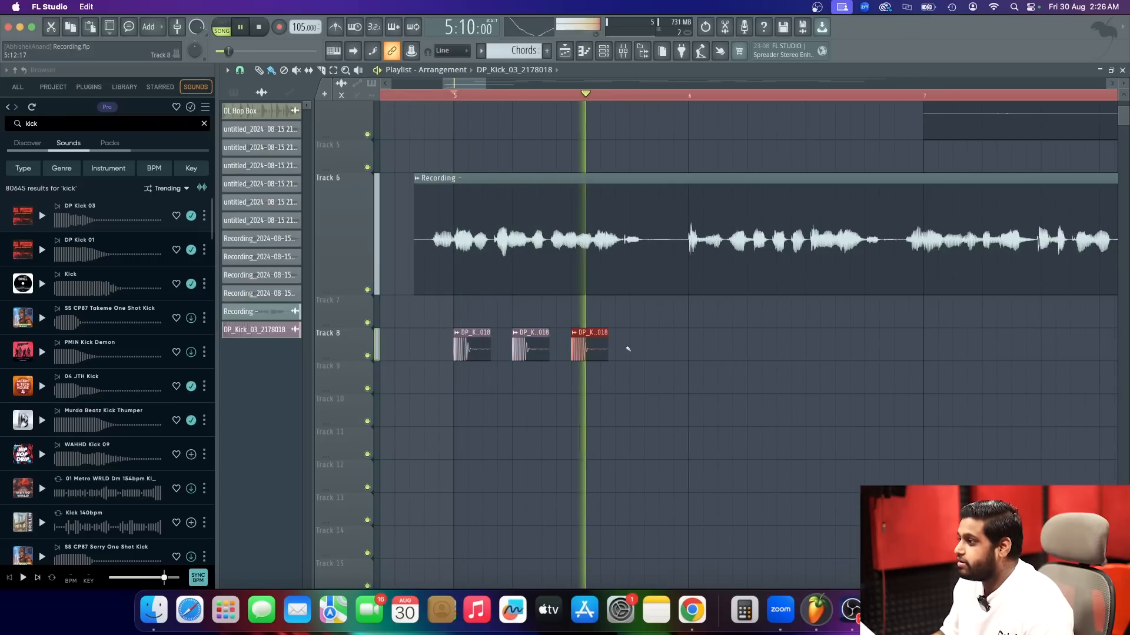
pyautogui.click(630, 350)
pyautogui.press('space')
# Route the DP Kick 03 clip to mixer Insert 4 and lower that track's fader.
pyautogui.doubleClick(645, 350)
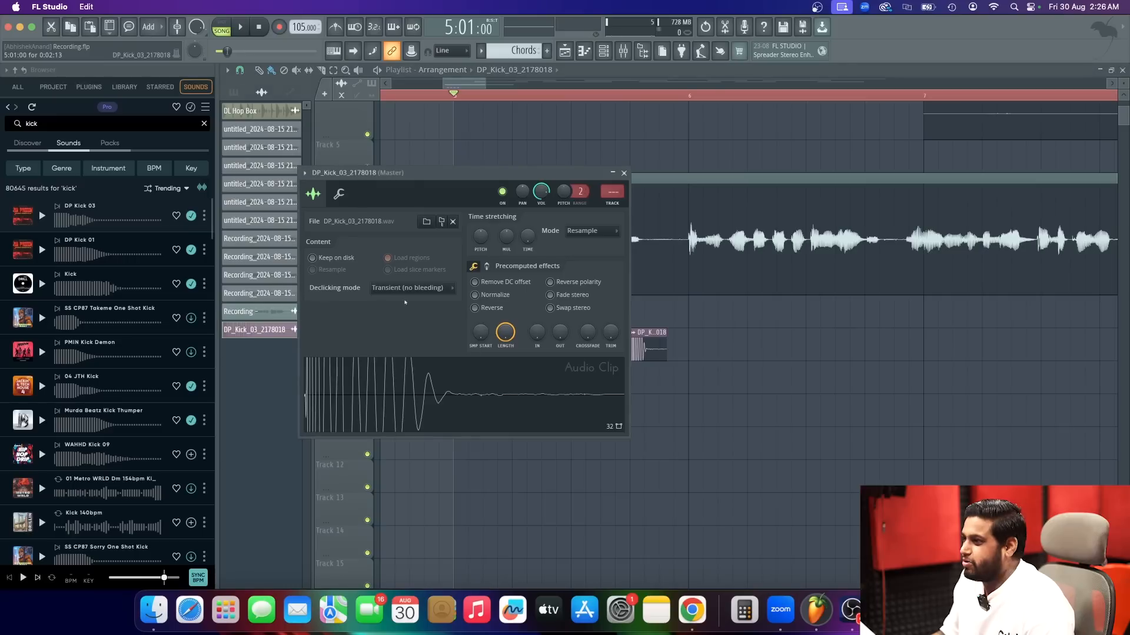
pyautogui.click(305, 173)
pyautogui.click(447, 211)
pyautogui.moveTo(436, 276); pyautogui.dragTo(437, 310)
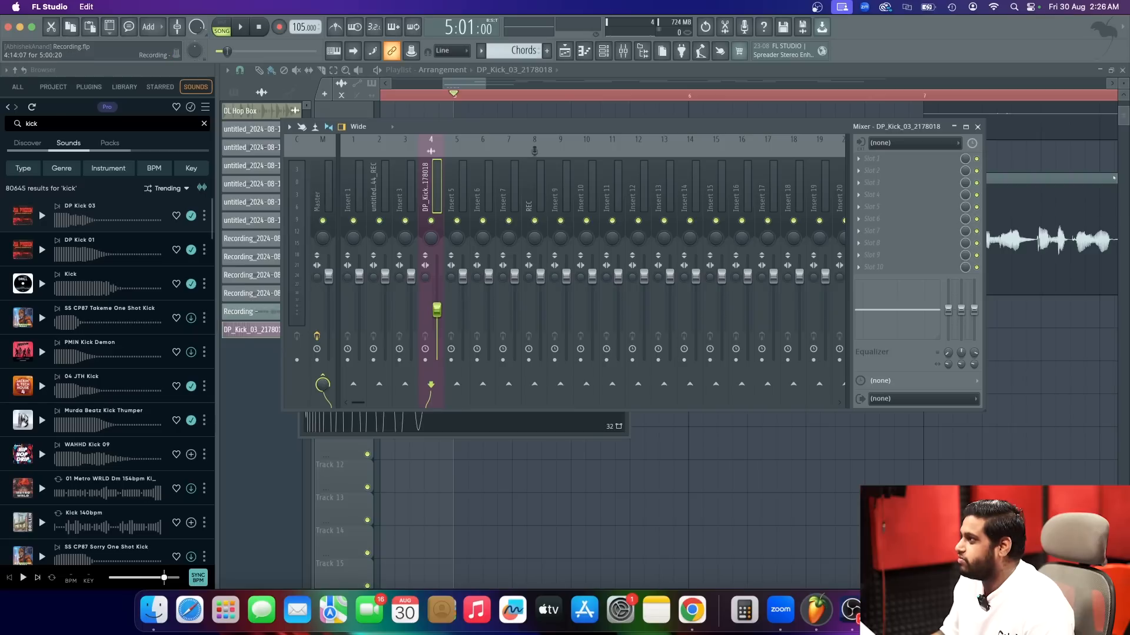
# Rename mixer Insert 4 as Kick and play the section to check its level.
pyautogui.doubleClick(428, 184)
pyautogui.write('Kic')
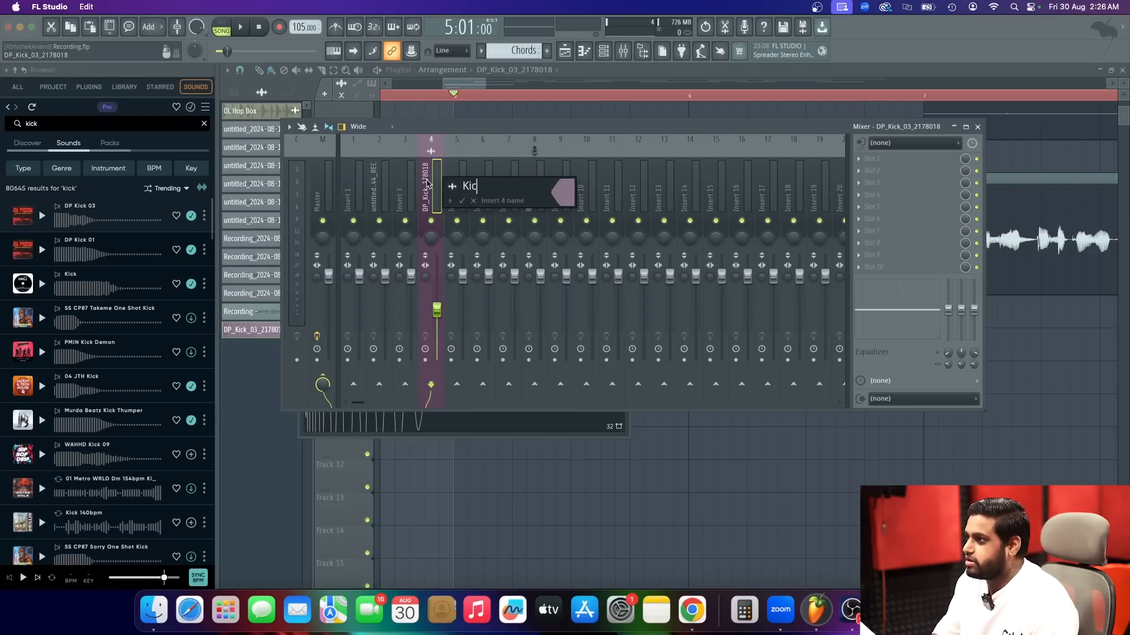
pyautogui.write('k')
pyautogui.press('Return')
pyautogui.press('space')
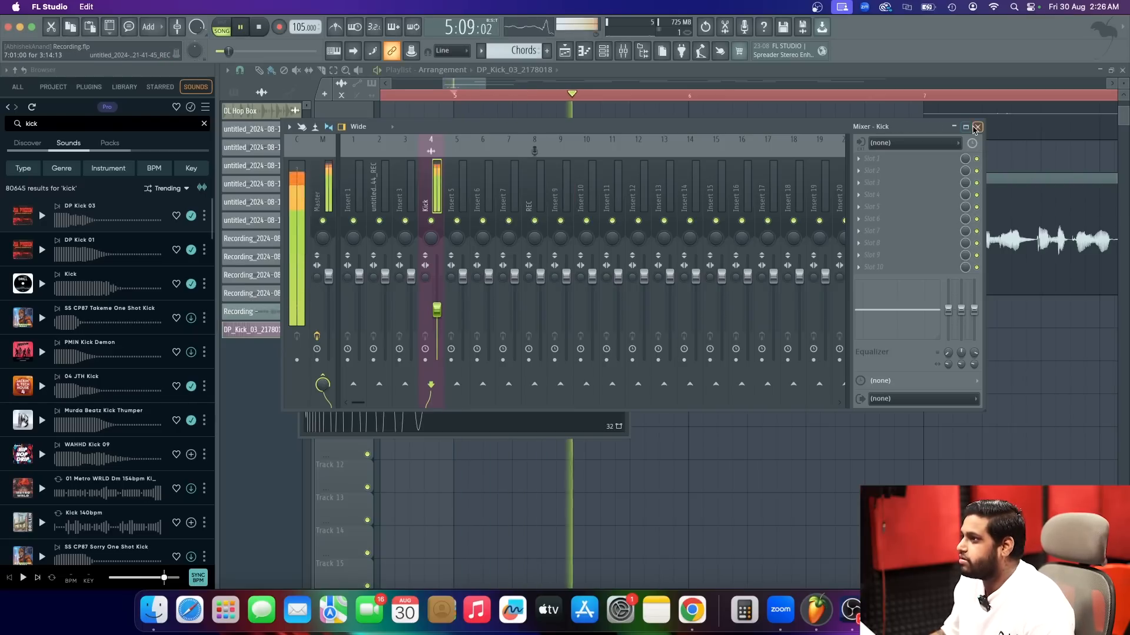
pyautogui.press('space')
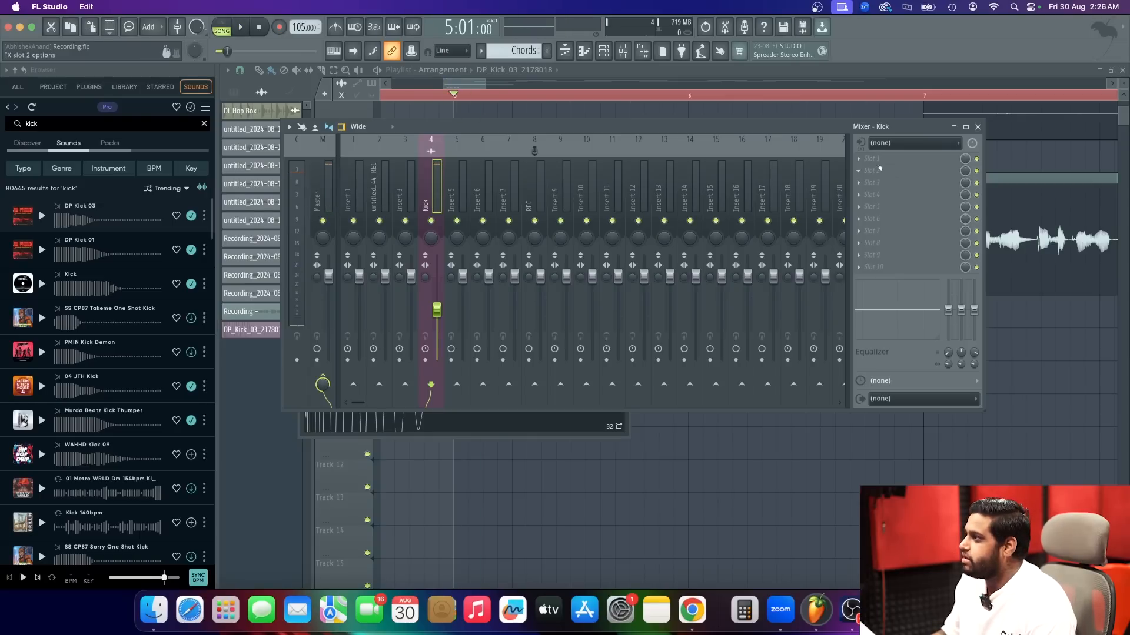
pyautogui.click(880, 170)
pyautogui.click(617, 37)
pyautogui.write('s')
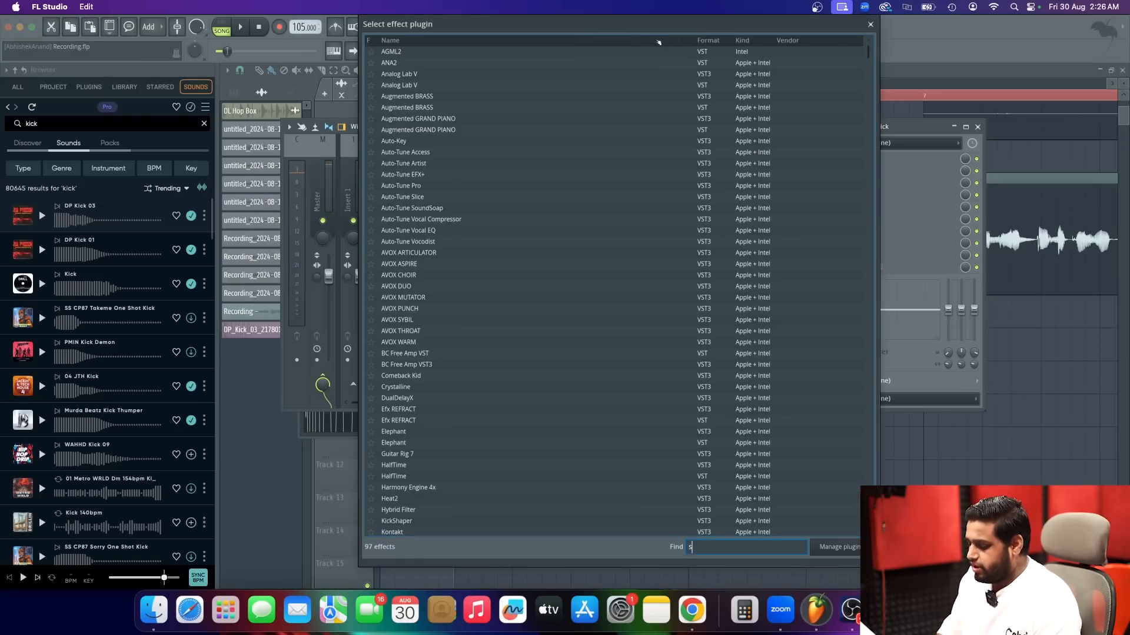
pyautogui.write('oft')
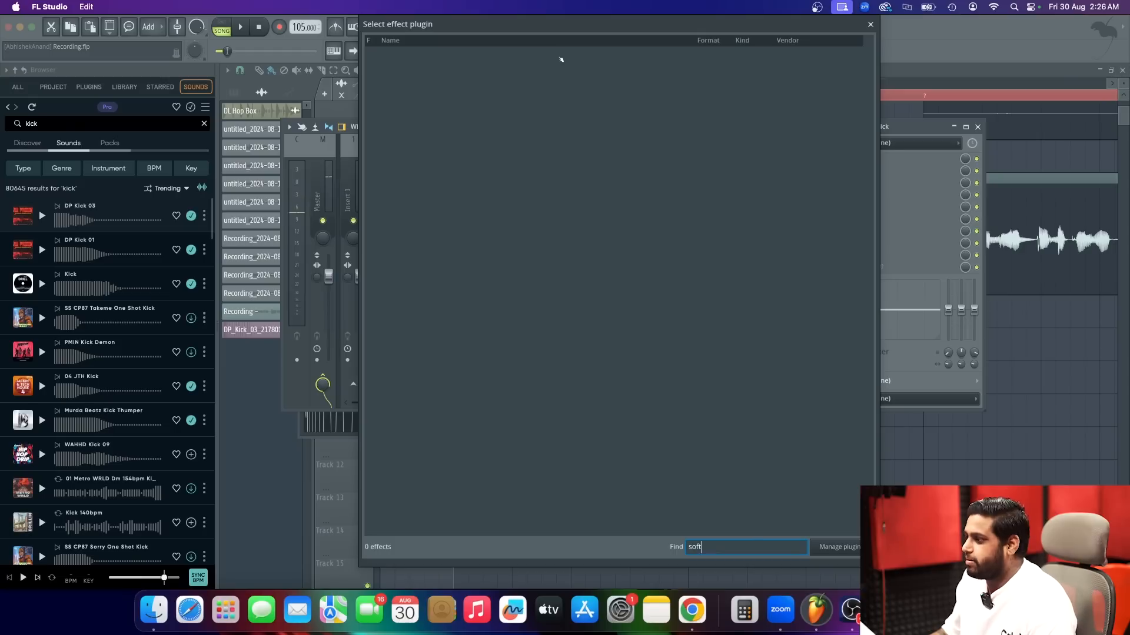
pyautogui.press('BackSpace')
pyautogui.press('BackSpace')
pyautogui.press('BackSpace')
pyautogui.press('BackSpace')
pyautogui.write('cl')
pyautogui.press('BackSpace')
pyautogui.press('BackSpace')
pyautogui.write('sof')
pyautogui.press('BackSpace')
pyautogui.press('BackSpace')
pyautogui.press('BackSpace')
pyautogui.write('limi')
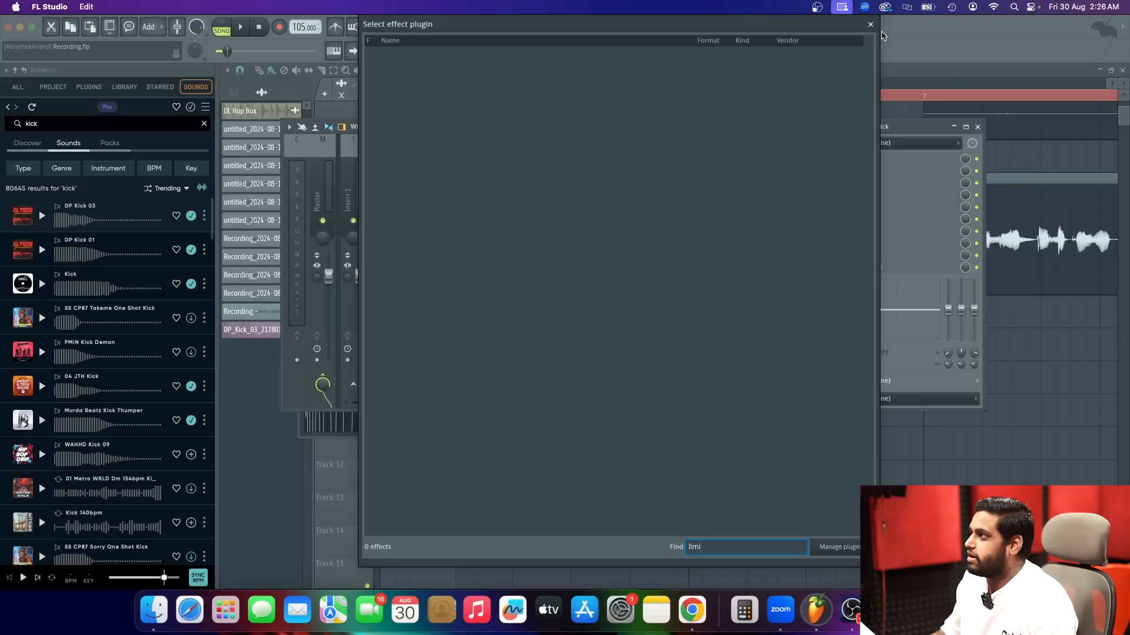
pyautogui.click(870, 24)
pyautogui.click(859, 159)
pyautogui.click(858, 158)
pyautogui.click(858, 159)
pyautogui.click(625, 38)
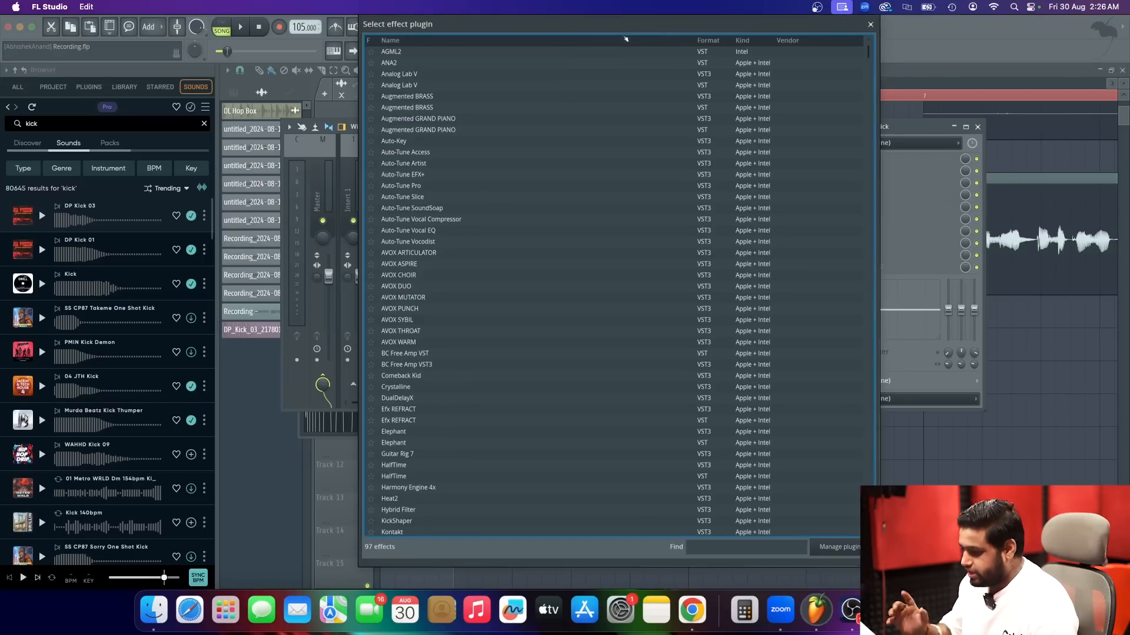
pyautogui.write('sof')
pyautogui.press('BackSpace')
pyautogui.press('BackSpace')
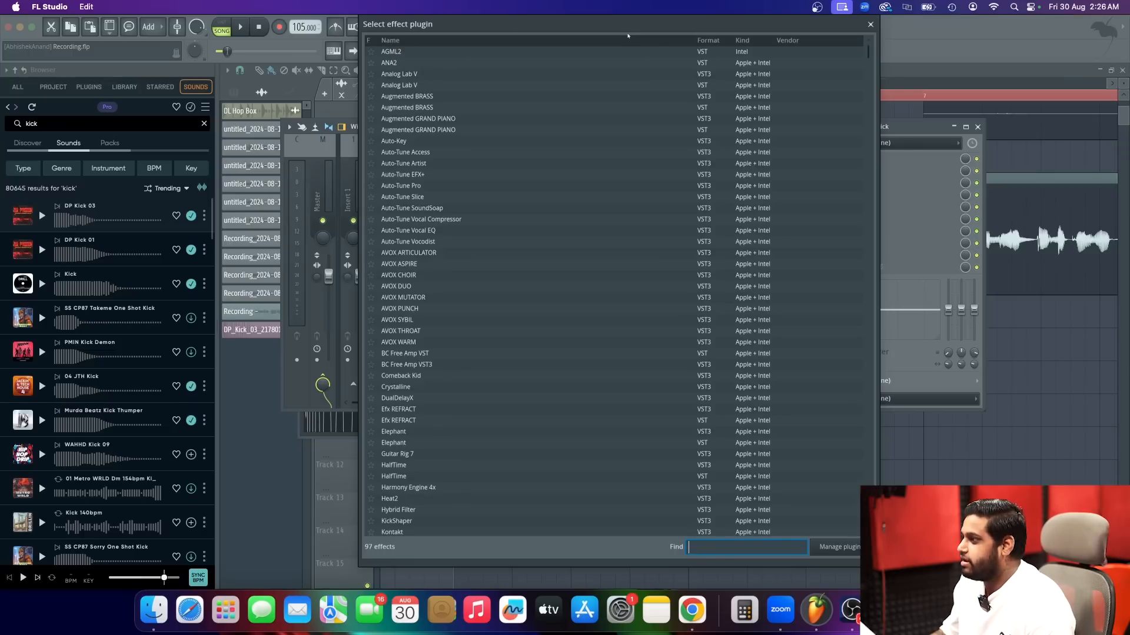
pyautogui.click(871, 24)
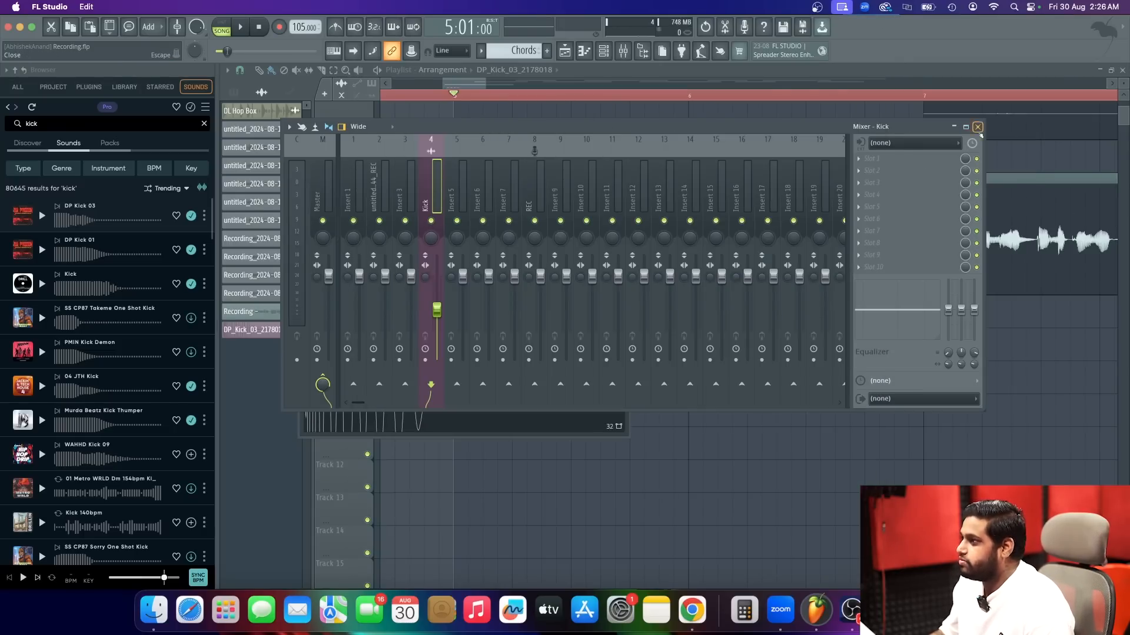
pyautogui.click(977, 128)
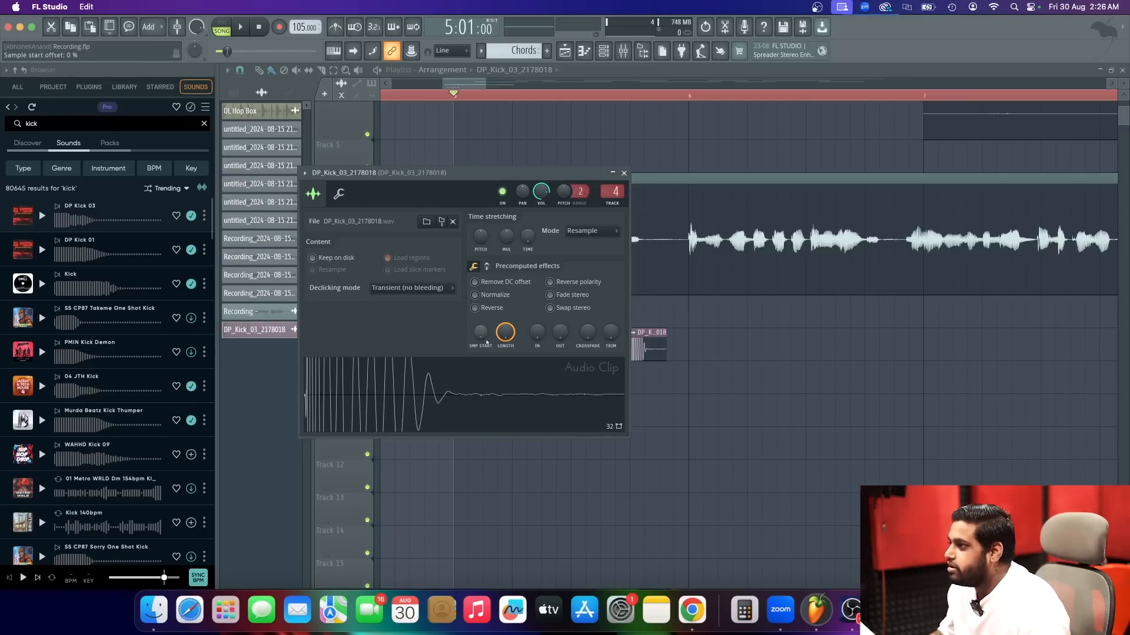
# Close the kick clip's settings and play the section from bar 5 while checking the Kick level in the mixer.
pyautogui.press('space')
pyautogui.press('space')
pyautogui.click(624, 173)
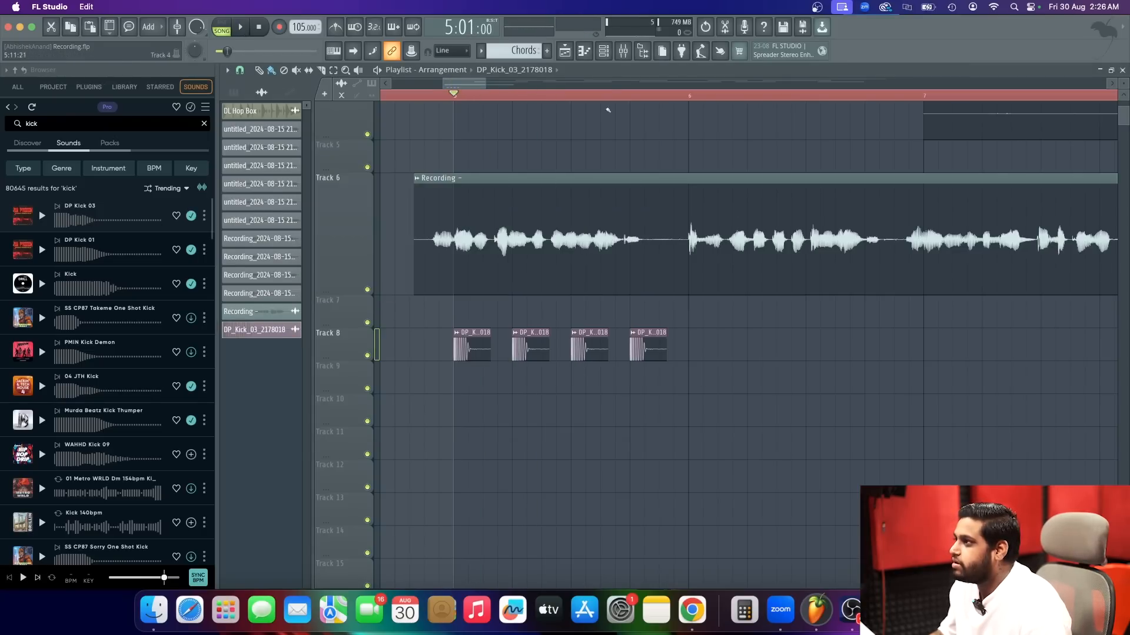
pyautogui.click(623, 52)
pyautogui.press('space')
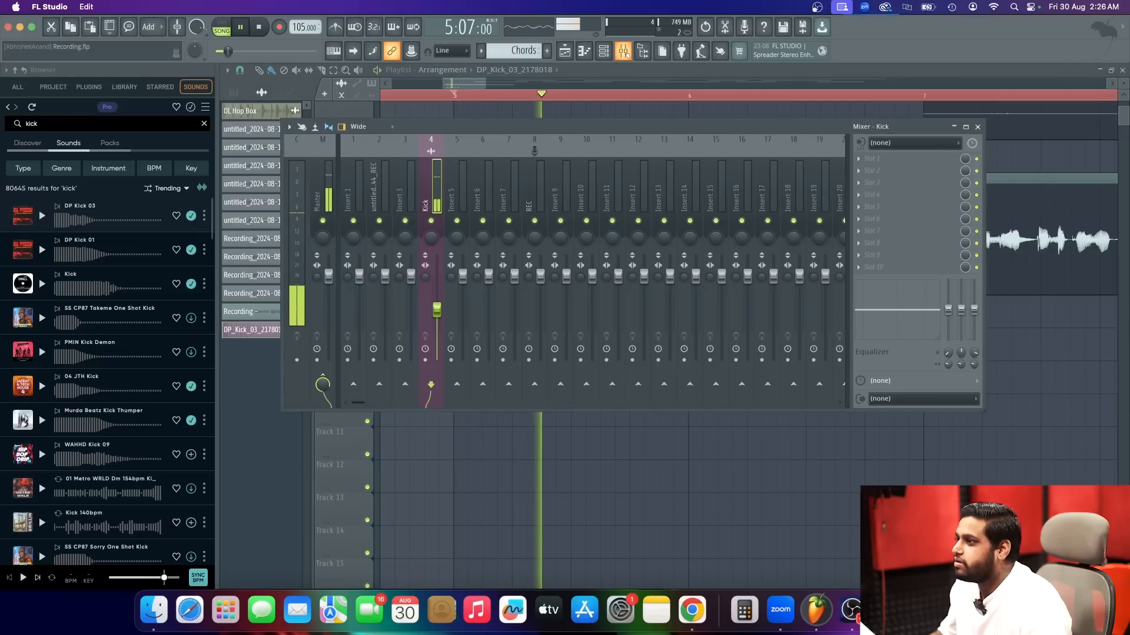
pyautogui.click(620, 54)
pyautogui.press('space')
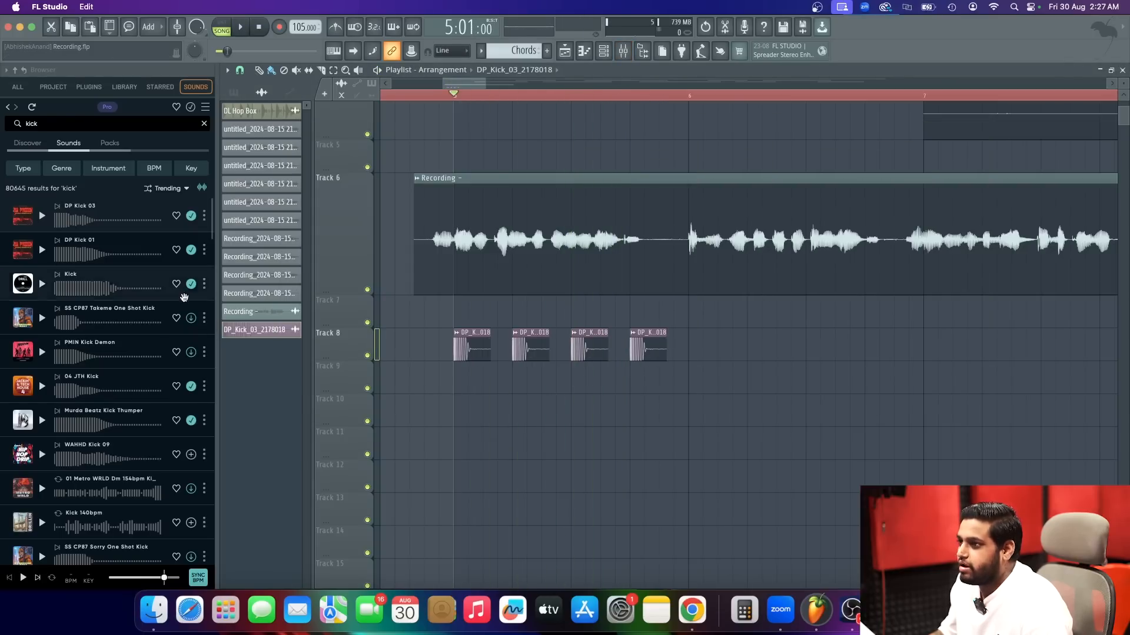
# Search the online sounds for "snare", preview JSI2 Snare Gang, and place it on Track 9 at step 4 of bar 5.
pyautogui.scroll(-1, 78, 341)
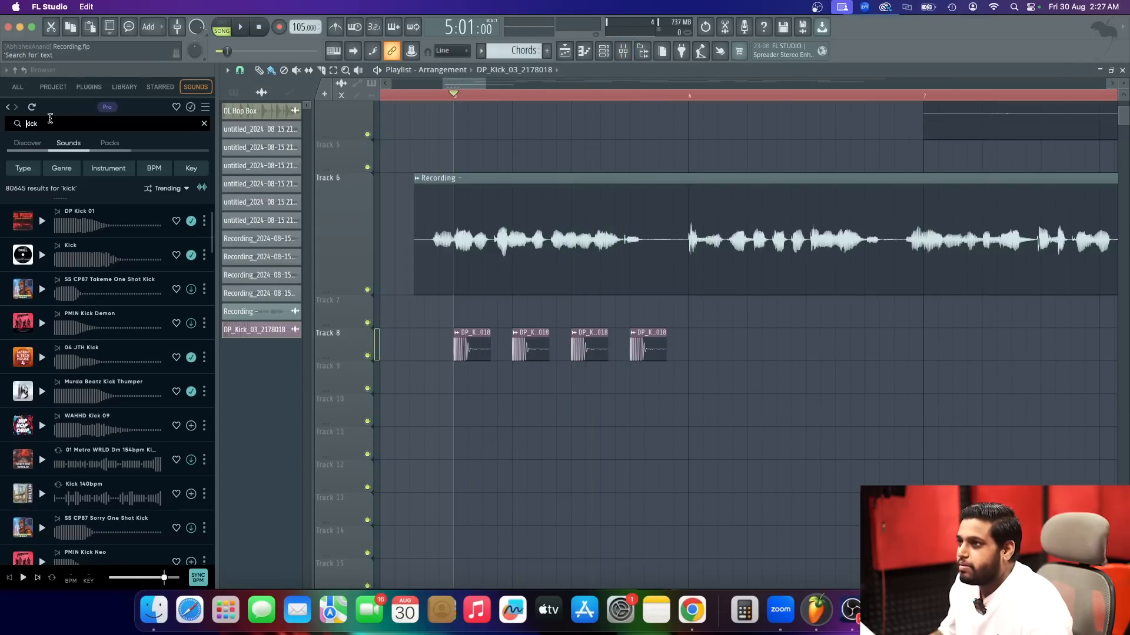
pyautogui.press('Return')
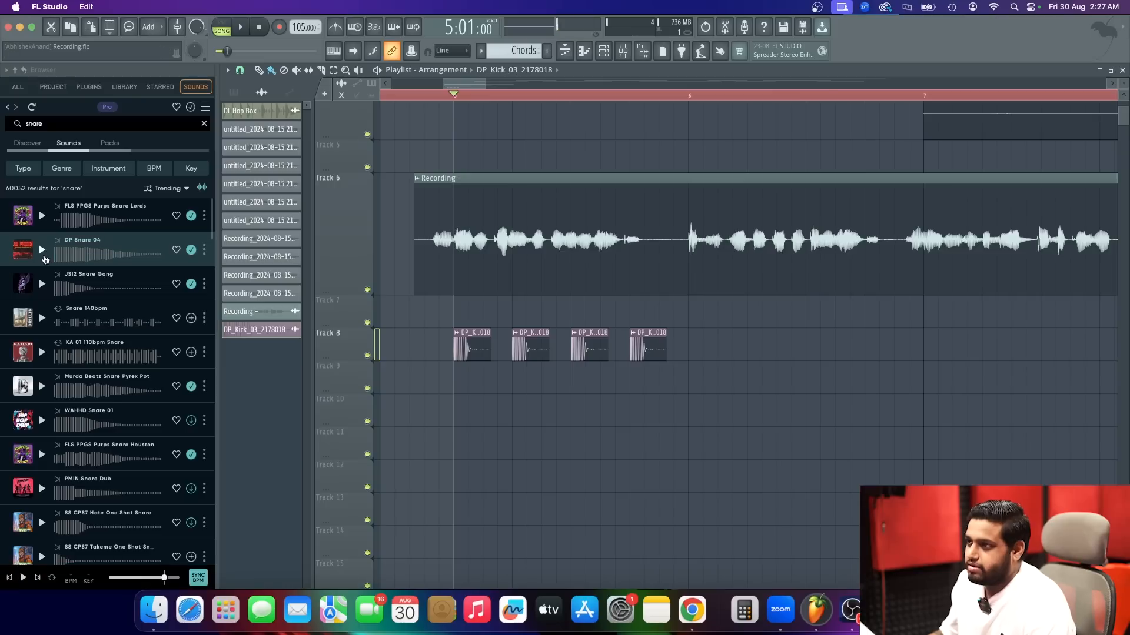
pyautogui.click(42, 285)
pyautogui.moveTo(481, 400); pyautogui.dragTo(503, 383)
# Route the JSI2 Snare Gang clip to mixer Insert 5 and lower that track's fader.
pyautogui.doubleClick(502, 389)
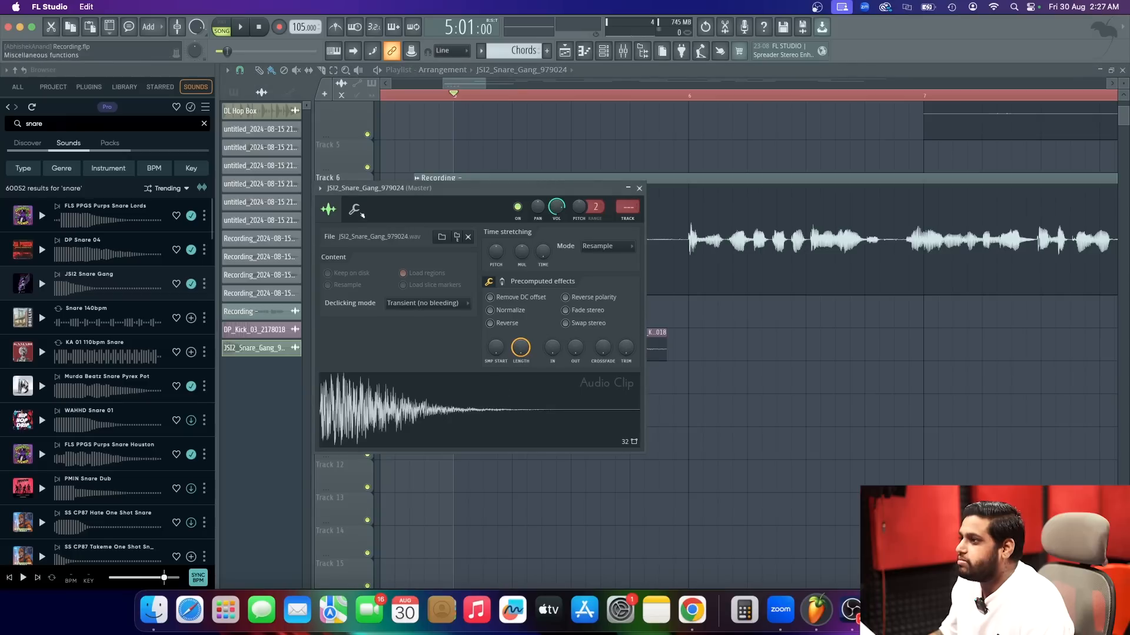
pyautogui.click(323, 190)
pyautogui.click(500, 226)
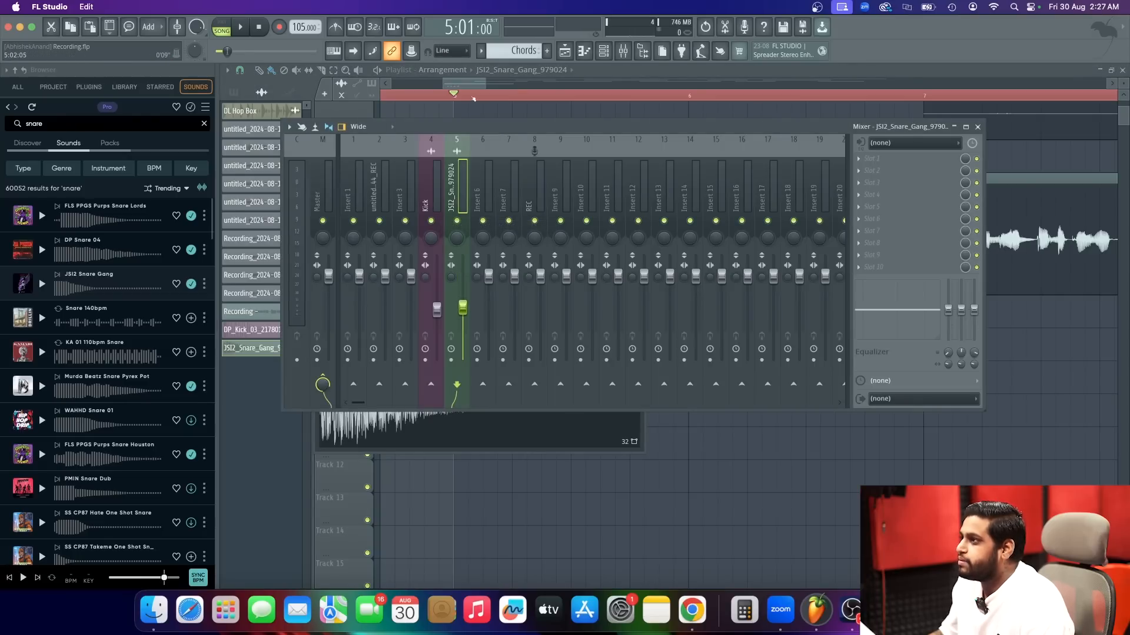
# Place three more snare hits on Track 9 at steps 7, 12 and 15 of bar 5 while playing the section.
pyautogui.click(473, 99)
pyautogui.press('space')
pyautogui.click(547, 382)
pyautogui.click(620, 381)
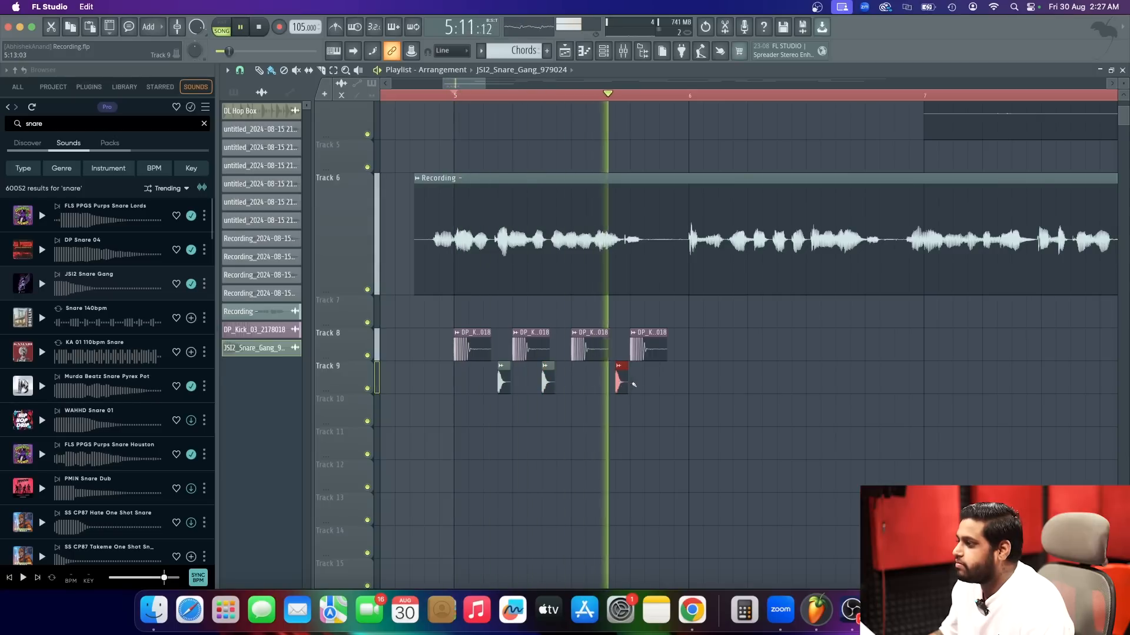
pyautogui.click(664, 381)
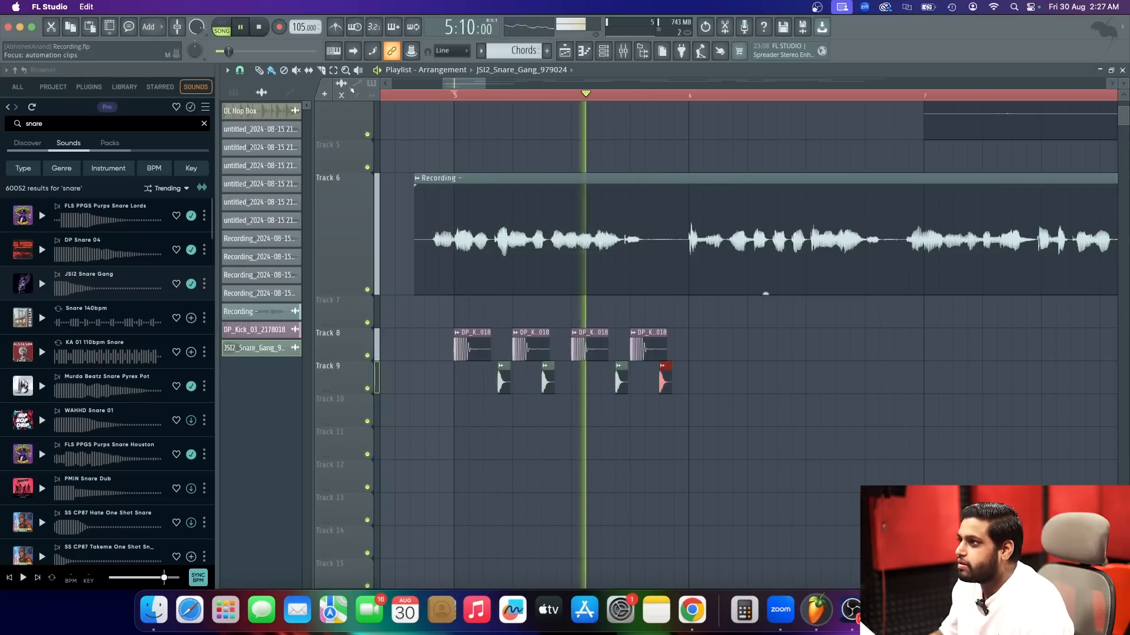
pyautogui.press('space')
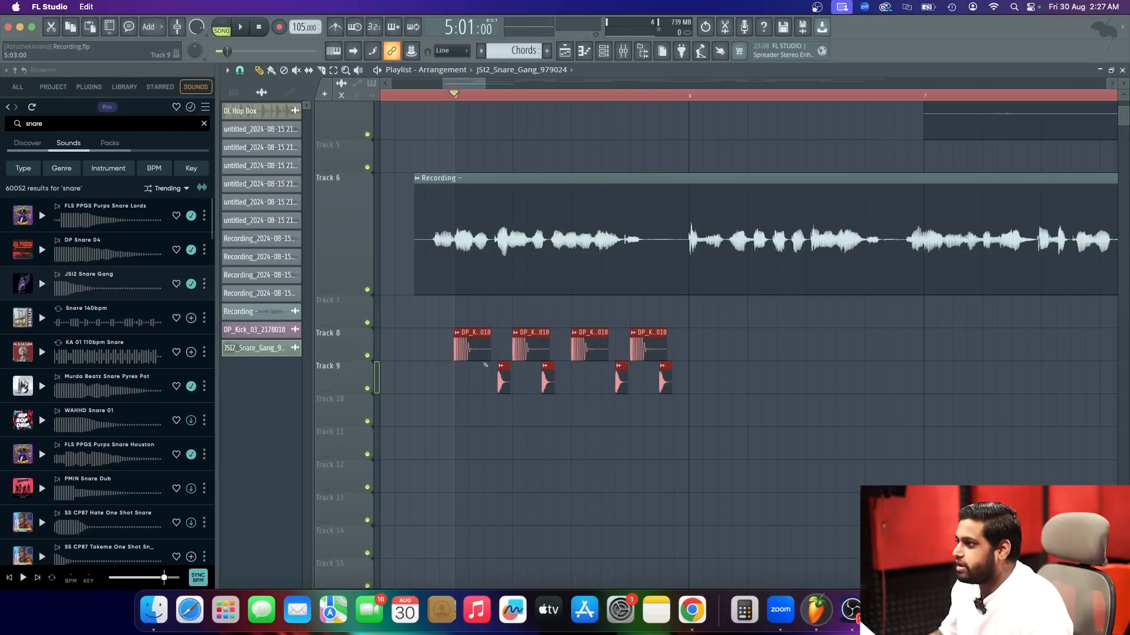
# Duplicate the bar 5 kick and snare pattern through bar 8 on Tracks 8 and 9 and play it with the vocal.
pyautogui.hotkey('ctrl', 'b')
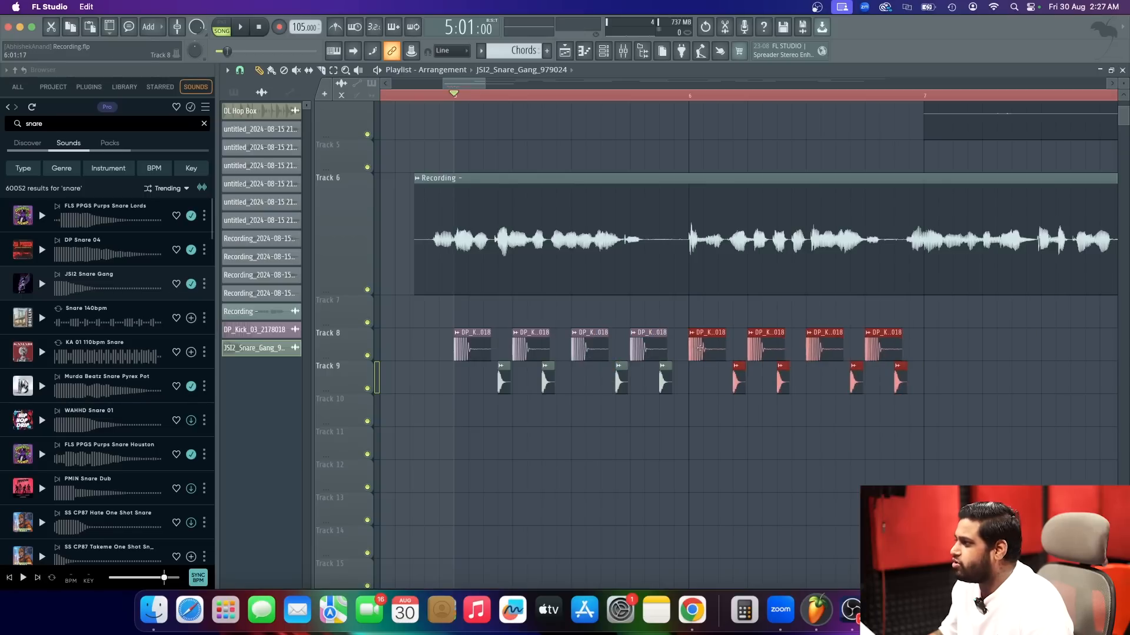
pyautogui.hotkey('ctrl', 'b')
pyautogui.scroll(-3, 876, 329)
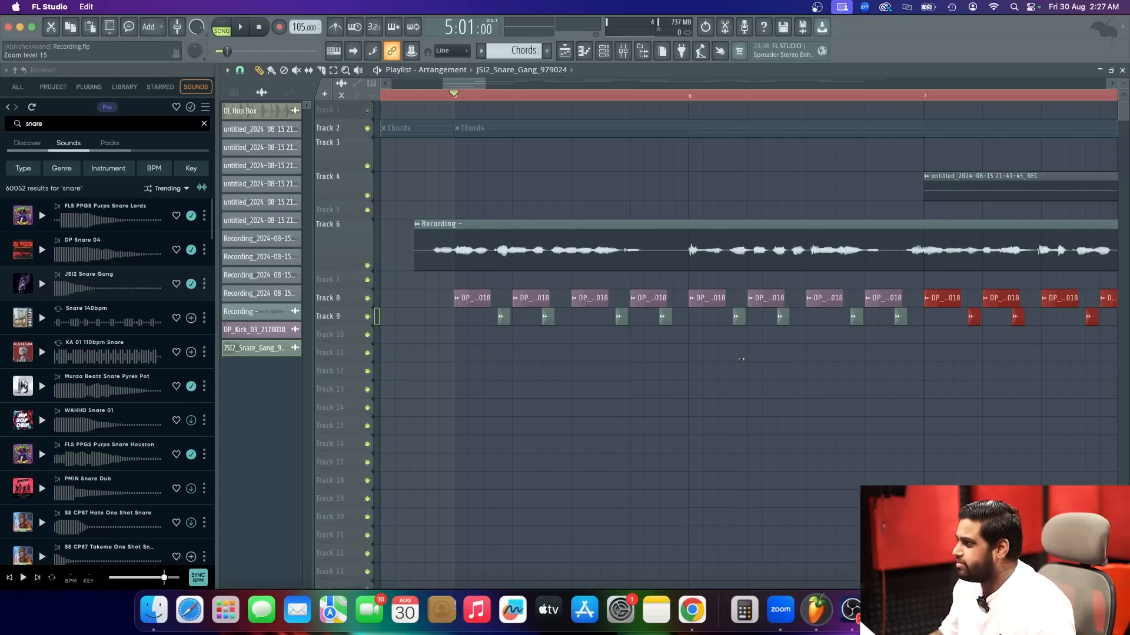
pyautogui.scroll(-3, 891, 300)
pyautogui.hotkey('ctrl', 'b')
pyautogui.press('space')
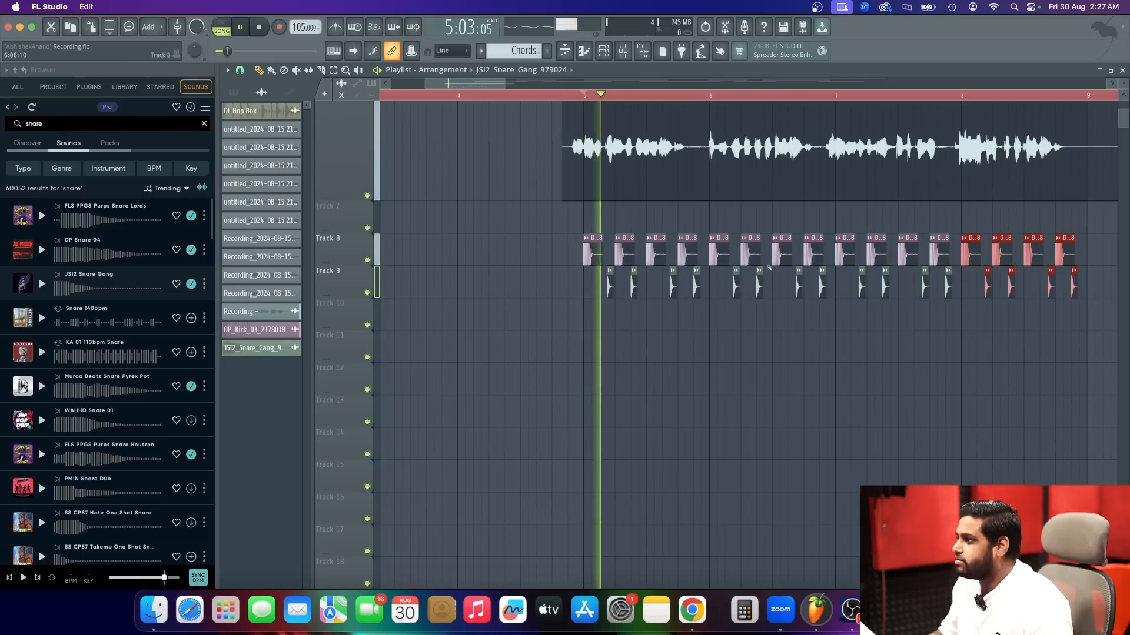
pyautogui.scroll(3, 563, 360)
pyautogui.scroll(-3, 563, 361)
pyautogui.scroll(3, 749, 424)
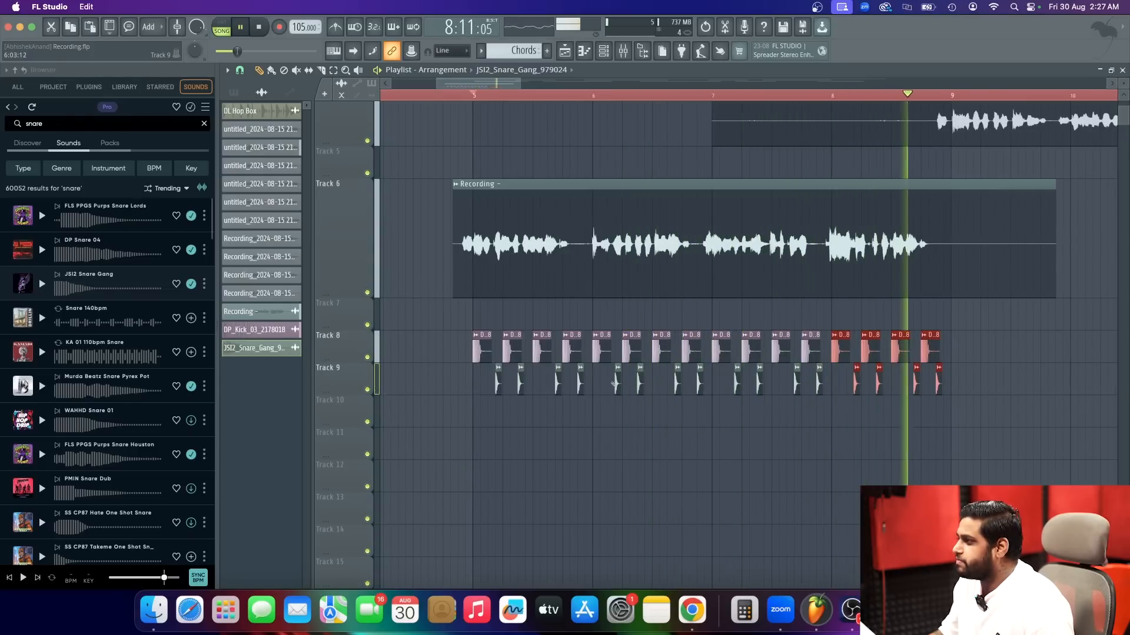
pyautogui.press('space')
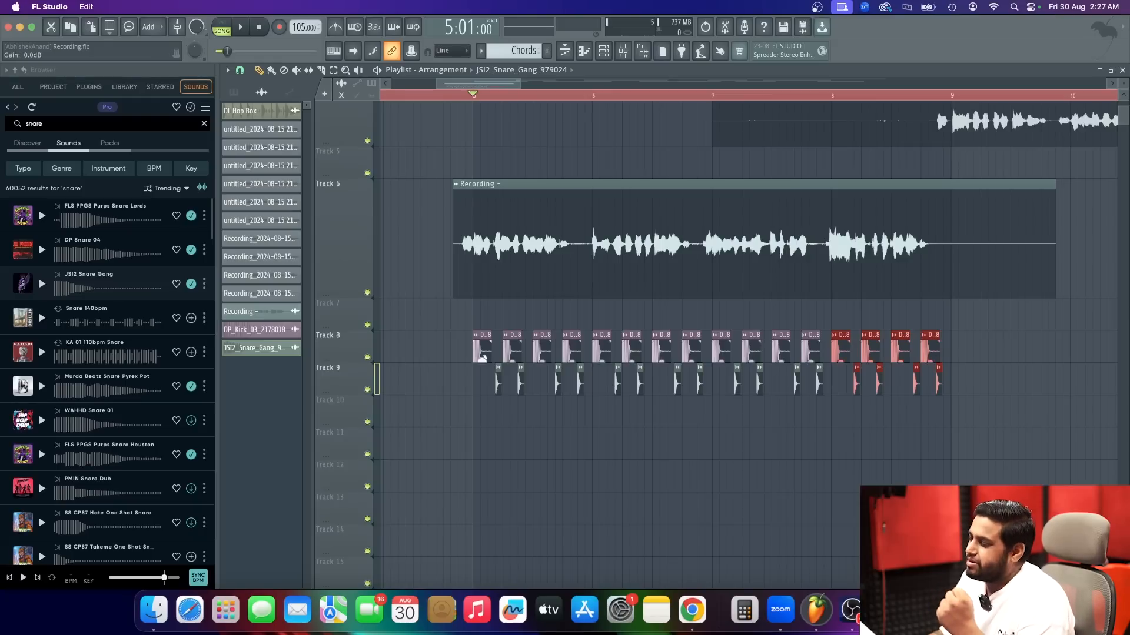
# Delete the first two snares on Track 9 and every kick after the first one on Track 8.
pyautogui.click(471, 389)
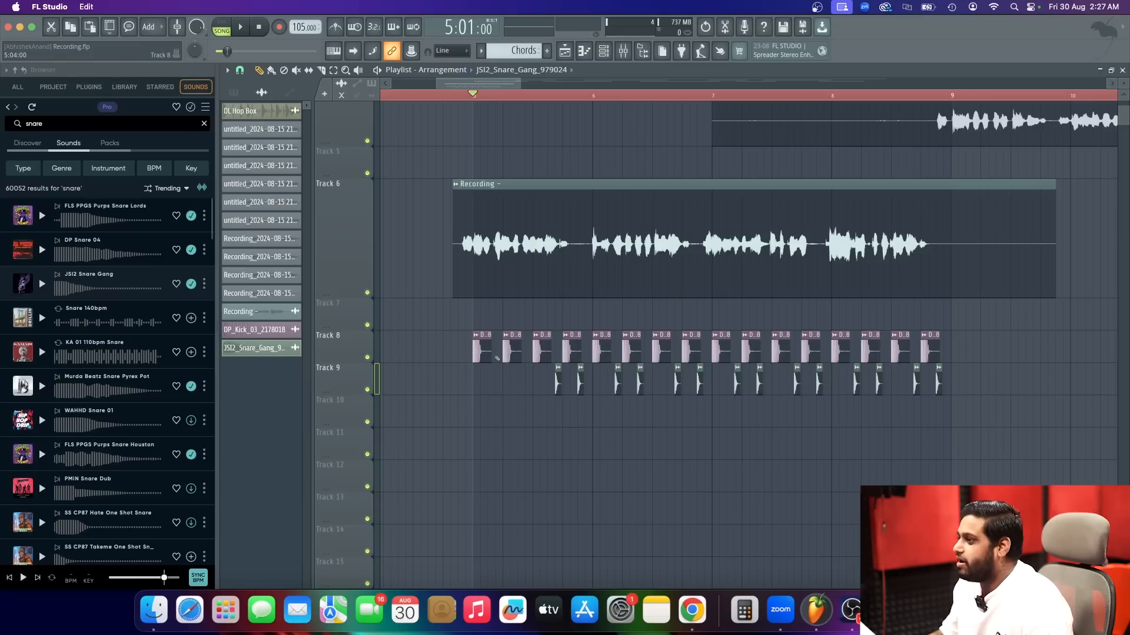
pyautogui.moveTo(499, 352); pyautogui.dragTo(944, 342)
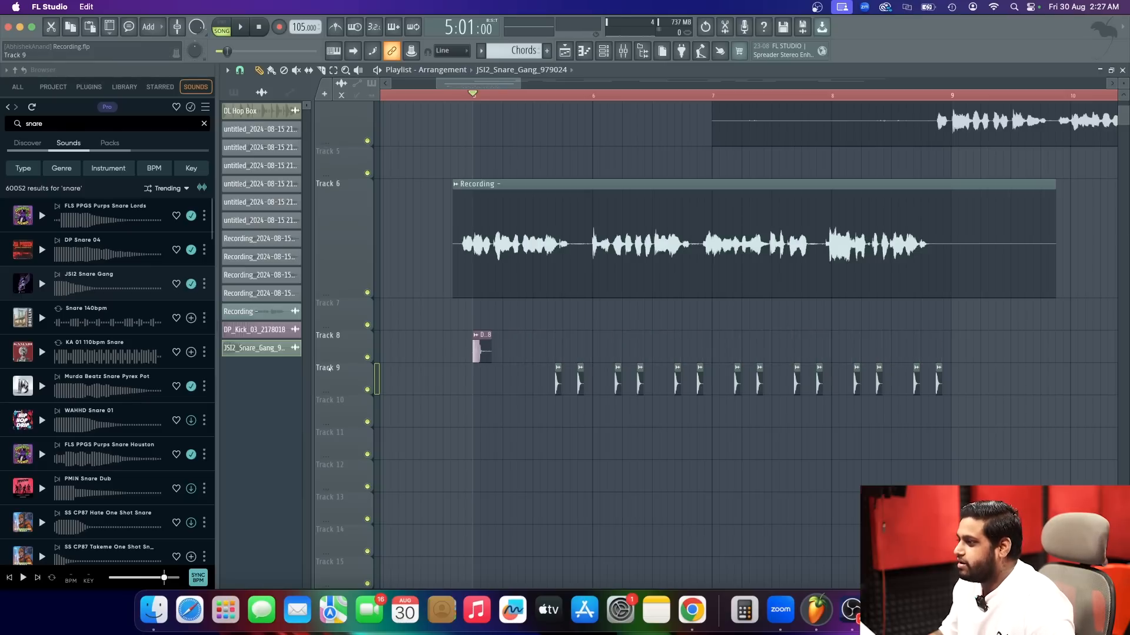
# Place a second kick at step 4 of bar 5, move the nearest snare to step 5, and play the result.
pyautogui.scroll(1, 485, 408)
pyautogui.scroll(3, 470, 400)
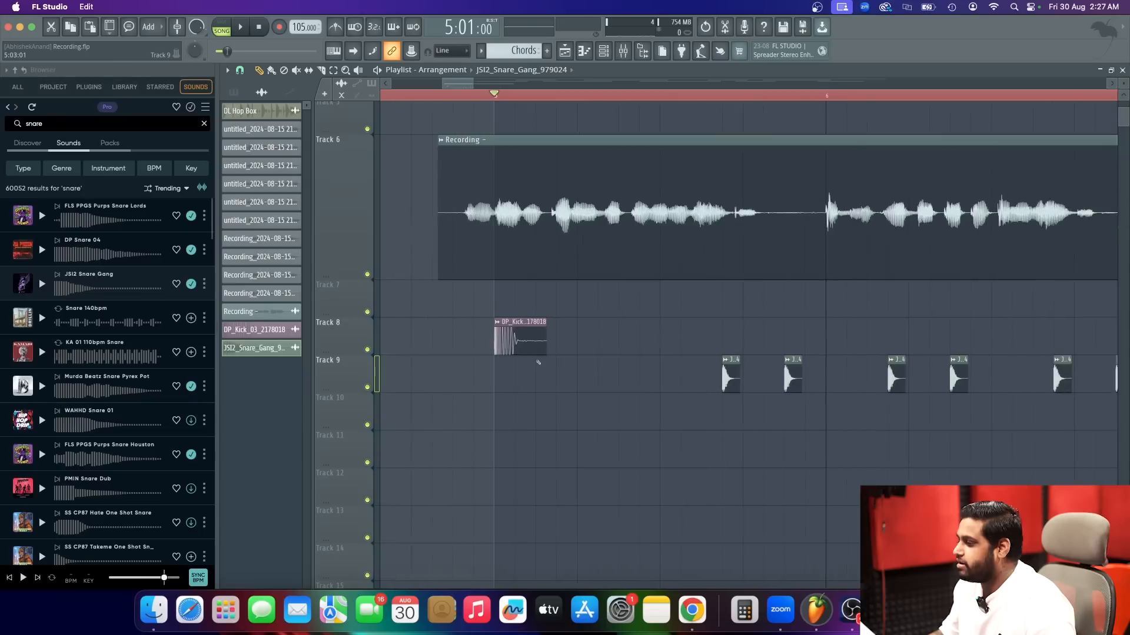
pyautogui.click(563, 351)
pyautogui.moveTo(724, 384); pyautogui.dragTo(593, 371)
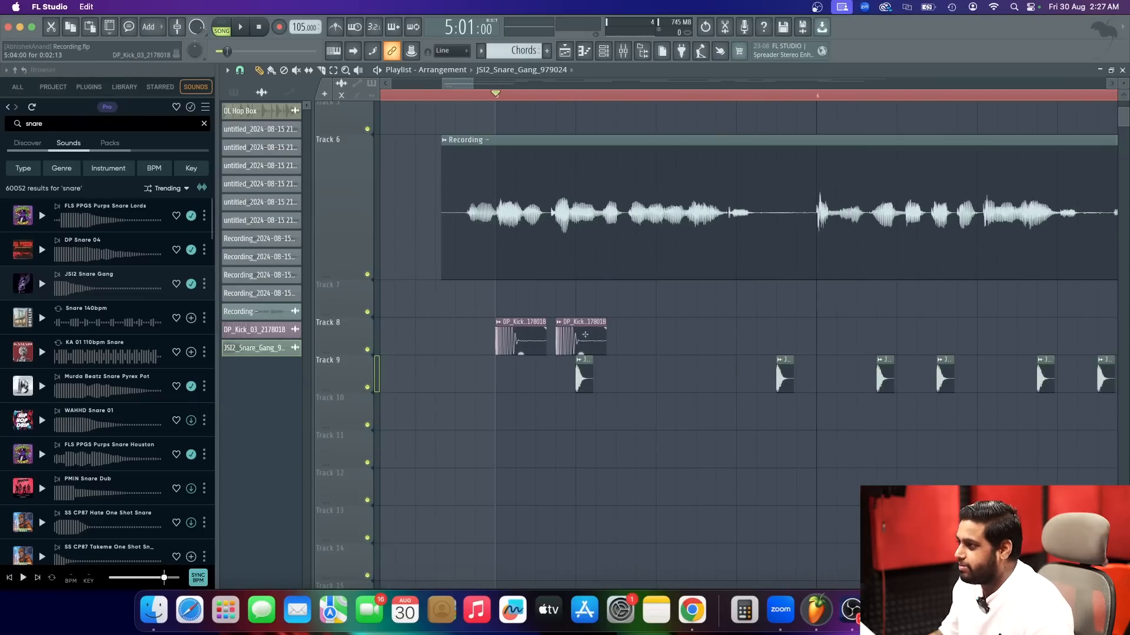
pyautogui.press('space')
# Place a third kick at step 11 of bar 5, move the second snare to step 13, and play the bar.
pyautogui.press('space')
pyautogui.click(591, 340)
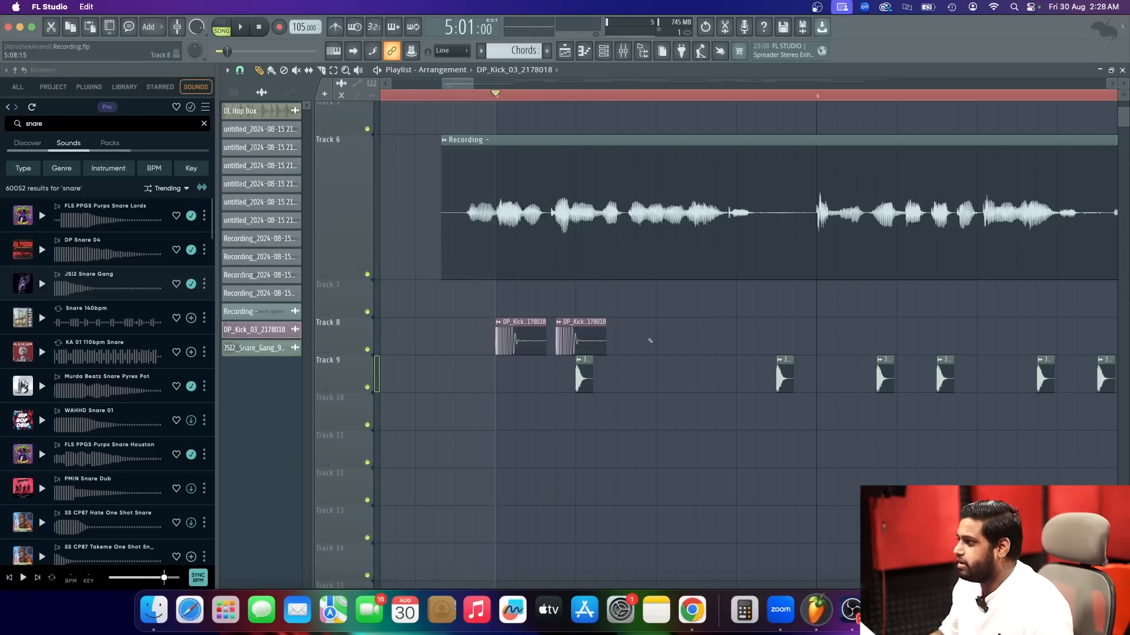
pyautogui.click(696, 343)
pyautogui.press('space')
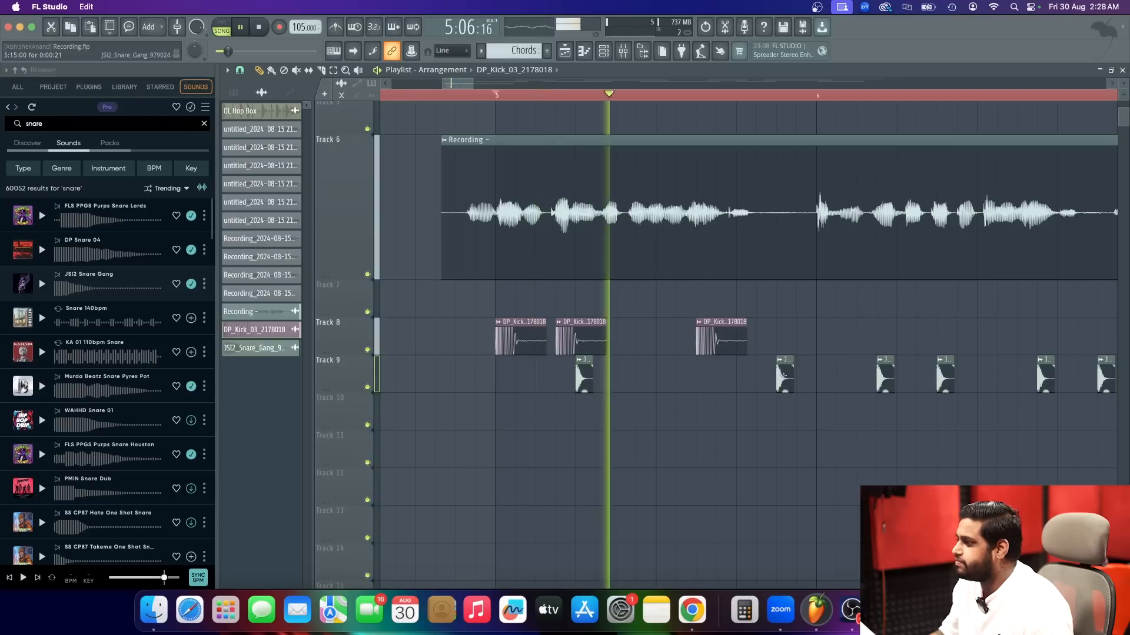
pyautogui.moveTo(783, 374); pyautogui.dragTo(743, 375)
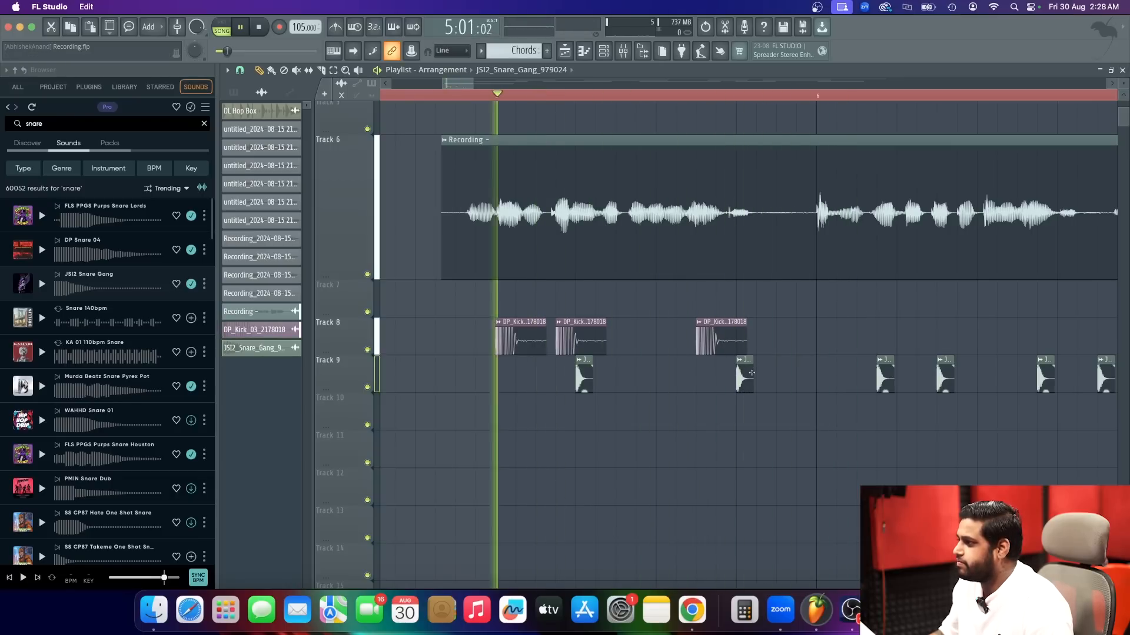
pyautogui.scroll(-5, 624, 379)
pyautogui.scroll(1, 606, 394)
pyautogui.press('space')
# Delete the old snares in bars 6 to 8 and copy the new bar 5 kick and snare pattern into those bars.
pyautogui.moveTo(612, 407); pyautogui.dragTo(986, 413)
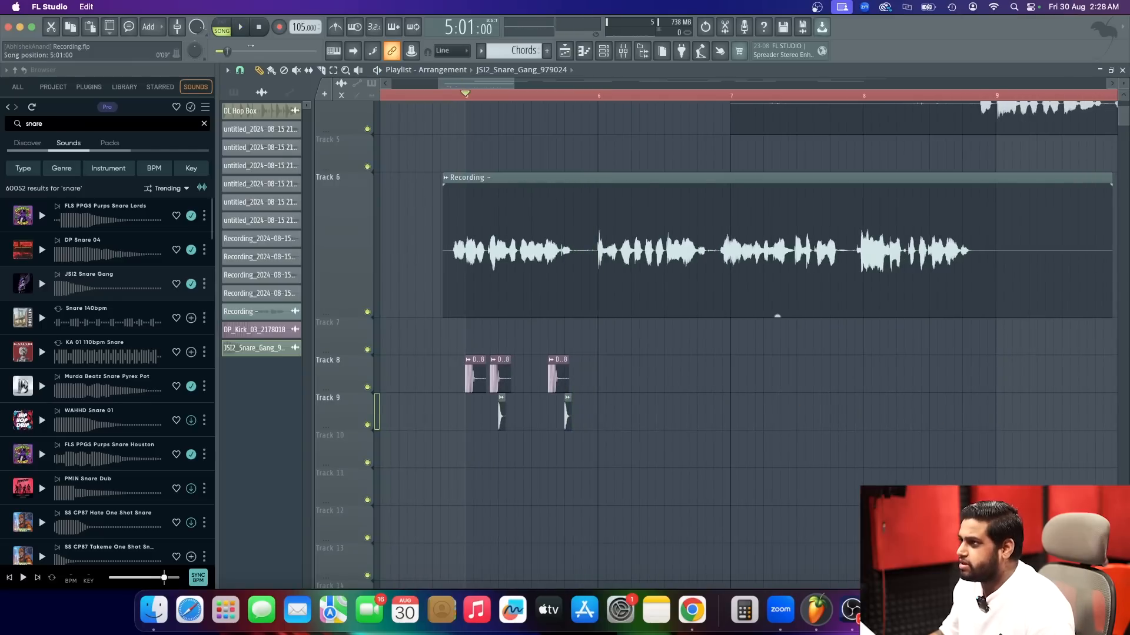
pyautogui.moveTo(617, 416); pyautogui.dragTo(456, 355)
pyautogui.moveTo(503, 384); pyautogui.dragTo(867, 375)
# Deselect the copied clips and play the kick and snare pattern with the vocal from bar 5.
pyautogui.press('space')
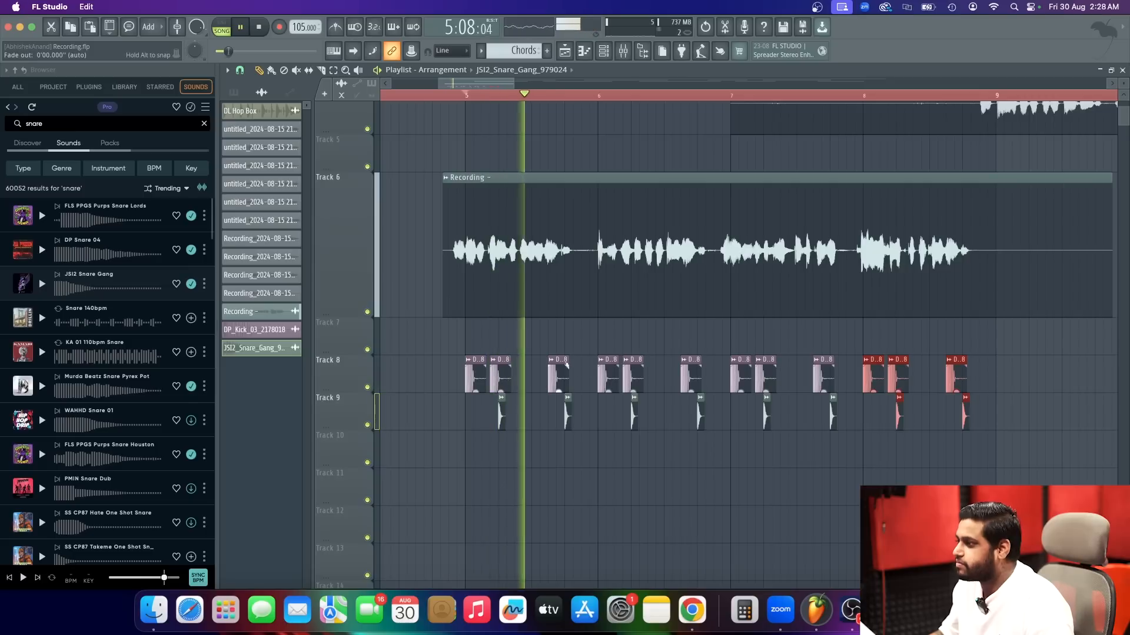
pyautogui.click(684, 487)
pyautogui.rightClick(684, 488)
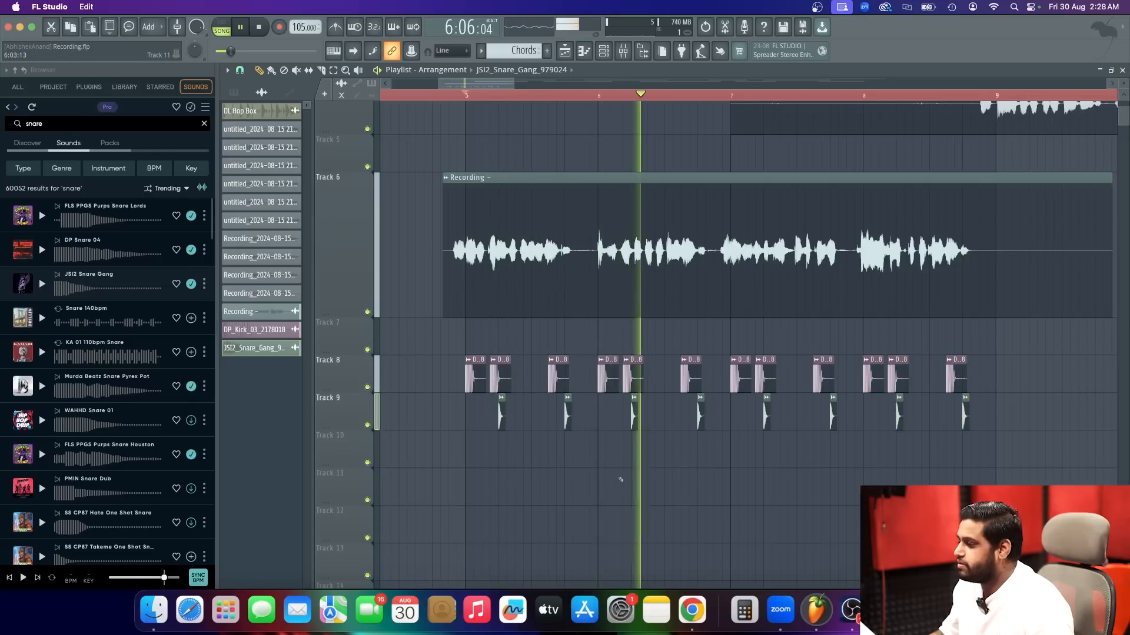
pyautogui.scroll(-1, 621, 480)
pyautogui.press('space')
pyautogui.press('space')
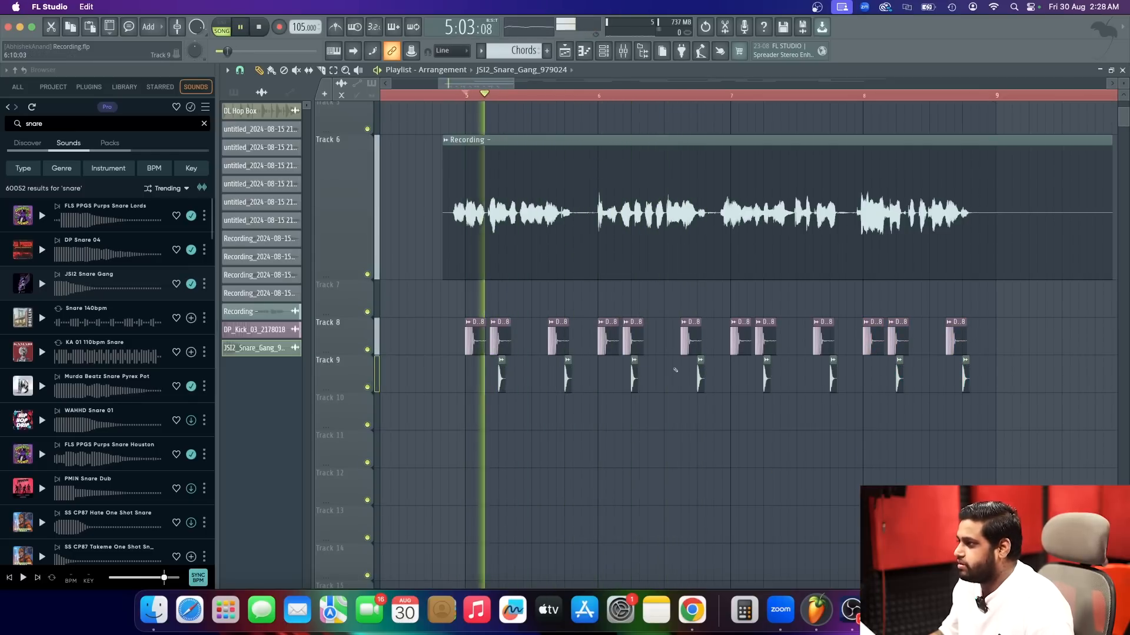
pyautogui.scroll(3, 673, 371)
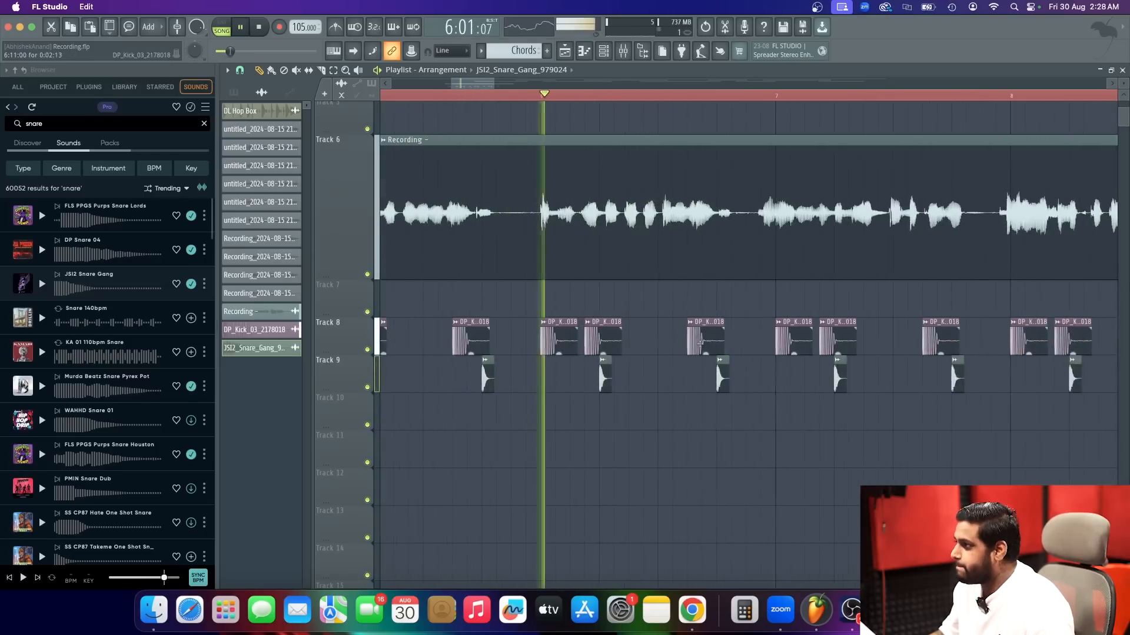
pyautogui.click(636, 338)
pyautogui.rightClick(640, 341)
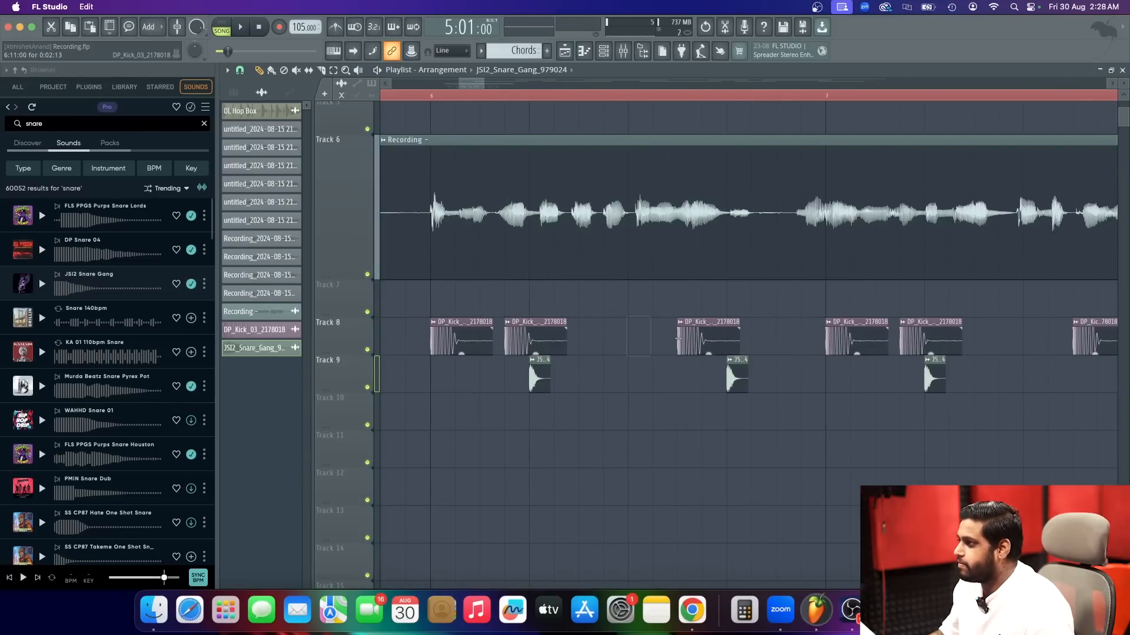
# Add an extra kick at step 7 of bars 6 and 8 on Track 8 while the pattern plays.
pyautogui.click(634, 353)
pyautogui.scroll(-3, 635, 353)
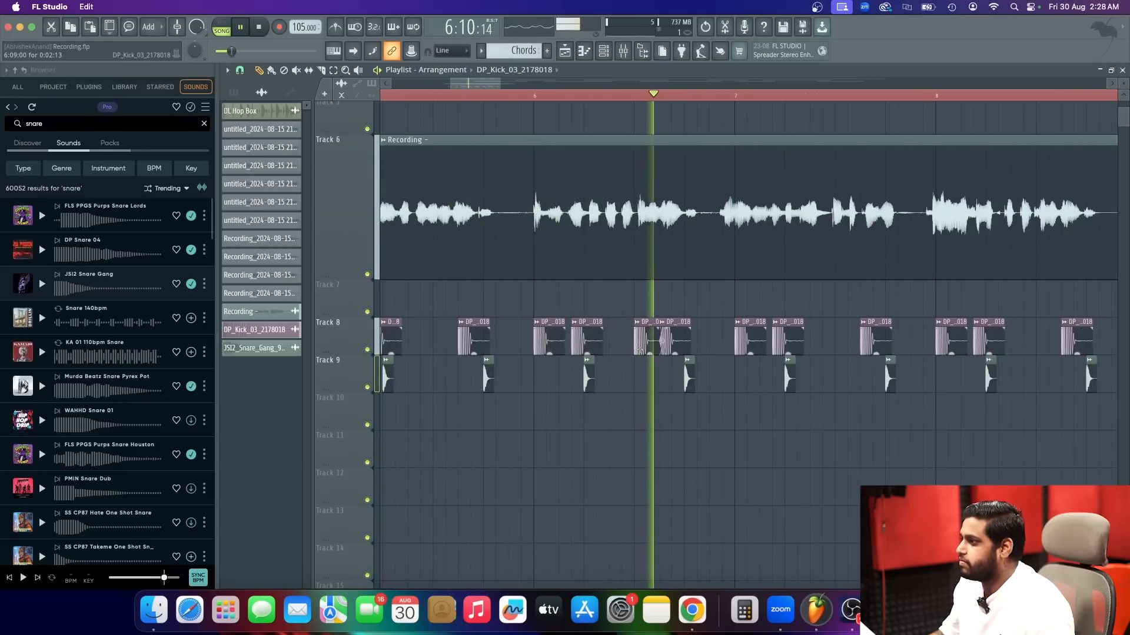
pyautogui.rightClick(634, 345)
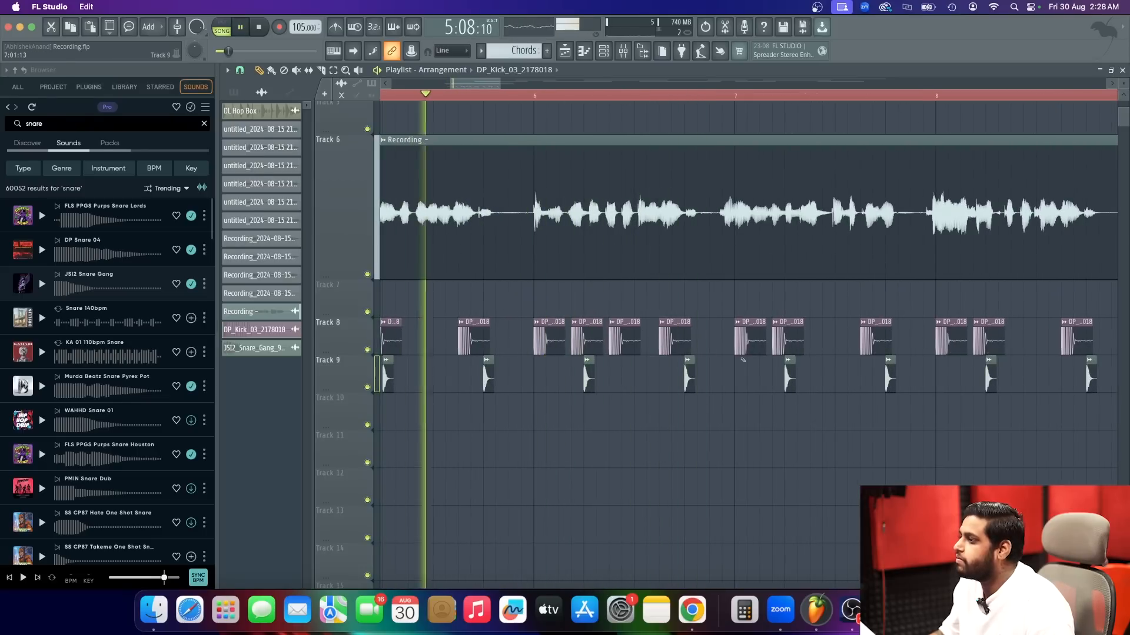
pyautogui.scroll(-2, 723, 369)
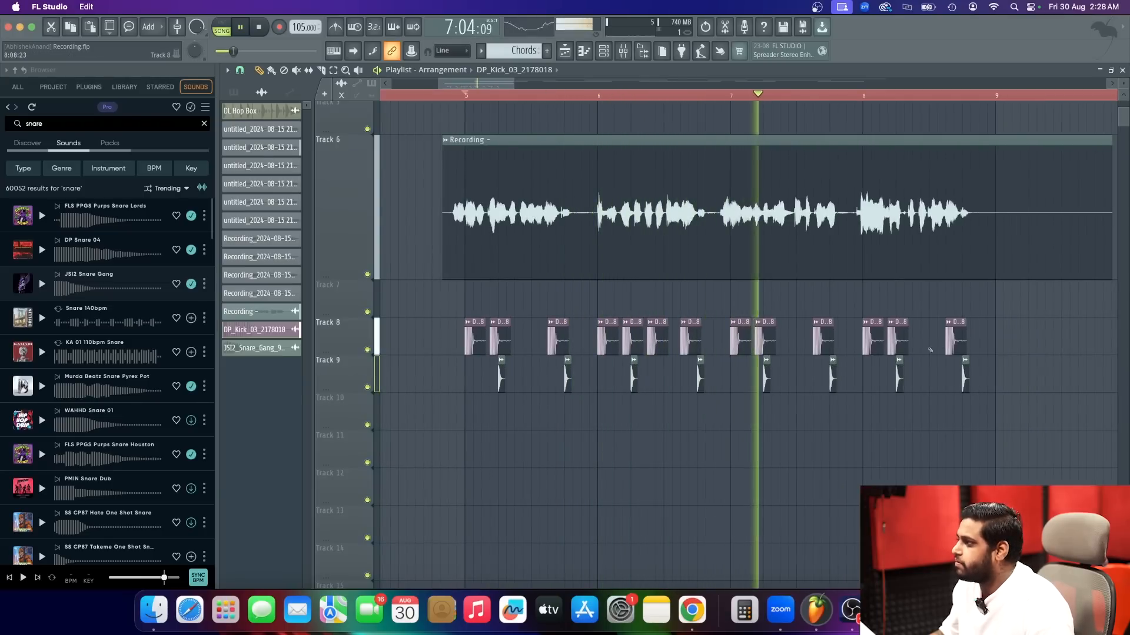
pyautogui.click(909, 348)
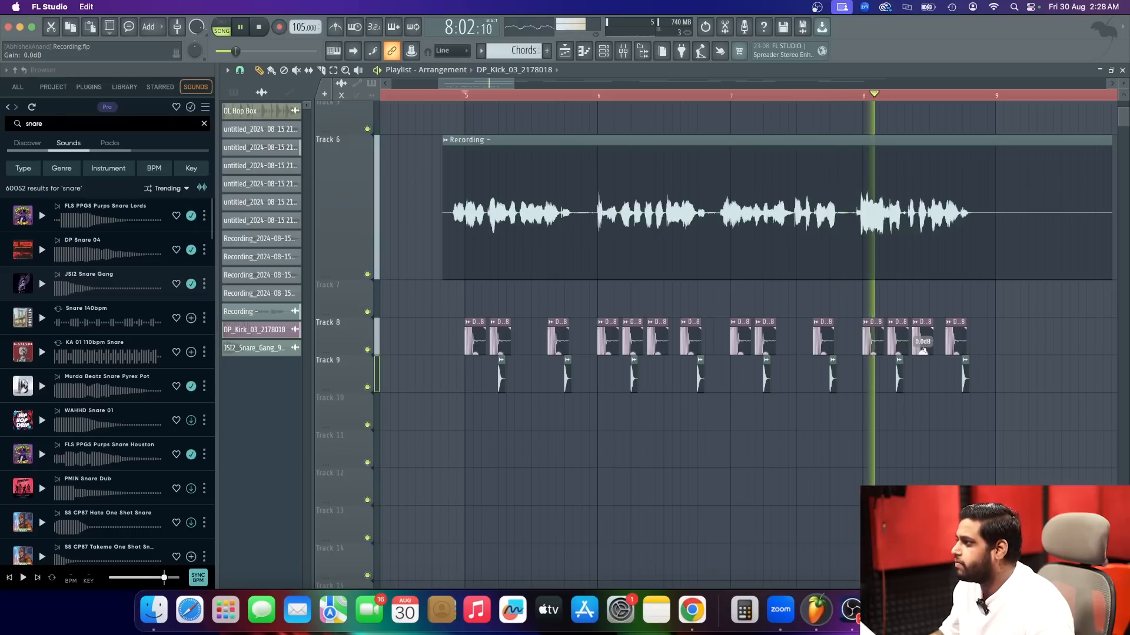
pyautogui.press('space')
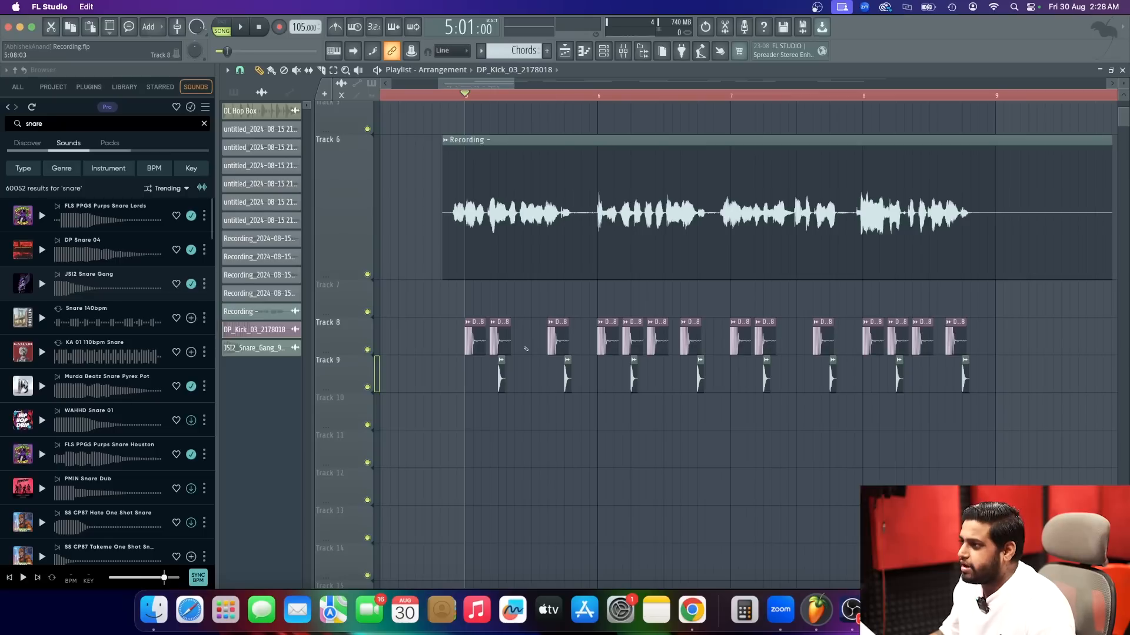
# Try the beat without bar 5's second kick, undo that removal, and replay the start of bar 5.
pyautogui.press('space')
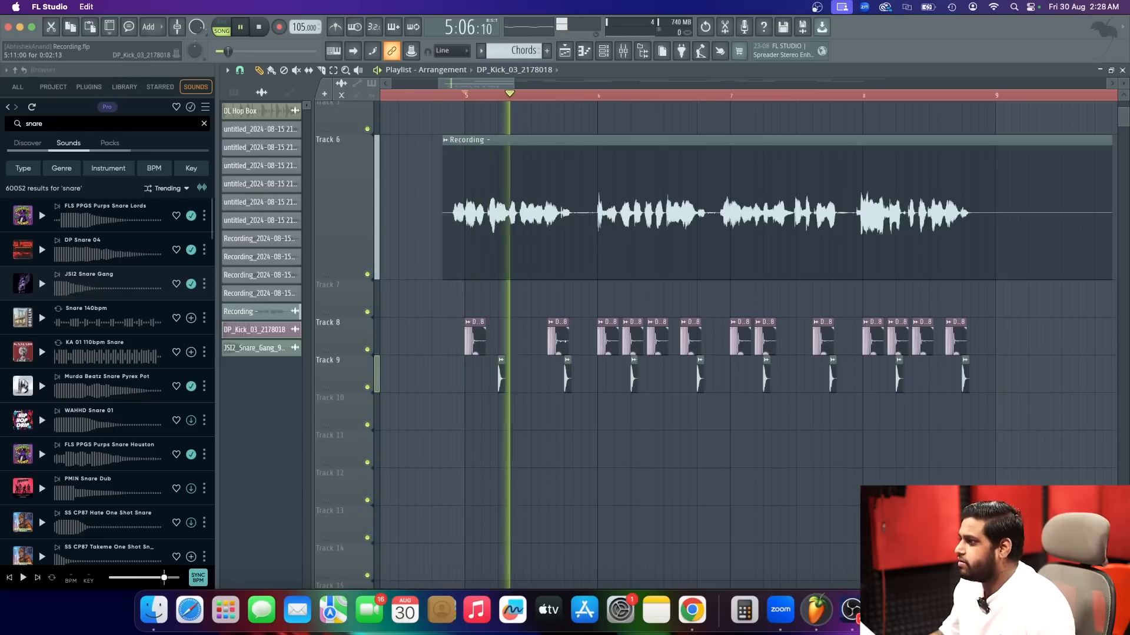
pyautogui.press('space')
pyautogui.press('super+z')
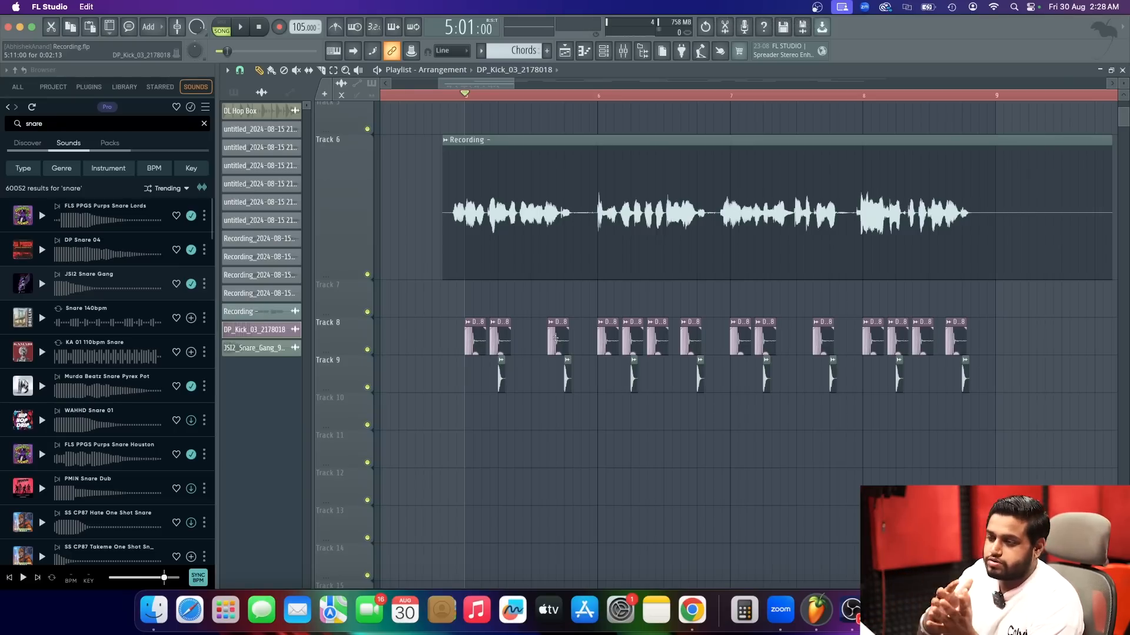
pyautogui.press('space')
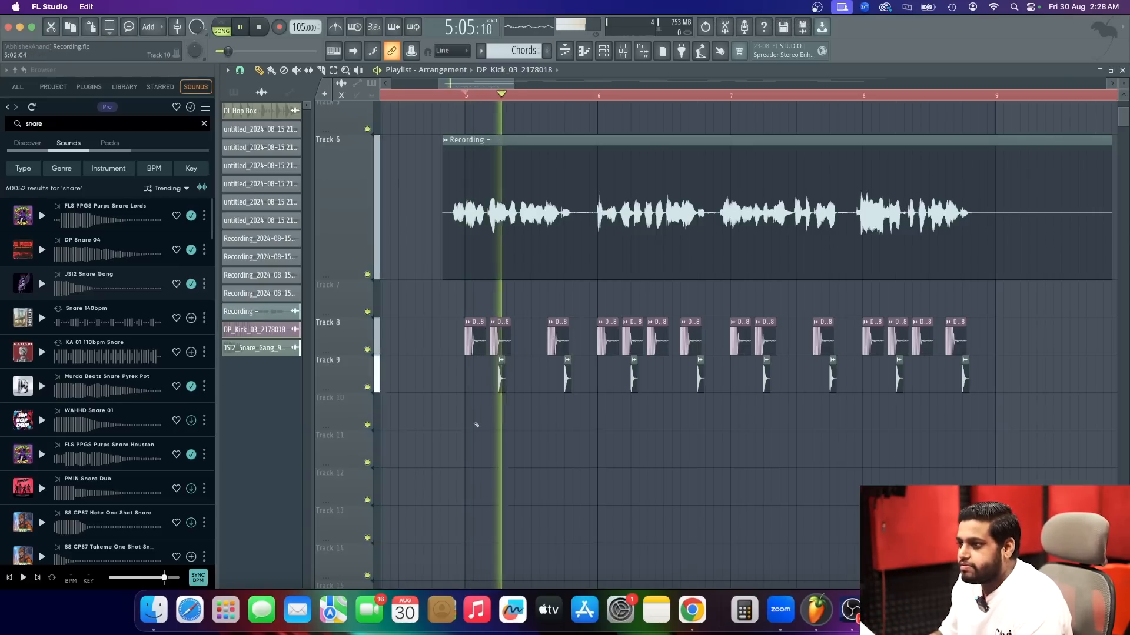
pyautogui.press('space')
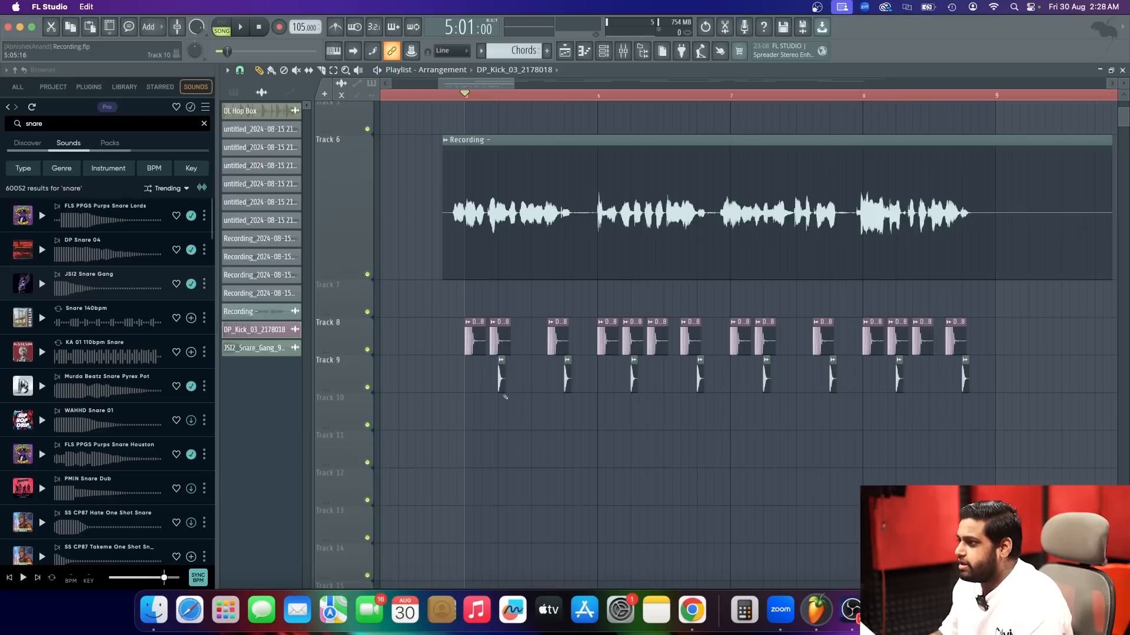
# Preview WAHHD Snare 01 and FLS PPGS Purps Snare Houston, and place the Houston sample on Track 10 under bar 5's first snare.
pyautogui.click(41, 422)
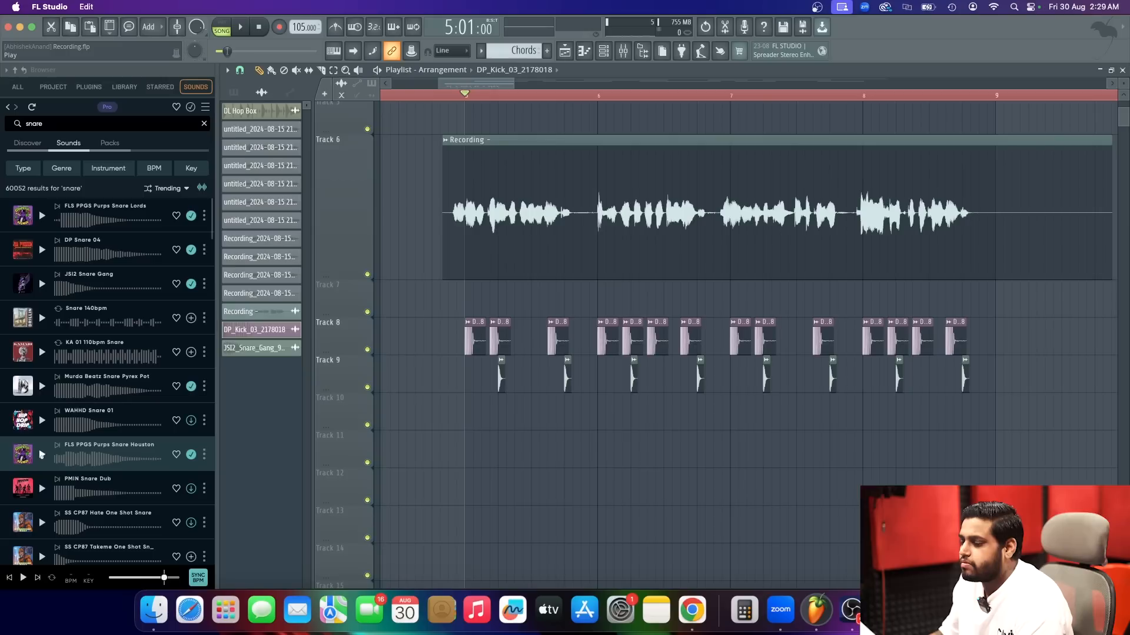
pyautogui.click(41, 454)
pyautogui.moveTo(81, 463); pyautogui.dragTo(501, 422)
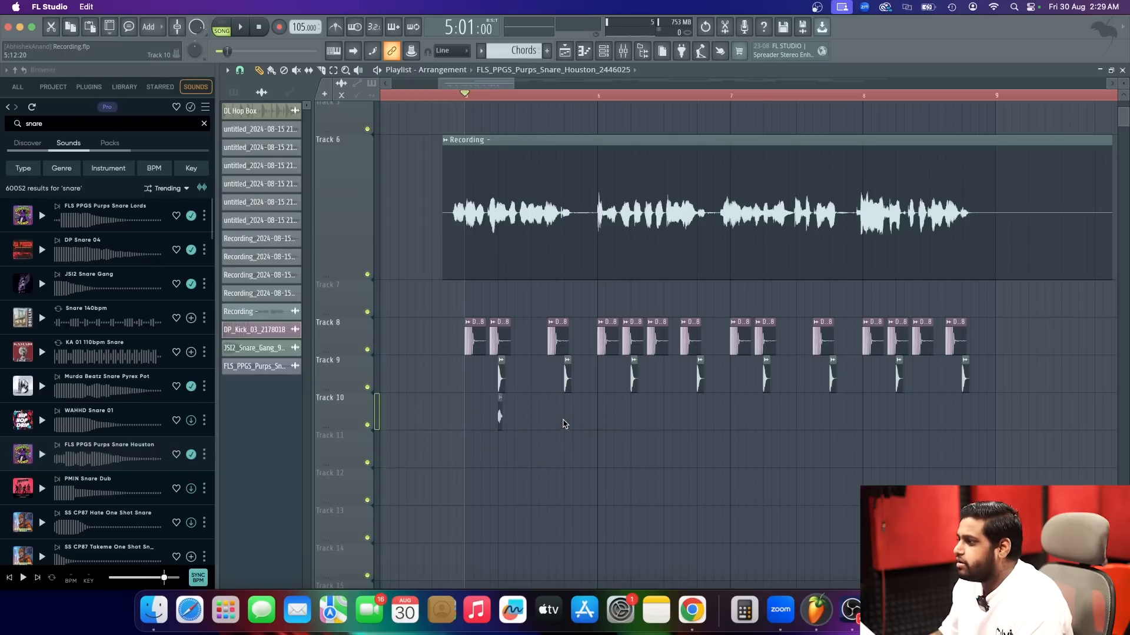
# Layer the Houston snare on Track 10 beneath every remaining Track 9 snare through bar 8 while the beat plays.
pyautogui.press('space')
pyautogui.moveTo(686, 421); pyautogui.dragTo(829, 408)
pyautogui.click(830, 408)
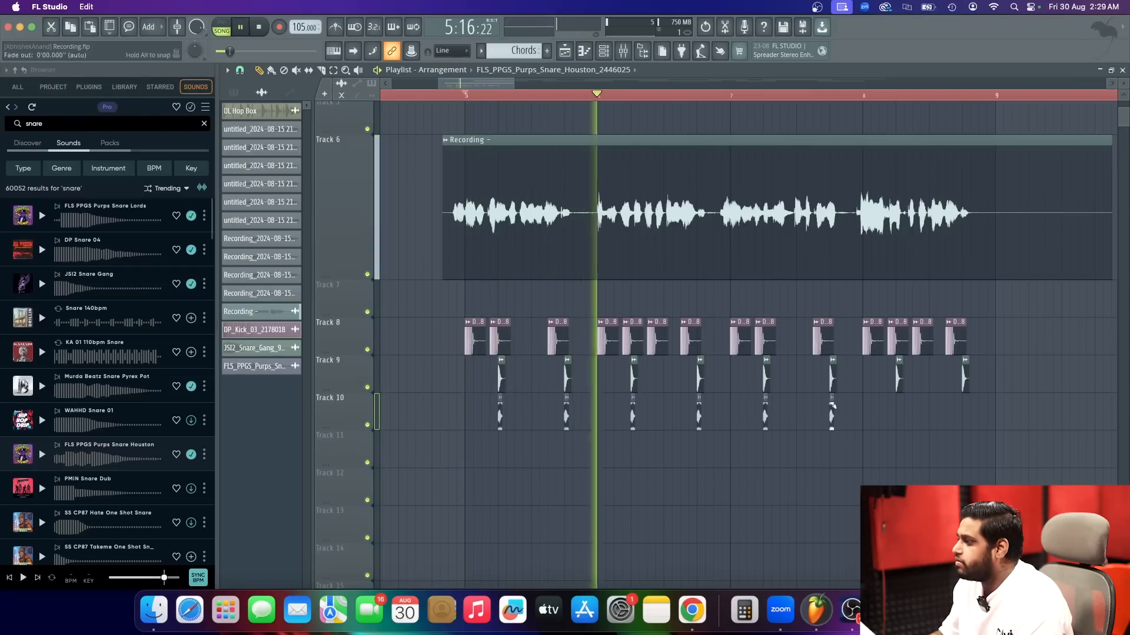
pyautogui.click(895, 408)
pyautogui.click(959, 405)
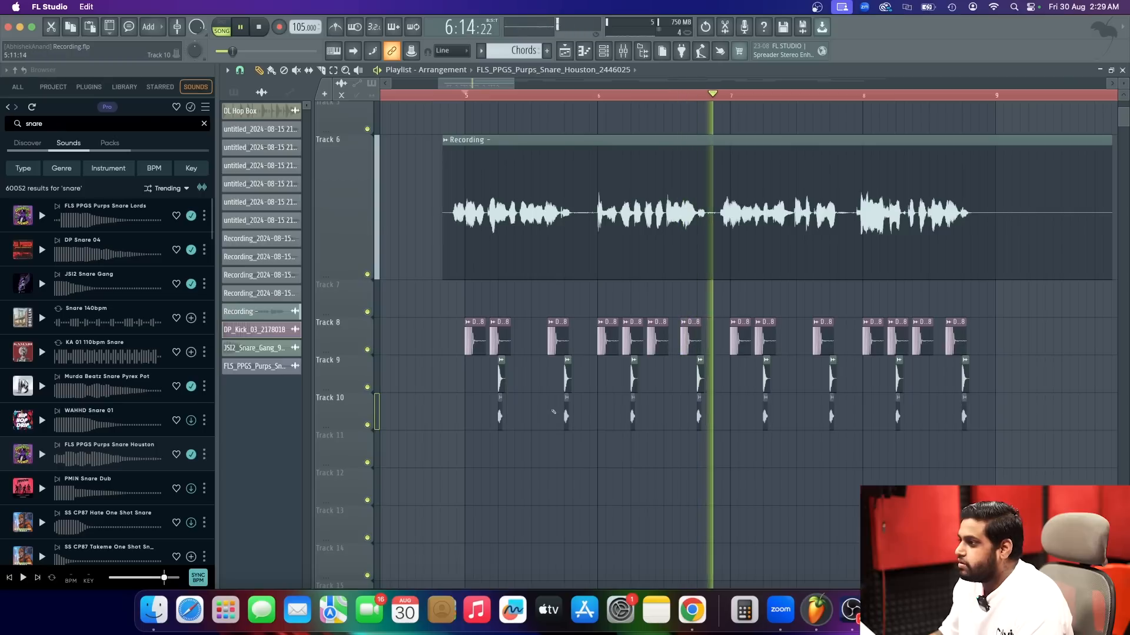
pyautogui.press('space')
# Route the Houston snare to a free mixer track and lower its fader to about the first snare's level.
pyautogui.click(497, 416)
pyautogui.doubleClick(497, 416)
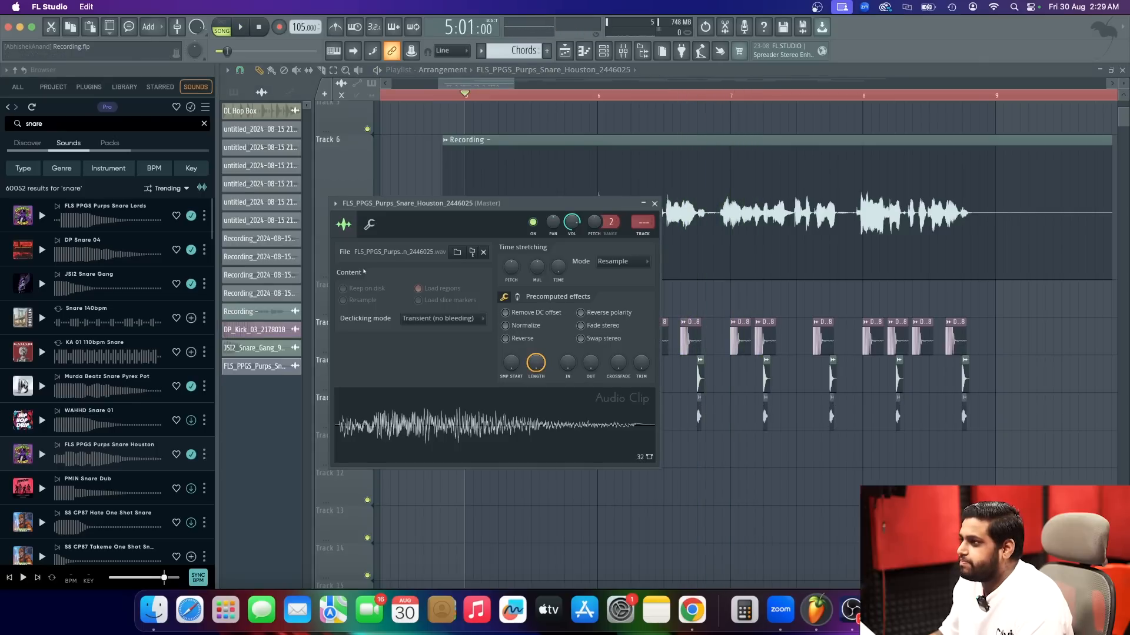
pyautogui.click(327, 213)
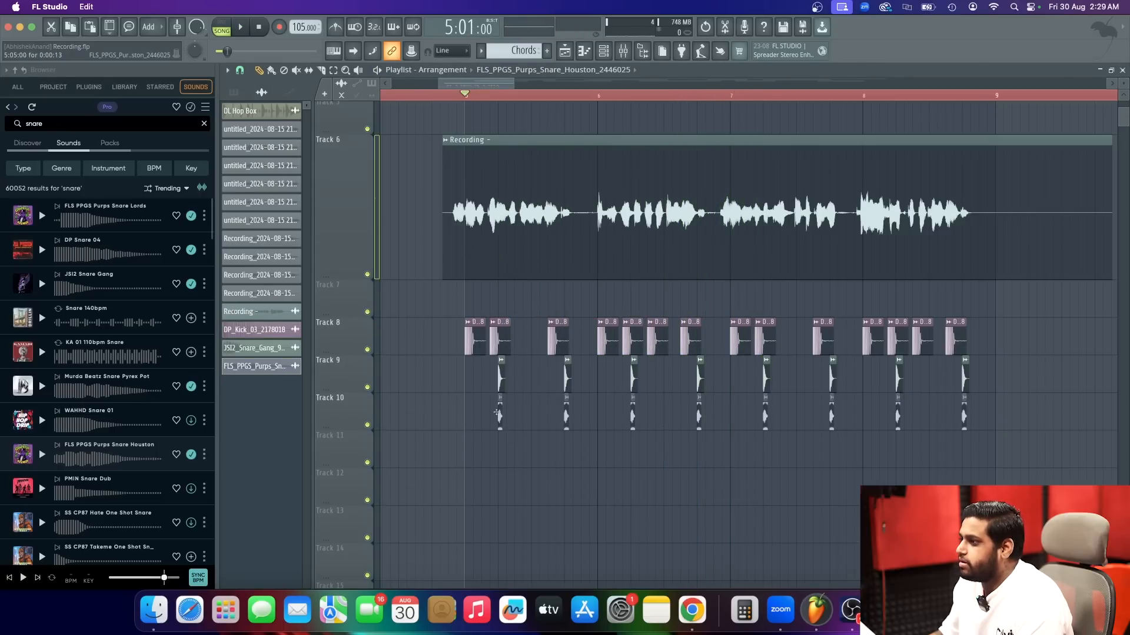
pyautogui.doubleClick(497, 414)
pyautogui.click(335, 204)
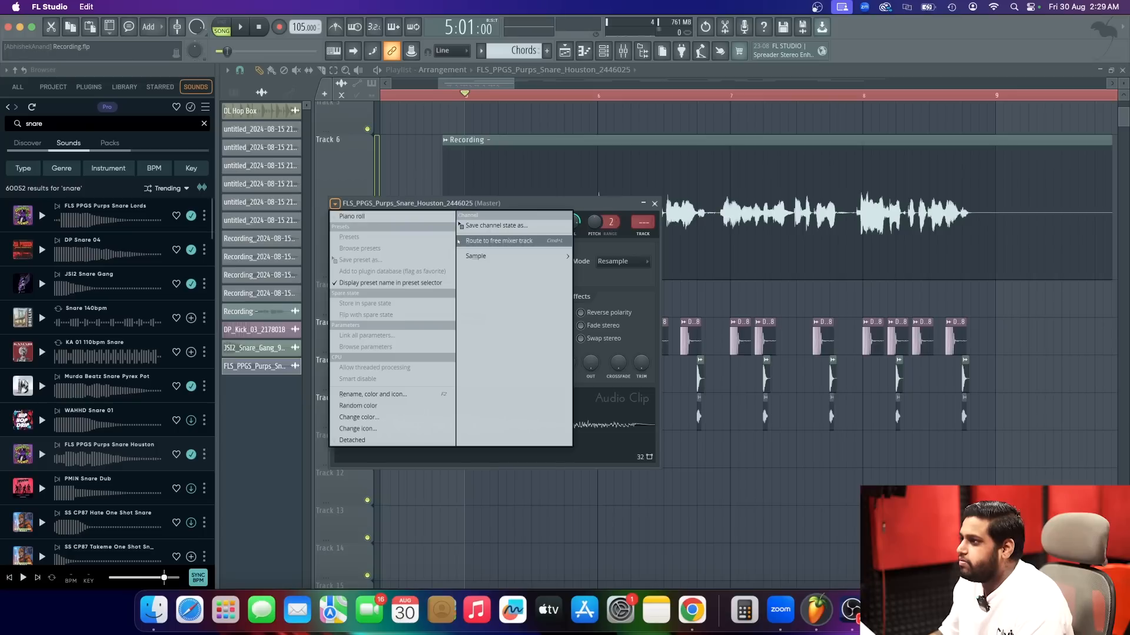
pyautogui.click(512, 241)
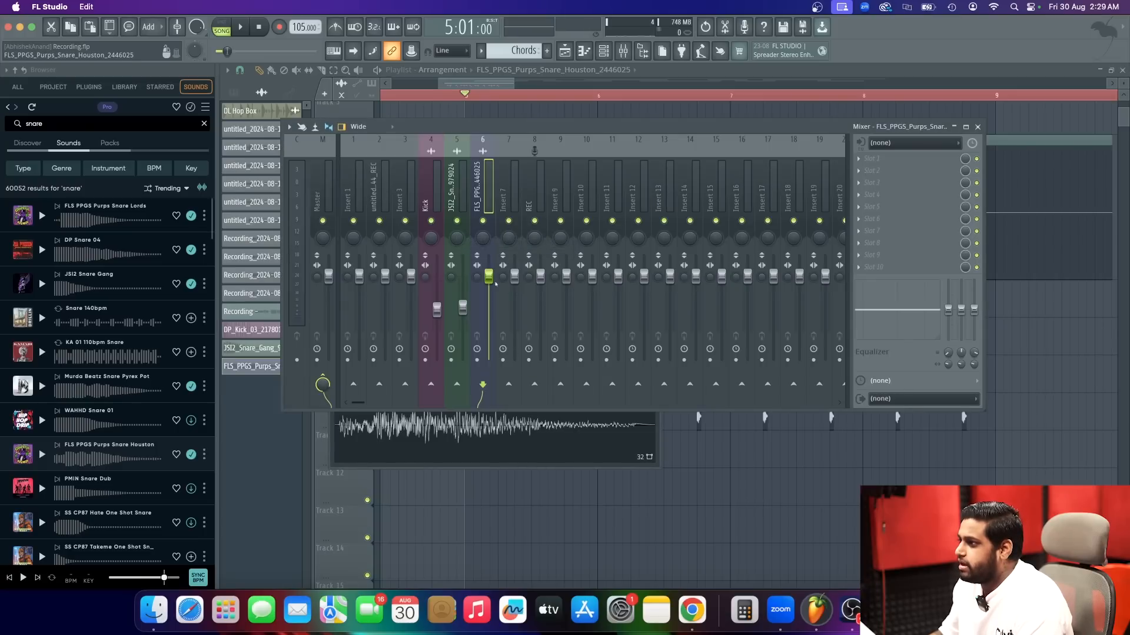
# Rename the Houston snare's mixer track Snare 2 and the JSI2 snare's mixer track Snare 1.
pyautogui.doubleClick(489, 206)
pyautogui.write('Snare 2')
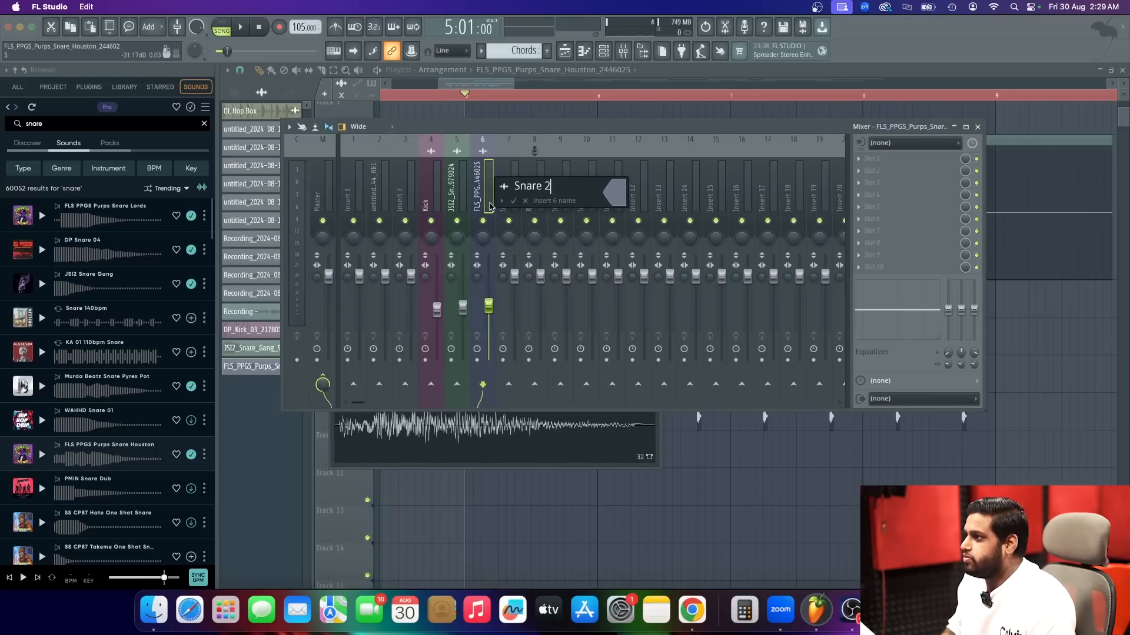
pyautogui.press('Return')
pyautogui.doubleClick(465, 202)
pyautogui.write('Snare 1')
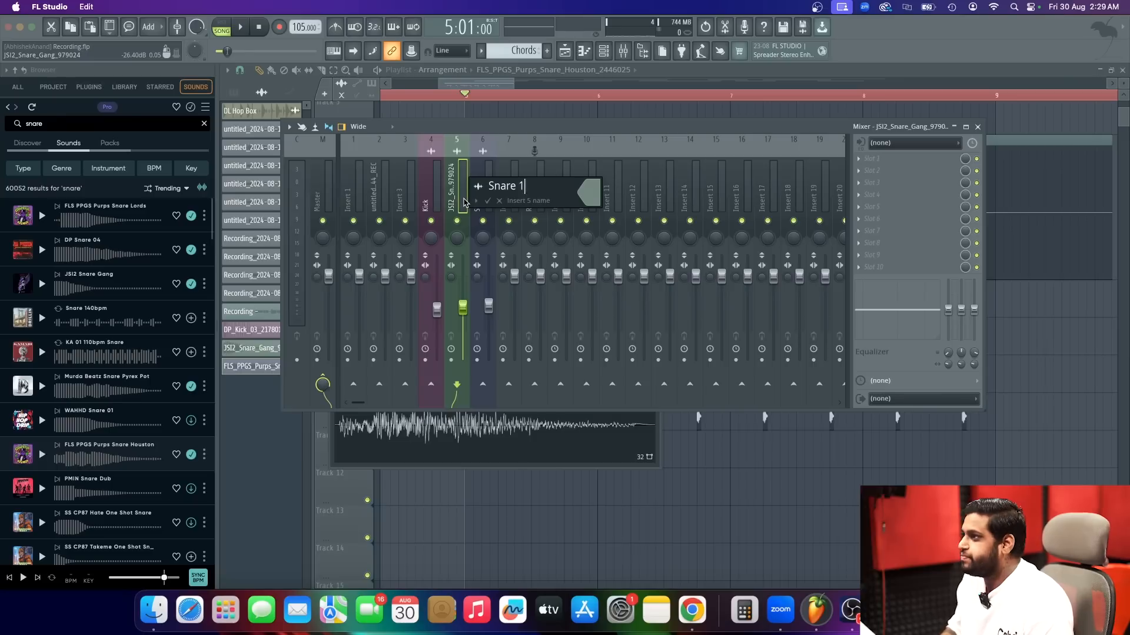
pyautogui.press('Return')
# Close the mixer and play bars 5 to 8 to check the layered snares with the vocal.
pyautogui.press('F9')
pyautogui.press('space')
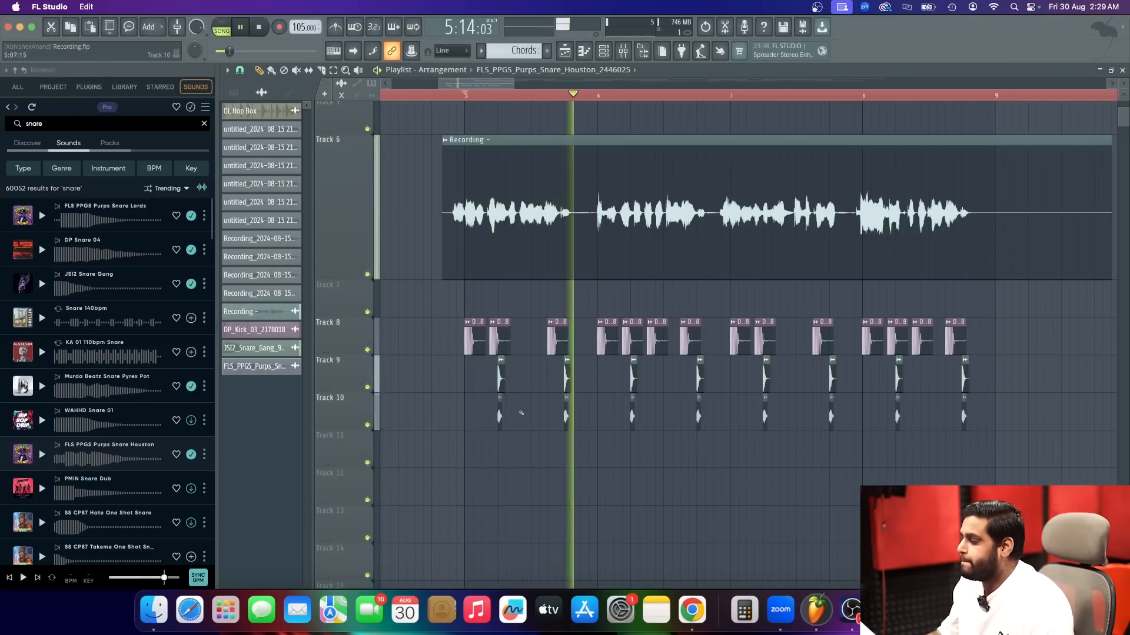
pyautogui.scroll(-1, 548, 407)
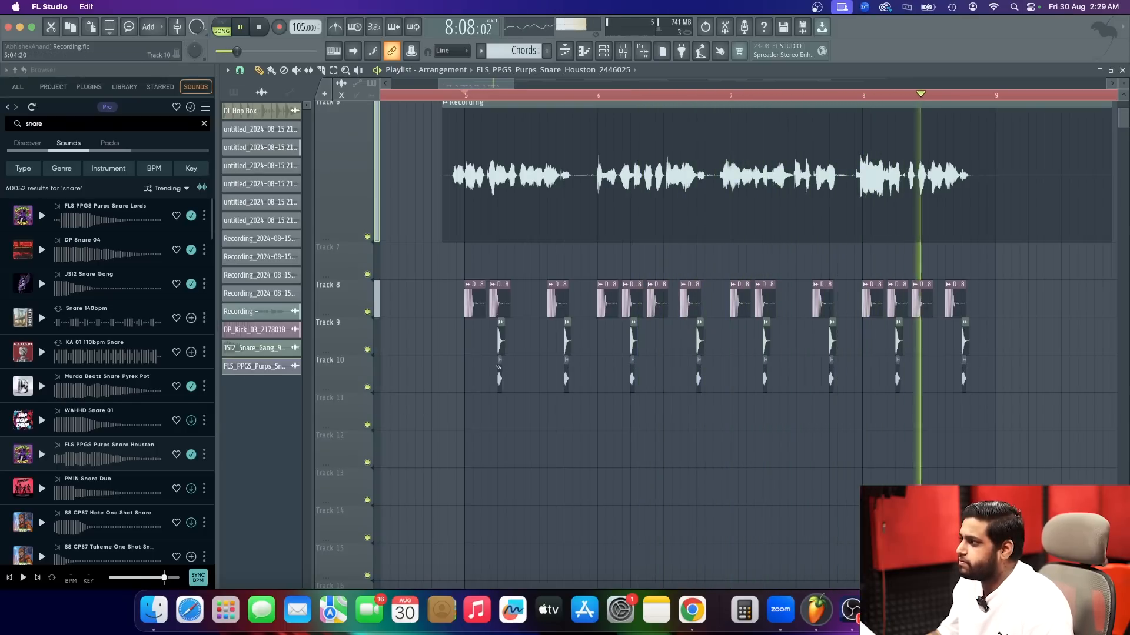
pyautogui.press('space')
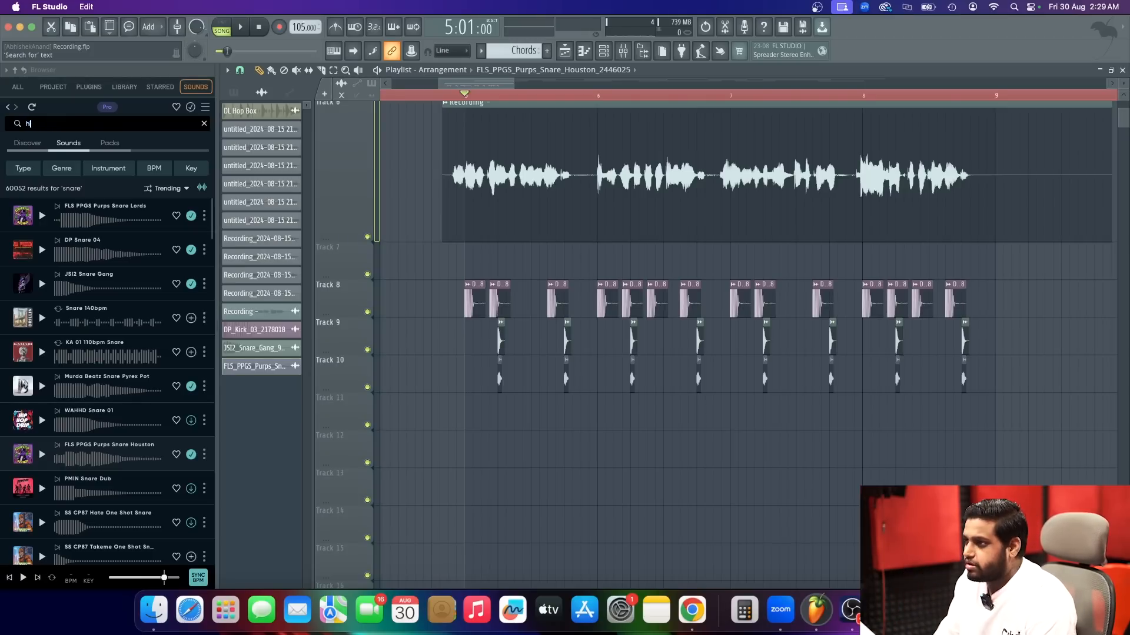
# Search the sample library for hi hats and then for open hats.
pyautogui.write('s')
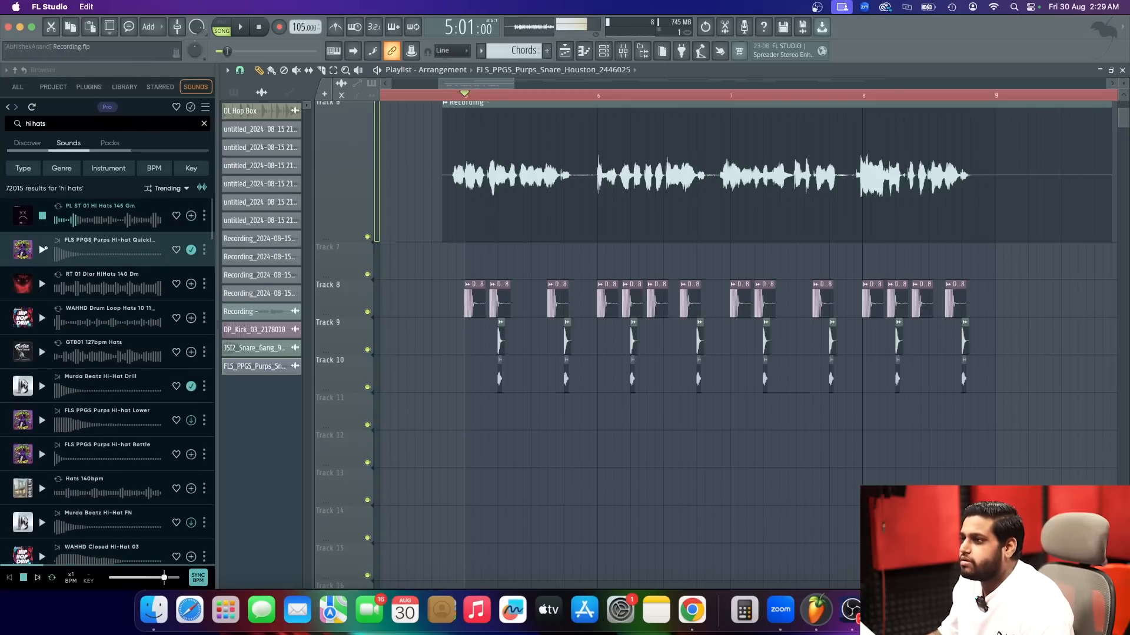
pyautogui.doubleClick(59, 125)
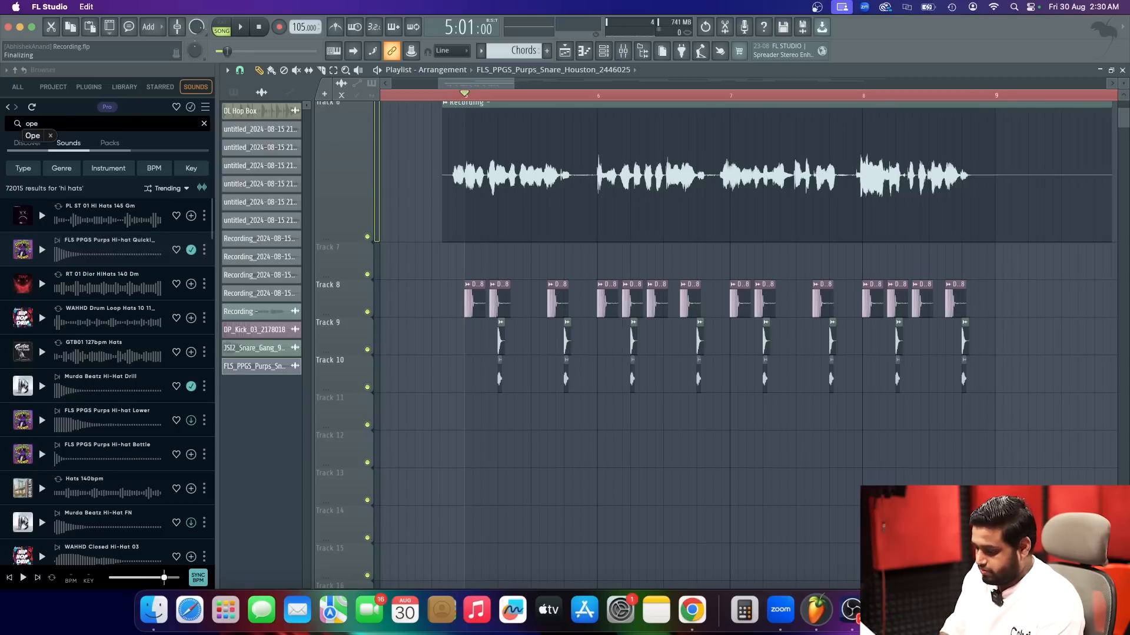
pyautogui.write('open hats')
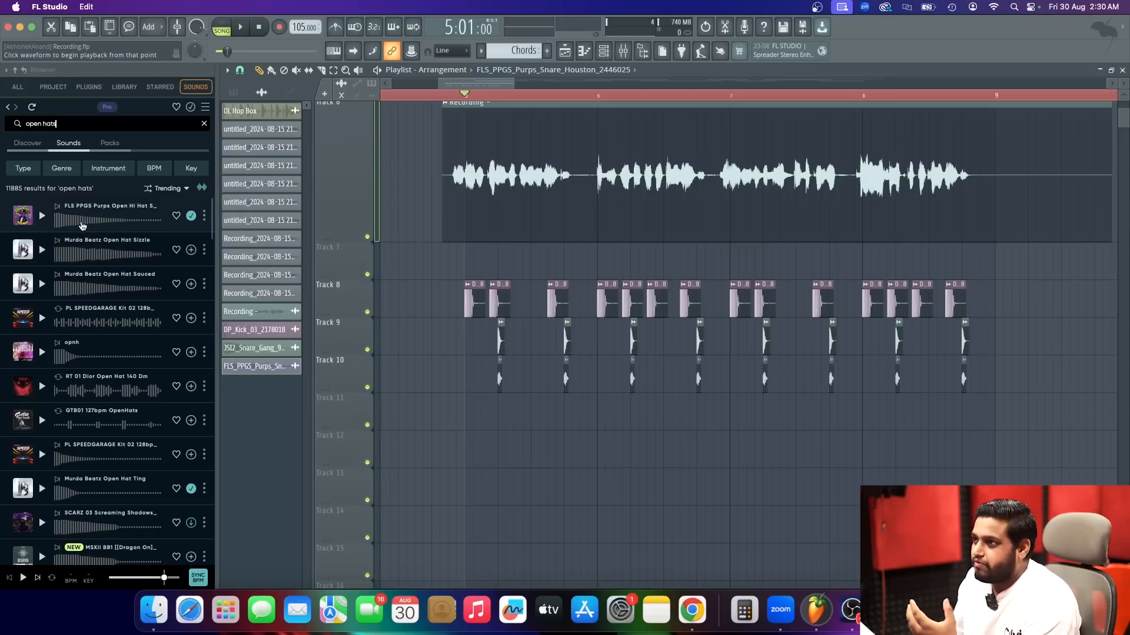
# Place the FLS PPGS Purps Open Hi Hat SmoothOpen sample on Track 11 at step 3 of bar 5 and play it.
pyautogui.moveTo(83, 226); pyautogui.dragTo(479, 458)
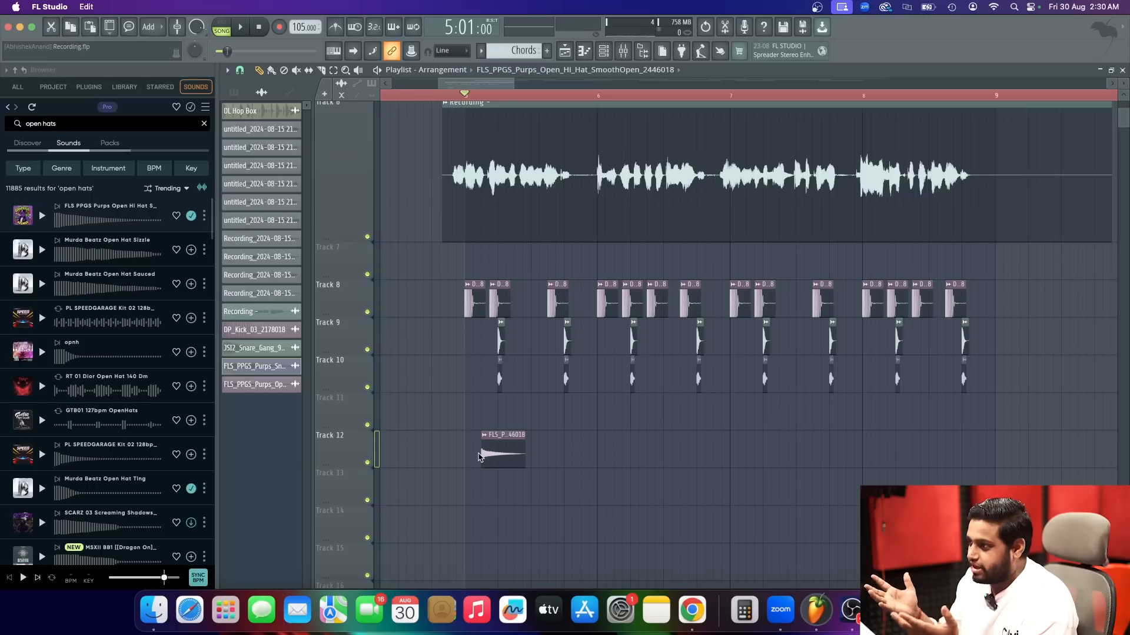
pyautogui.moveTo(480, 458); pyautogui.dragTo(479, 419)
pyautogui.press('space')
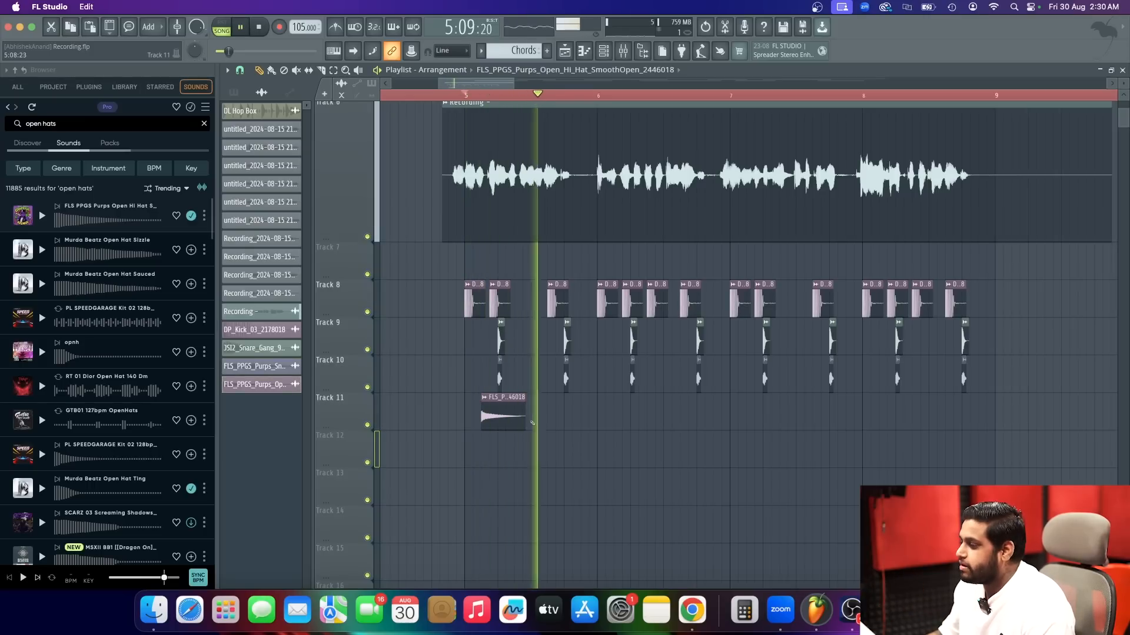
pyautogui.press('space')
# Search the sample library for shakers and download the one-shot named Shaker.
pyautogui.doubleClick(59, 125)
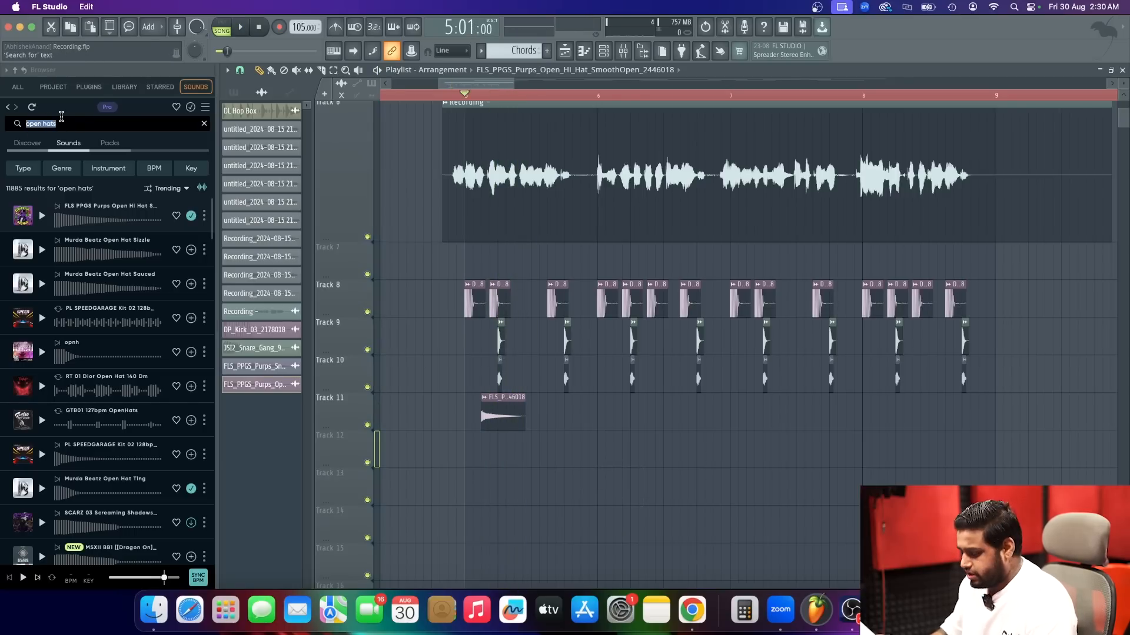
pyautogui.write('shaker')
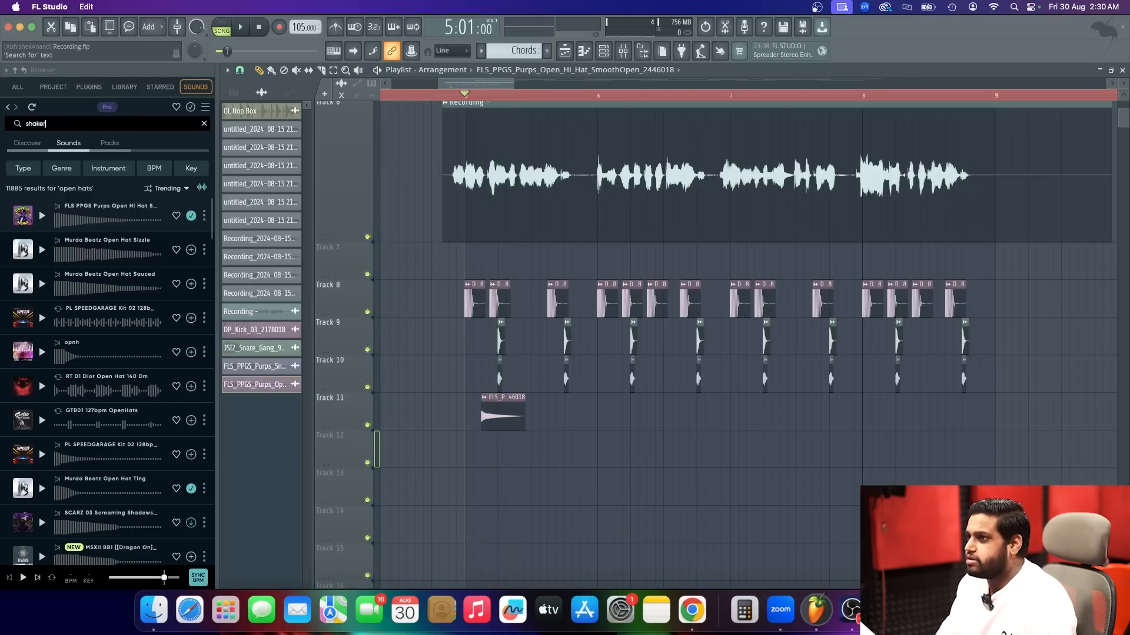
pyautogui.write('s')
pyautogui.press('Return')
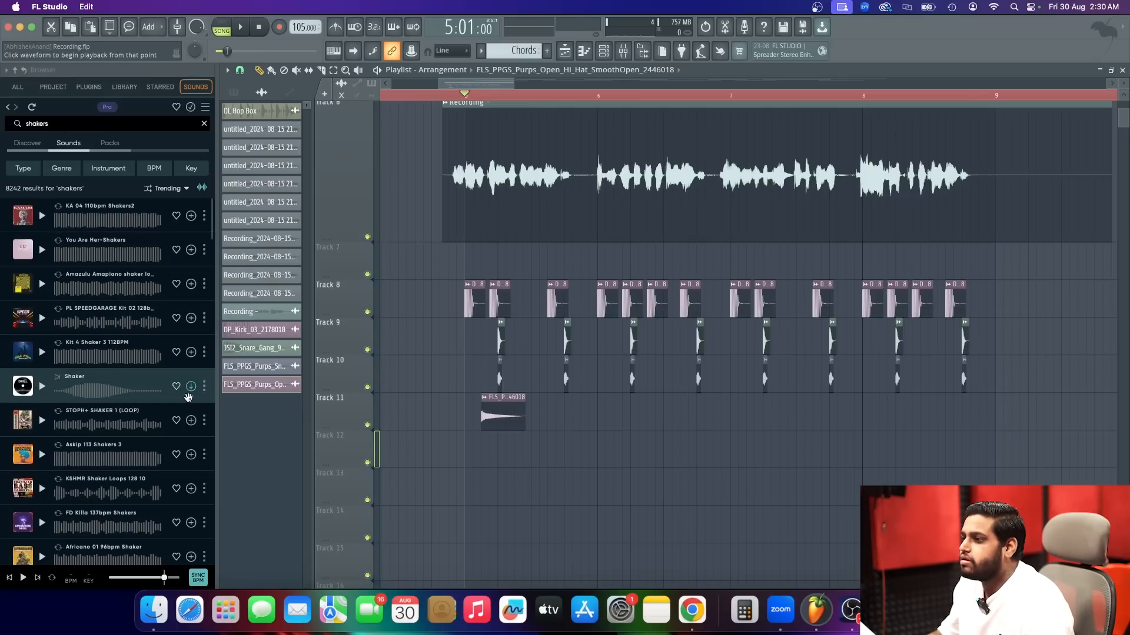
pyautogui.click(191, 387)
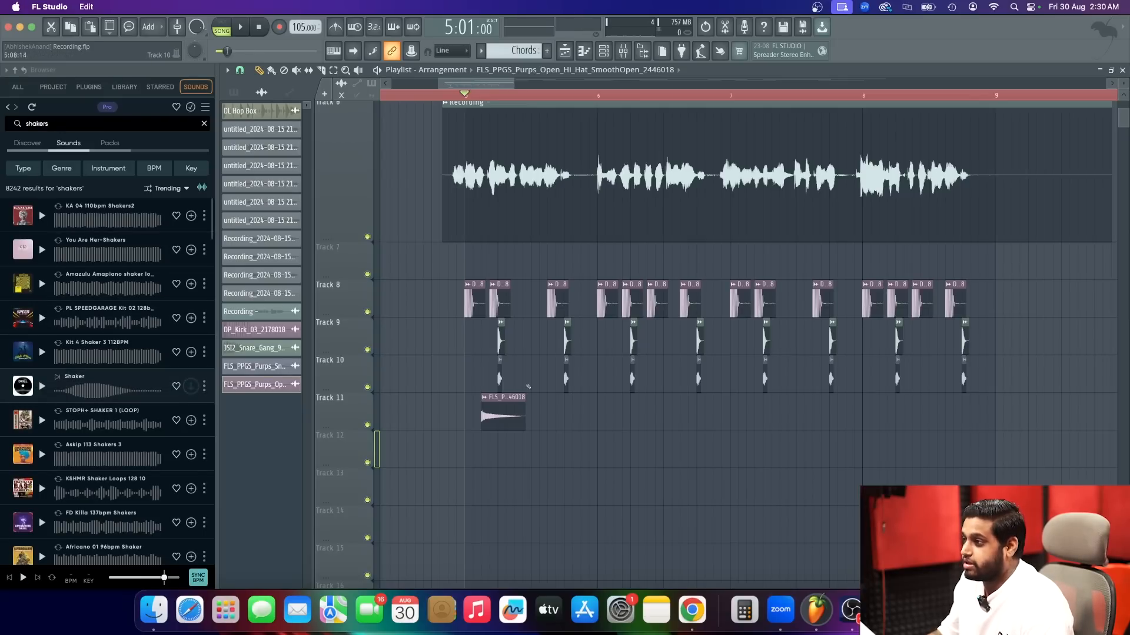
# Put the Shaker sample on Track 11 at step 3 of bar 5 instead of the open hat, increase its sample start, and play it.
pyautogui.doubleClick(494, 423)
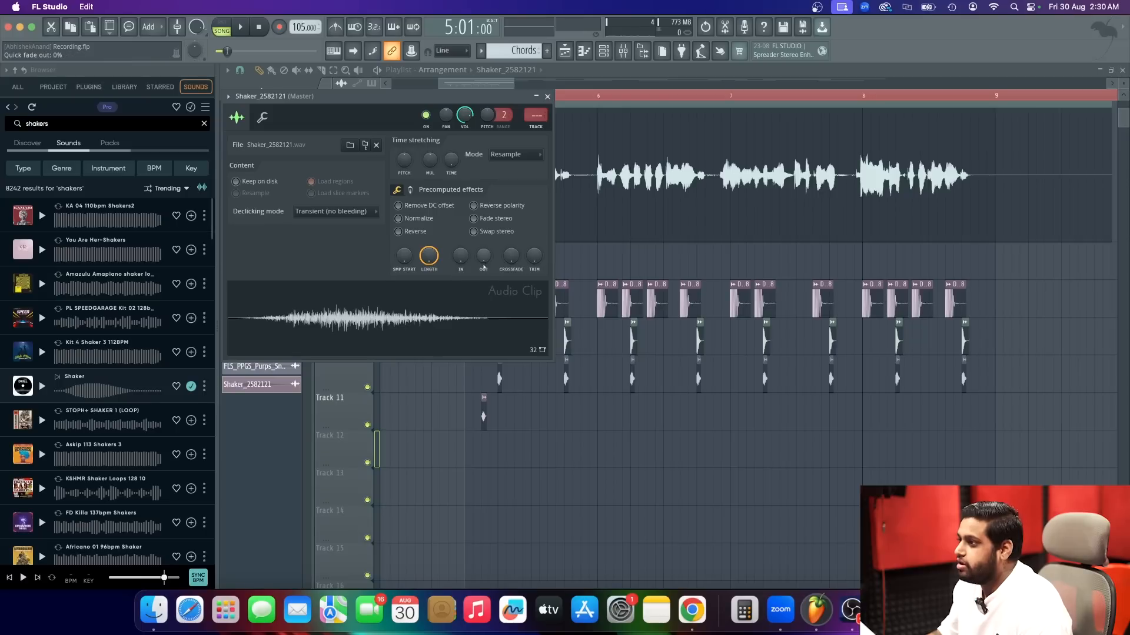
pyautogui.moveTo(403, 266); pyautogui.dragTo(404, 250)
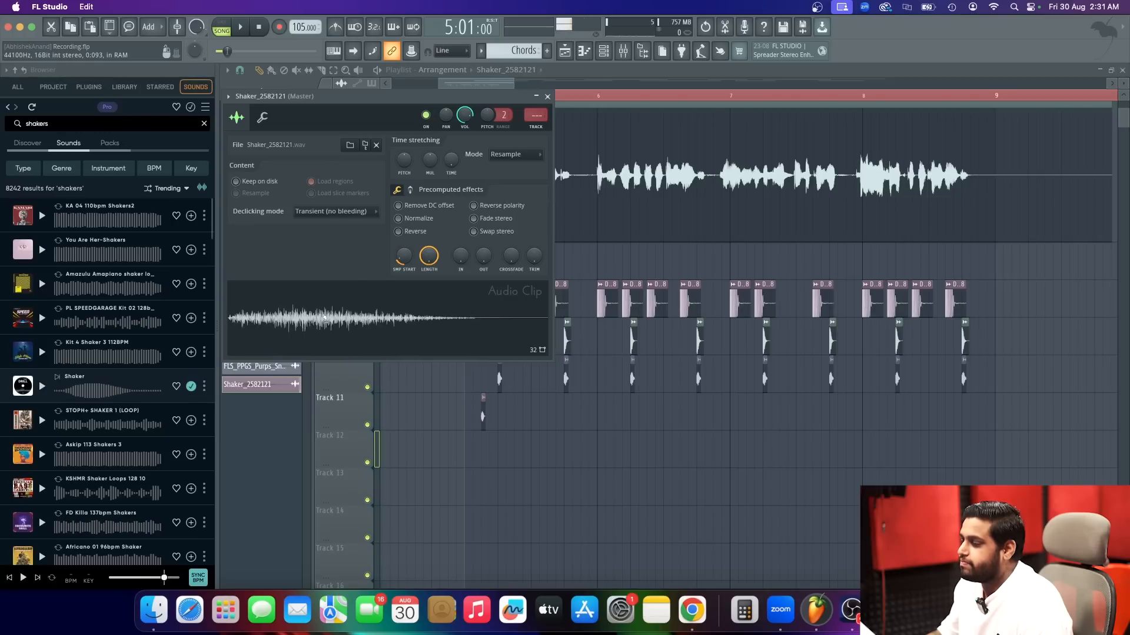
pyautogui.click(547, 97)
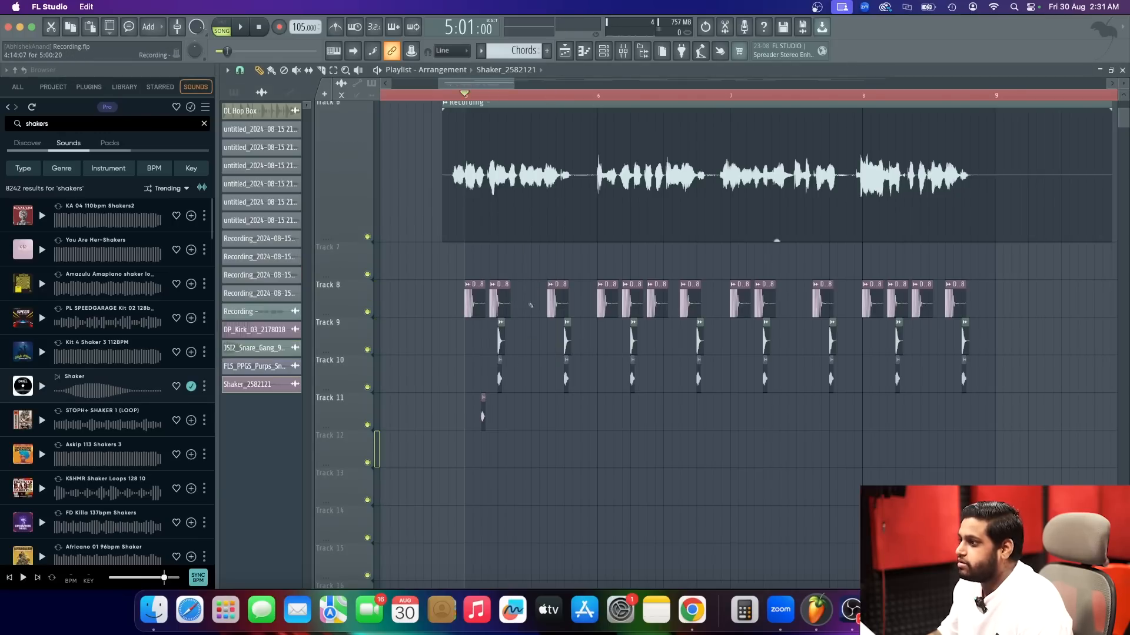
pyautogui.scroll(3, 572, 463)
pyautogui.press('space')
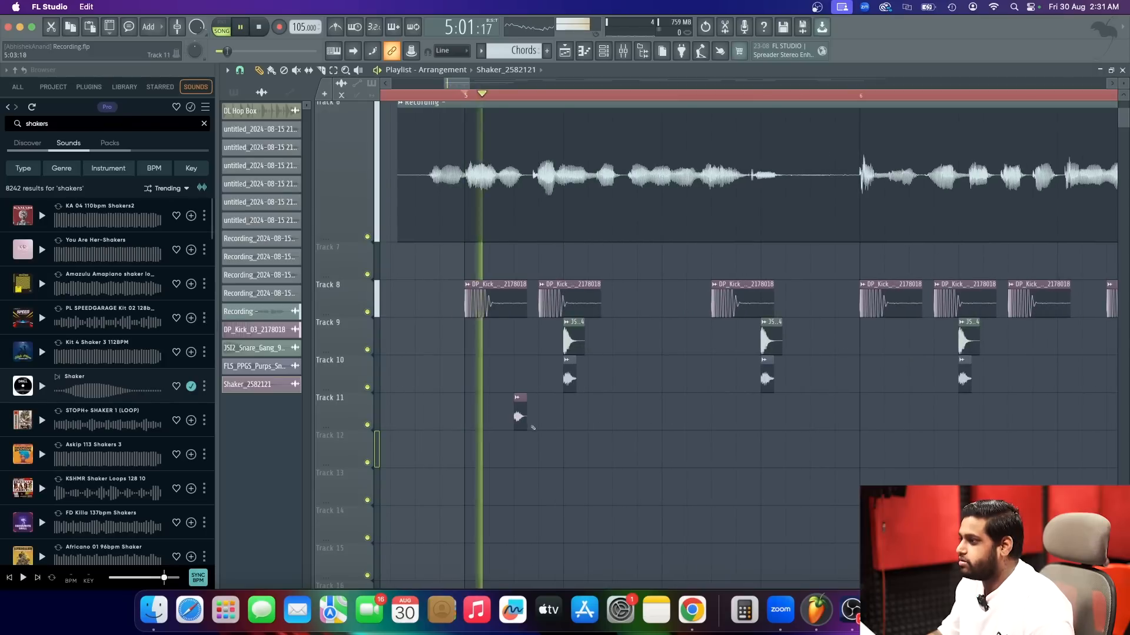
# Add two more Shaker hits on Track 11 at steps 7 and 15 of bar 5 and stop playback.
pyautogui.click(616, 419)
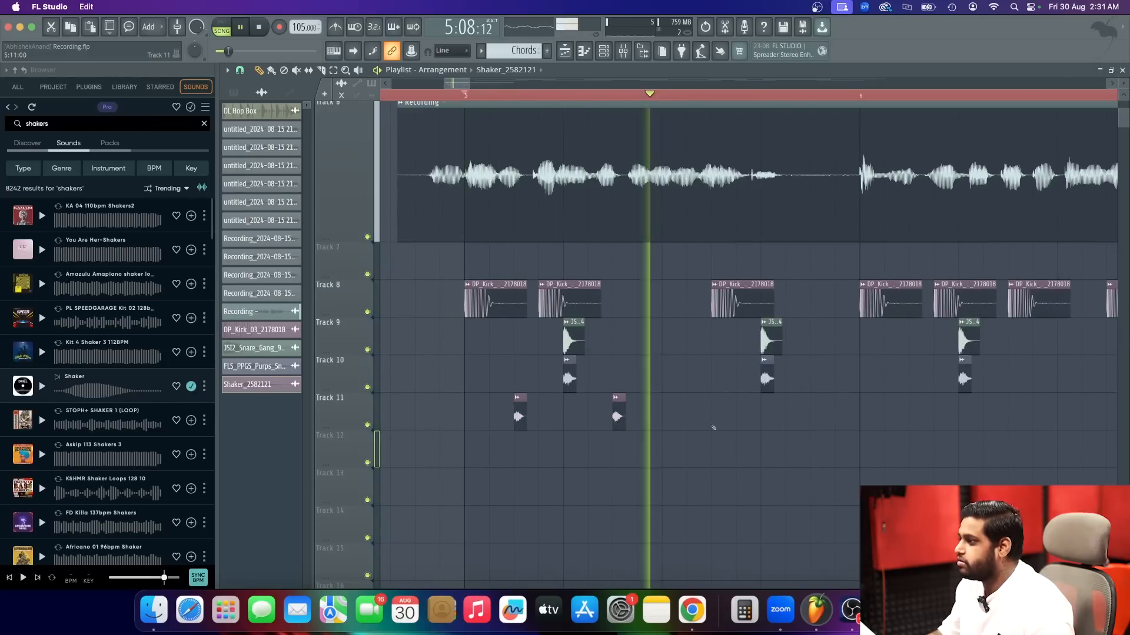
pyautogui.click(810, 414)
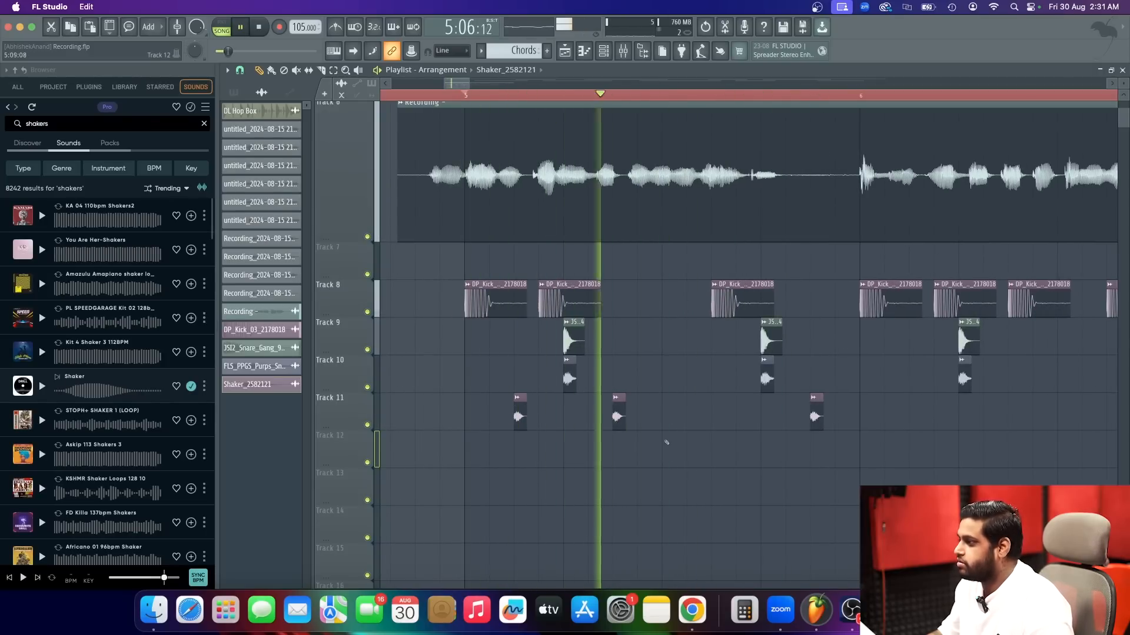
pyautogui.scroll(-2, 650, 444)
pyautogui.press('space')
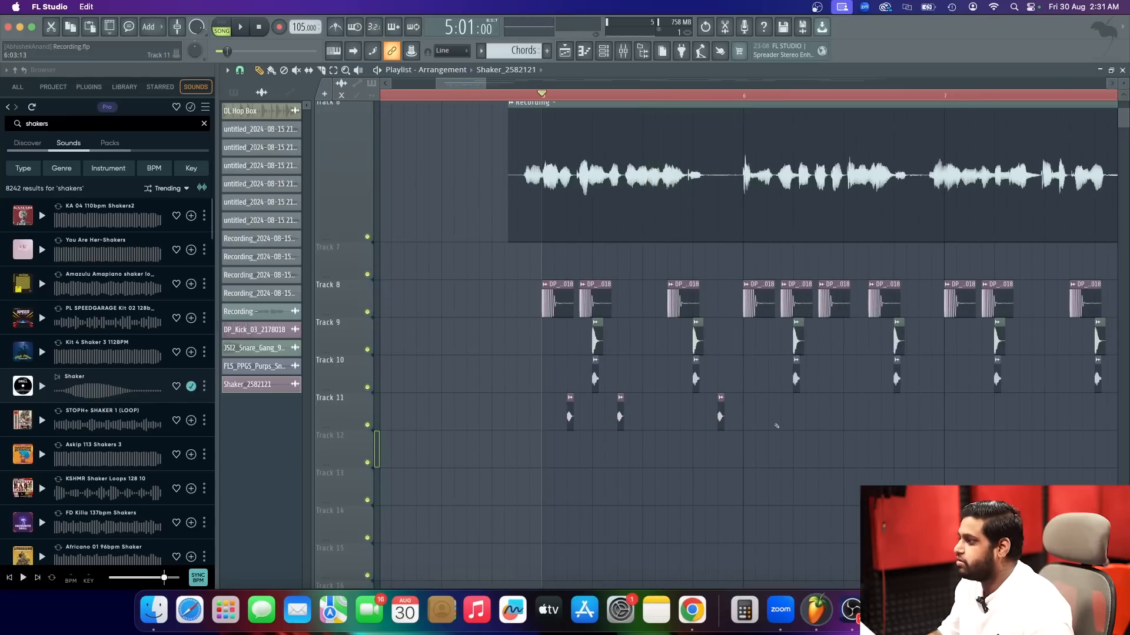
# Copy the three Shaker hits of bar 5 into bar 6 on Track 11 and play the beat.
pyautogui.moveTo(826, 469); pyautogui.dragTo(537, 393)
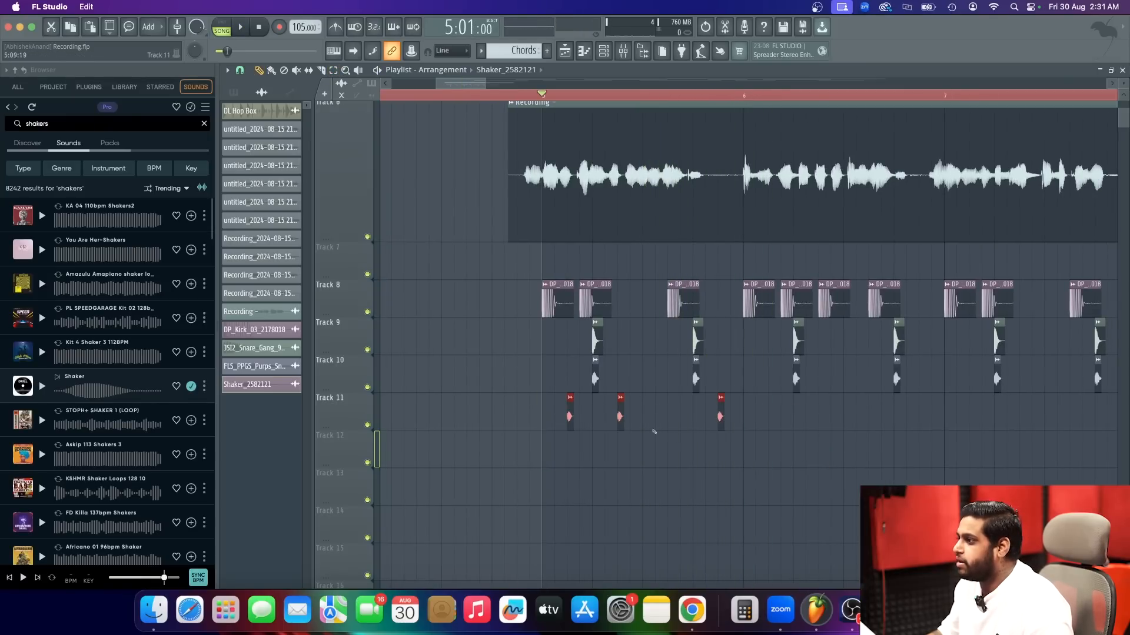
pyautogui.keyDown('shift'); pyautogui.moveTo(621, 417); pyautogui.dragTo(814, 431); pyautogui.keyUp('shift')
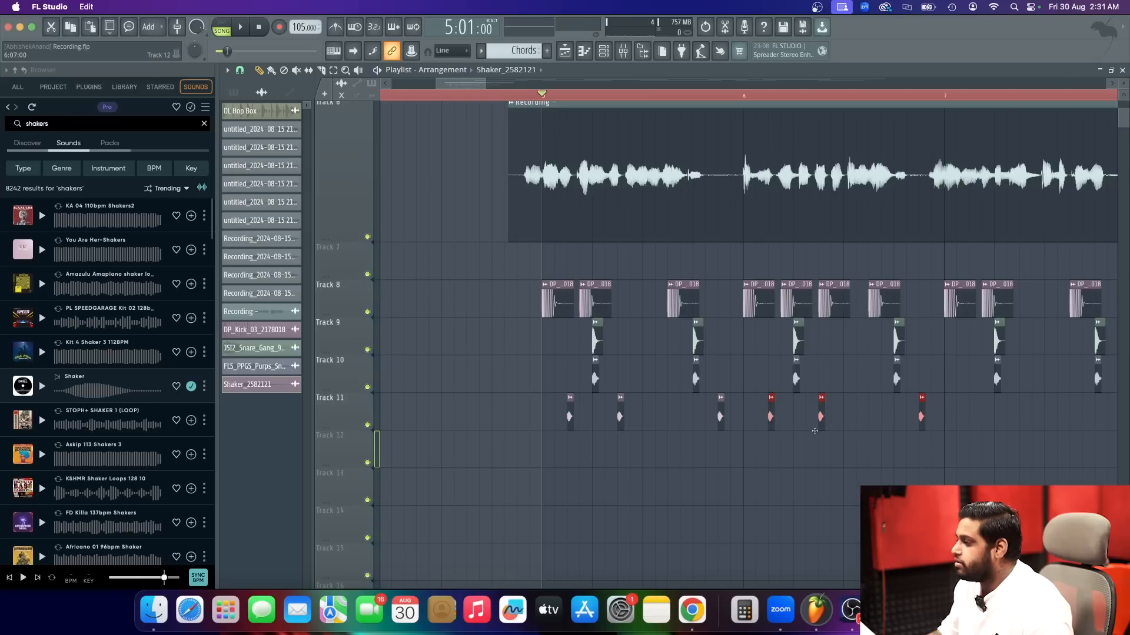
pyautogui.press('space')
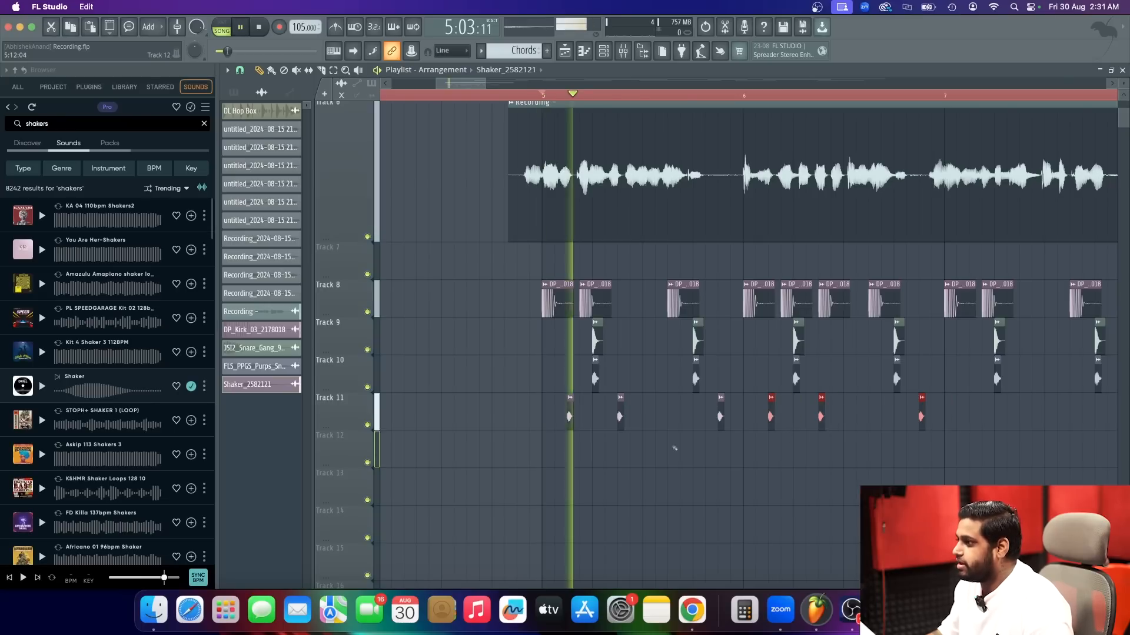
# Duplicate the six Shaker hits of bars 5 and 6 into bars 7 and 8 on Track 11 and play the beat.
pyautogui.scroll(-5, 566, 474)
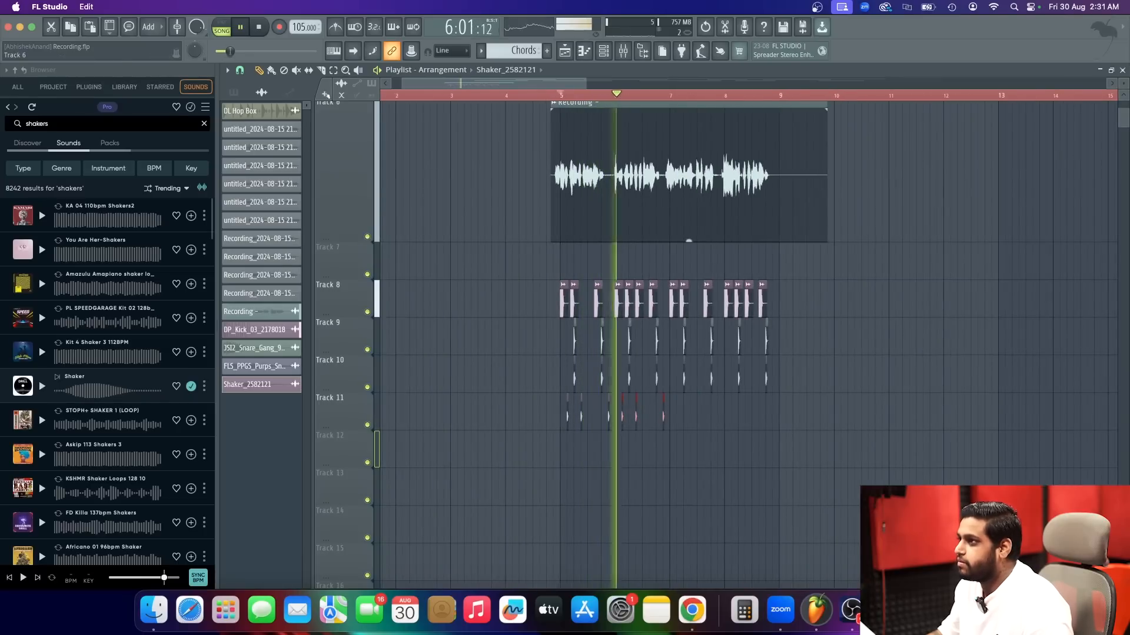
pyautogui.scroll(3, 725, 456)
pyautogui.keyDown('ctrl'); pyautogui.moveTo(726, 456); pyautogui.dragTo(445, 391); pyautogui.keyUp('ctrl')
pyautogui.press('space')
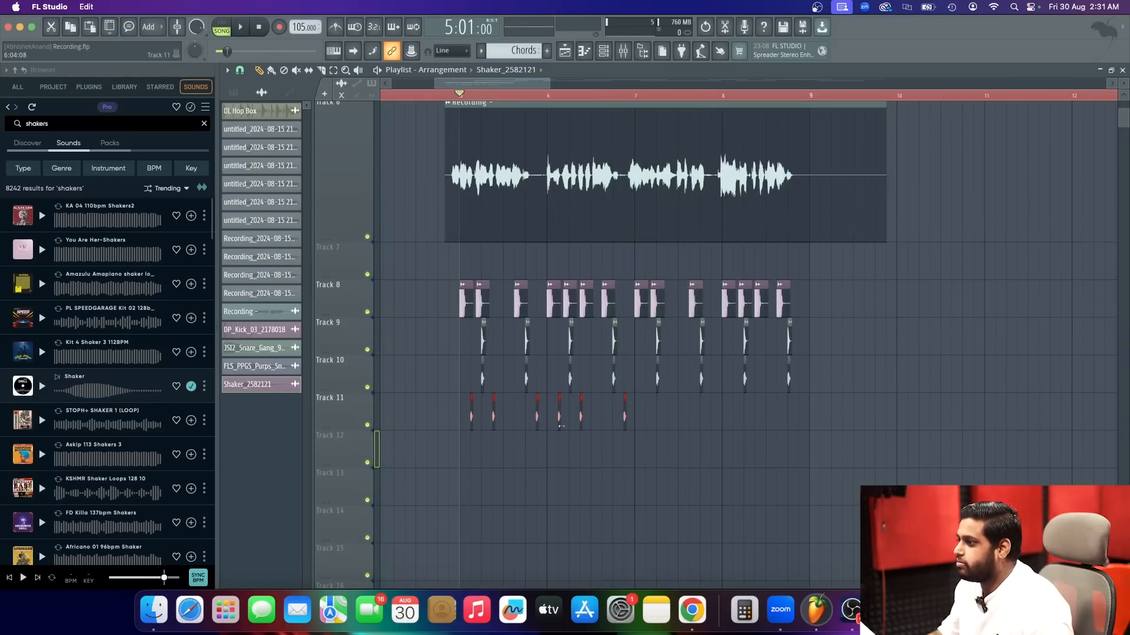
pyautogui.hotkey('ctrl', 'b')
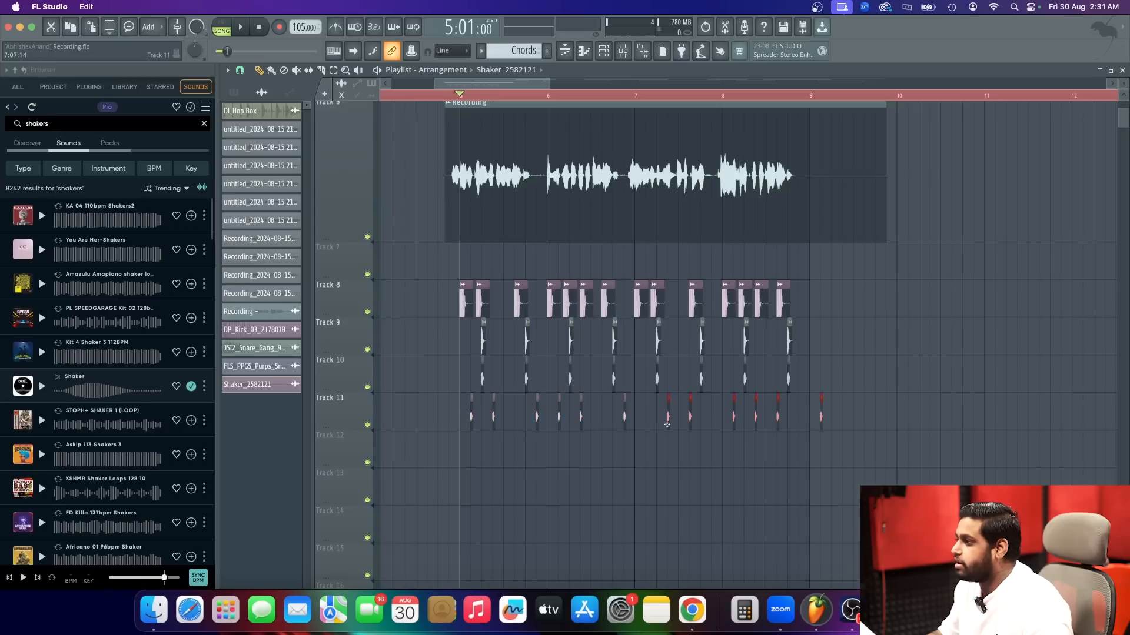
pyautogui.scroll(4, 667, 424)
pyautogui.scroll(-3, 653, 418)
pyautogui.press('space')
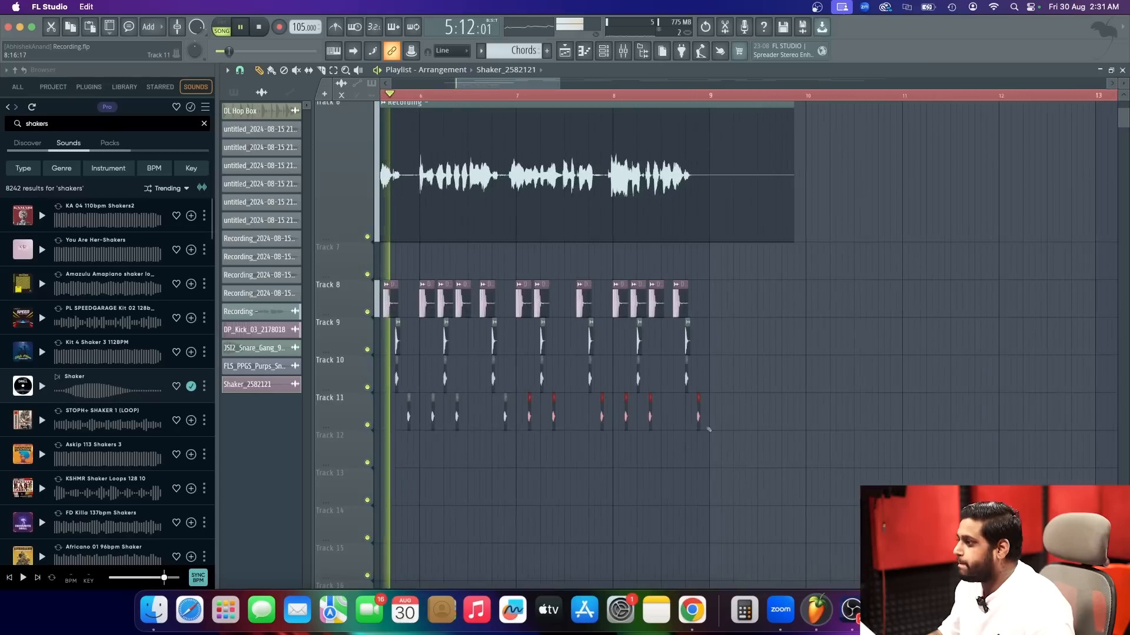
# Add extra Shaker hits on Track 11 at steps 12 and 16 of bar 8 and listen to the ending.
pyautogui.scroll(3, 694, 423)
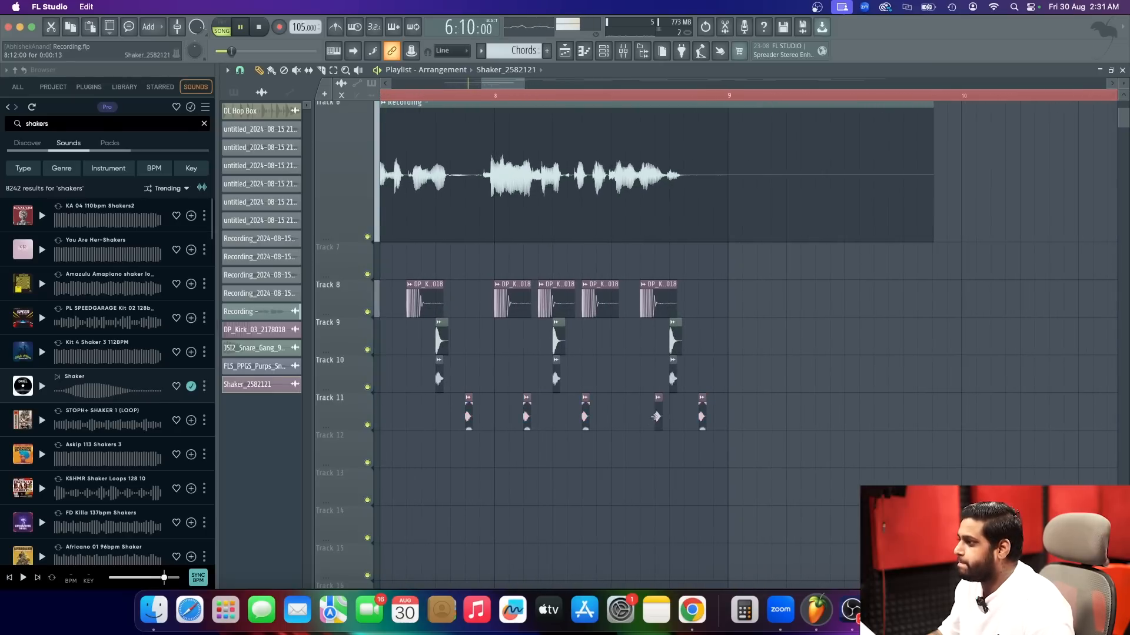
pyautogui.click(712, 419)
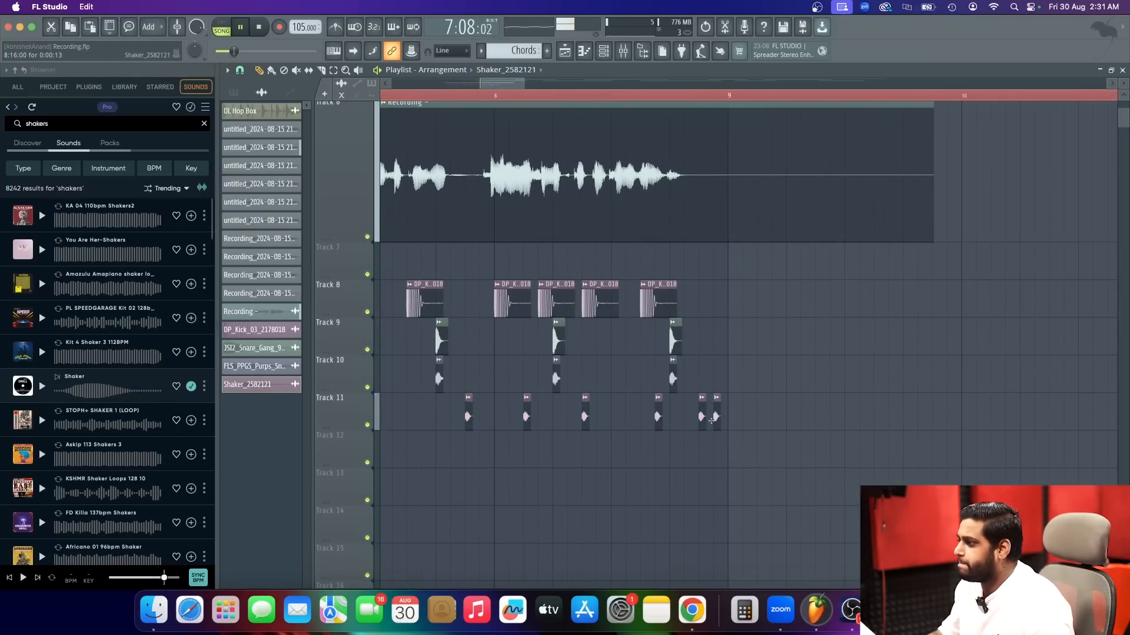
pyautogui.scroll(-3, 711, 420)
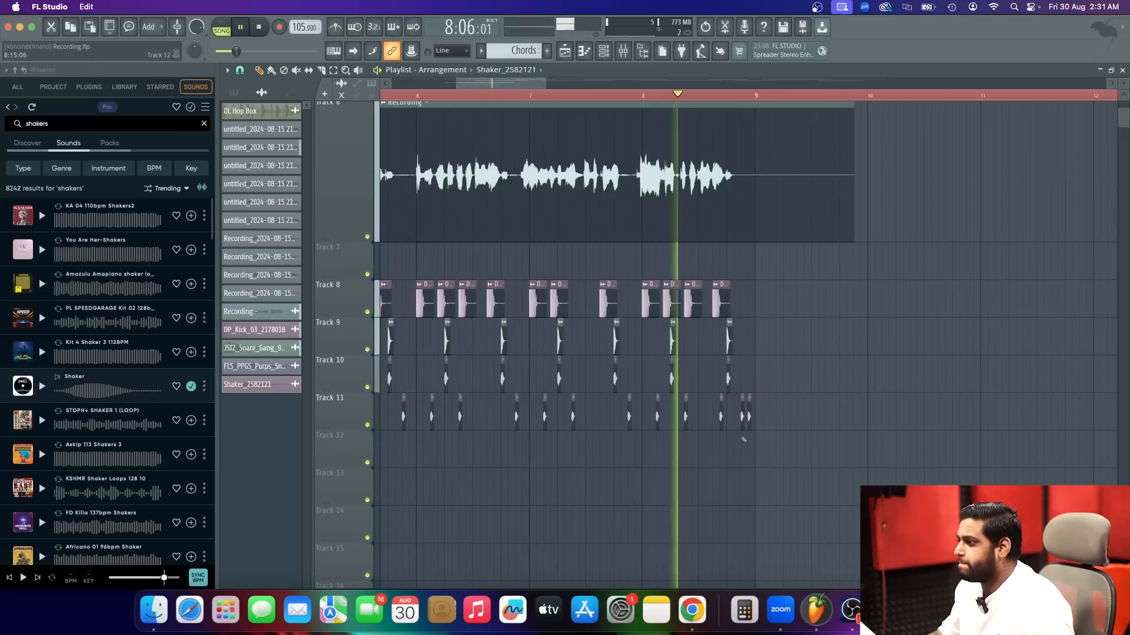
pyautogui.scroll(-1, 854, 453)
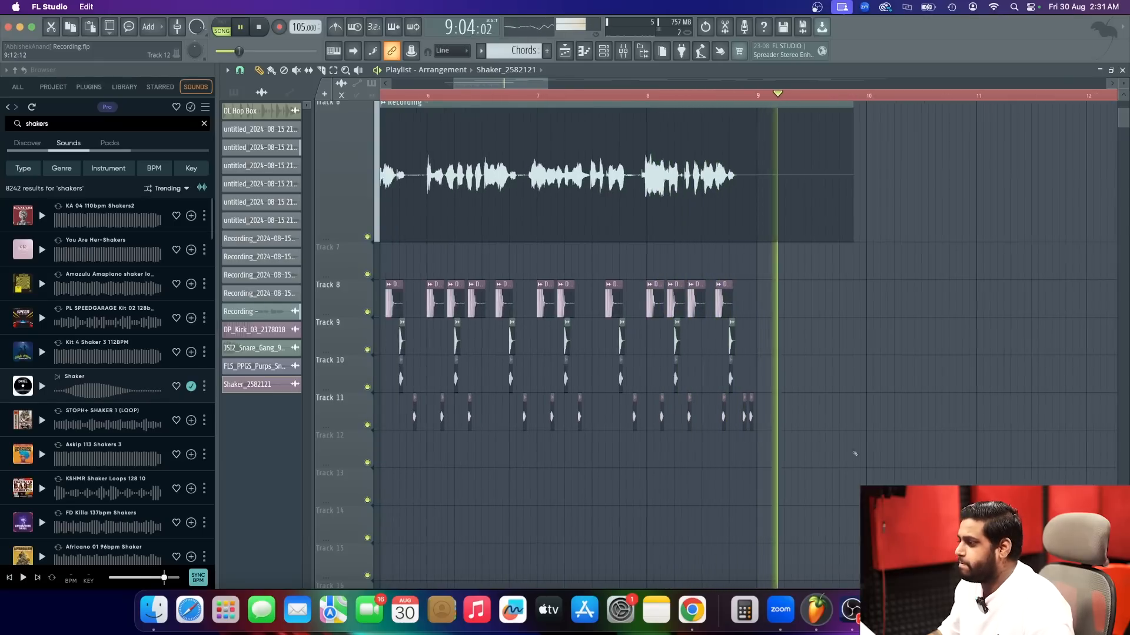
pyautogui.scroll(-3, 795, 416)
pyautogui.press('space')
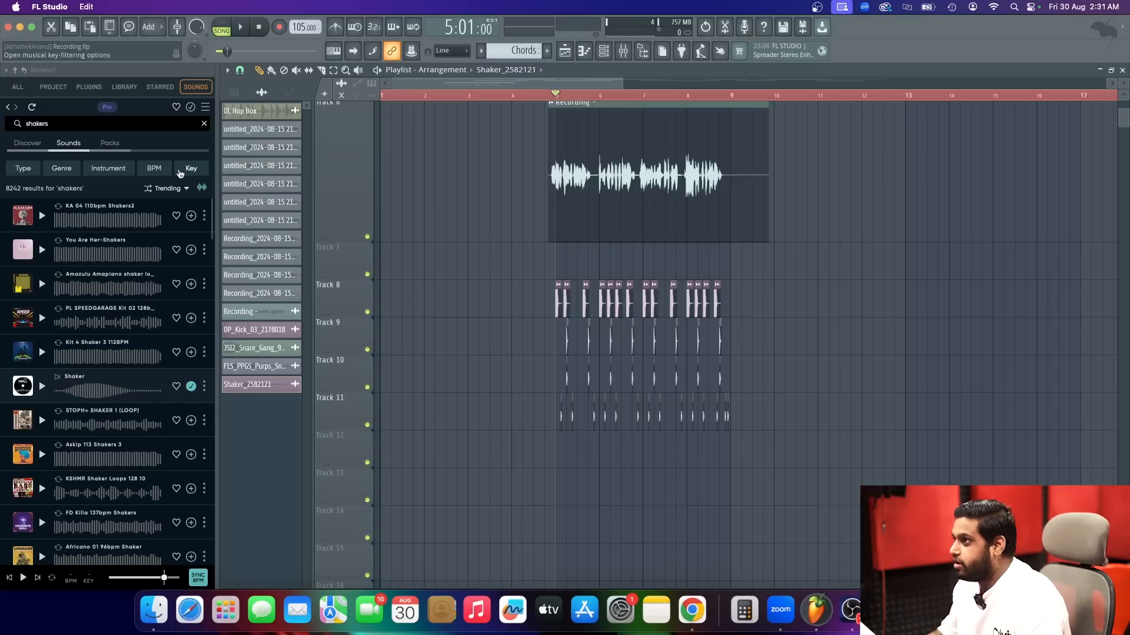
# Search the sample library for ride and preview several of the ride one-shots.
pyautogui.scroll(-10, 138, 371)
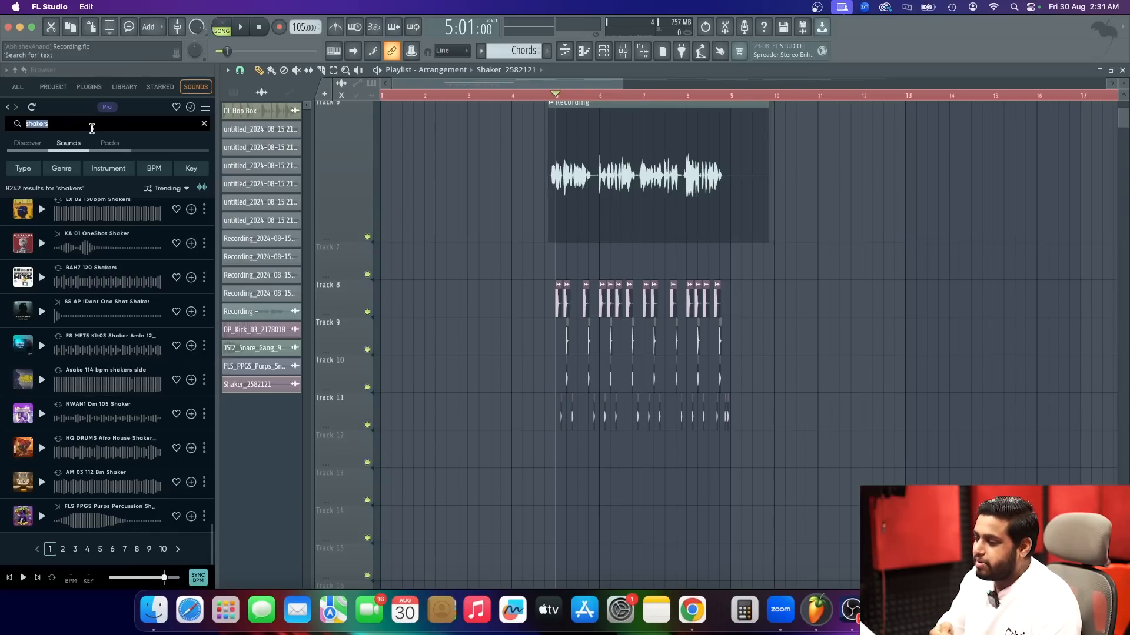
pyautogui.write('ride')
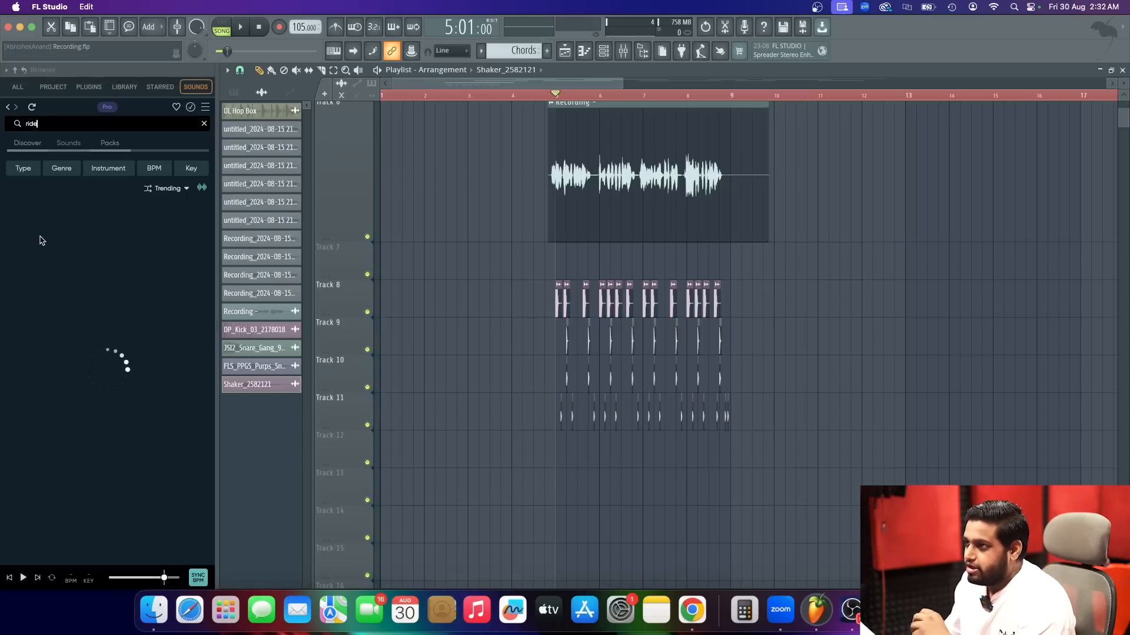
pyautogui.click(43, 217)
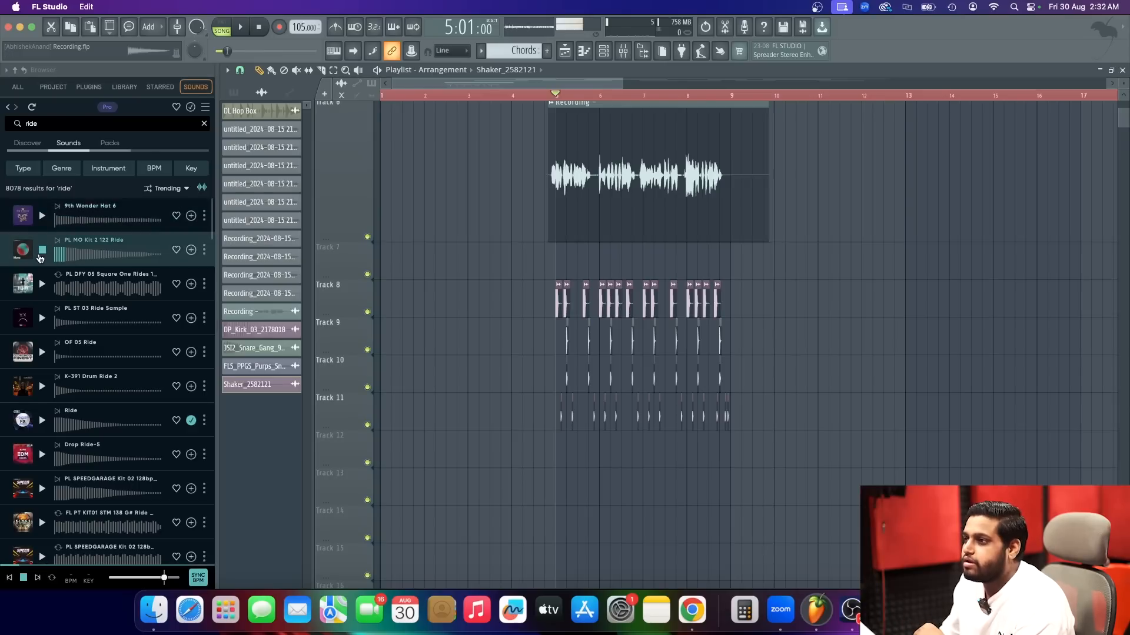
pyautogui.click(42, 351)
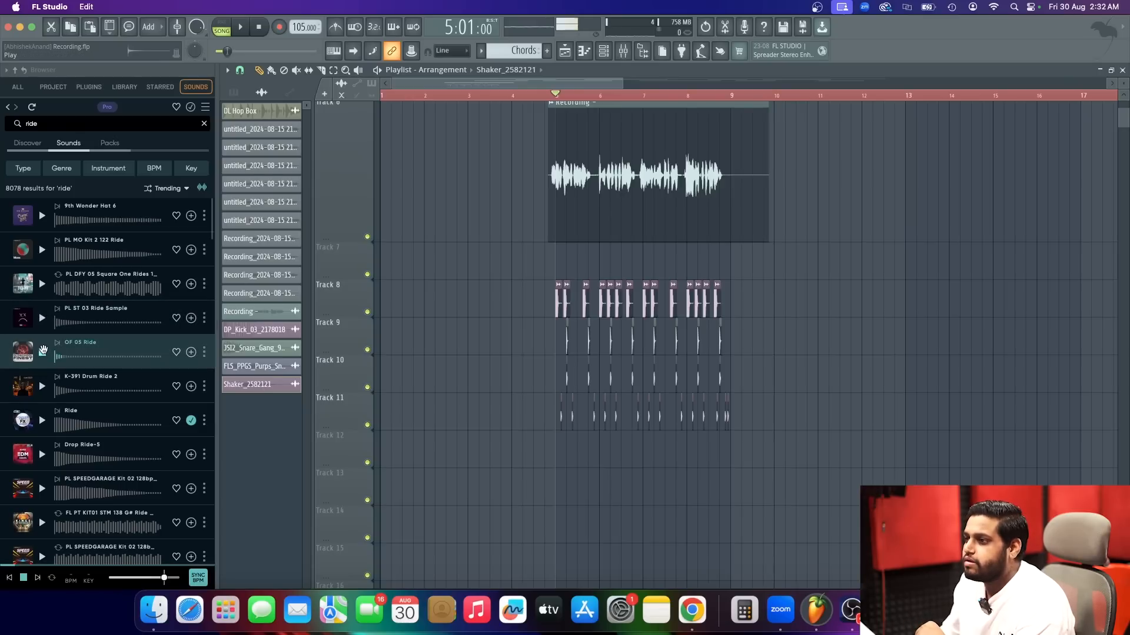
pyautogui.click(42, 421)
pyautogui.click(42, 386)
# Place the K-391 Drum Ride 2 sample on Track 12 at the start of bar 5 and play it.
pyautogui.moveTo(106, 391); pyautogui.dragTo(579, 472)
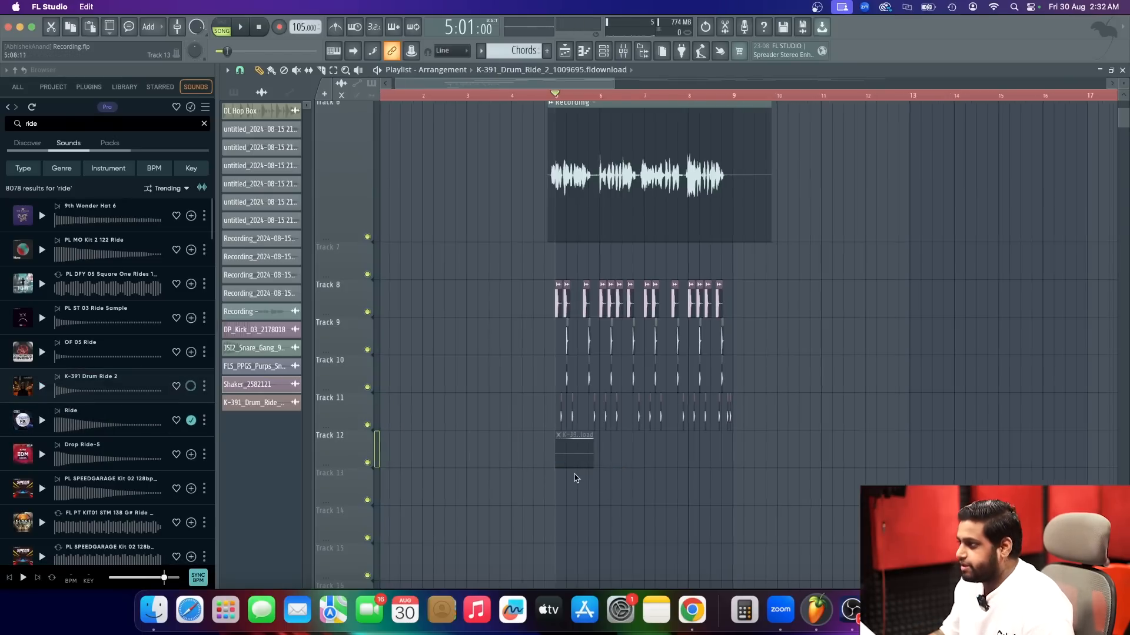
pyautogui.scroll(2, 576, 478)
pyautogui.scroll(3, 573, 474)
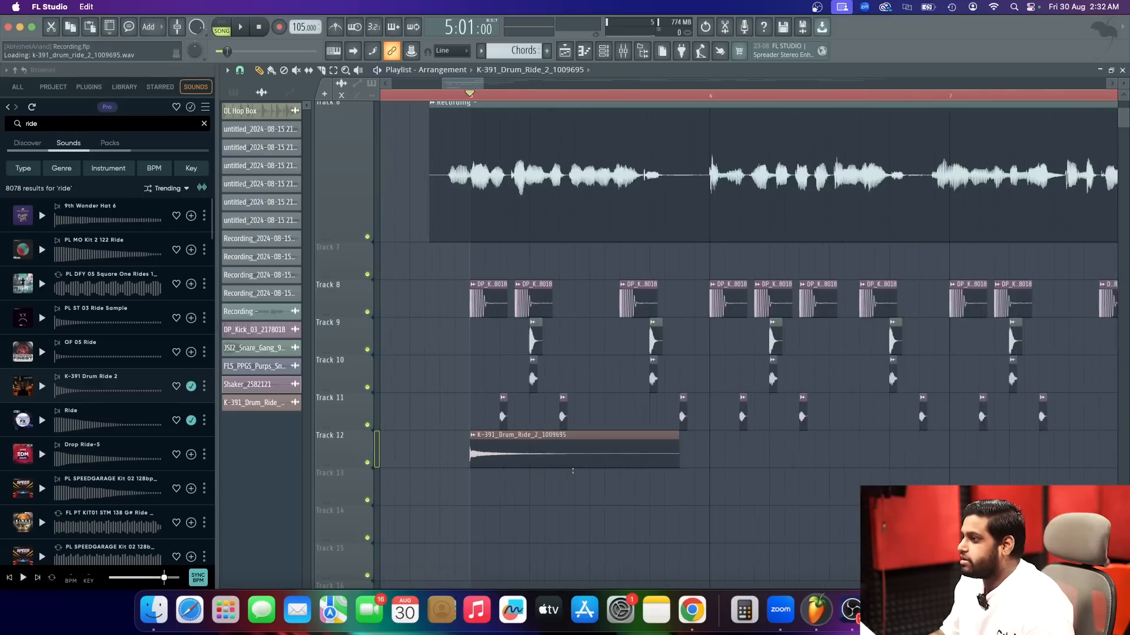
pyautogui.press('space')
pyautogui.press('space')
# Route the K-391 Drum Ride 2 clip to a free mixer track and lower that track's volume.
pyautogui.doubleClick(578, 462)
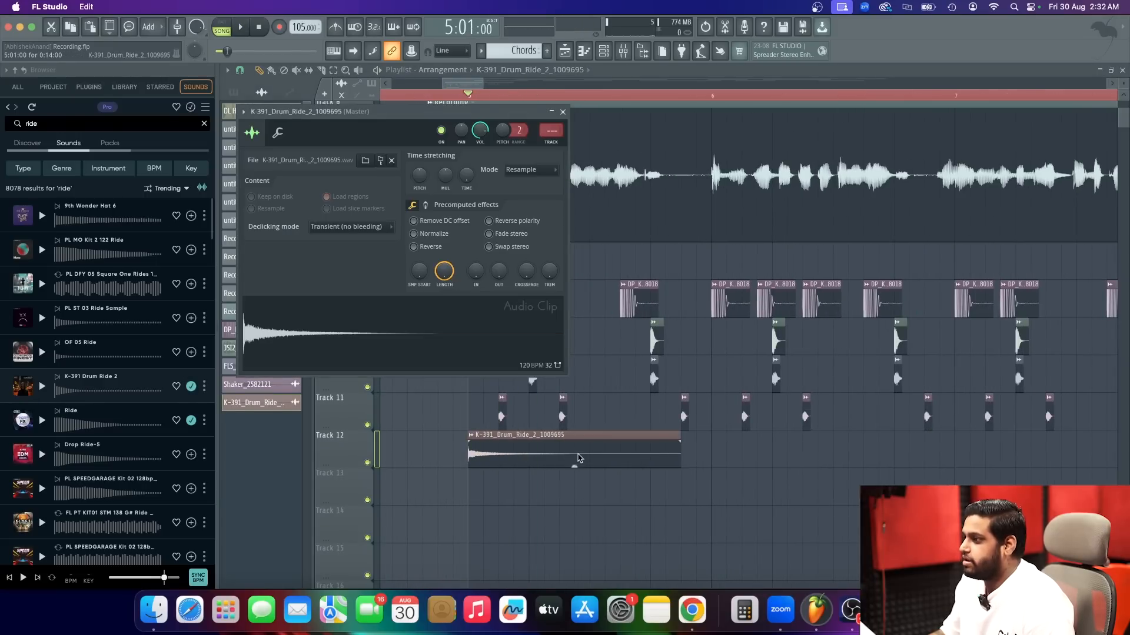
pyautogui.click(246, 111)
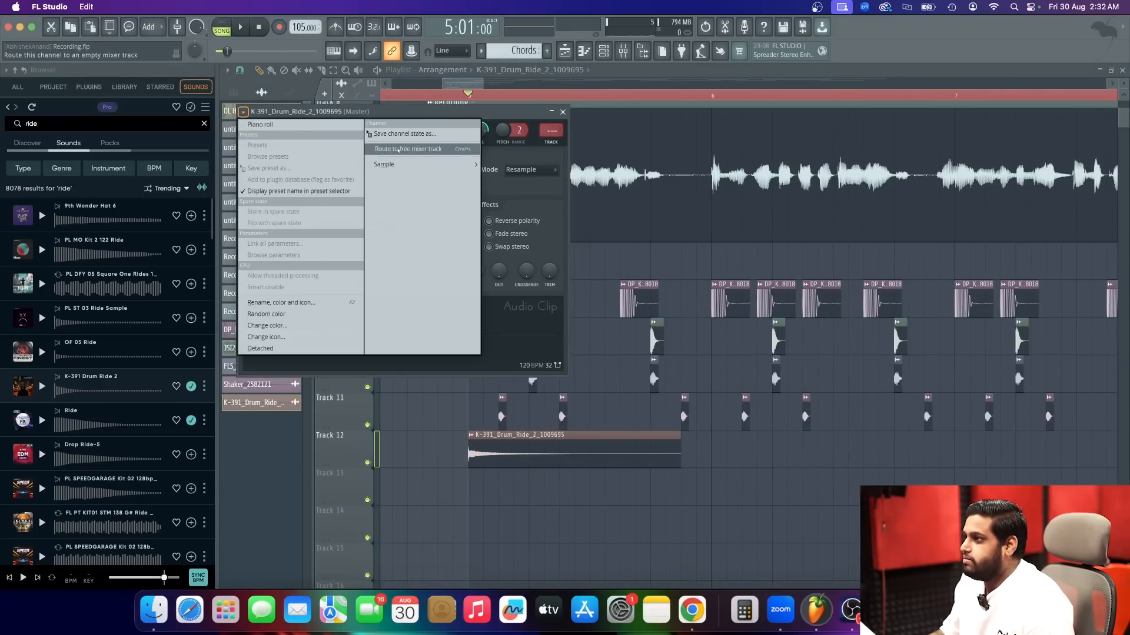
pyautogui.click(417, 149)
pyautogui.moveTo(514, 275); pyautogui.dragTo(514, 316)
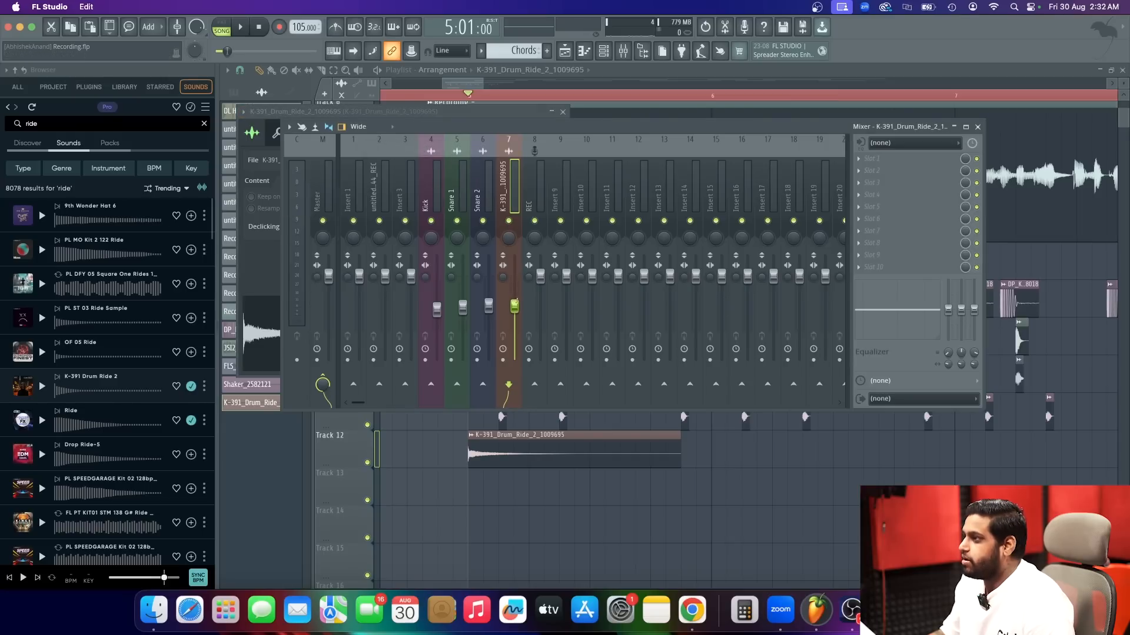
pyautogui.click(615, 84)
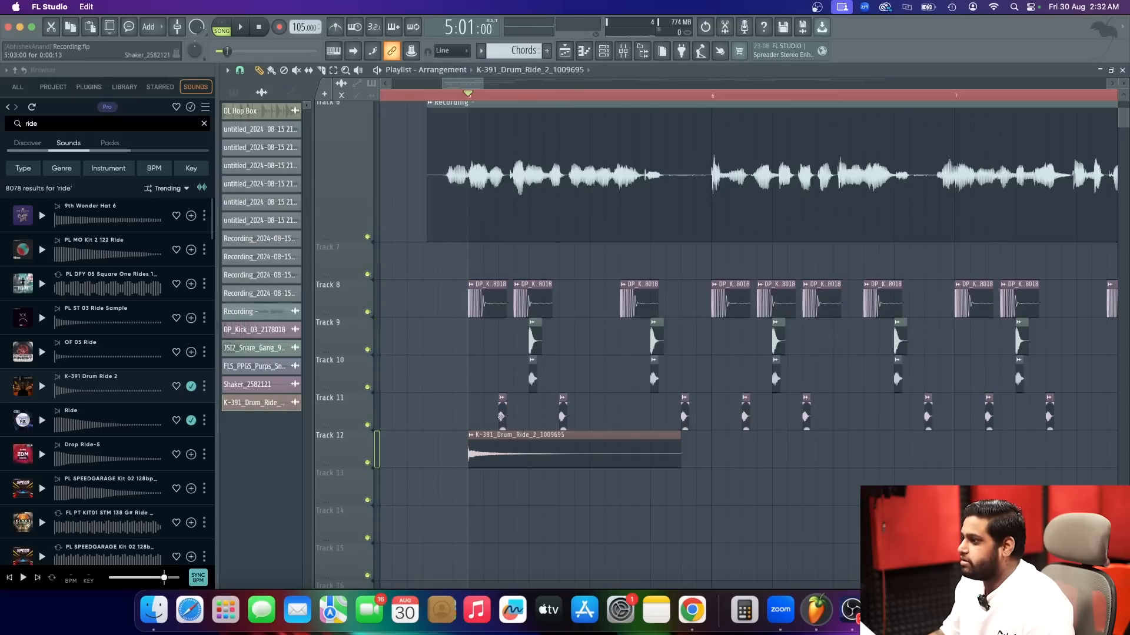
# Route the Shaker clip to a free mixer track and lower that track's volume to about 56% (-10.9 dB).
pyautogui.doubleClick(499, 404)
pyautogui.click(228, 96)
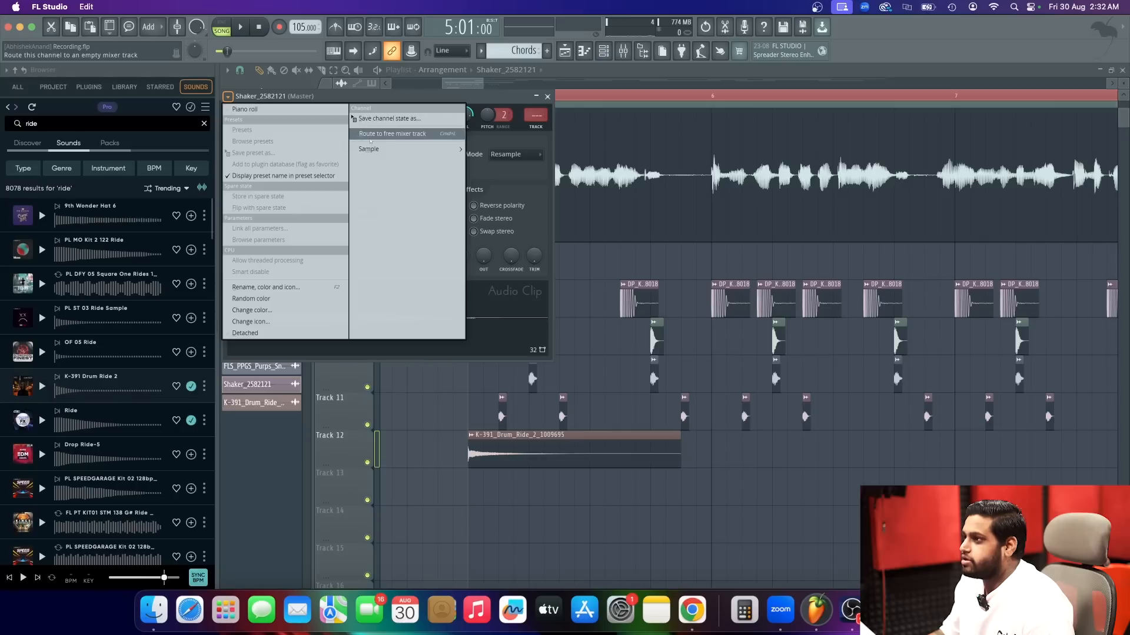
pyautogui.click(395, 135)
pyautogui.moveTo(566, 276); pyautogui.dragTo(566, 307)
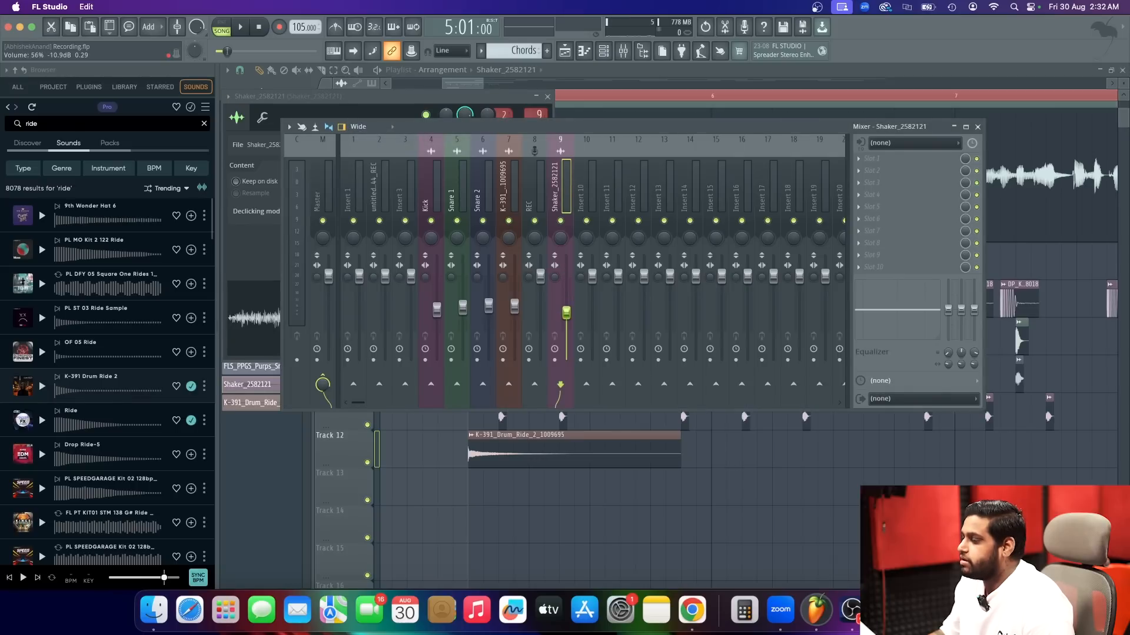
pyautogui.click(622, 78)
# Play the beat and add a second K-391 Drum Ride 2 clip on Track 12 at the start of bar 9.
pyautogui.press('space')
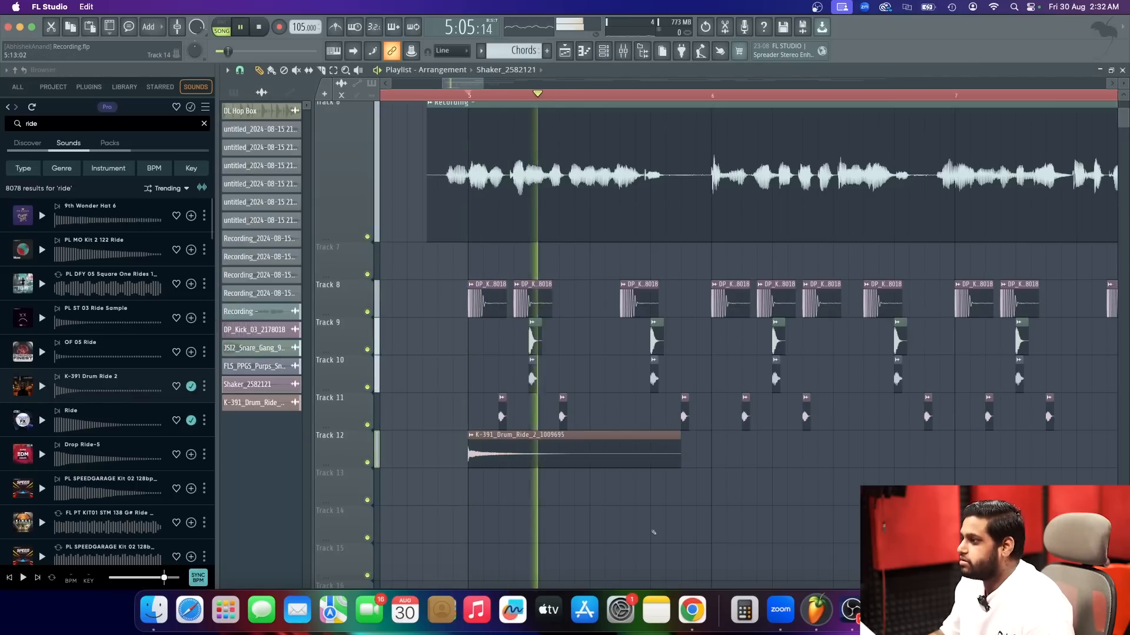
pyautogui.scroll(-5, 788, 469)
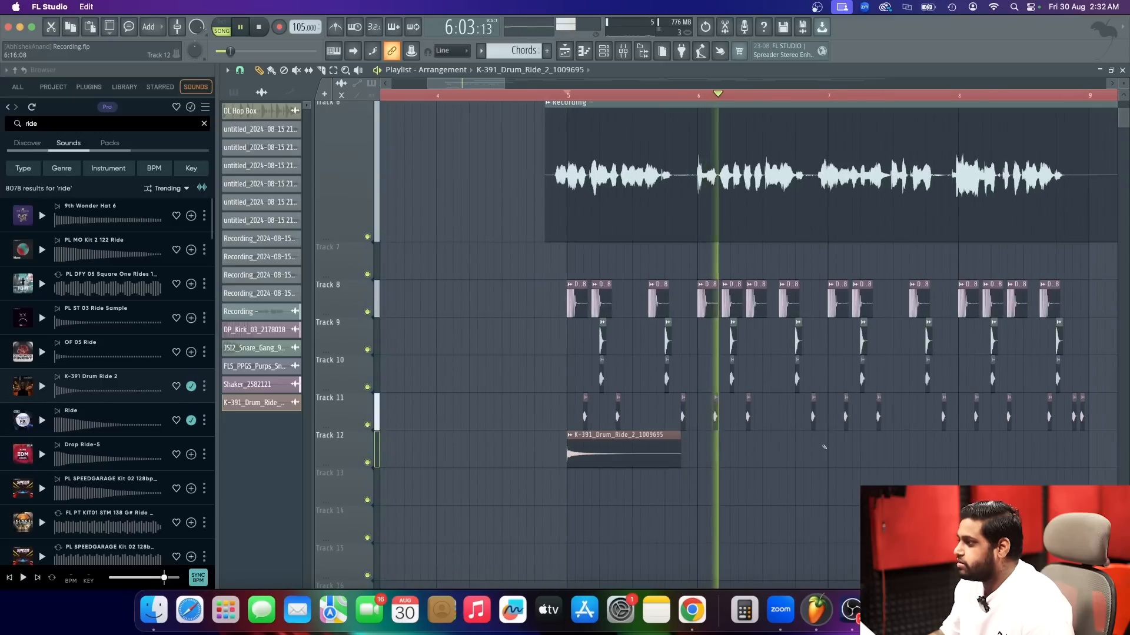
pyautogui.click(940, 453)
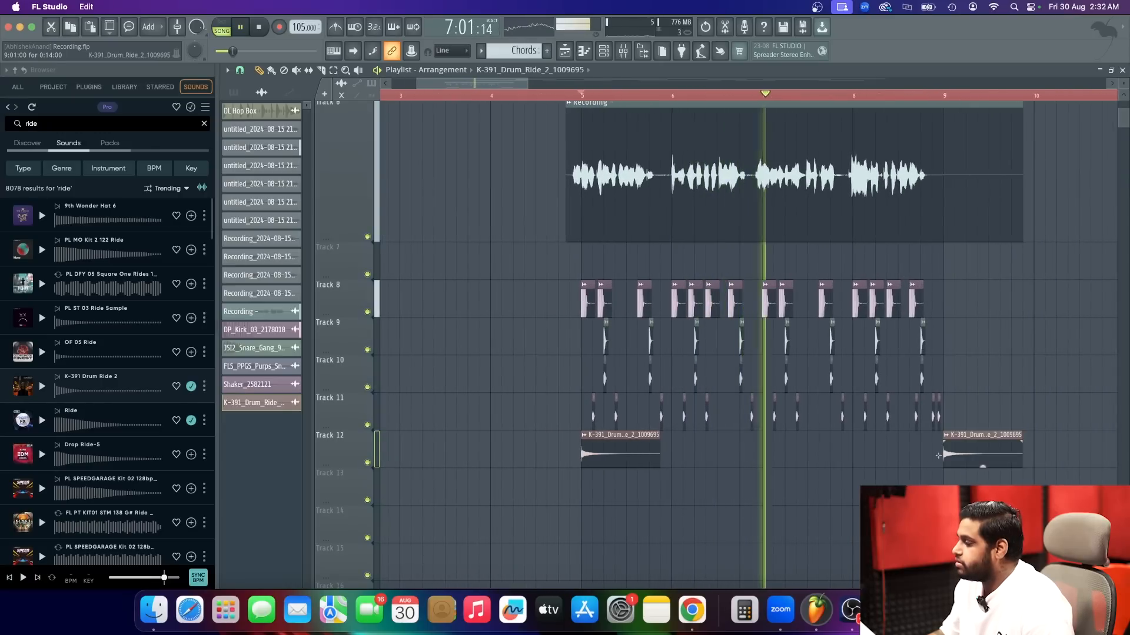
pyautogui.scroll(-3, 604, 398)
pyautogui.scroll(-6, 594, 391)
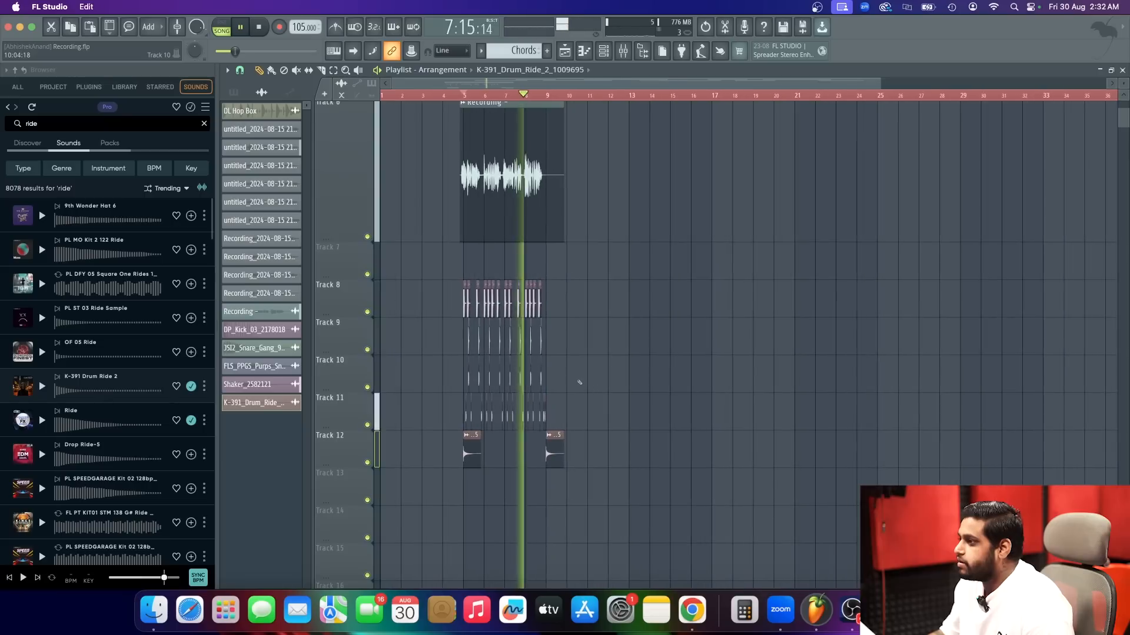
pyautogui.scroll(3, 582, 385)
pyautogui.scroll(5, 580, 382)
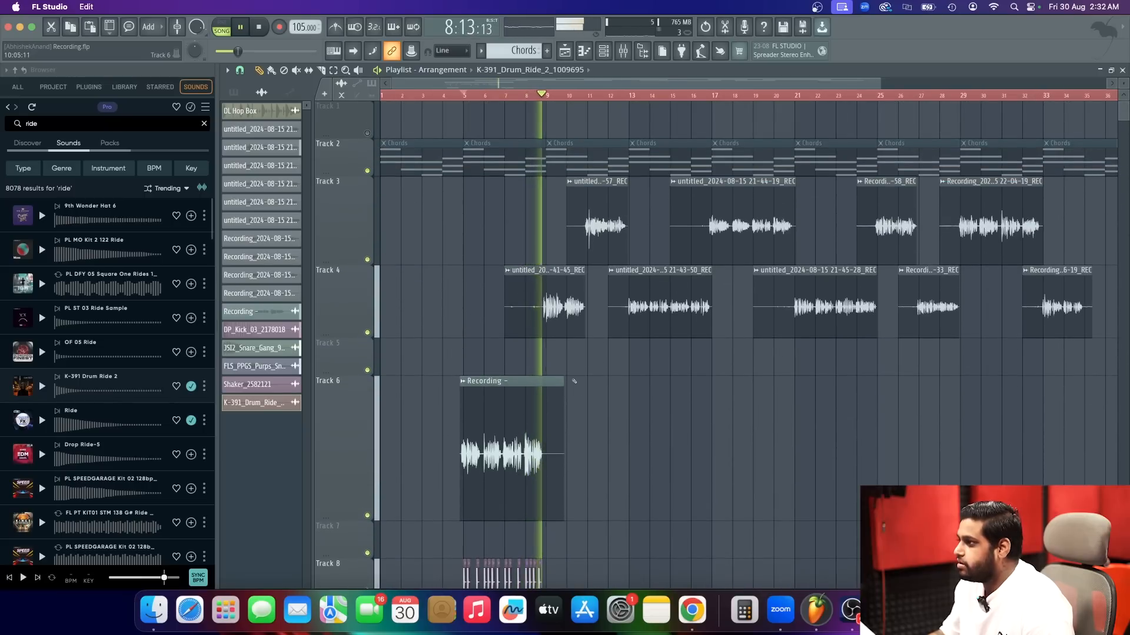
pyautogui.press('space')
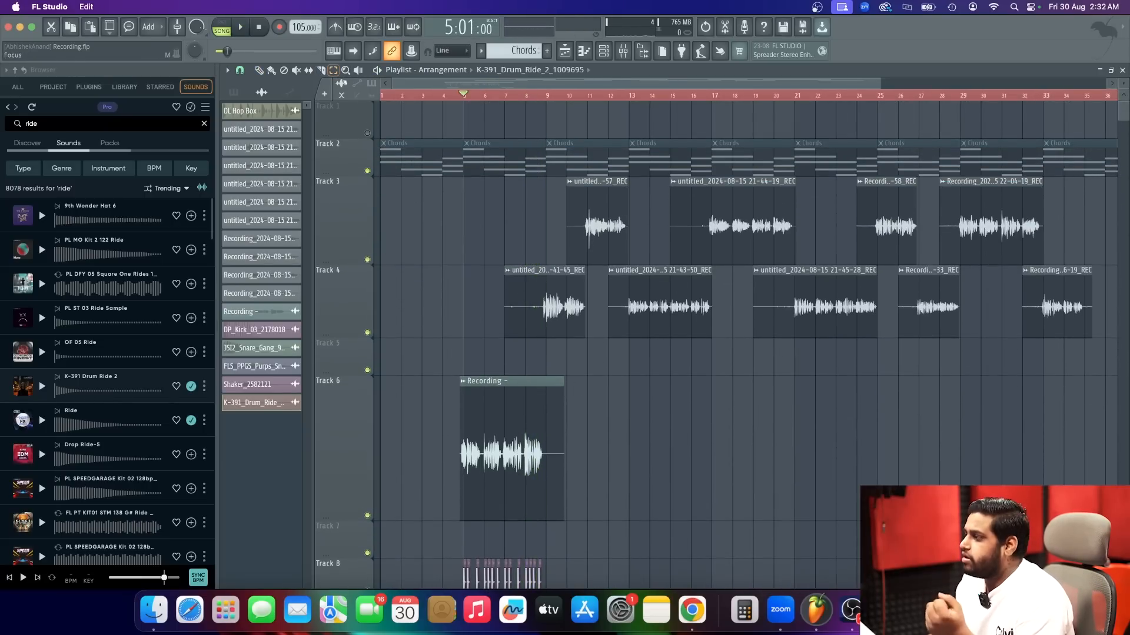
# Delete the first Chords clip on Track 2, covering bars 1 to 4.
pyautogui.scroll(-2, 1008, 379)
pyautogui.moveTo(1008, 379); pyautogui.dragTo(436, 152)
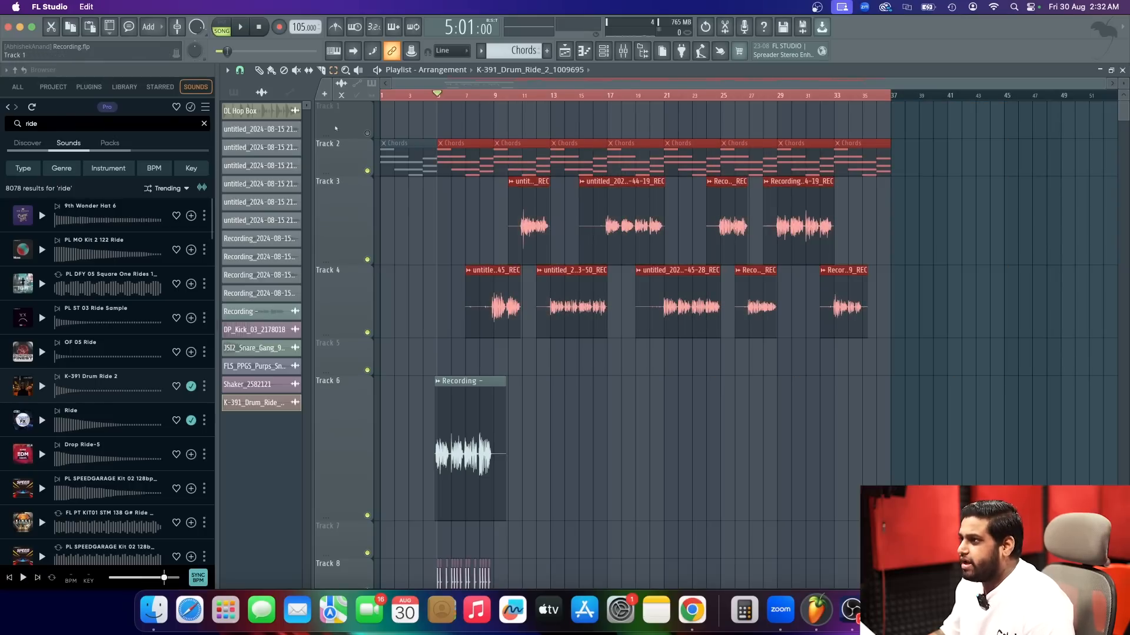
pyautogui.click(401, 150)
pyautogui.press('Delete')
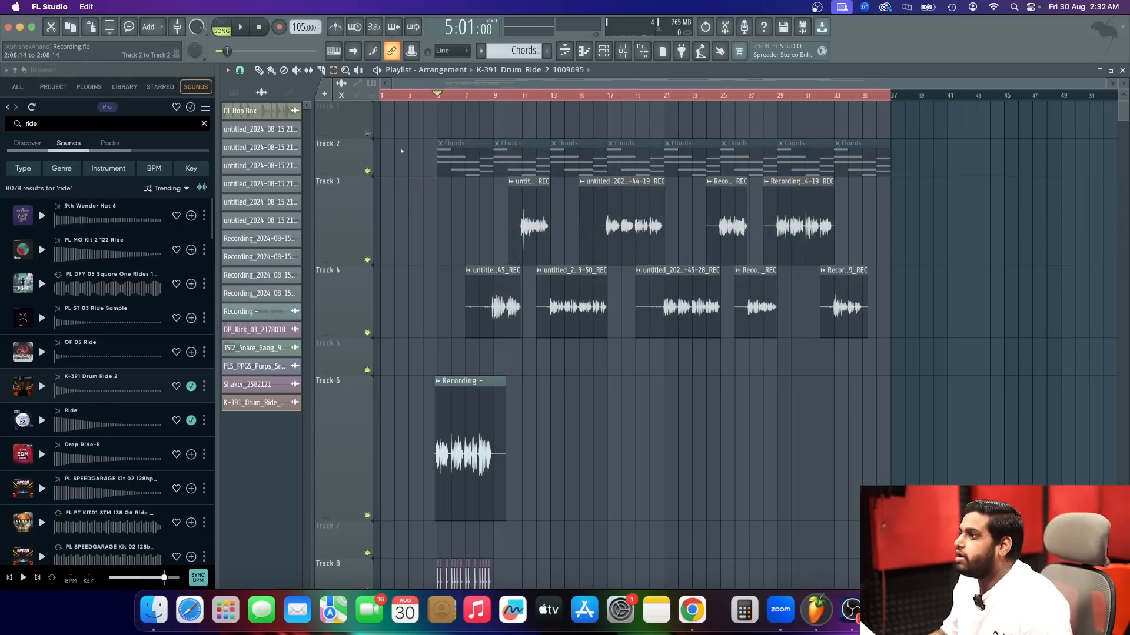
# Delete the Chords clip at bar 5 and shift the remaining chord and vocal clips on Tracks 2 to 4 eight bars later.
pyautogui.click(451, 154)
pyautogui.press('Delete')
pyautogui.moveTo(469, 120); pyautogui.dragTo(884, 316)
pyautogui.moveTo(445, 121); pyautogui.dragTo(934, 306)
pyautogui.scroll(4, 580, 159)
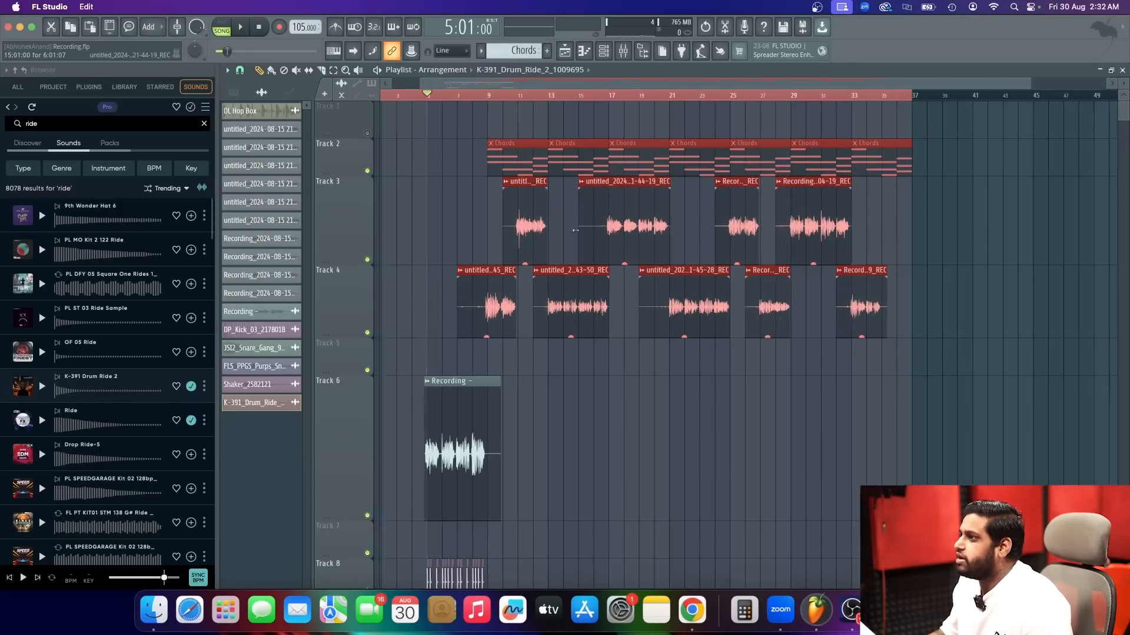
pyautogui.moveTo(495, 159); pyautogui.dragTo(672, 163)
# Duplicate the kick, snare and shaker clips on Tracks 8 to 11 from bars 5–8 to bars 9–12.
pyautogui.scroll(-3, 849, 338)
pyautogui.scroll(-4, 384, 396)
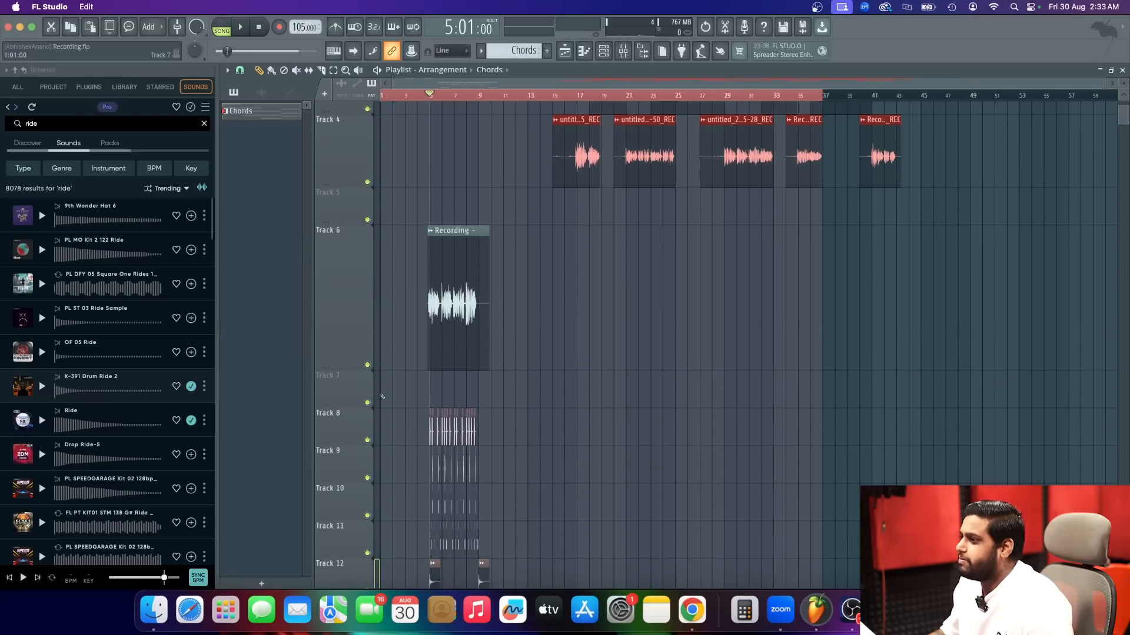
pyautogui.scroll(8, 389, 396)
pyautogui.scroll(-2, 445, 412)
pyautogui.scroll(1, 445, 412)
pyautogui.scroll(-3, 533, 414)
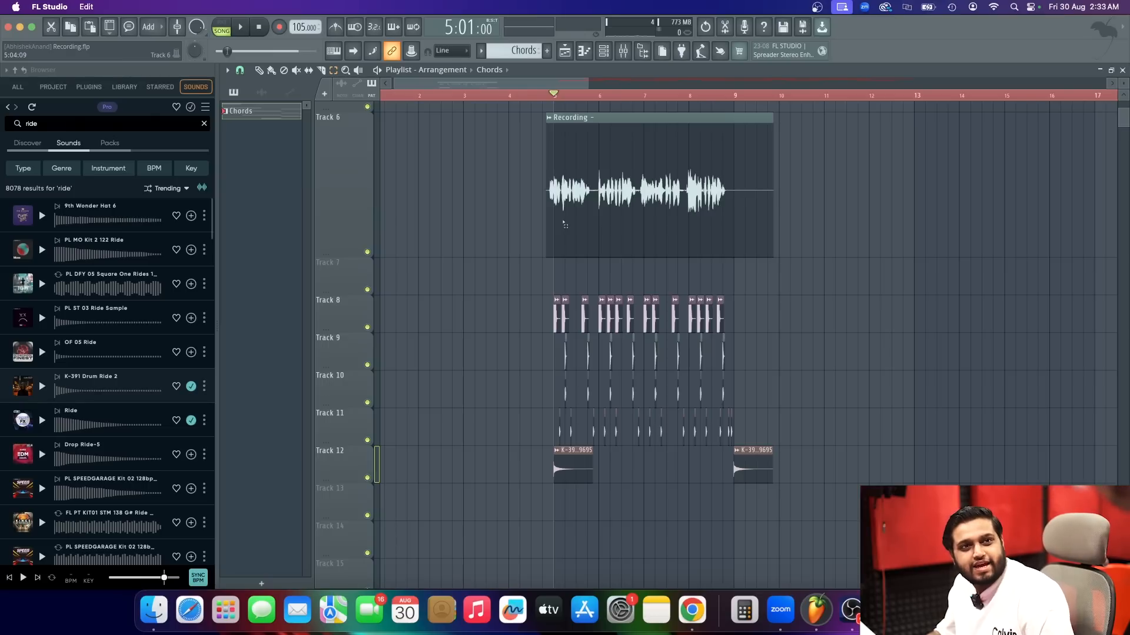
pyautogui.moveTo(840, 522); pyautogui.dragTo(527, 302)
pyautogui.moveTo(814, 447); pyautogui.dragTo(545, 258)
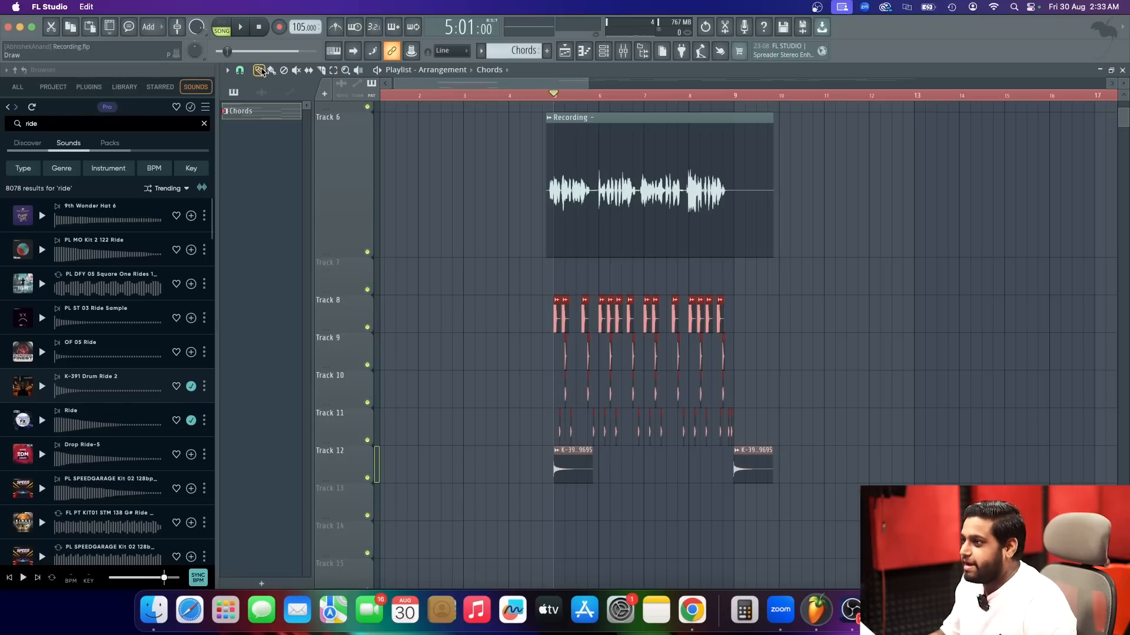
pyautogui.moveTo(552, 321); pyautogui.dragTo(732, 322)
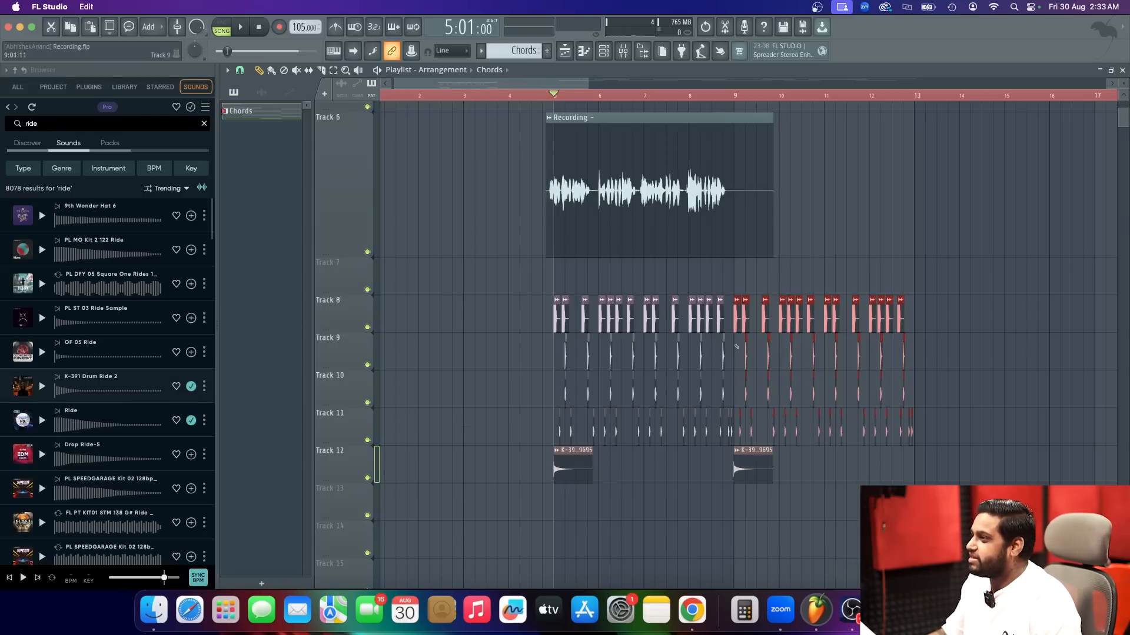
# Slice the Recording clip on Track 6 at bar 5, shorten its silent tail and place a copy at bar 9.
pyautogui.scroll(2, 608, 246)
pyautogui.scroll(5, 557, 270)
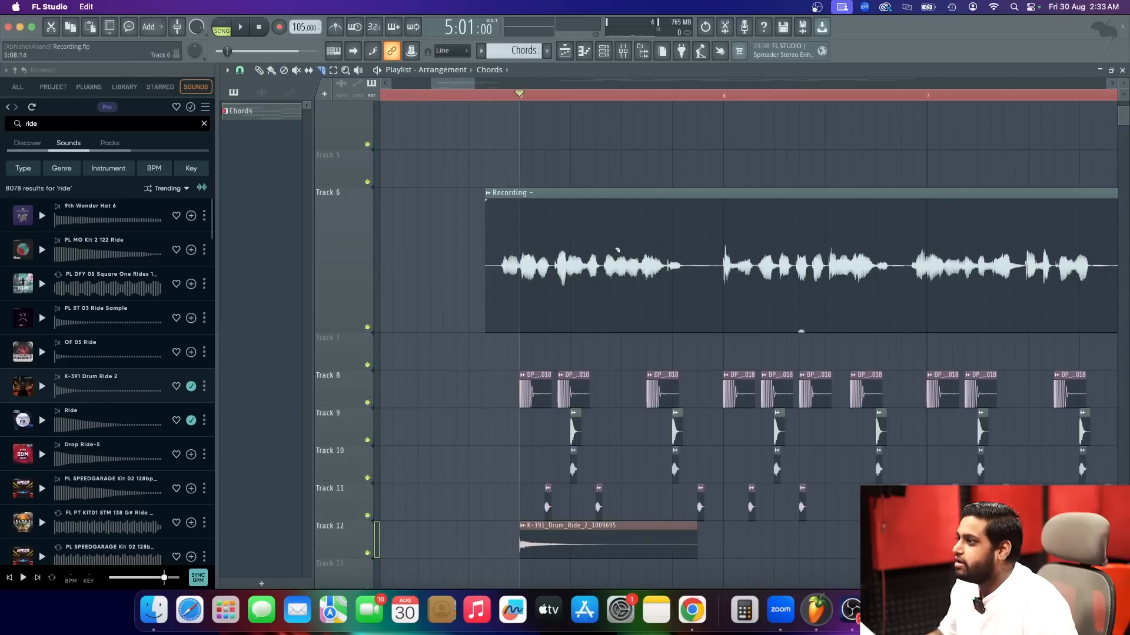
pyautogui.scroll(-5, 522, 310)
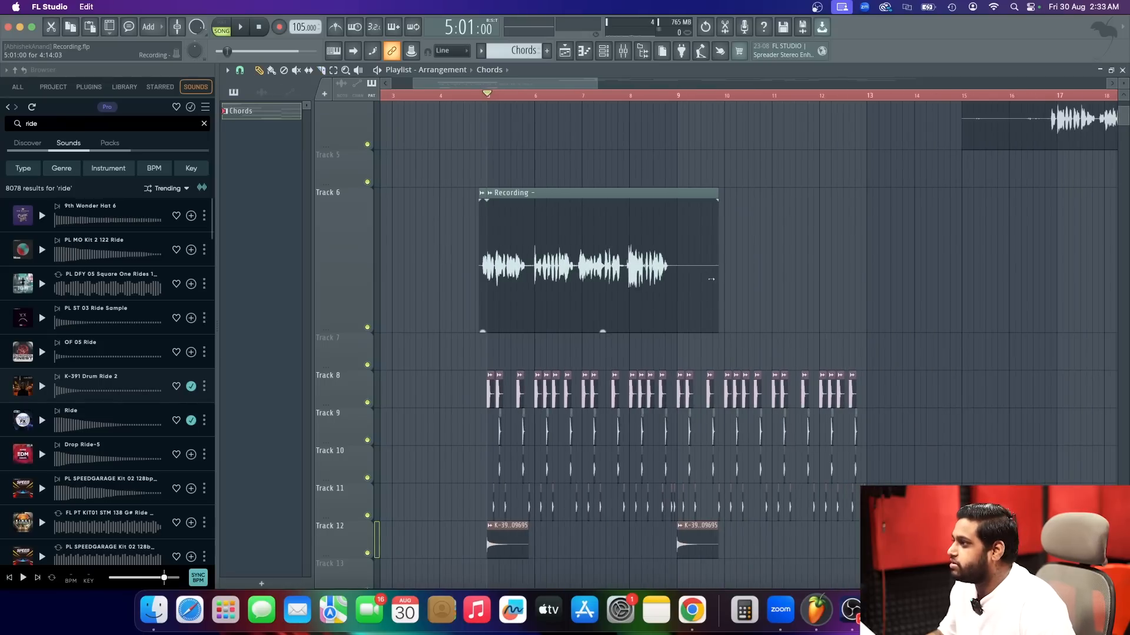
pyautogui.moveTo(710, 279); pyautogui.dragTo(669, 303)
pyautogui.scroll(5, 676, 302)
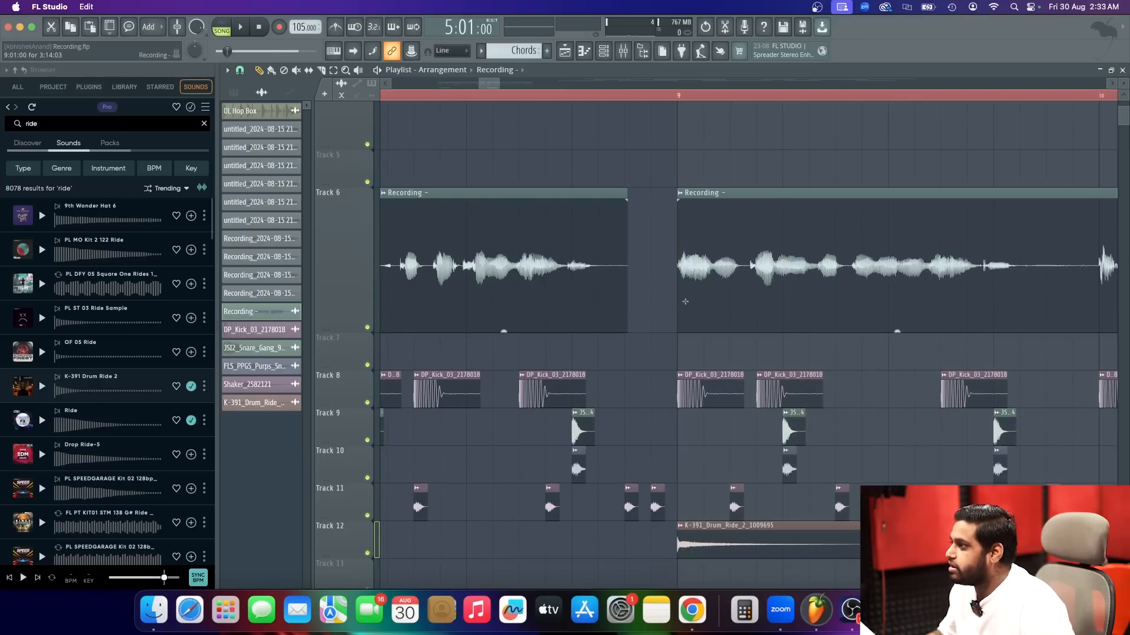
# Extend the start of the second Recording clip on Track 6 back to meet the end of the first one.
pyautogui.click(679, 303)
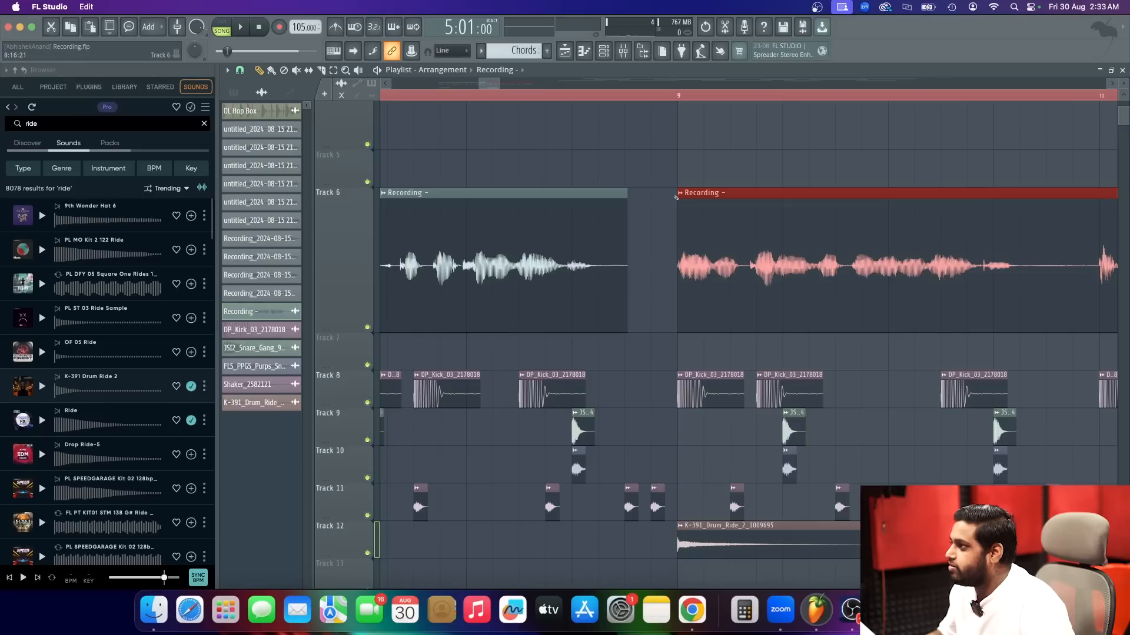
pyautogui.moveTo(675, 191); pyautogui.dragTo(657, 195)
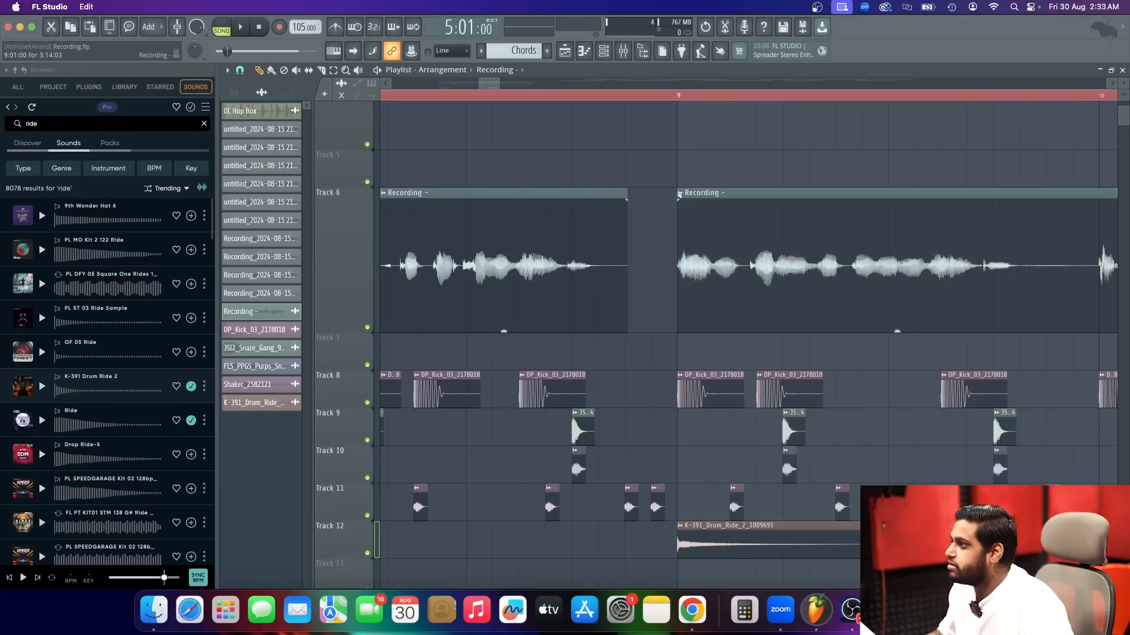
pyautogui.moveTo(672, 192); pyautogui.dragTo(628, 193)
pyautogui.scroll(-5, 709, 223)
pyautogui.scroll(1, 708, 223)
pyautogui.scroll(-10, 710, 224)
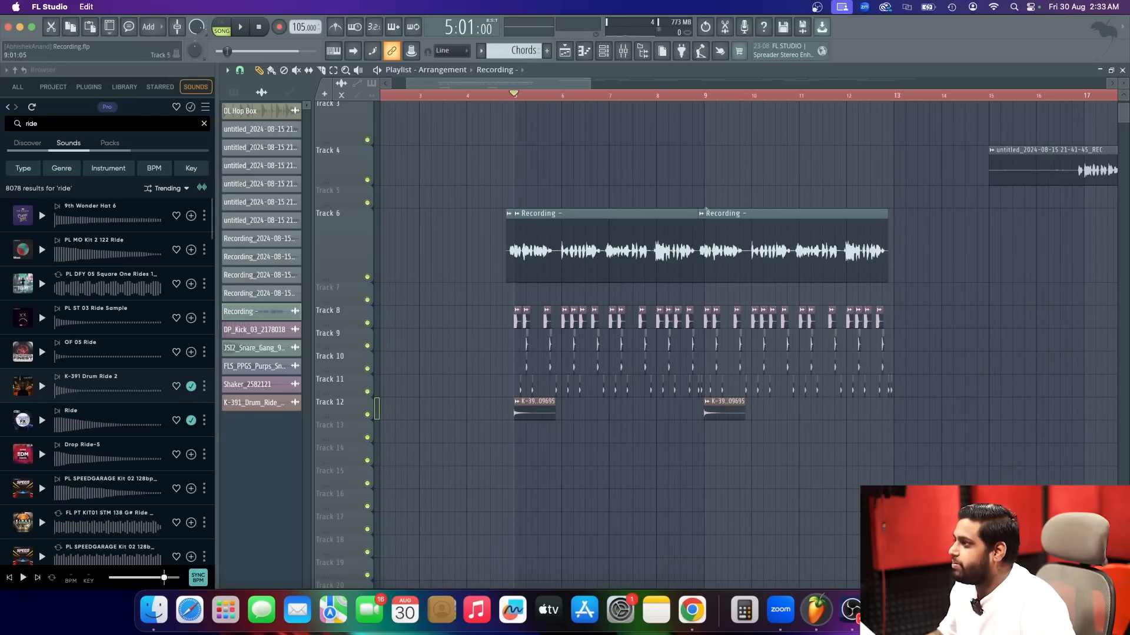
# Play the arrangement from 8:12:00 to check the vocal and drum repeat across bar 9.
pyautogui.click(689, 94)
pyautogui.scroll(2, 707, 240)
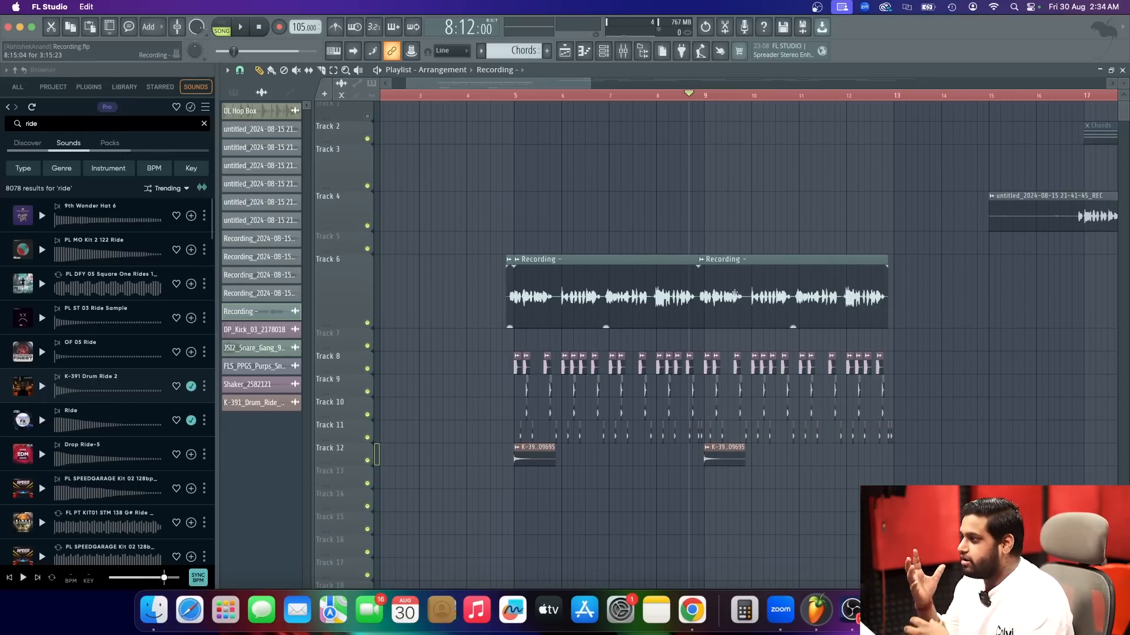
pyautogui.press('space')
pyautogui.scroll(3, 735, 294)
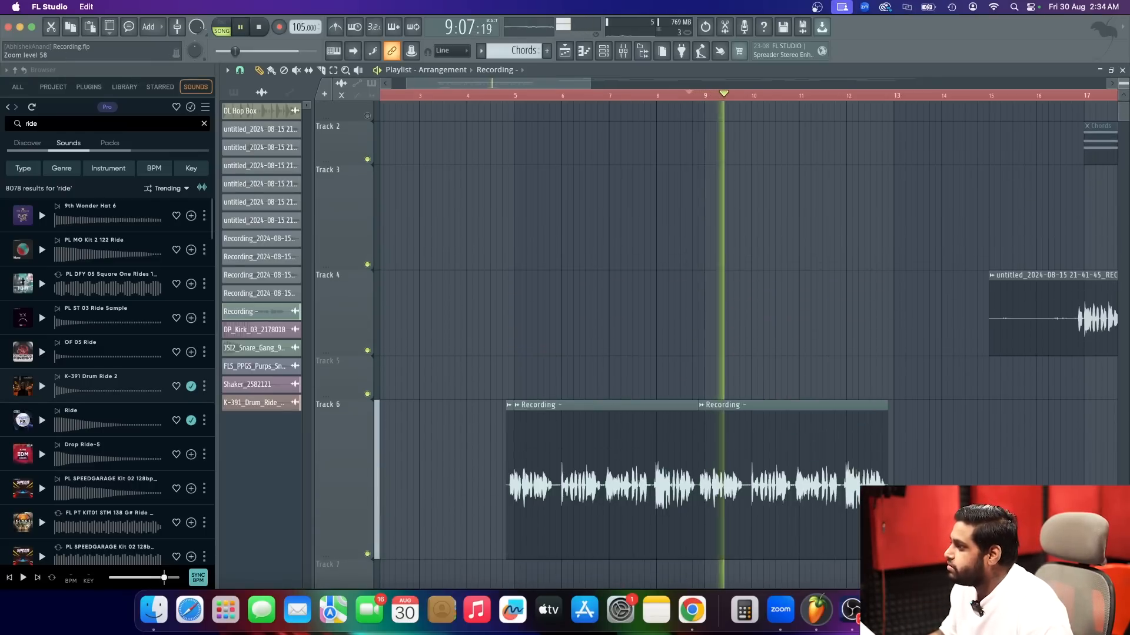
pyautogui.scroll(-8, 797, 331)
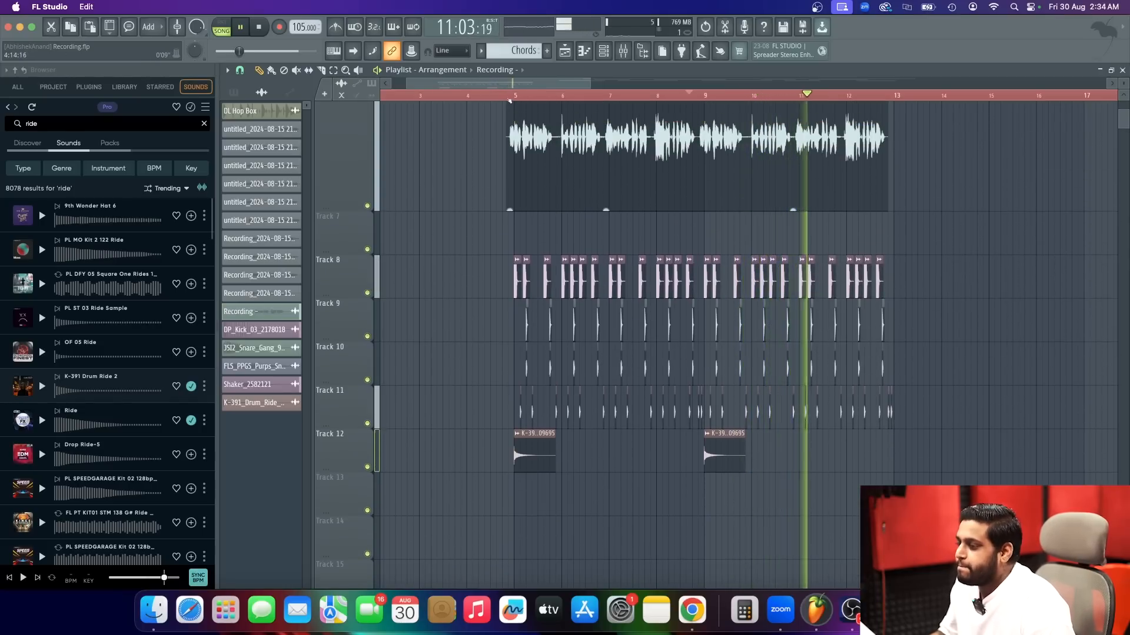
pyautogui.scroll(-1, 533, 396)
pyautogui.press('space')
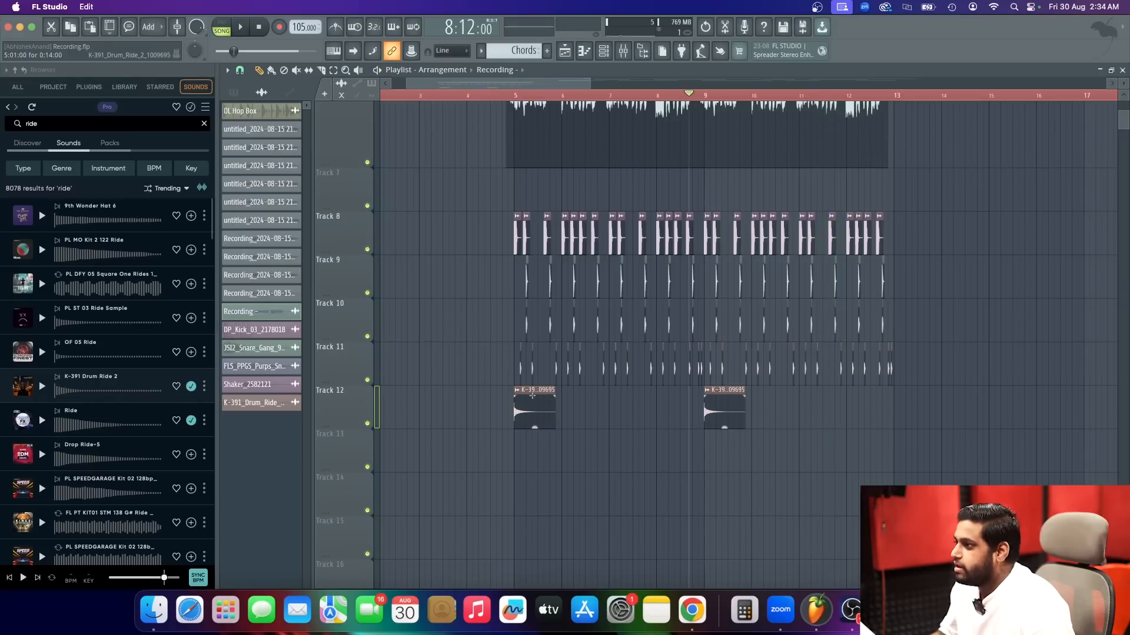
# Solo Track 12 and play the ride from the start of bar 5.
pyautogui.click(515, 95)
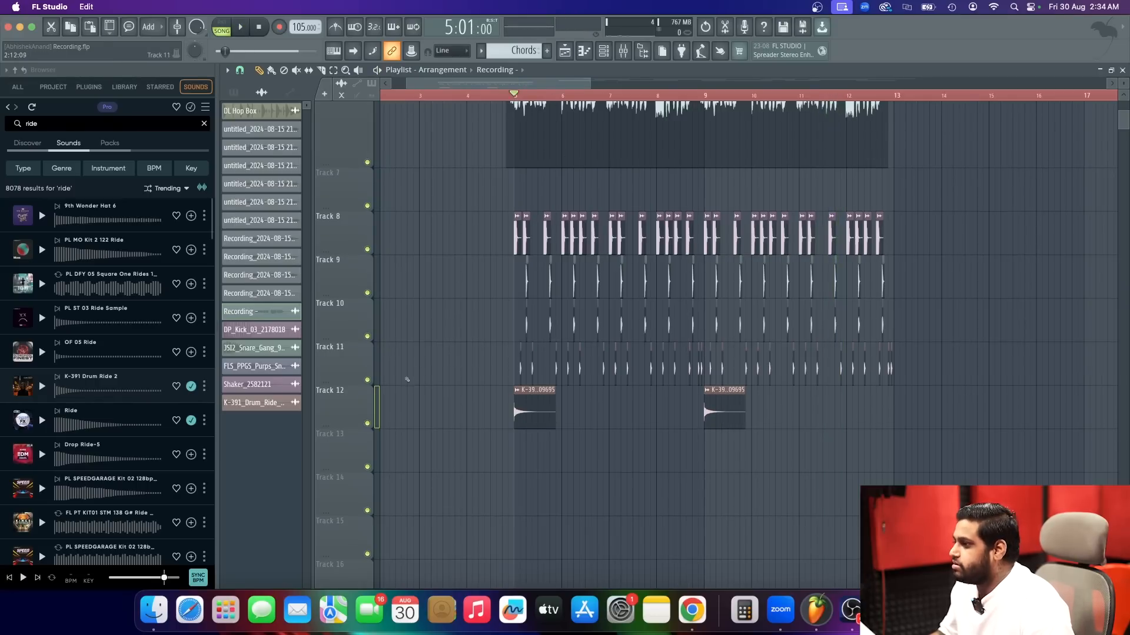
pyautogui.keyDown('ctrl'); pyautogui.click(366, 423); pyautogui.keyUp('ctrl')
pyautogui.press('space')
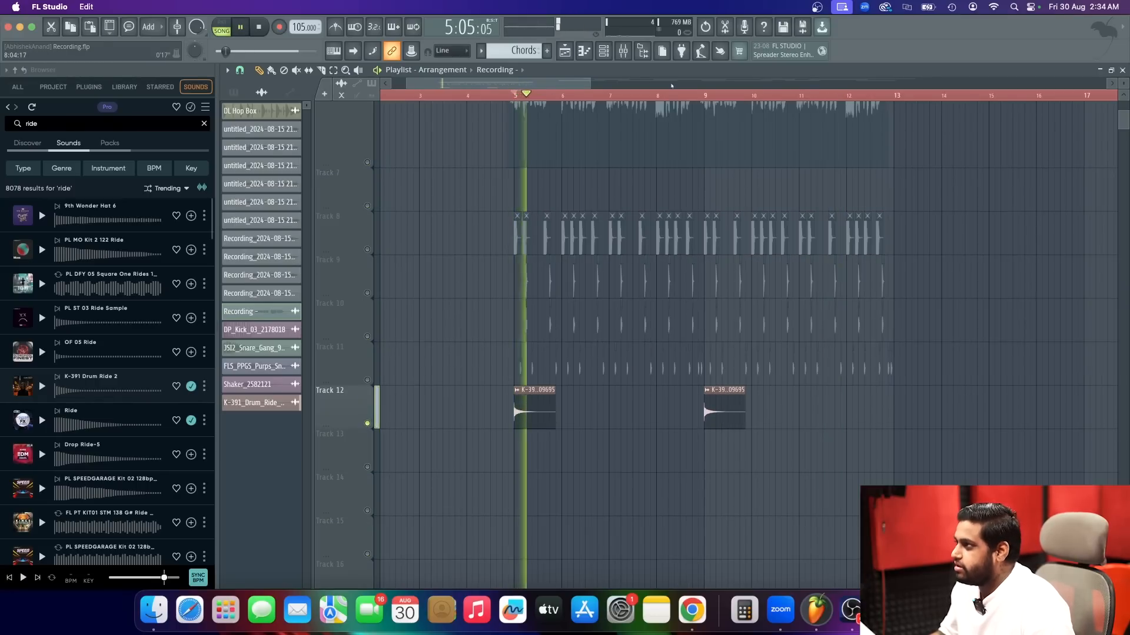
pyautogui.press('space')
# Rename the K-391 ride's mixer track to Ride.
pyautogui.click(629, 52)
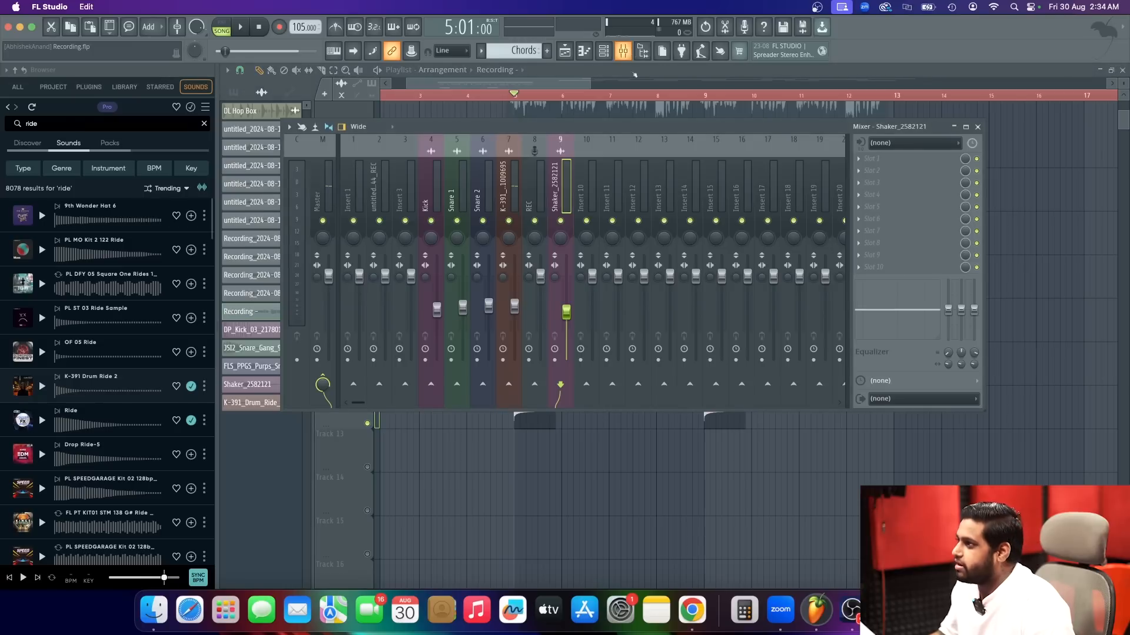
pyautogui.click(505, 191)
pyautogui.press('F2')
pyautogui.write('Ride')
pyautogui.press('Return')
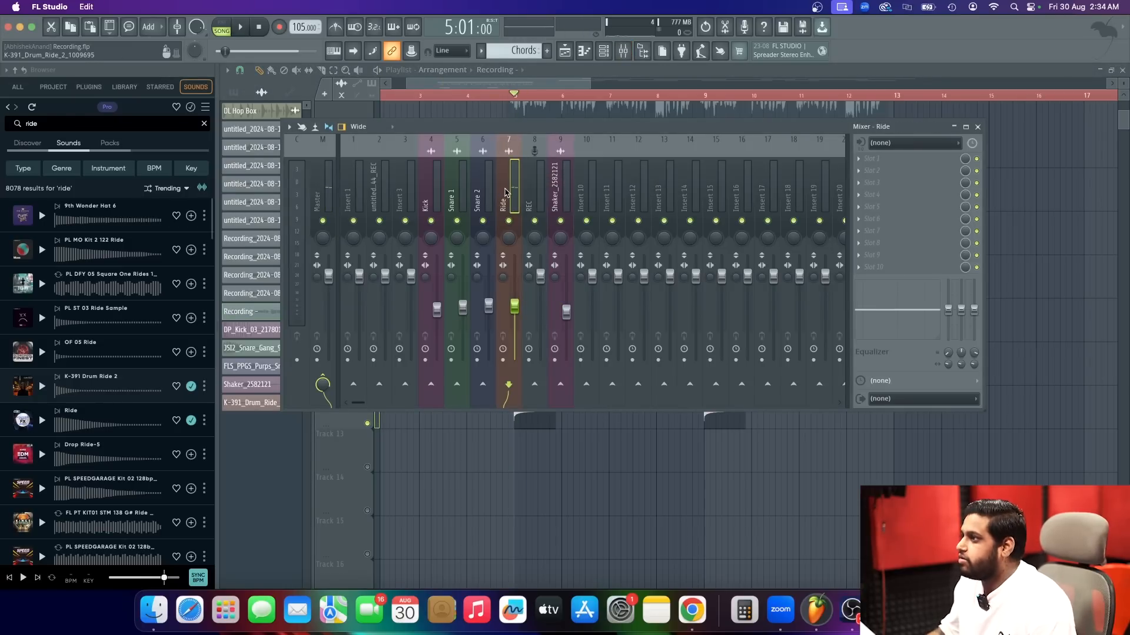
# Rename the Shaker_2582121 mixer track to Shakers and move it directly beside the Ride track.
pyautogui.click(556, 194)
pyautogui.press('F2')
pyautogui.write('S')
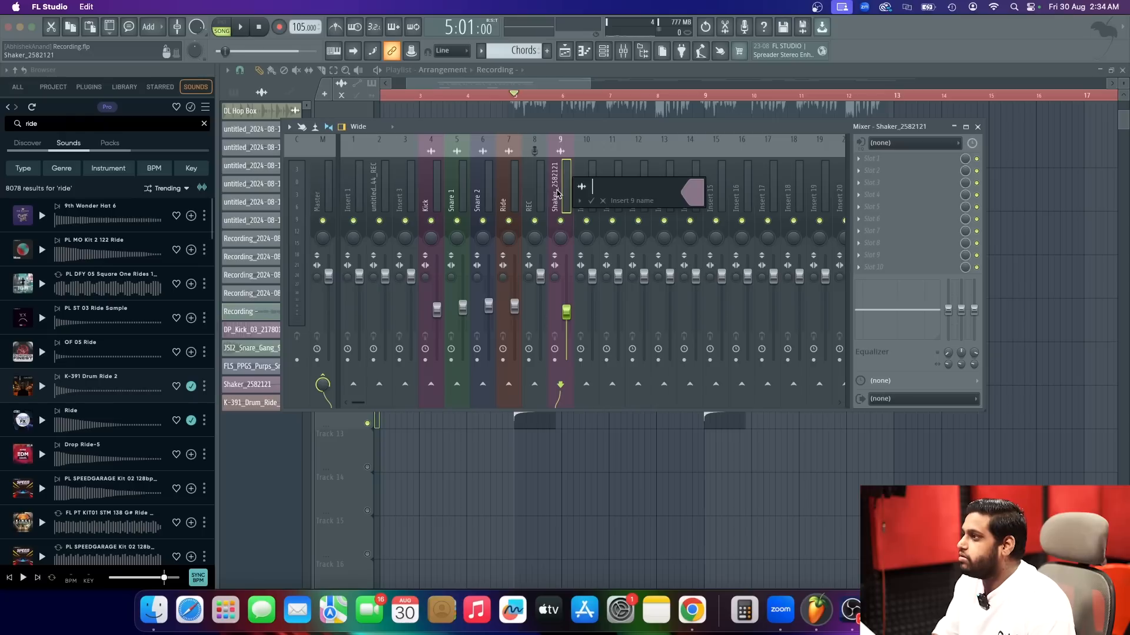
pyautogui.write('hakers')
pyautogui.press('Return')
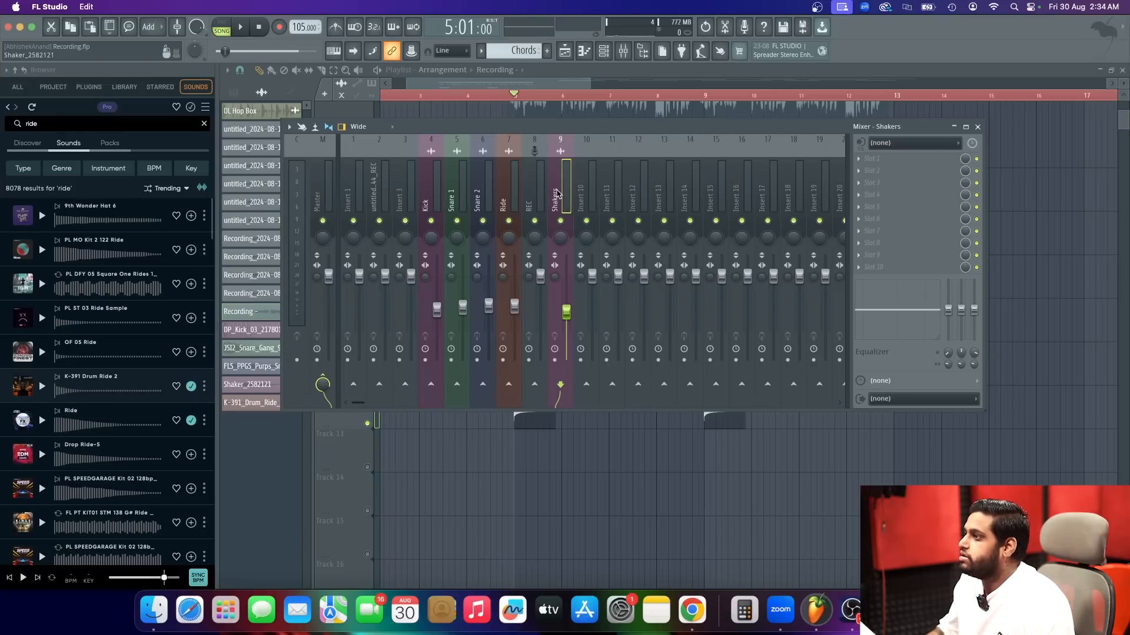
pyautogui.moveTo(558, 194); pyautogui.dragTo(536, 194)
# Search the effect plugins for "re" from the first effect slot of the Ride mixer track.
pyautogui.click(513, 197)
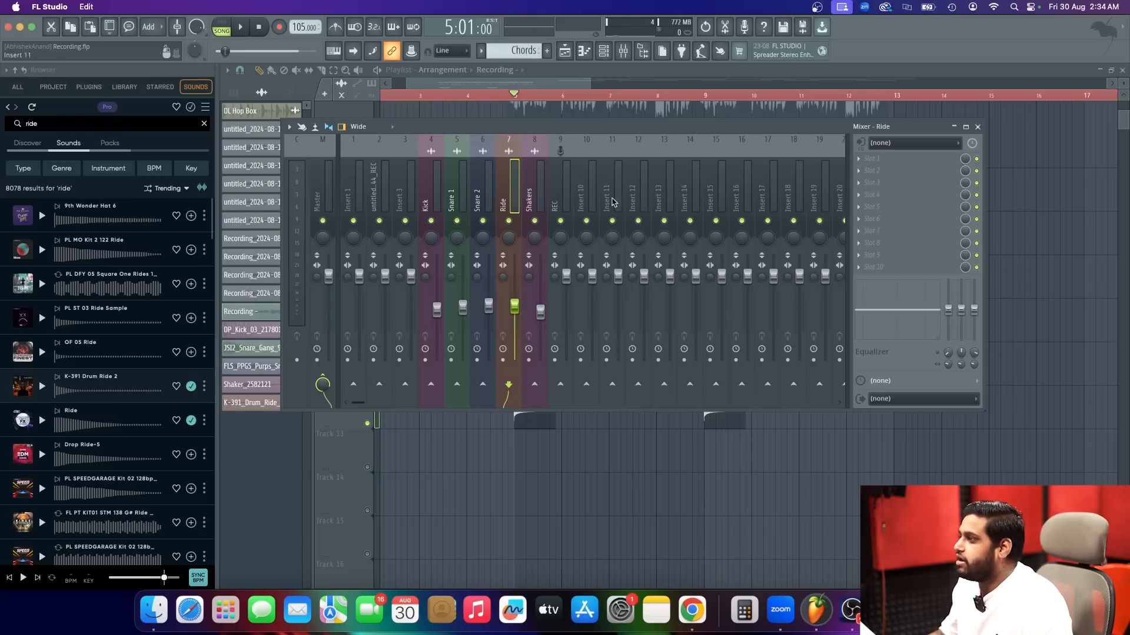
pyautogui.click(872, 159)
pyautogui.click(609, 38)
pyautogui.write('ree')
pyautogui.press('BackSpace')
pyautogui.write('v')
pyautogui.press('BackSpace')
pyautogui.press('BackSpace')
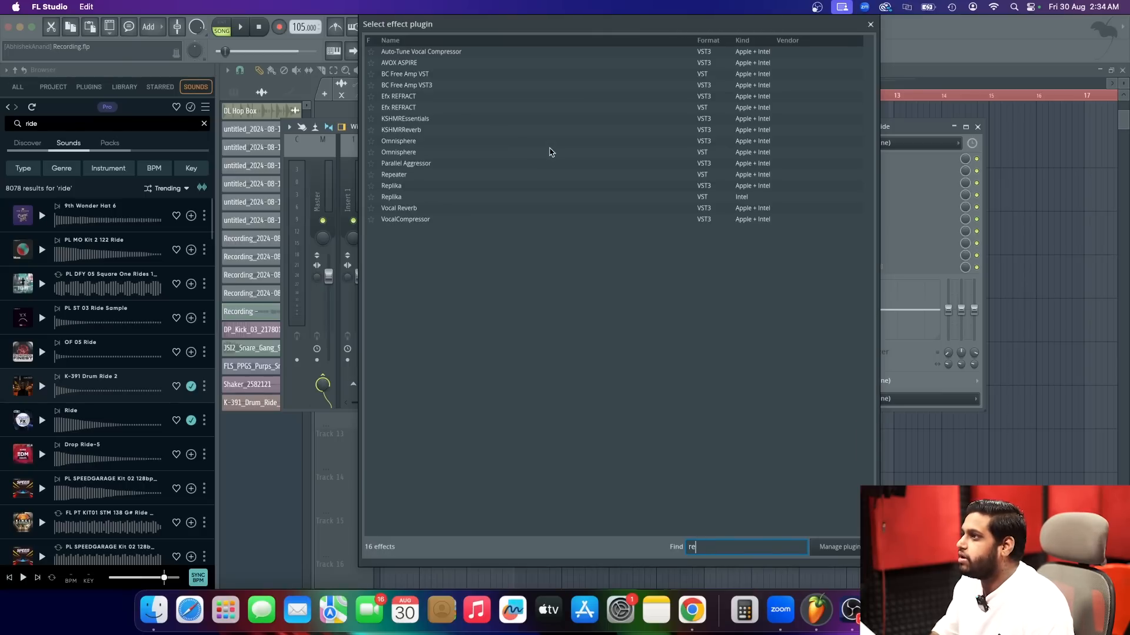
pyautogui.write('ee')
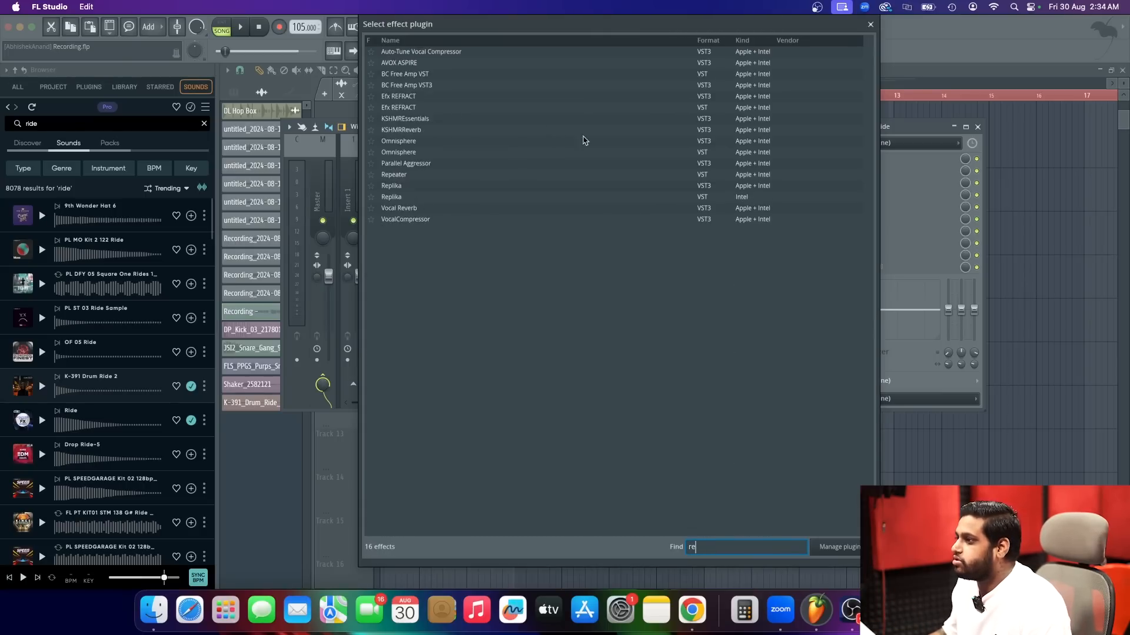
pyautogui.click(871, 25)
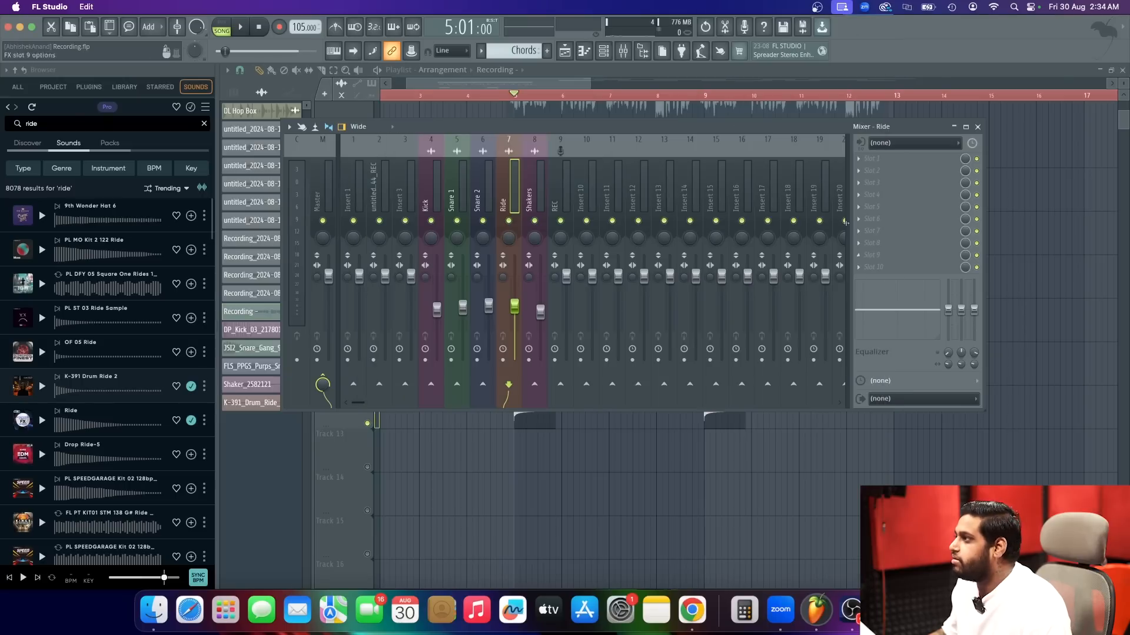
# Refresh the plugin list with a fast scan.
pyautogui.click(3, 68)
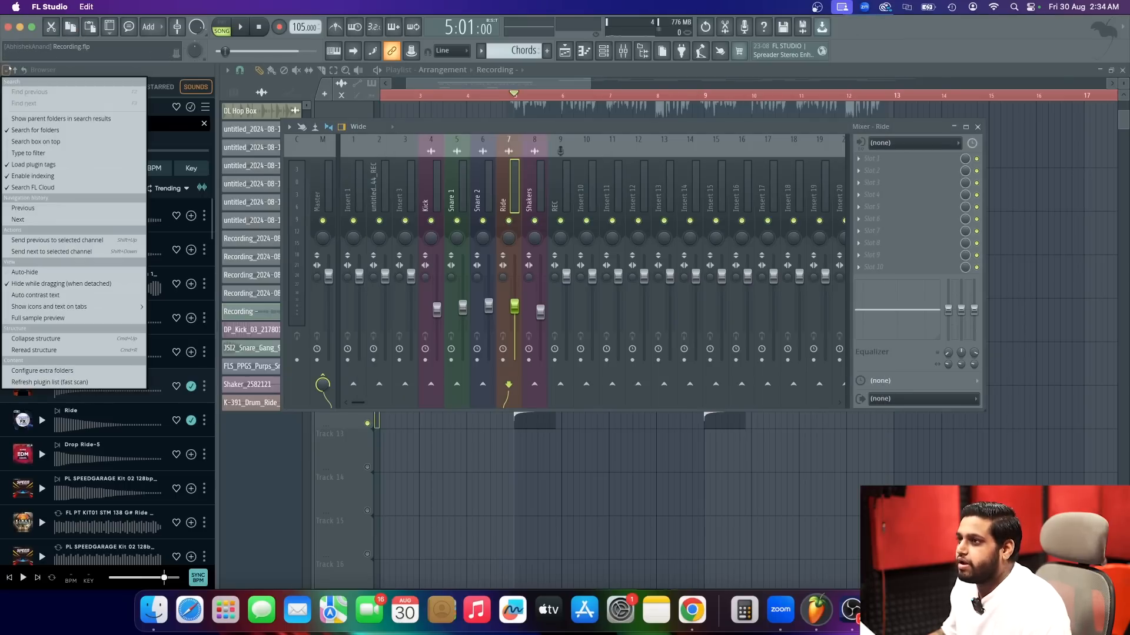
pyautogui.click(46, 381)
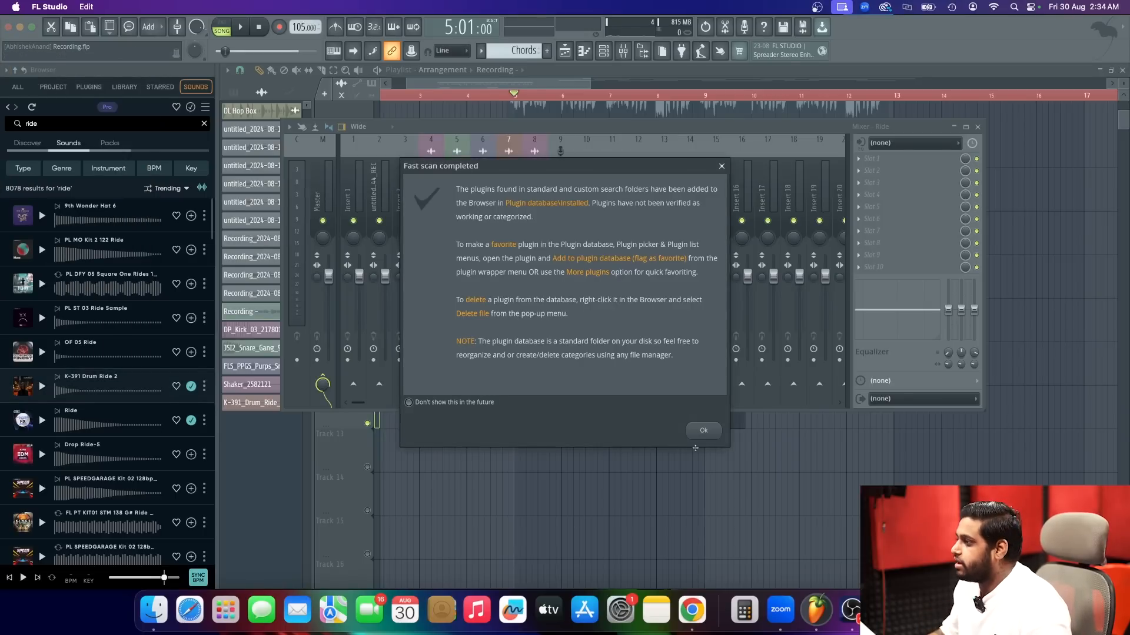
pyautogui.click(703, 430)
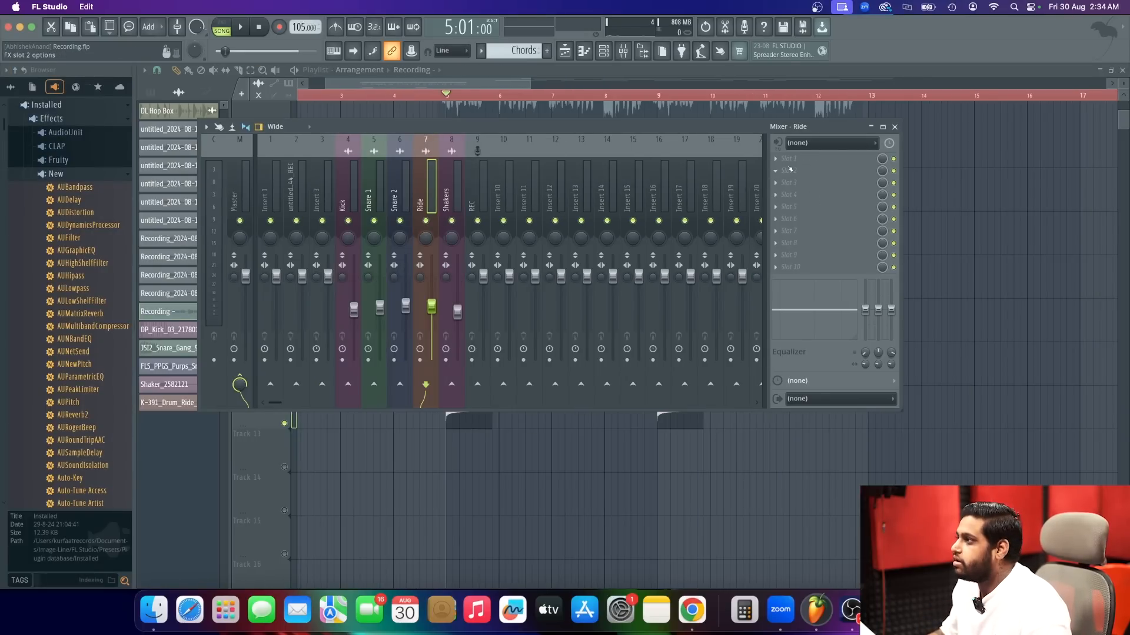
pyautogui.click(789, 169)
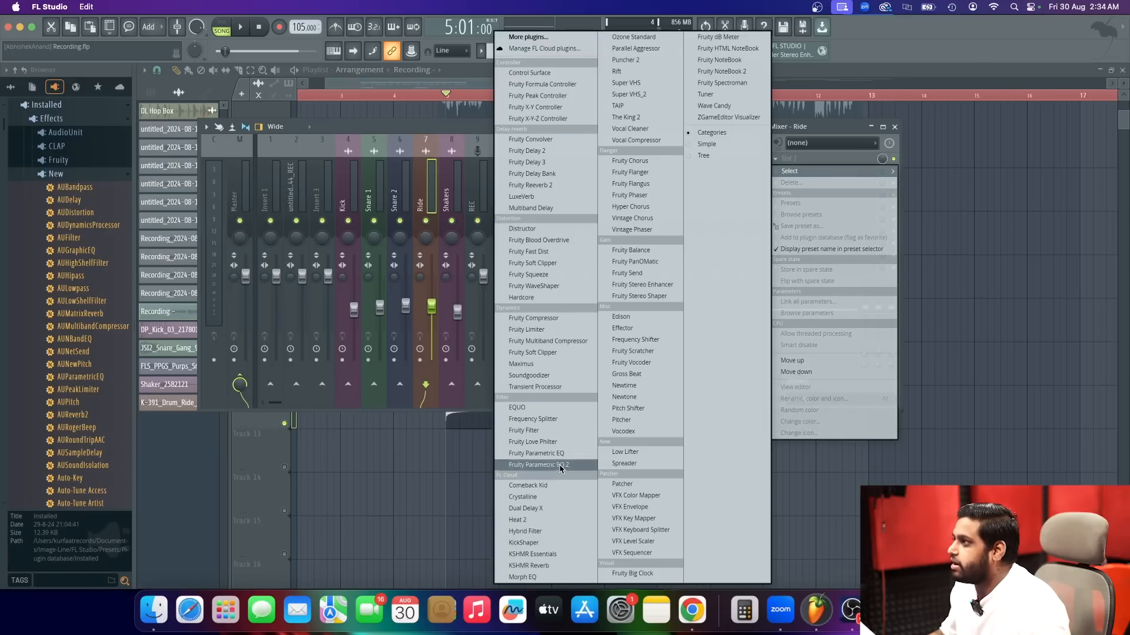
pyautogui.click(527, 36)
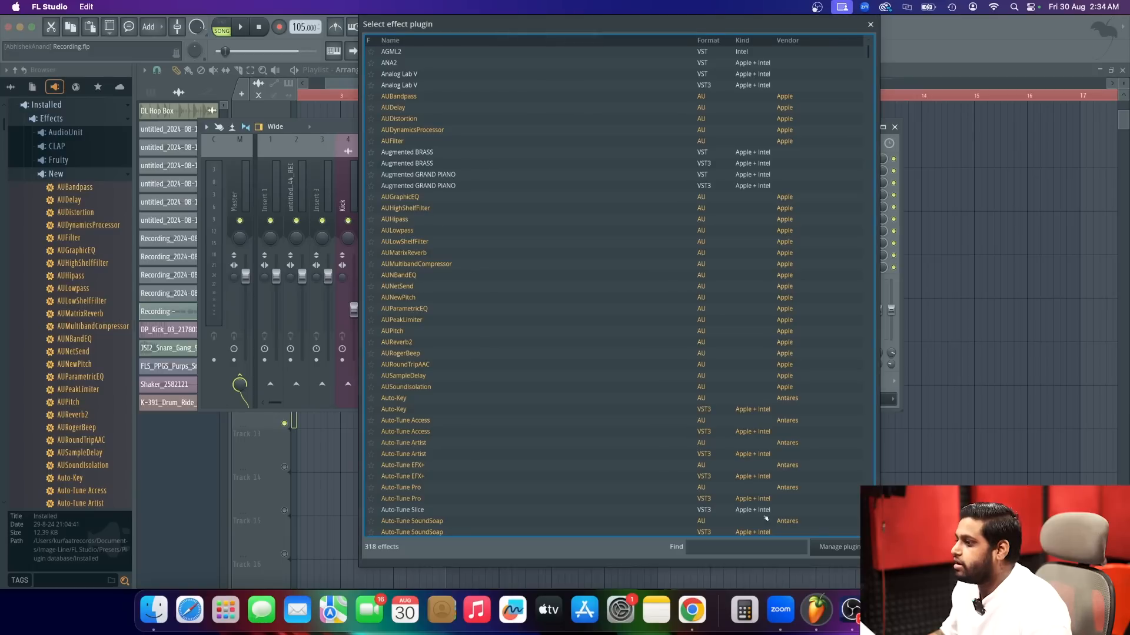
pyautogui.click(870, 24)
# Select the Kick mixer track, then open the DP_Kick_03_2178018 clip's settings and reset its channel volume.
pyautogui.click(341, 206)
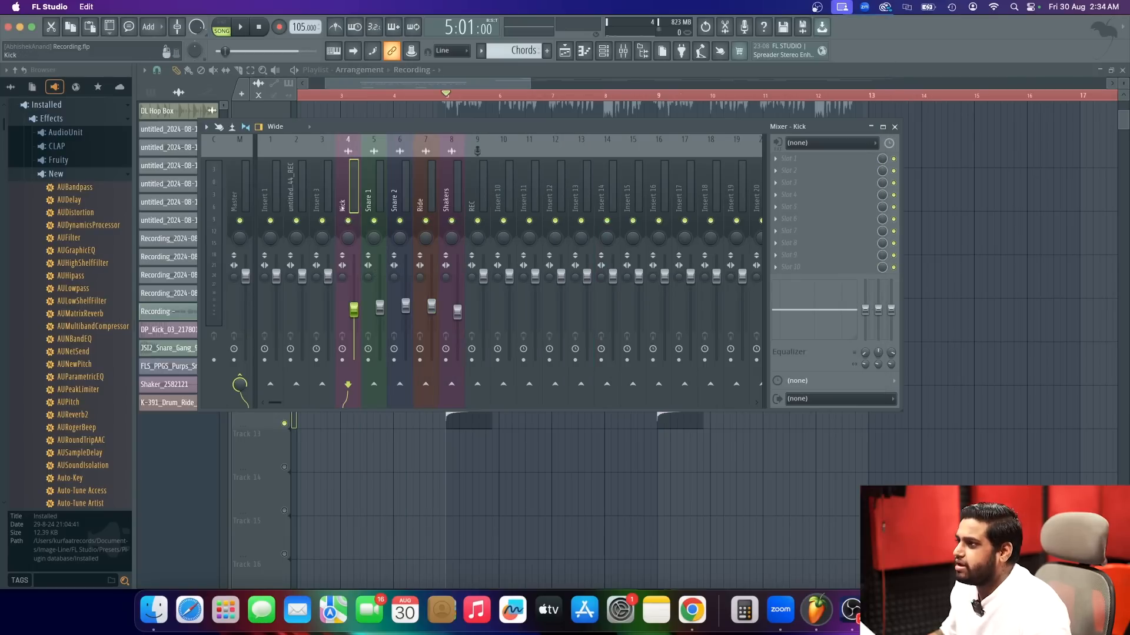
pyautogui.click(895, 127)
pyautogui.doubleClick(445, 244)
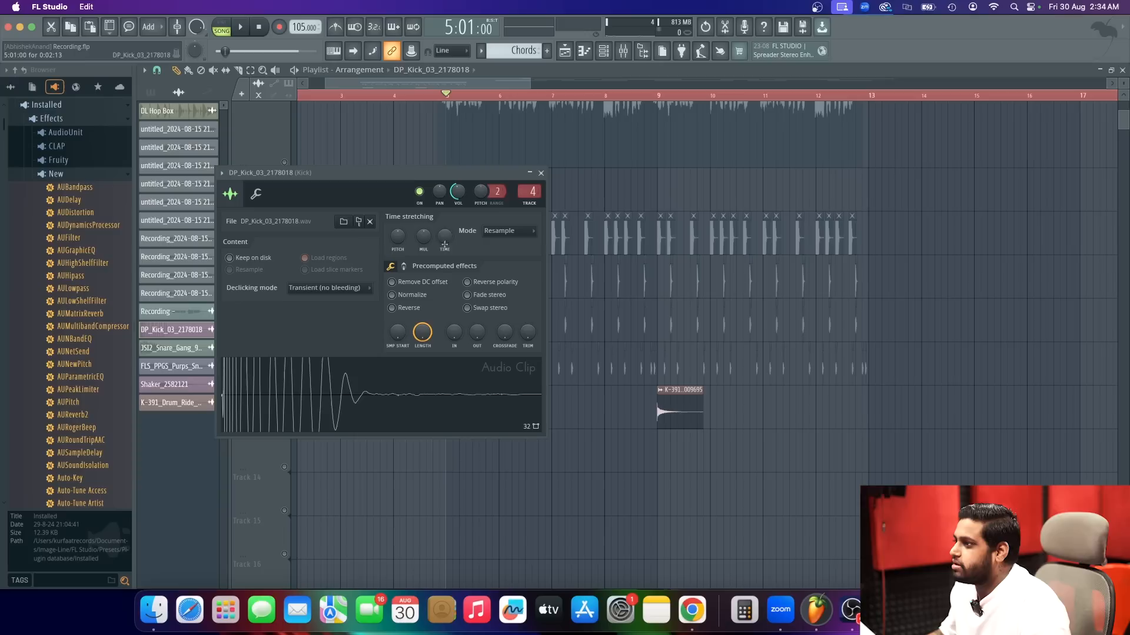
pyautogui.rightClick(459, 193)
pyautogui.click(475, 209)
pyautogui.click(541, 173)
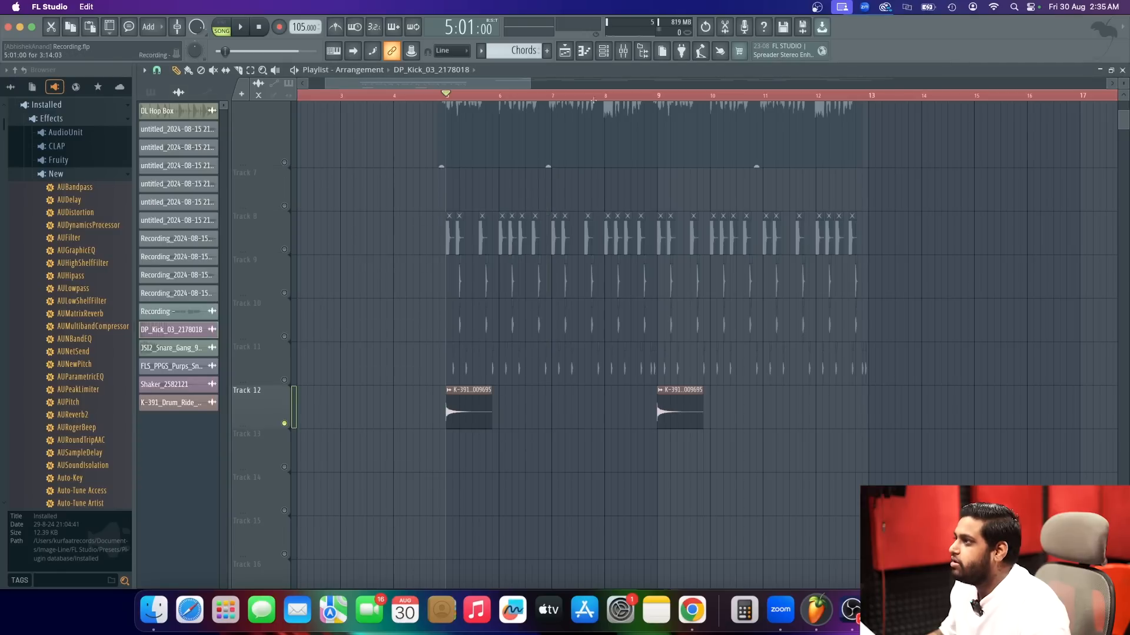
# Load Fruity Soft Clipper into the first effect slot of the Kick mixer track.
pyautogui.click(623, 50)
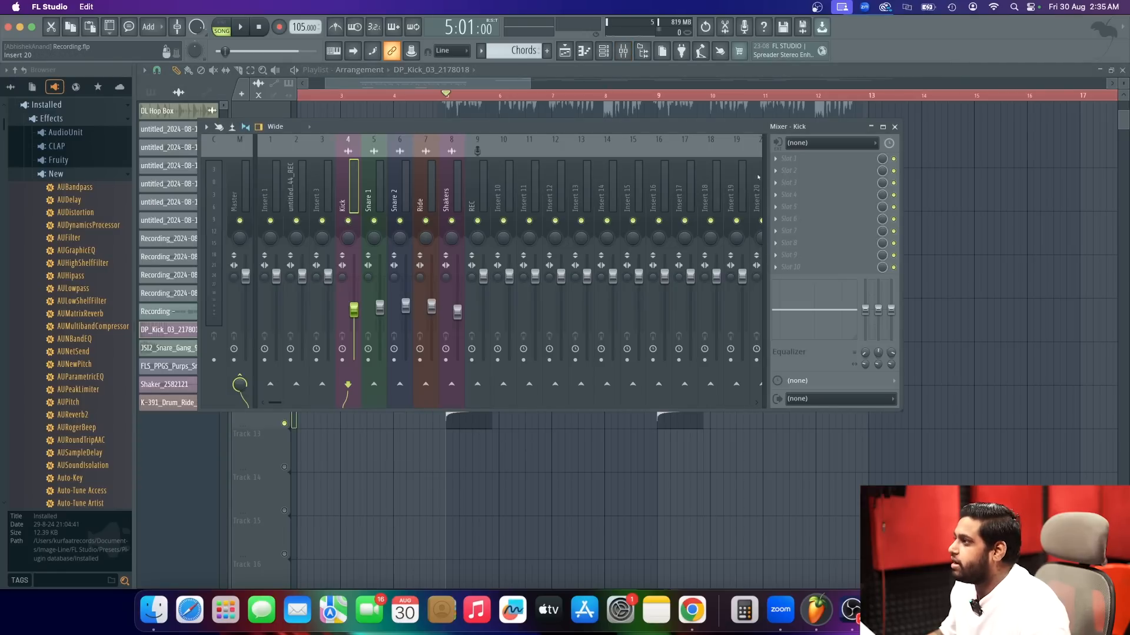
pyautogui.click(790, 159)
pyautogui.moveTo(789, 170)
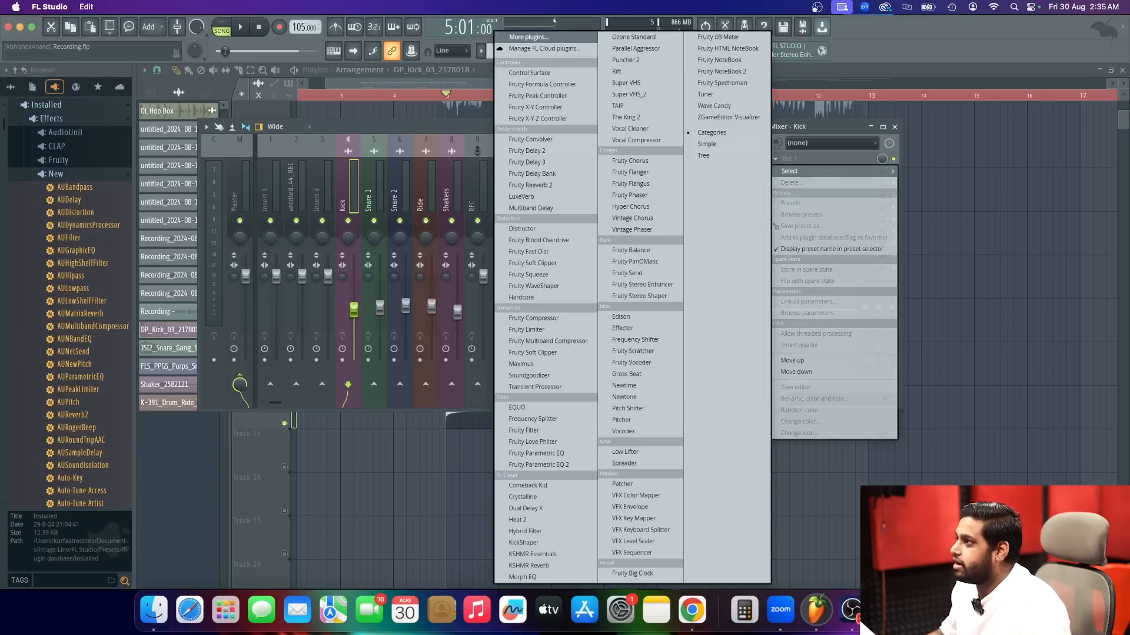
pyautogui.click(530, 36)
pyautogui.write('soft')
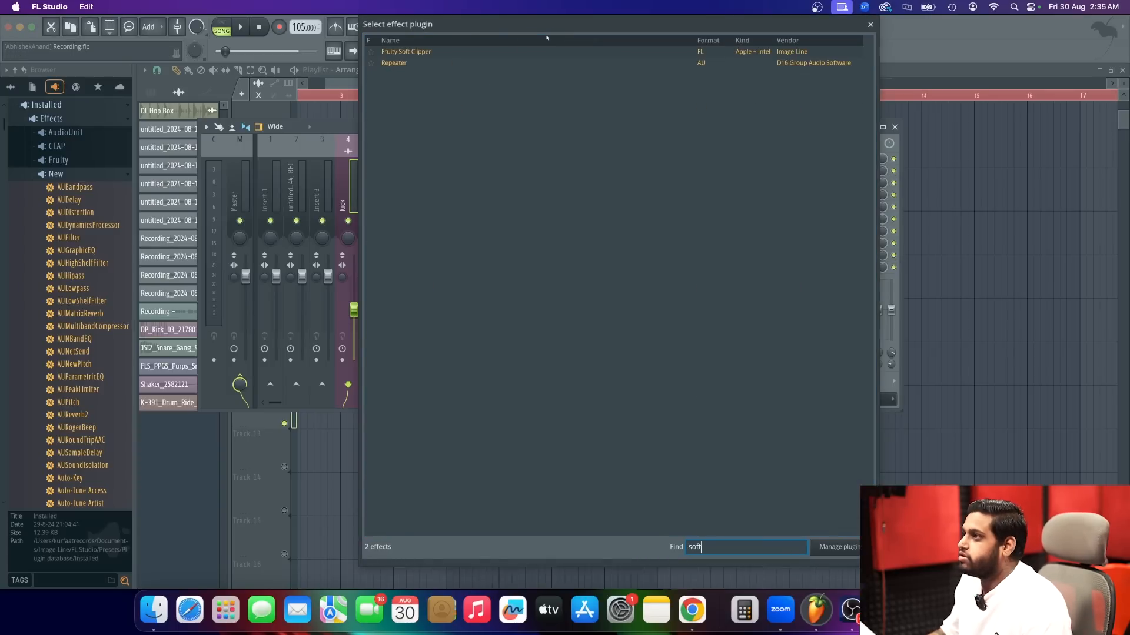
pyautogui.doubleClick(463, 51)
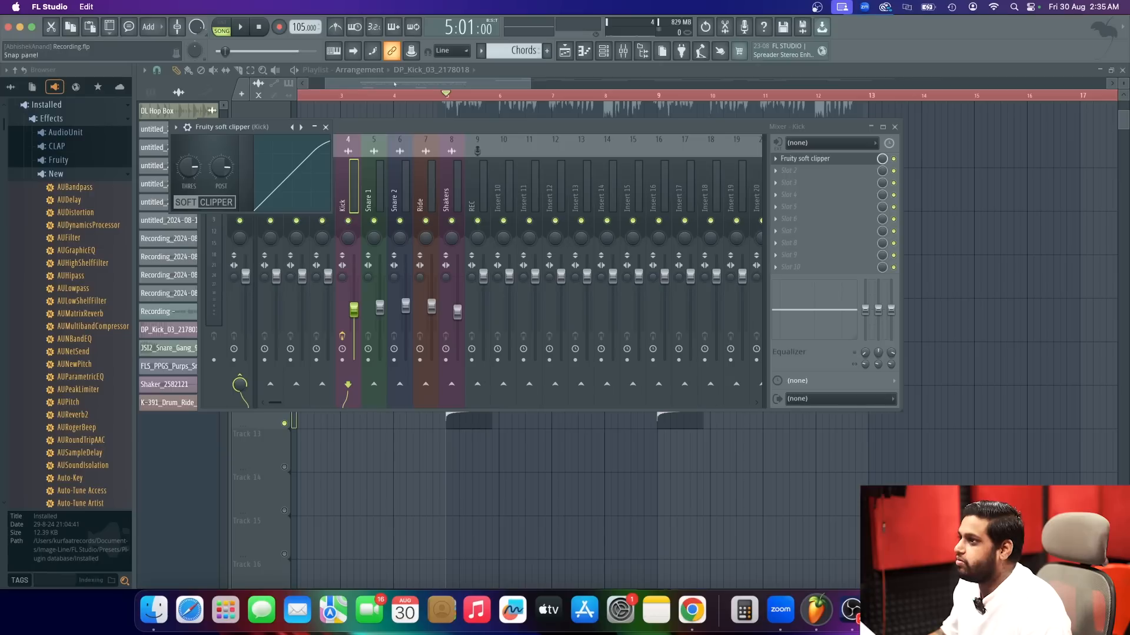
pyautogui.moveTo(261, 124); pyautogui.dragTo(458, 126)
# Unsolo the playlist so every track sounds again, and start playback from bar 5.
pyautogui.press('F5')
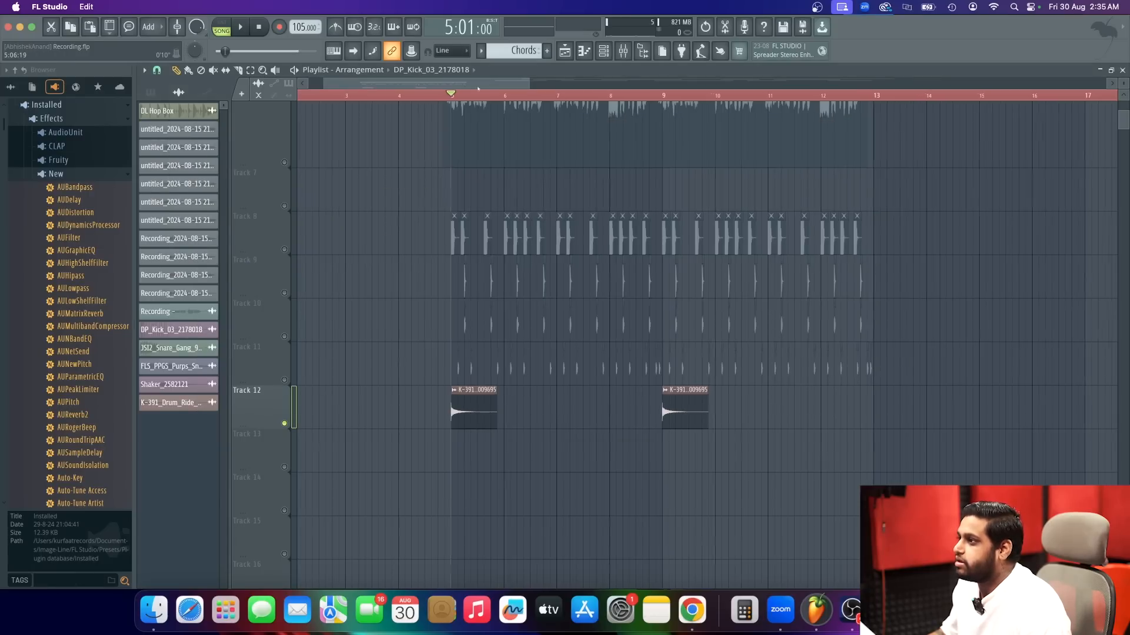
pyautogui.rightClick(284, 249)
pyautogui.rightClick(284, 250)
pyautogui.press('space')
pyautogui.press('space')
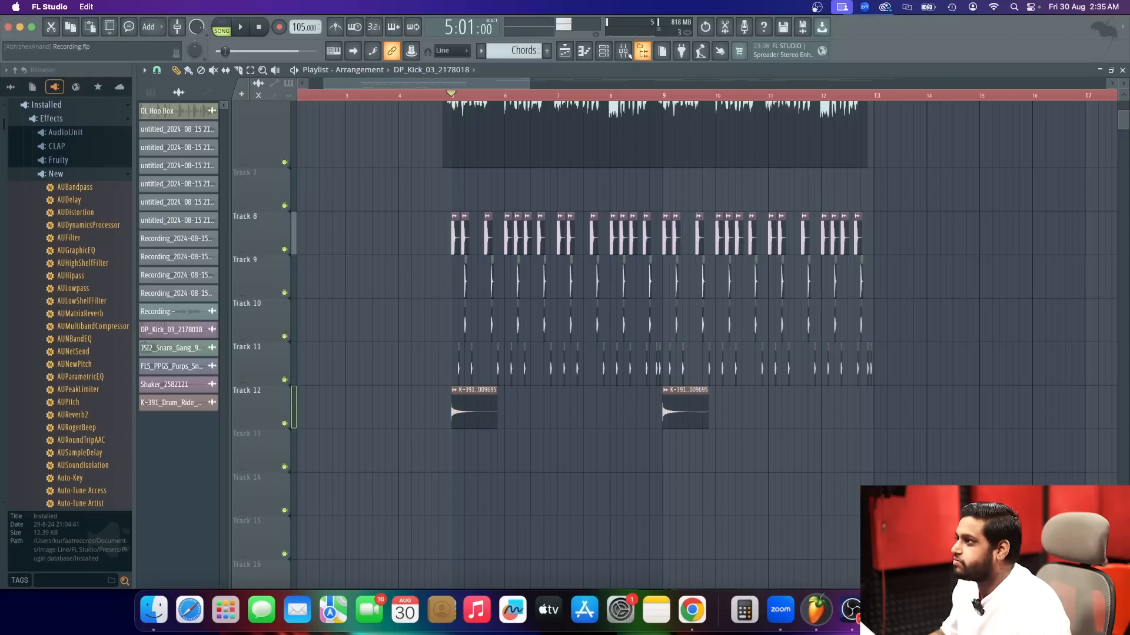
# Inspect the Kick track's Fruity Soft Clipper and listen to the full drum arrangement with the vocal.
pyautogui.press('F9')
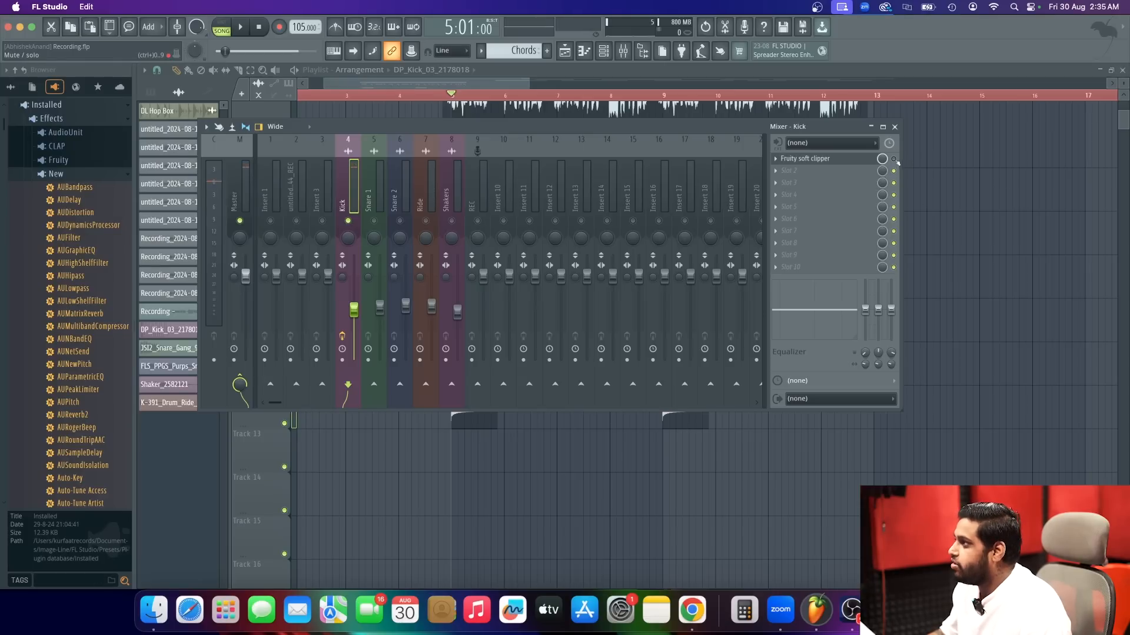
pyautogui.click(839, 164)
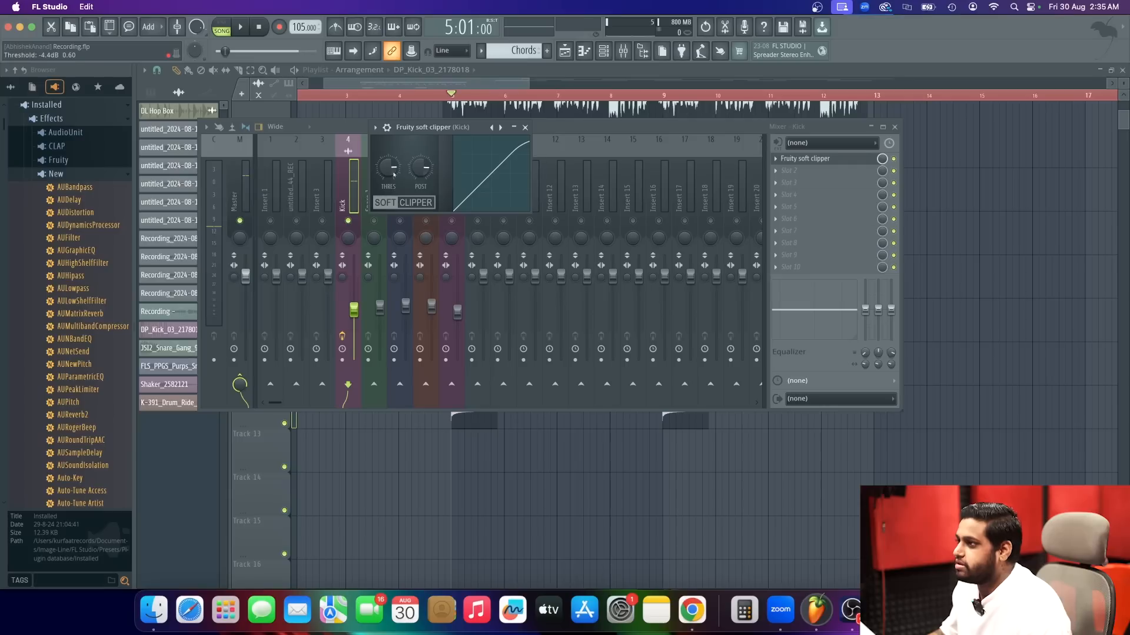
pyautogui.click(525, 130)
pyautogui.press('F9')
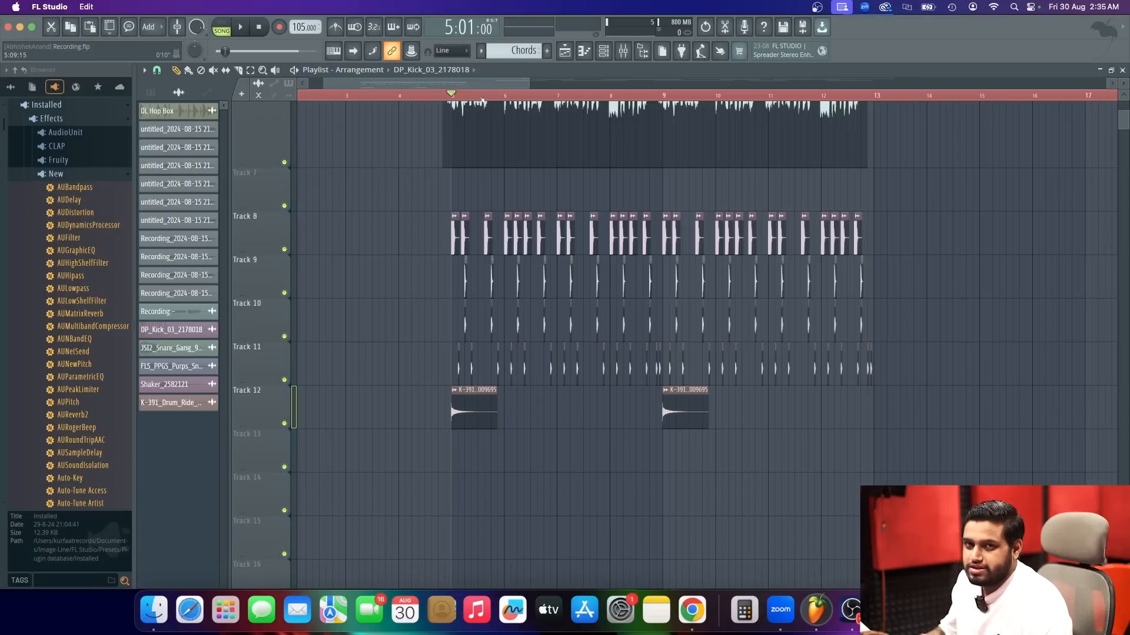
pyautogui.press('space')
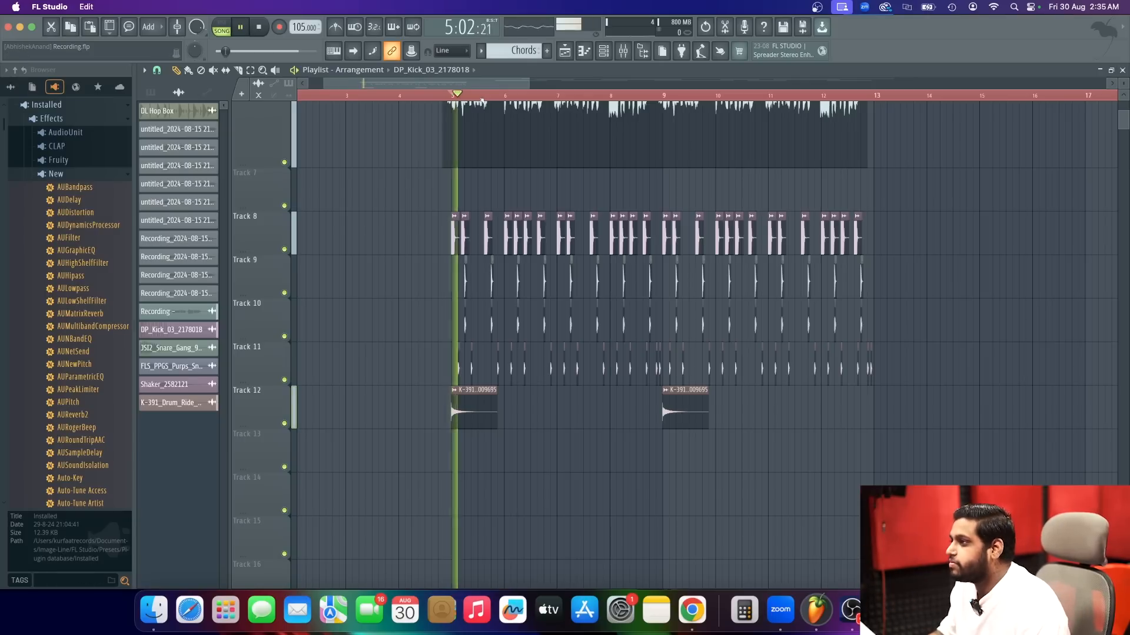
# Add Fruity Parametric EQ 2 in the Kick track's second slot and cut band 2 slightly, shifting it a little higher in frequency.
pyautogui.press('F9')
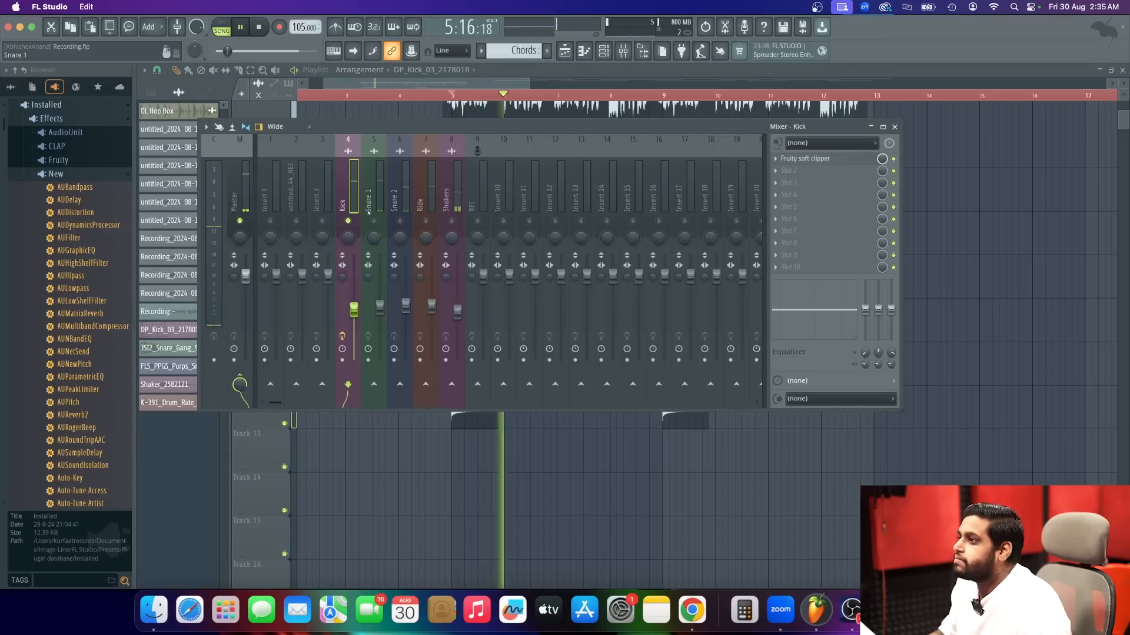
pyautogui.click(789, 171)
pyautogui.click(582, 464)
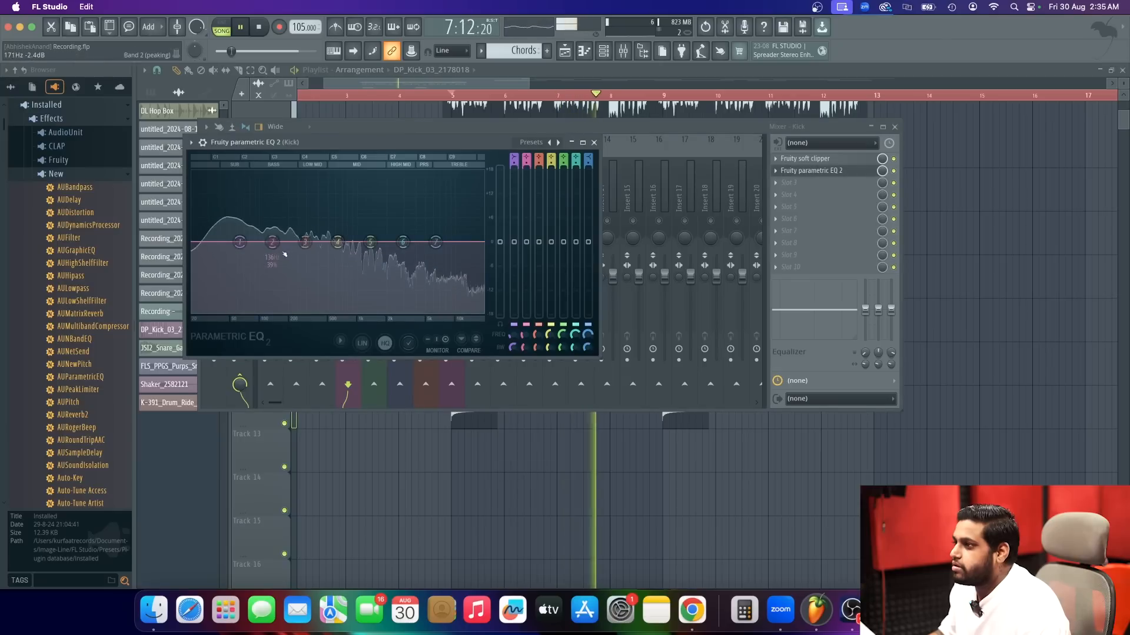
pyautogui.moveTo(278, 244)
pyautogui.mouseDown()
pyautogui.moveTo(310, 263)
pyautogui.moveTo(292, 259)
pyautogui.moveTo(315, 257)
pyautogui.moveTo(289, 258)
pyautogui.mouseUp()
pyautogui.press('space')
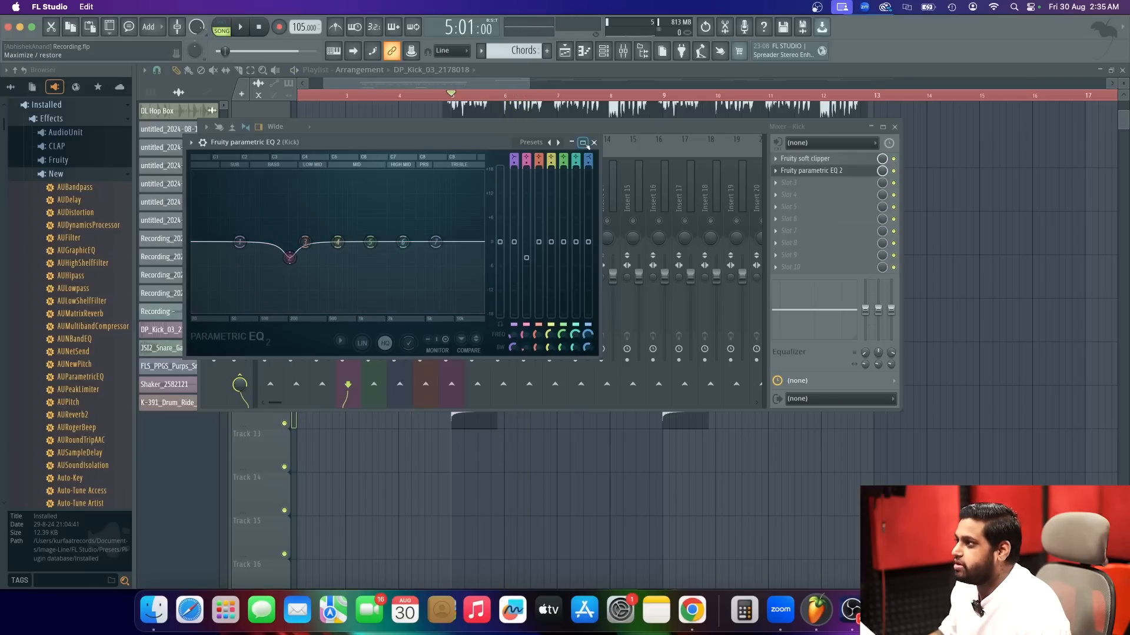
pyautogui.click(594, 143)
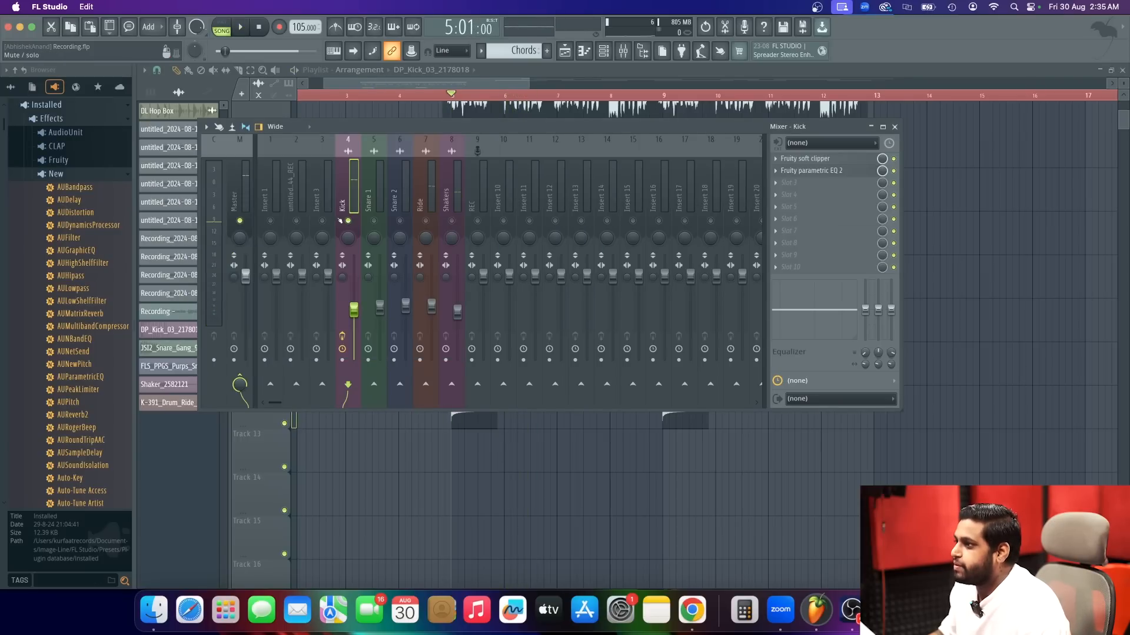
# Play the arrangement from bar 5 to hear the equalised kick against the vocal.
pyautogui.press('space')
pyautogui.click(496, 87)
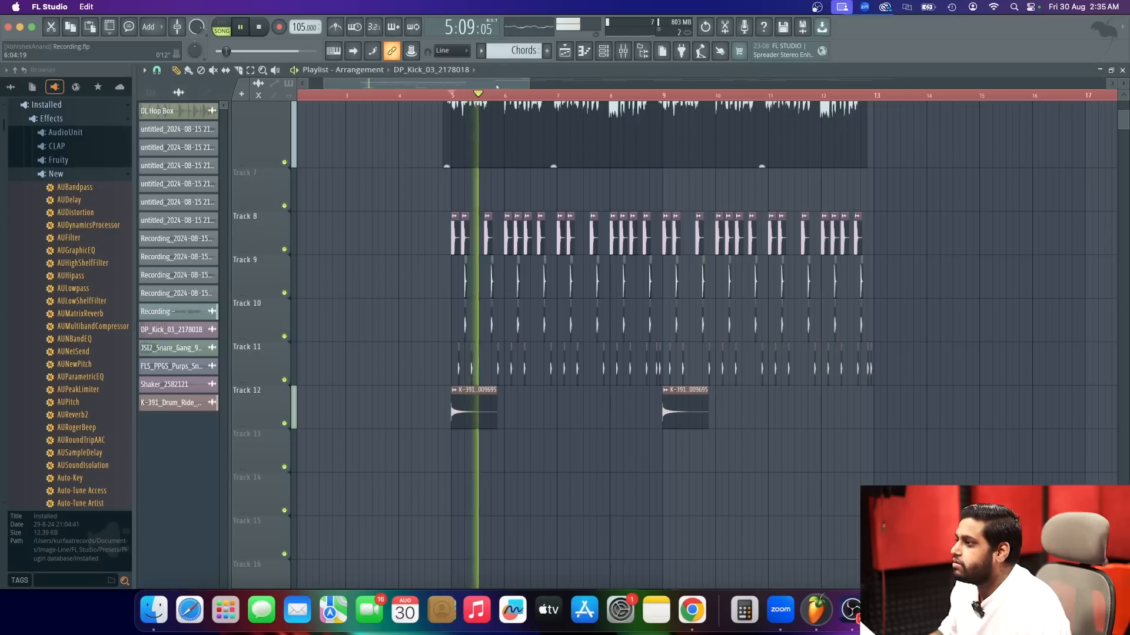
pyautogui.scroll(1, 522, 410)
pyautogui.press('space')
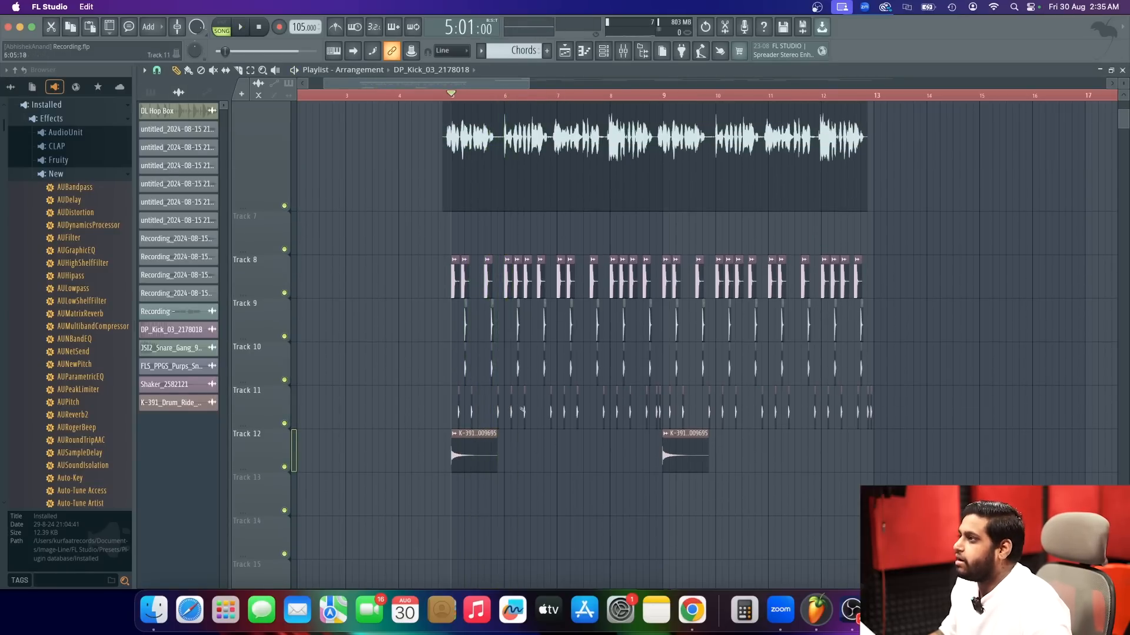
# Load Fruity Reeverb 2 into the first effect slot of the Ride mixer track.
pyautogui.click(623, 51)
pyautogui.click(421, 198)
pyautogui.click(802, 155)
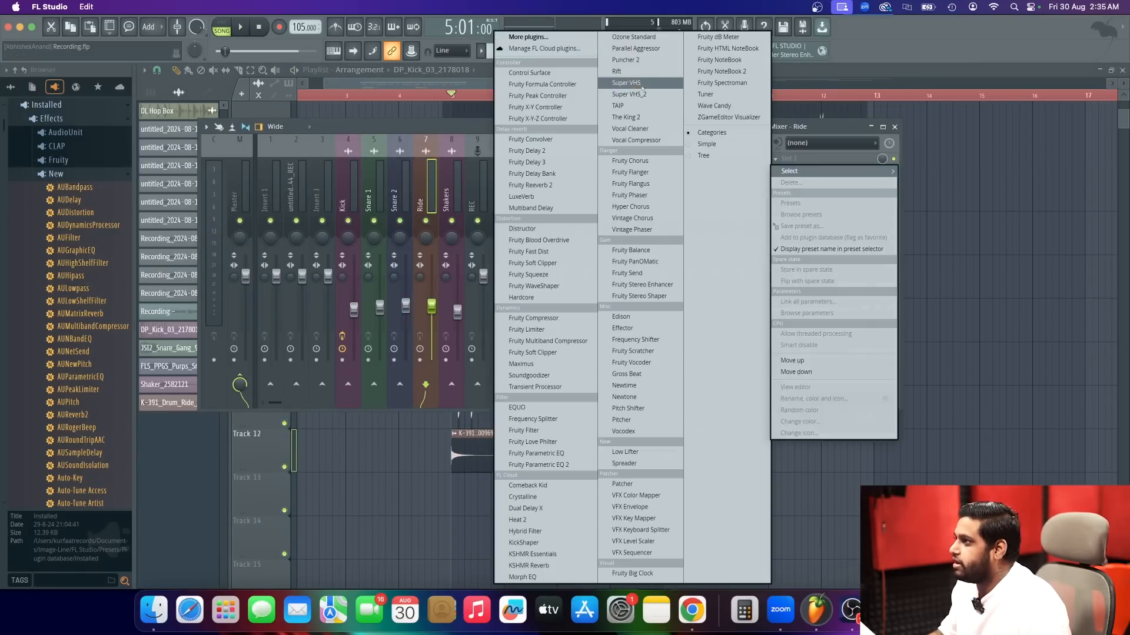
pyautogui.click(530, 38)
pyautogui.write('ree')
pyautogui.doubleClick(429, 107)
# Apply the Large Hall preset to the Ride track's reverb and audition it in playback.
pyautogui.click(422, 97)
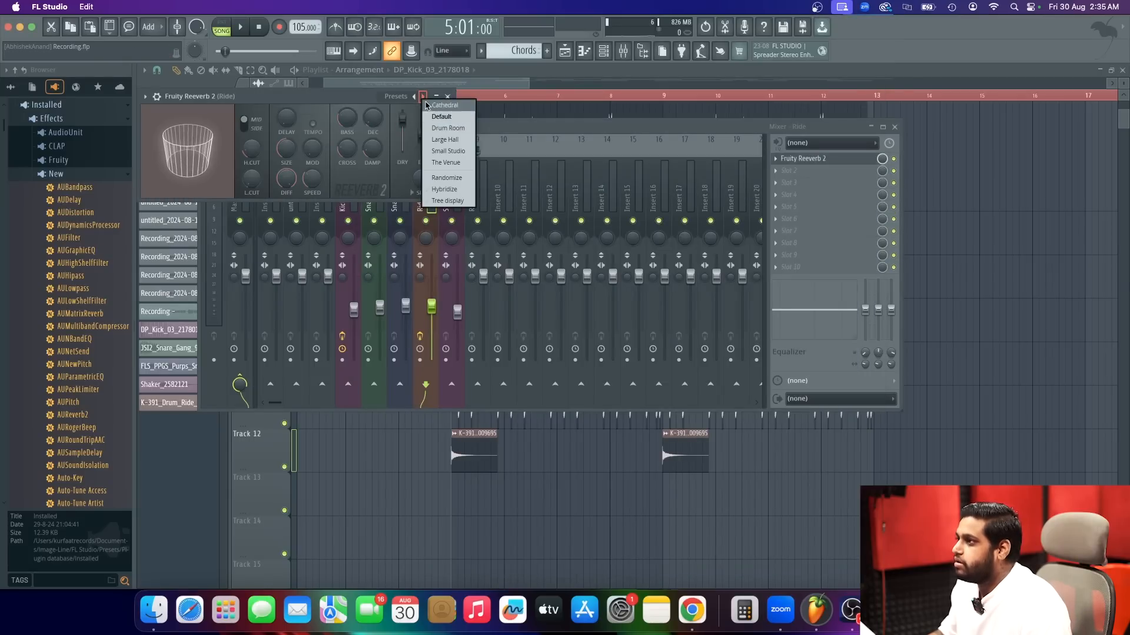
pyautogui.click(445, 139)
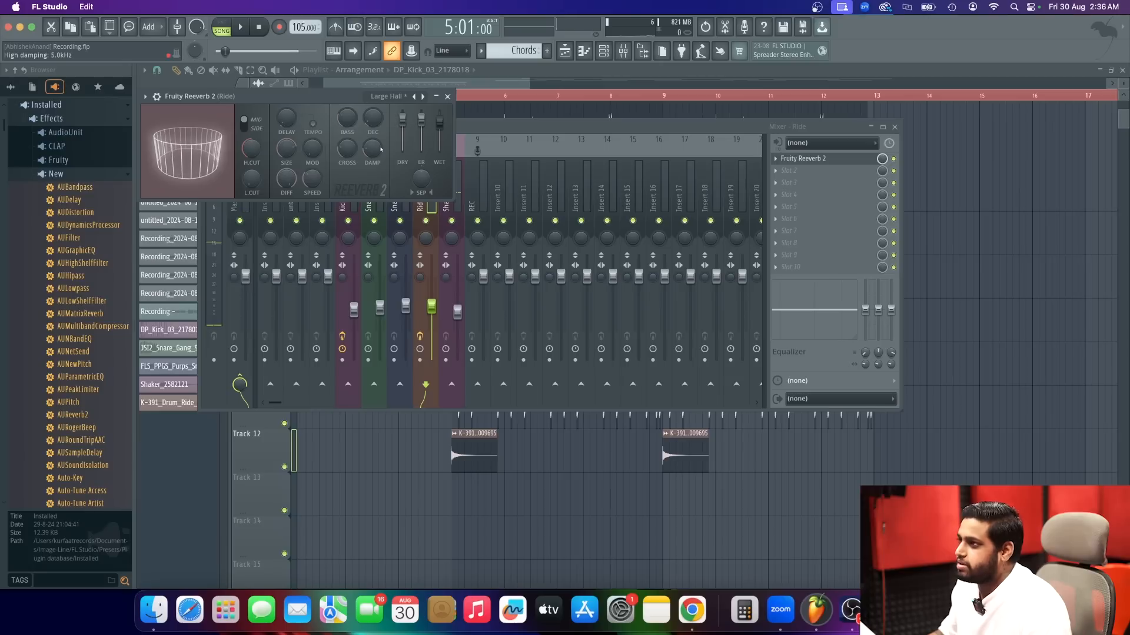
pyautogui.press('space')
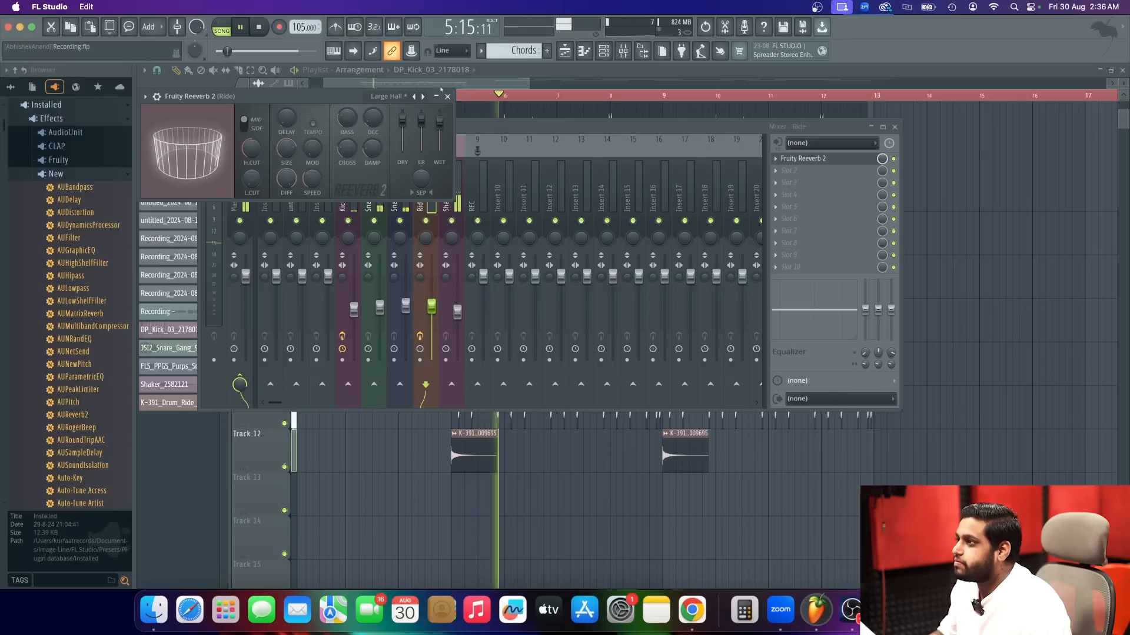
pyautogui.press('space')
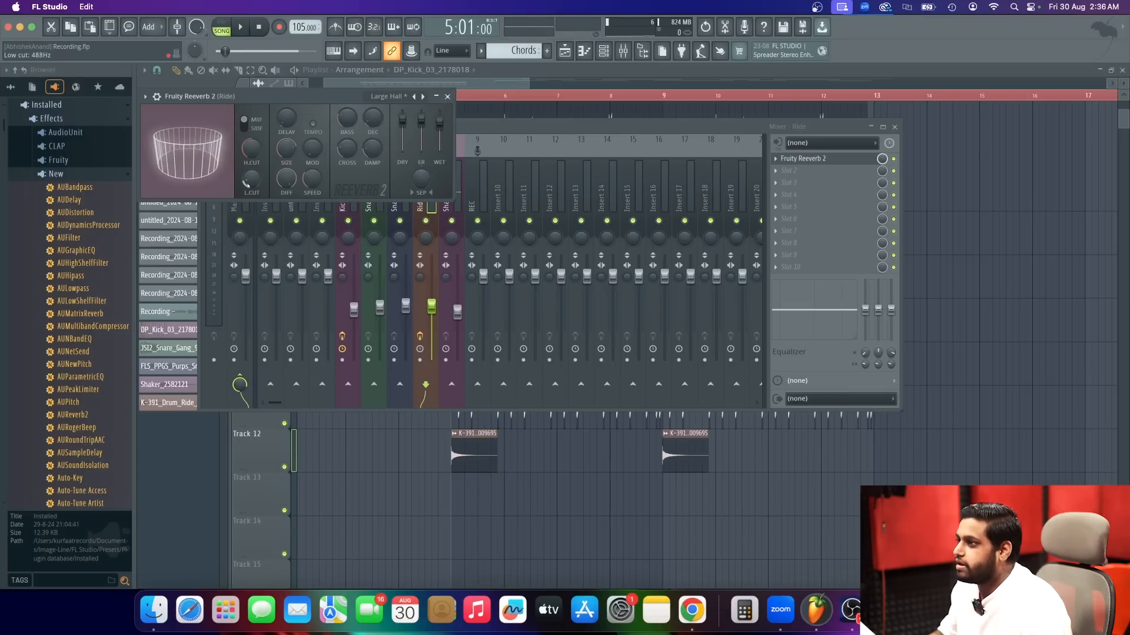
pyautogui.click(447, 97)
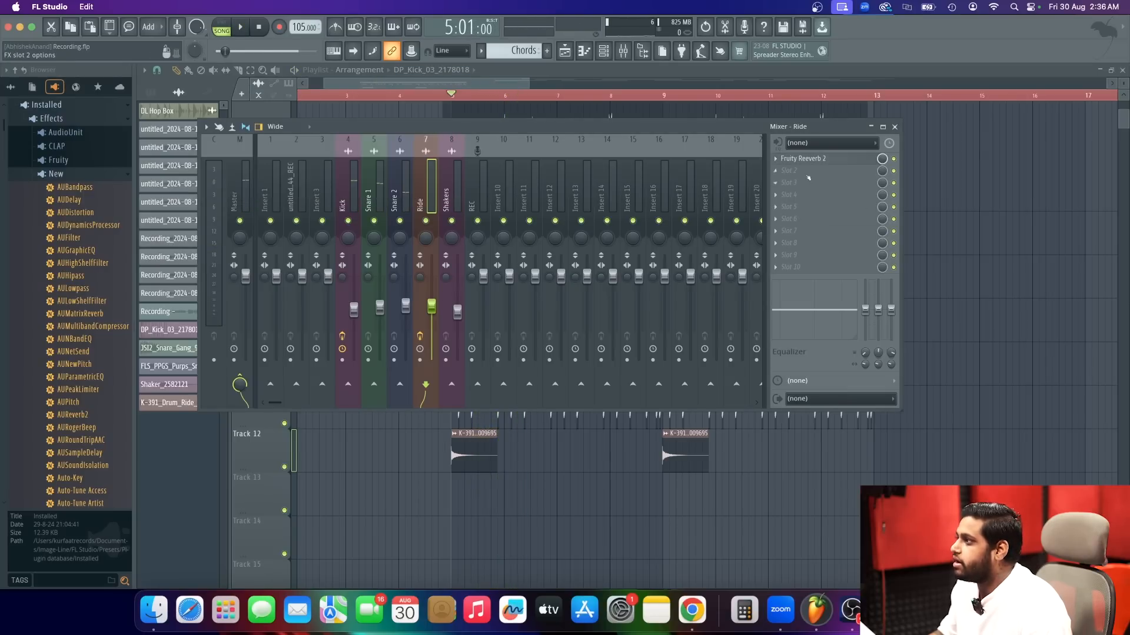
# Add Fruity Parametric EQ 2 after the Ride track's reverb, make band 1 a high pass just below band 5, and audition it.
pyautogui.click(809, 178)
pyautogui.click(529, 466)
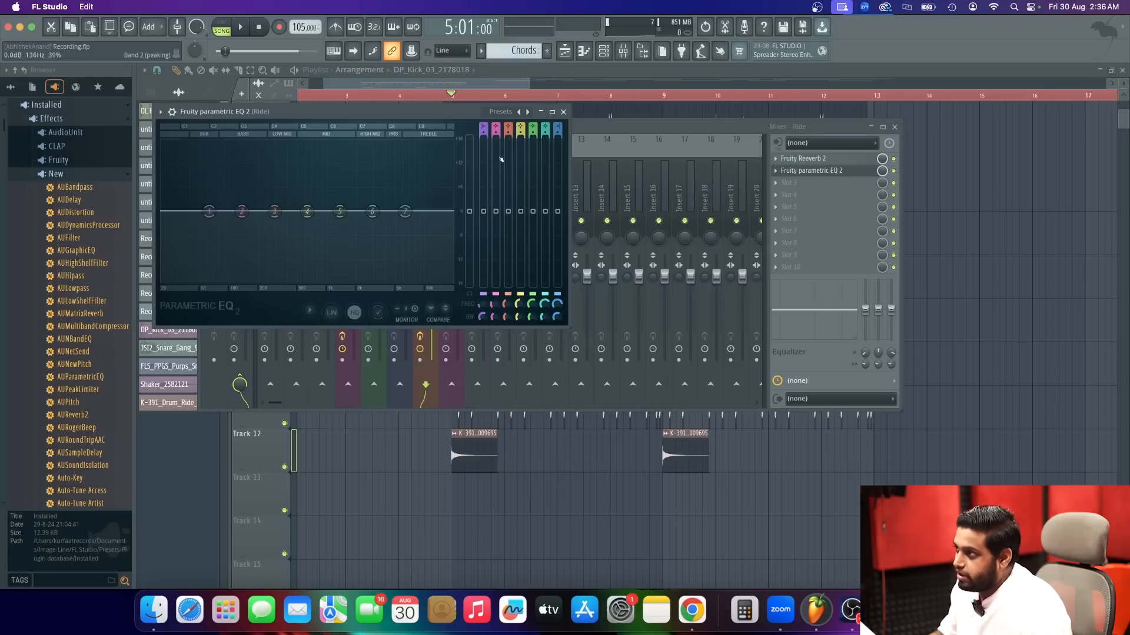
pyautogui.rightClick(209, 211)
pyautogui.moveTo(226, 242)
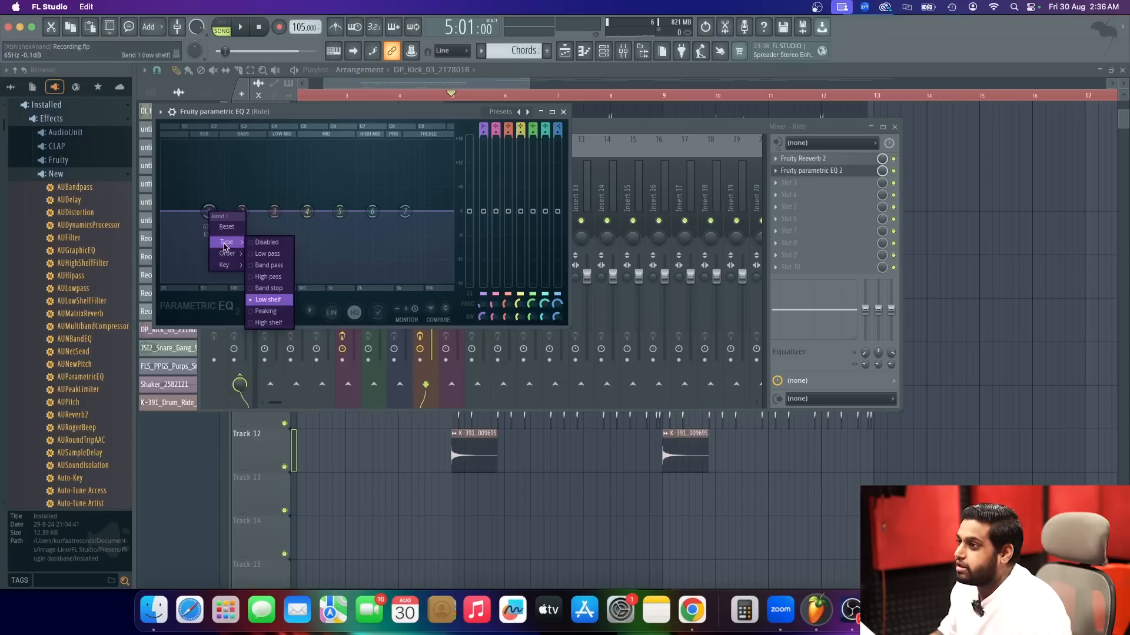
pyautogui.click(267, 276)
pyautogui.moveTo(209, 211); pyautogui.dragTo(334, 210)
pyautogui.press('space')
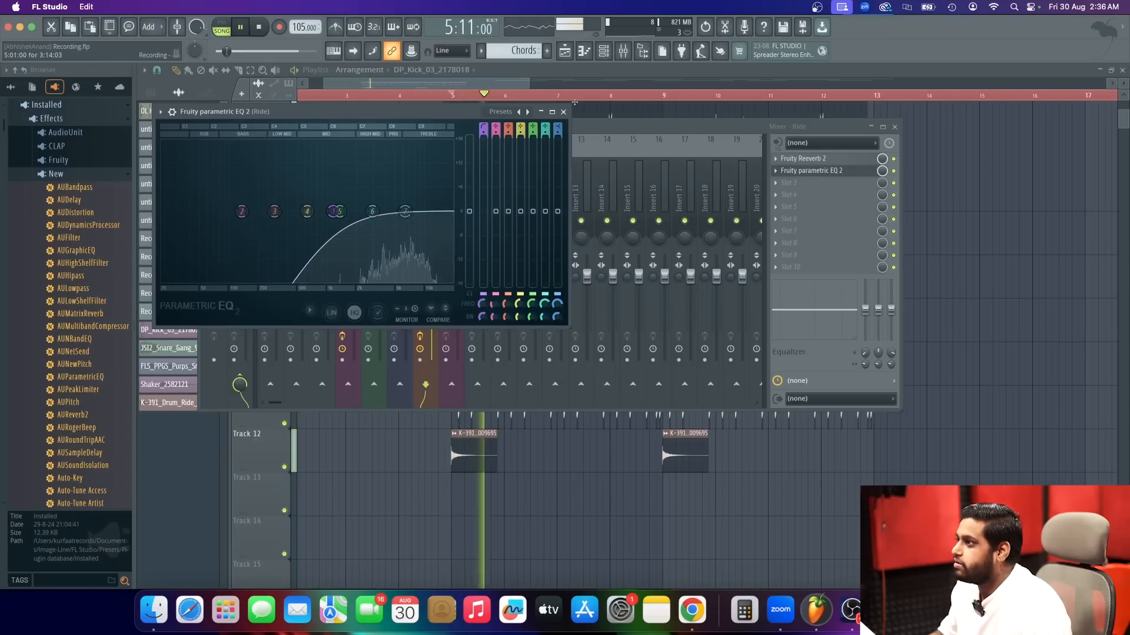
pyautogui.click(563, 111)
pyautogui.click(447, 202)
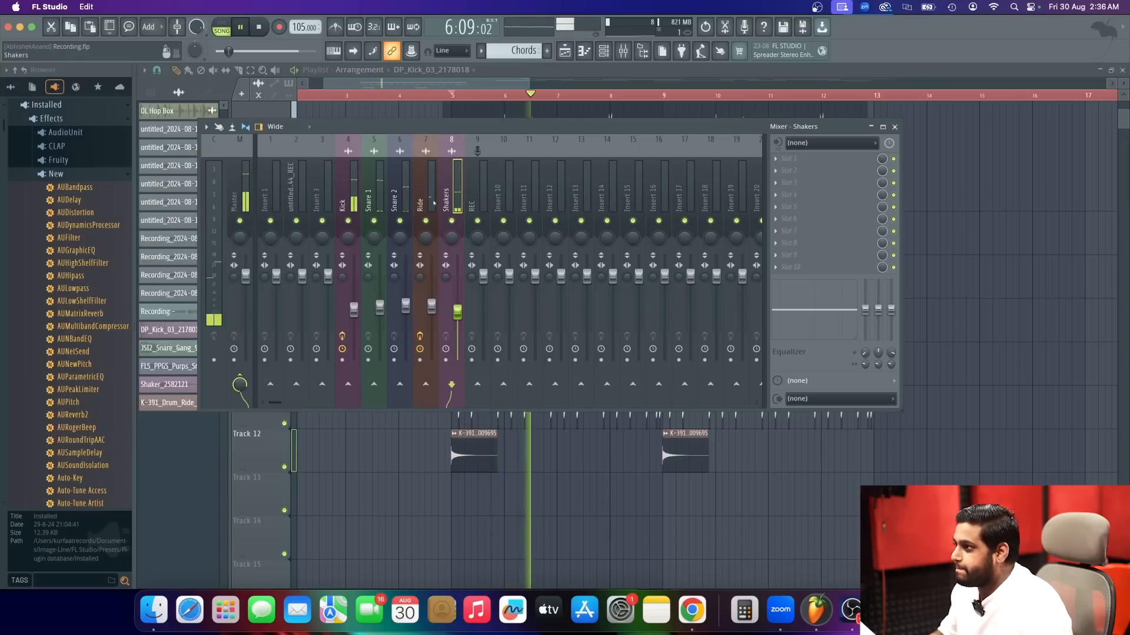
pyautogui.press('space')
# Route Snare 1 and Snare 2 only to mixer track 10 and rename that track Snare Bus.
pyautogui.click(380, 202)
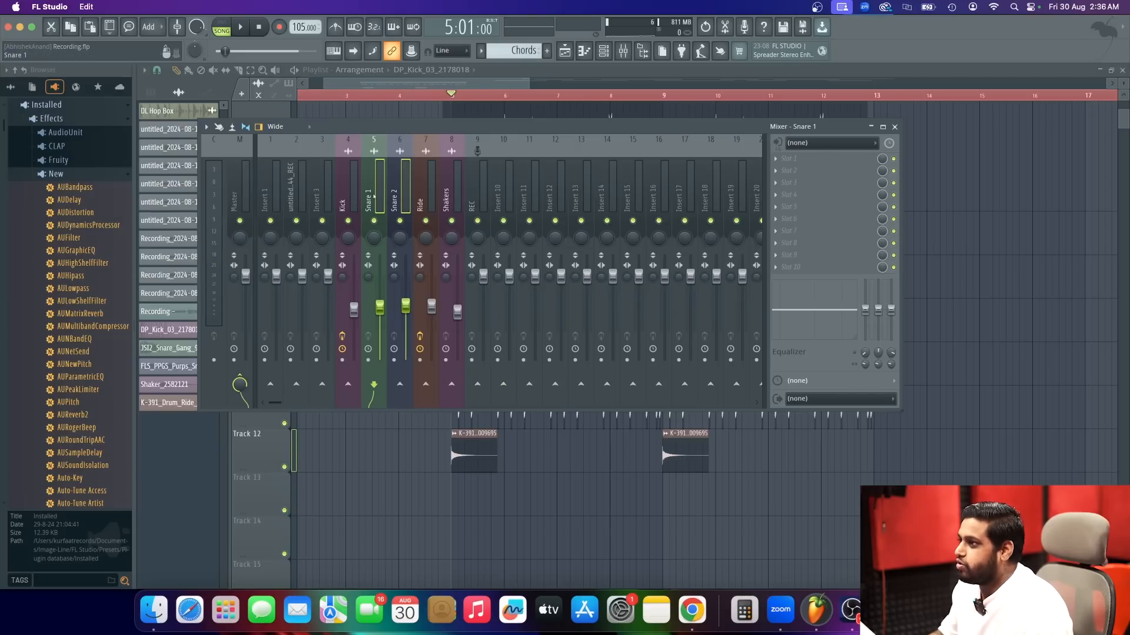
pyautogui.click(376, 205)
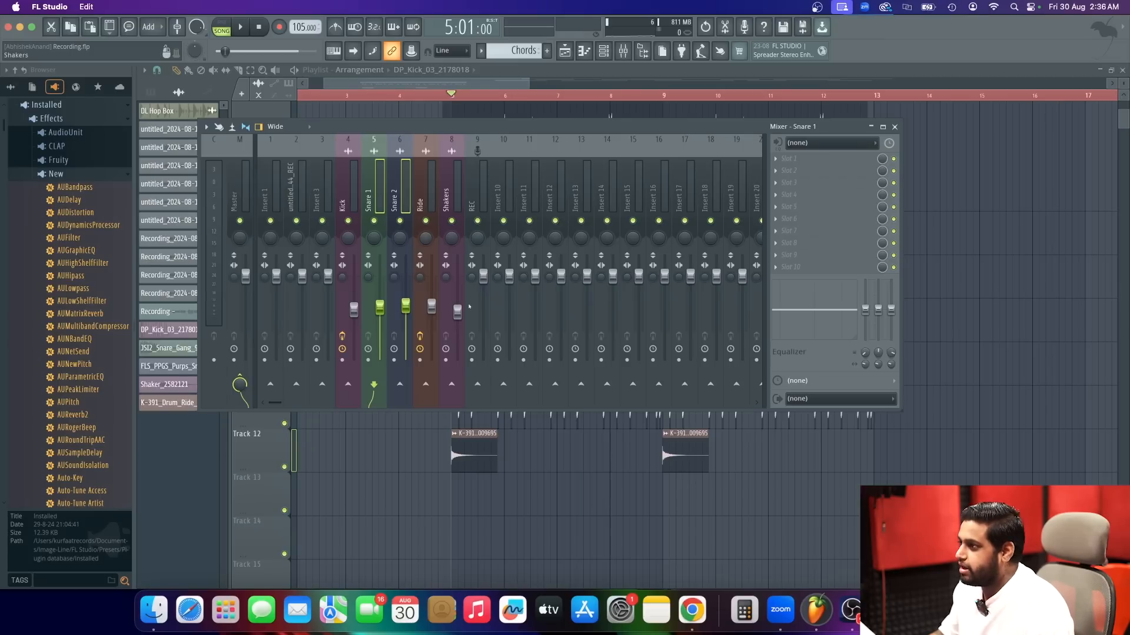
pyautogui.rightClick(504, 386)
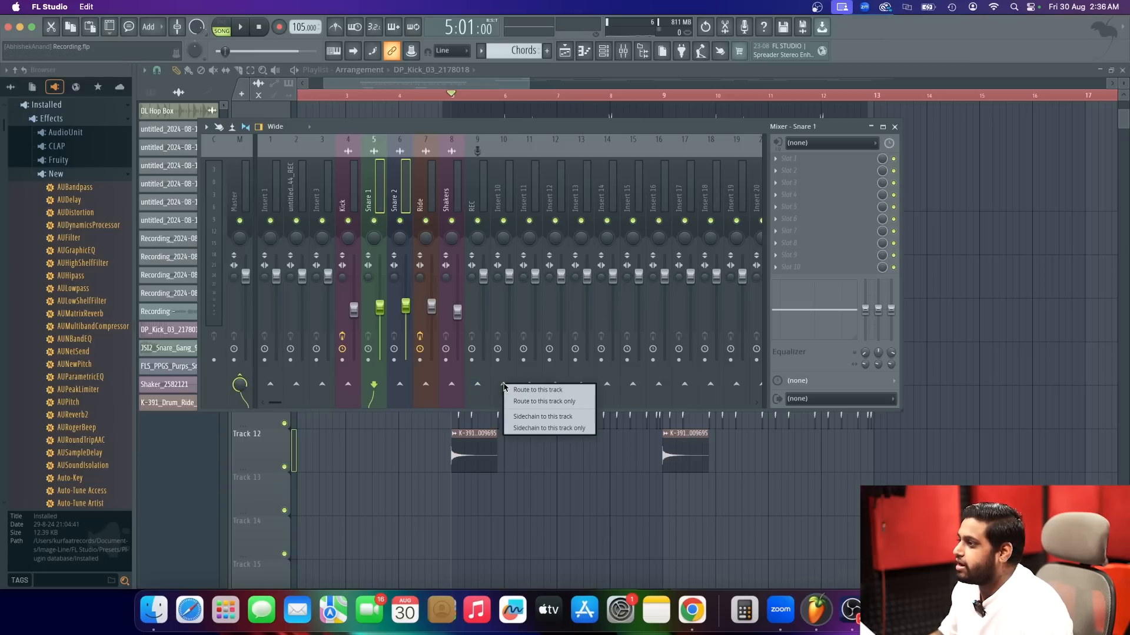
pyautogui.click(537, 403)
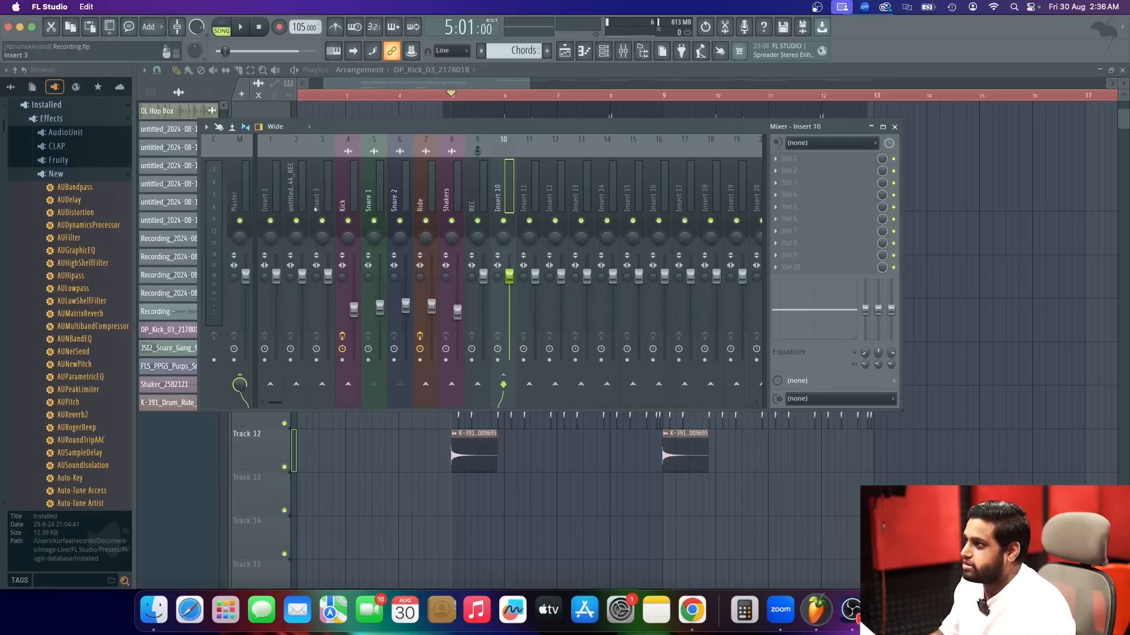
pyautogui.doubleClick(507, 196)
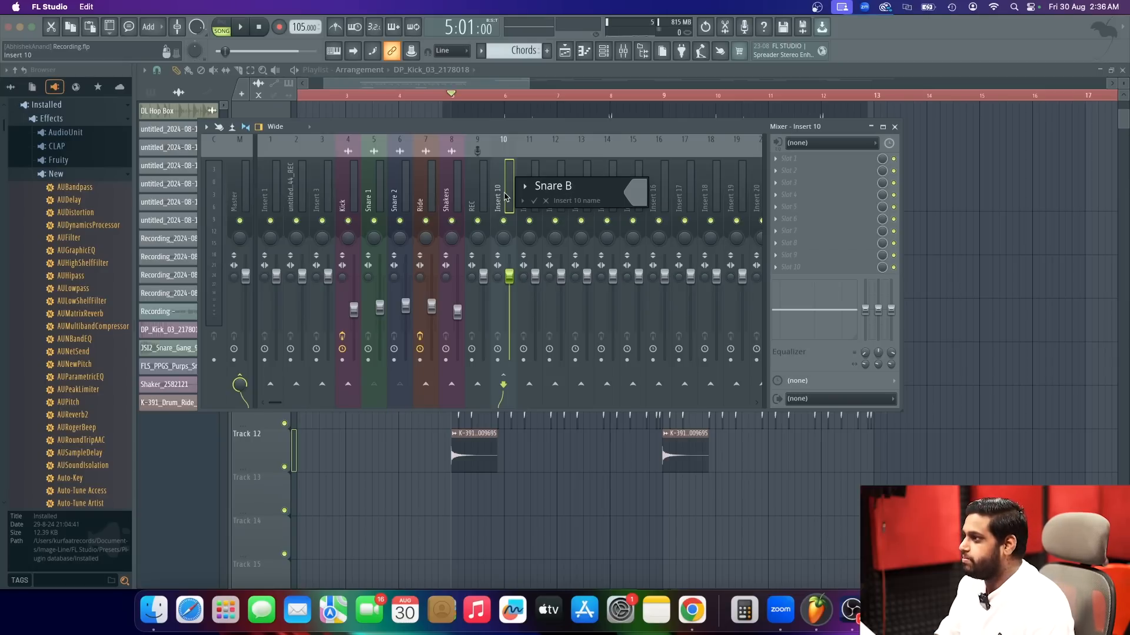
pyautogui.press('Return')
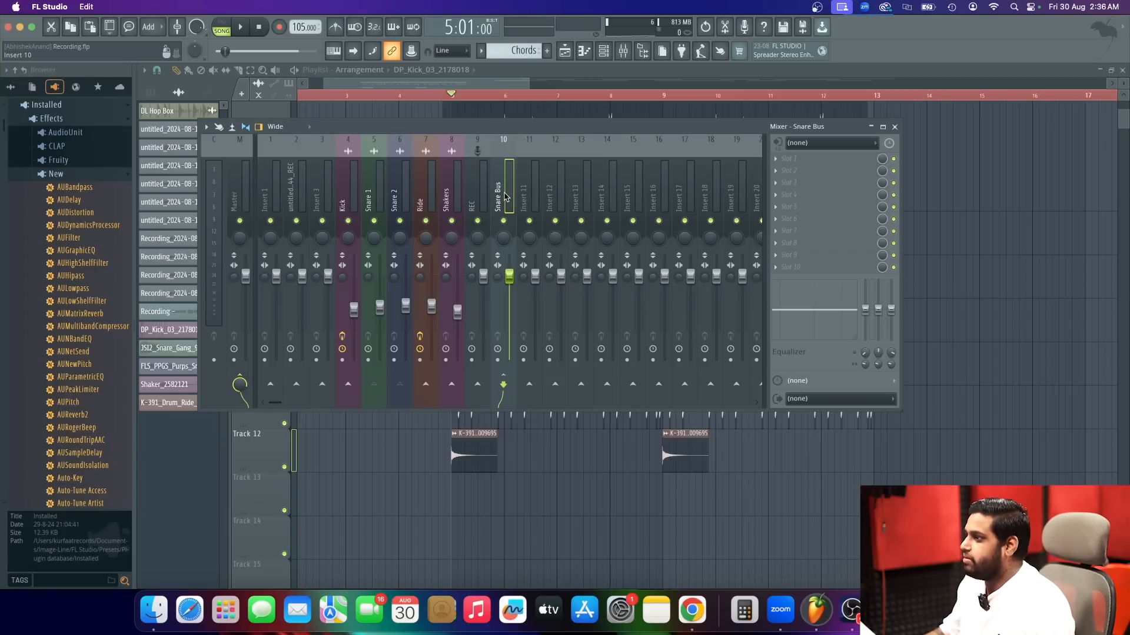
# Add Fruity Parametric EQ 2 in the Snare Bus's first slot and change band 1 to a high pass.
pyautogui.click(804, 162)
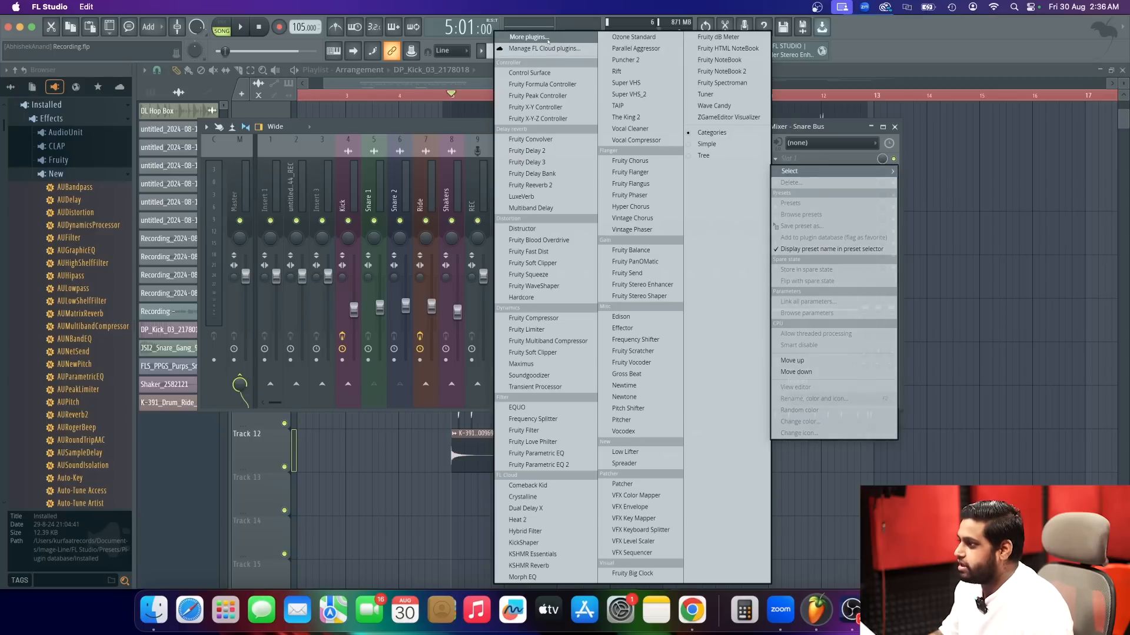
pyautogui.click(576, 466)
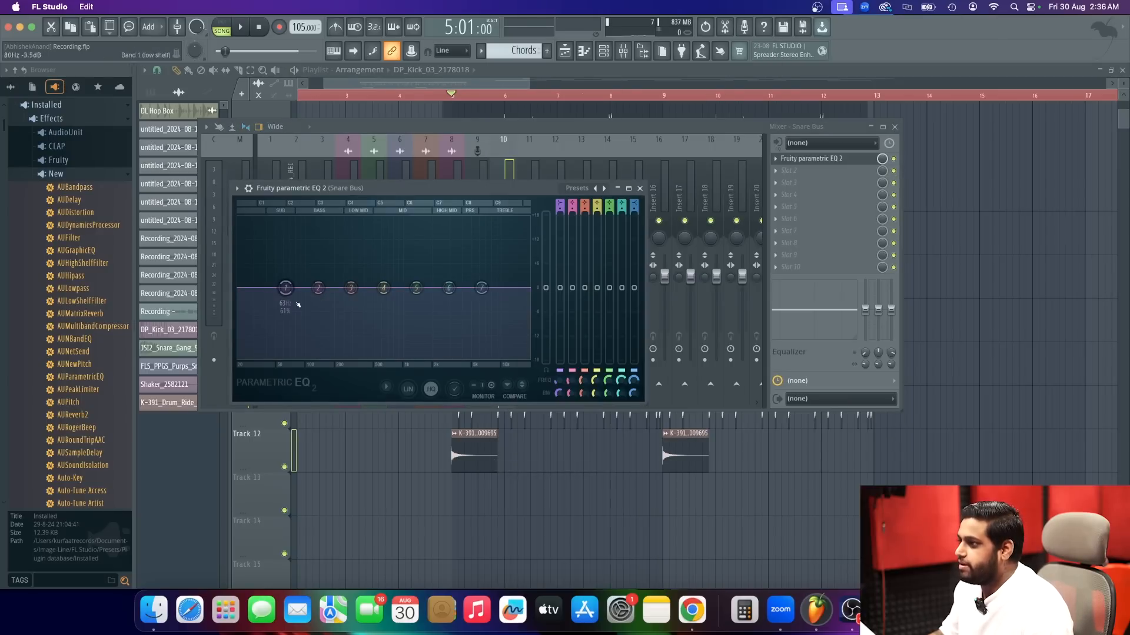
pyautogui.rightClick(285, 289)
pyautogui.click(348, 354)
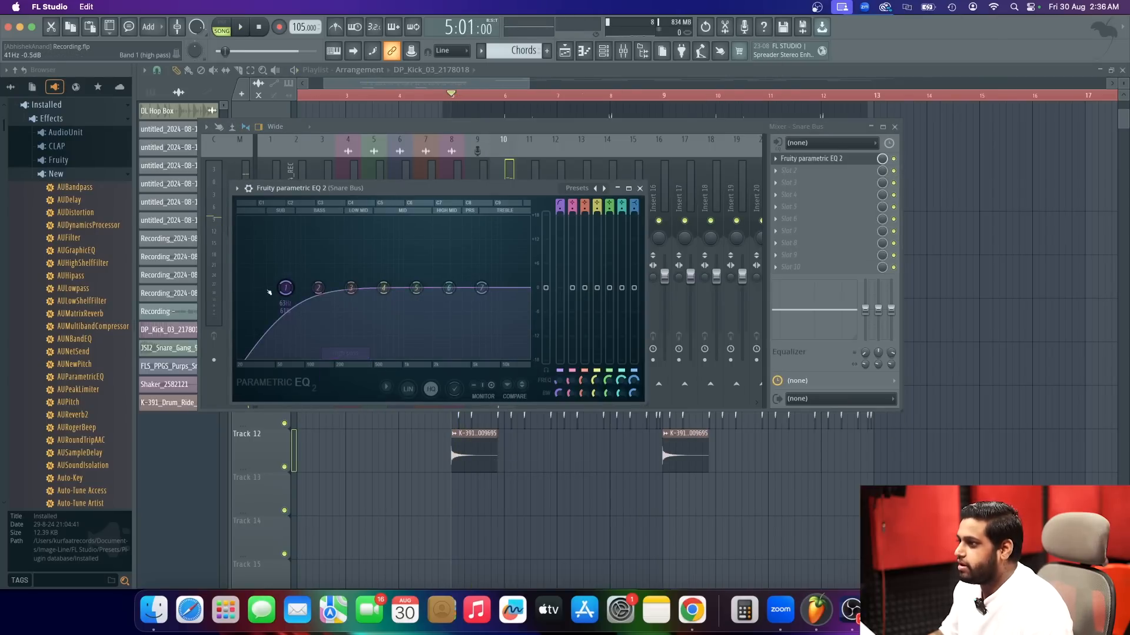
# Raise the Snare Bus EQ's band 1 high-pass cutoff to just above band 2 while auditioning it in playback.
pyautogui.press('space')
pyautogui.moveTo(285, 288); pyautogui.dragTo(328, 288)
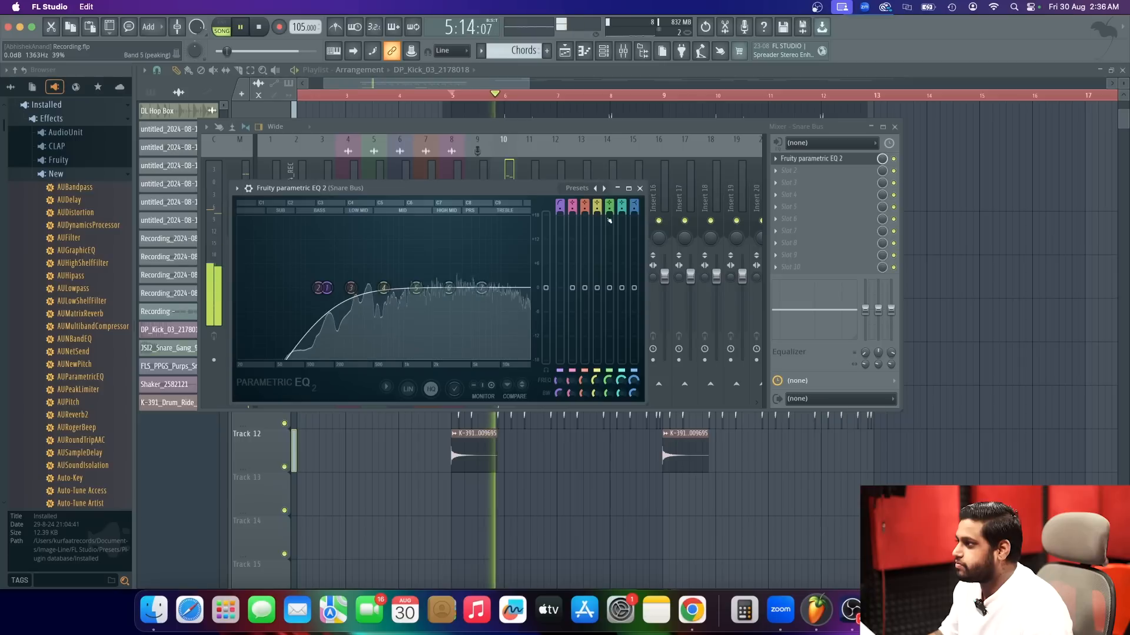
pyautogui.click(639, 189)
pyautogui.press('space')
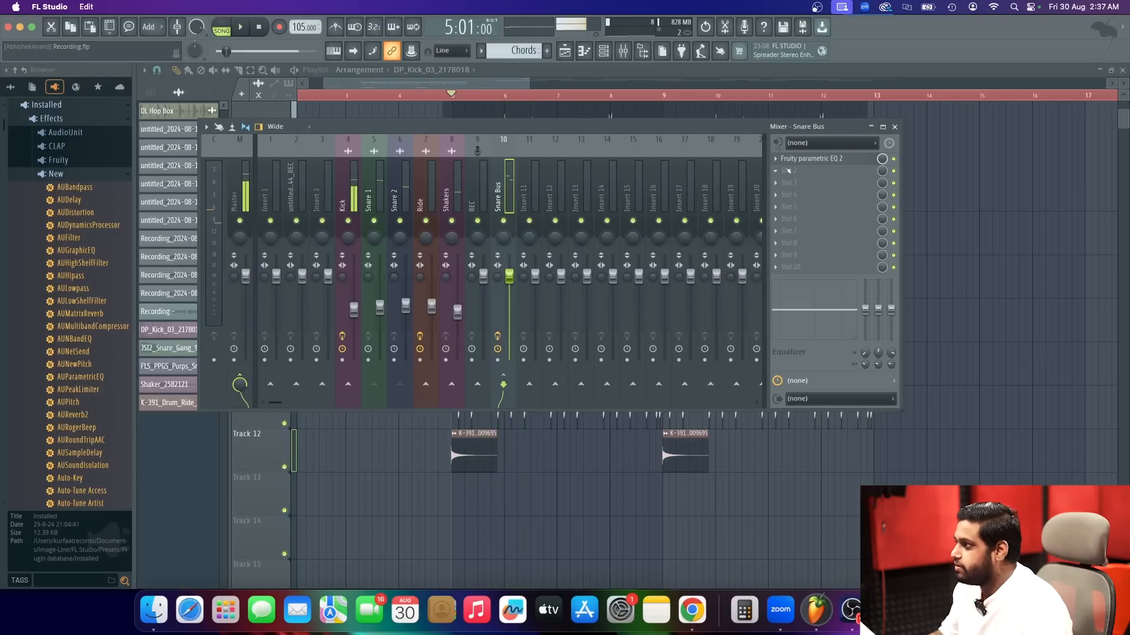
# Add Fruity Limiter in the Snare Bus's second effect slot.
pyautogui.click(788, 171)
pyautogui.click(552, 38)
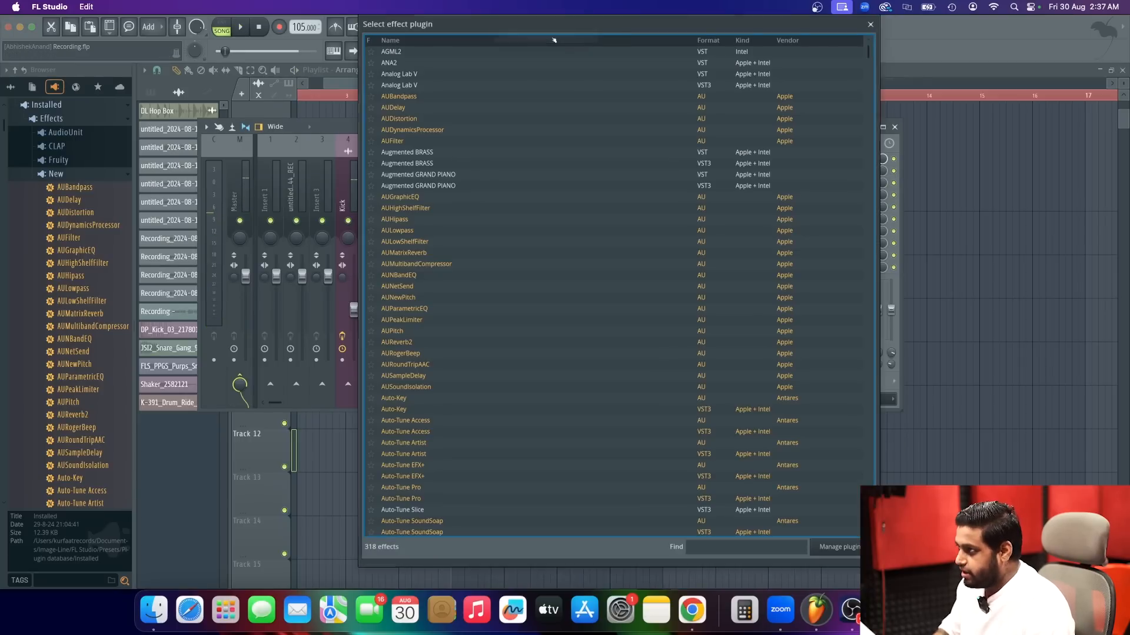
pyautogui.write('limi')
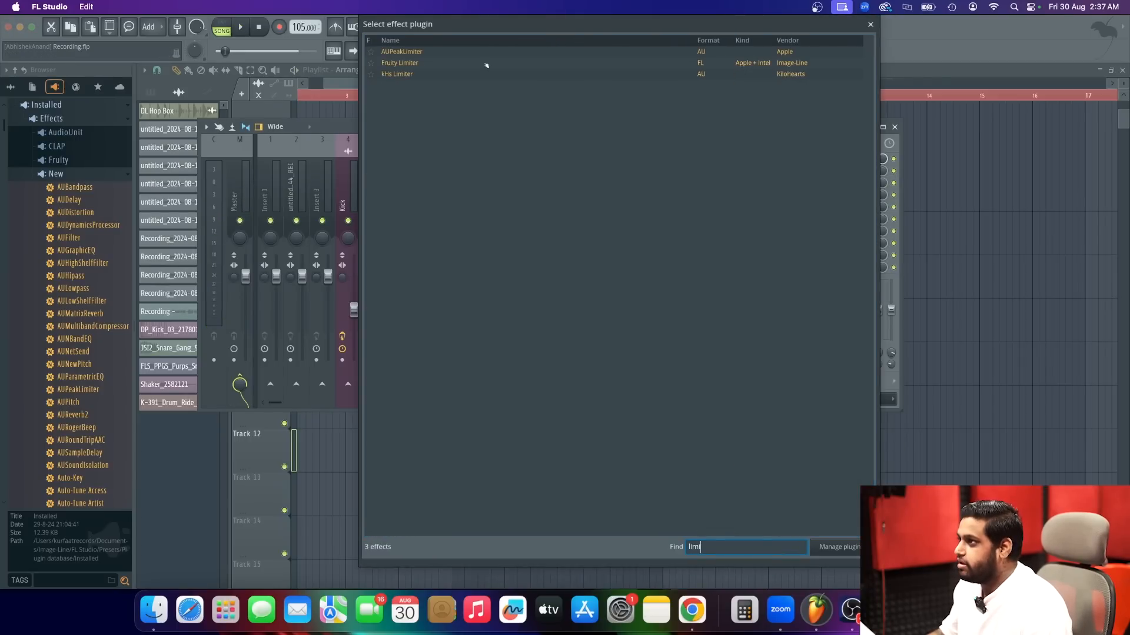
pyautogui.doubleClick(486, 63)
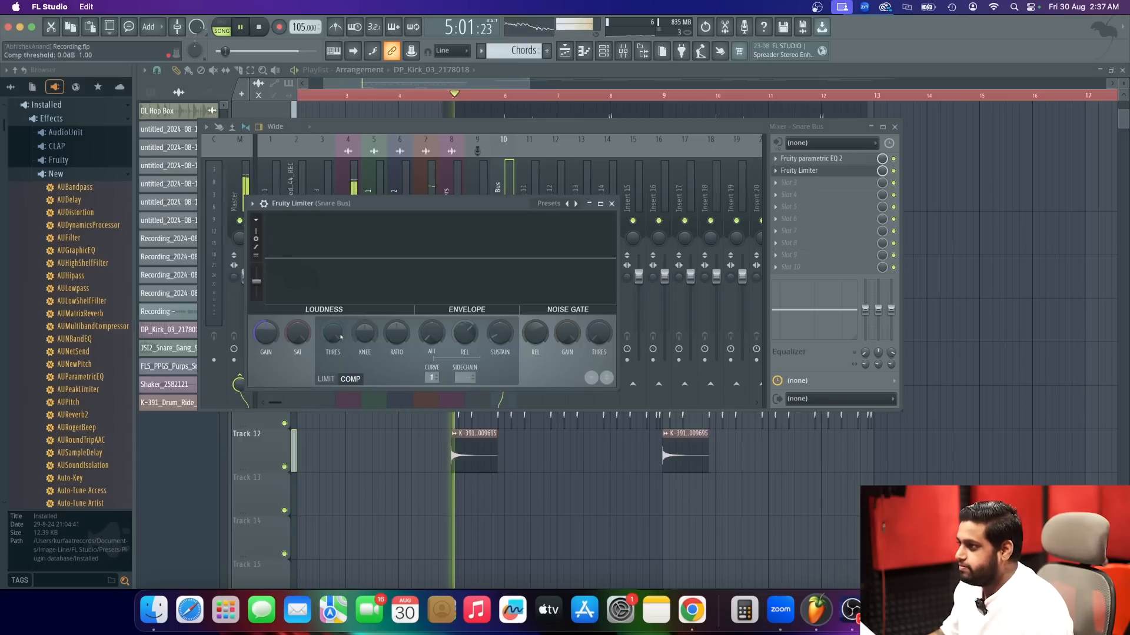
# Set the limiter's compressor threshold to -16 dB and ratio to 6.9:1, and adjust its gain during playback.
pyautogui.moveTo(340, 337); pyautogui.dragTo(341, 377)
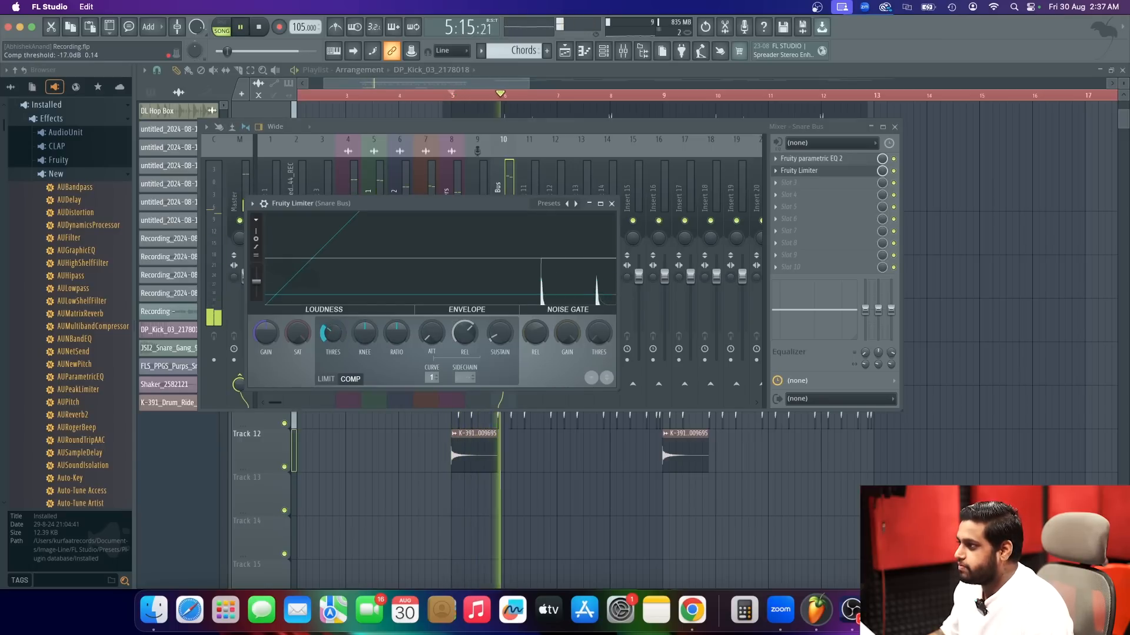
pyautogui.moveTo(398, 335); pyautogui.dragTo(398, 298)
pyautogui.moveTo(332, 334); pyautogui.dragTo(333, 333)
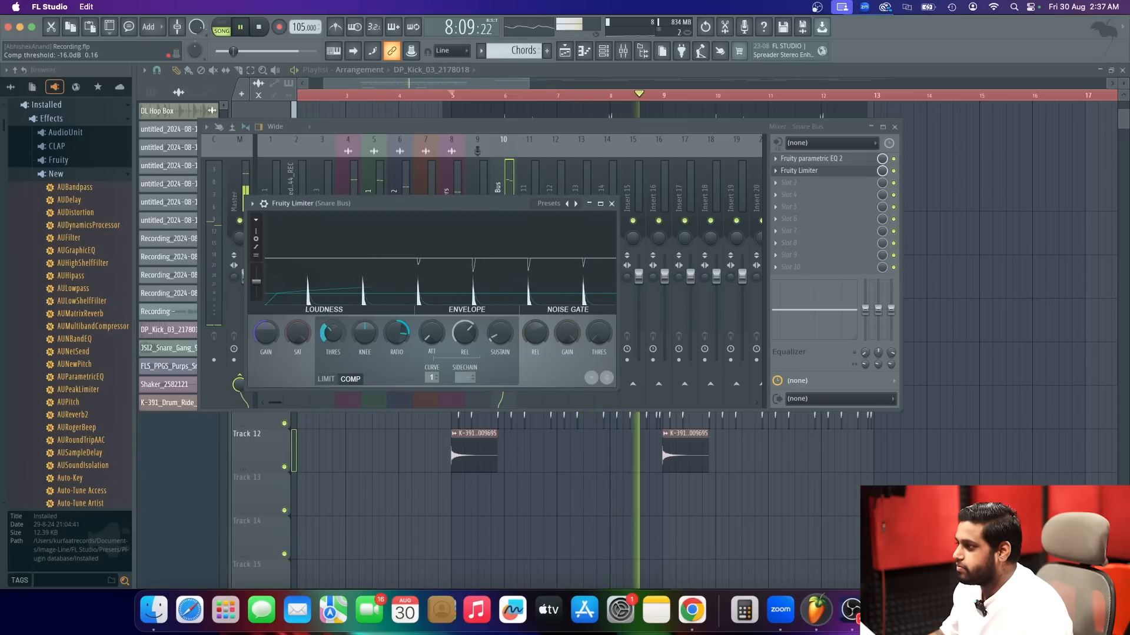
pyautogui.press('space')
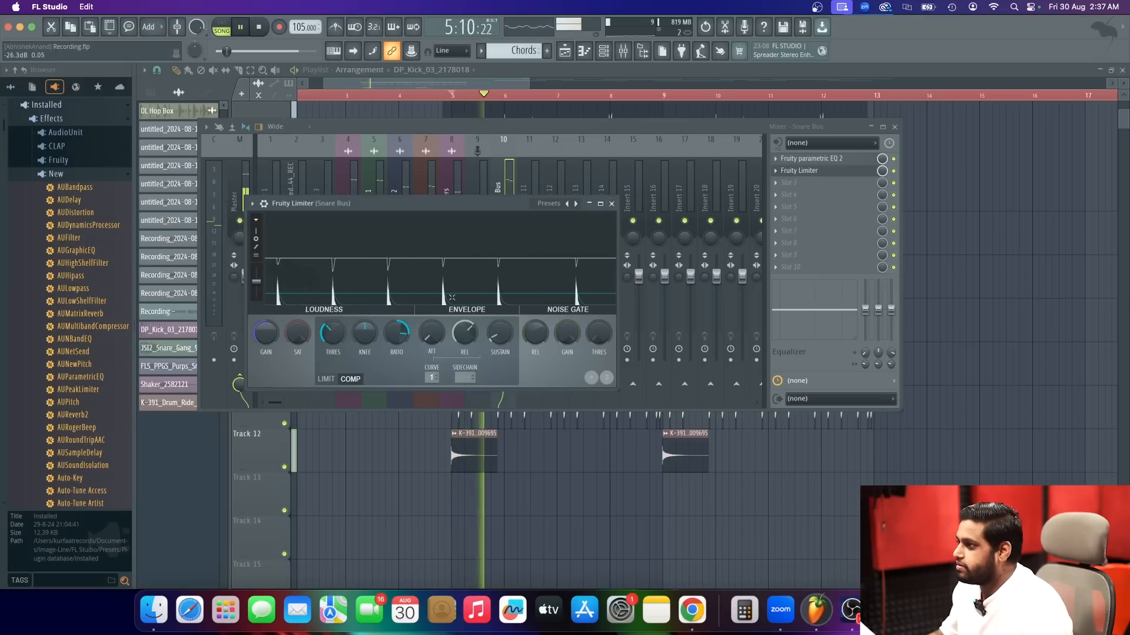
pyautogui.moveTo(264, 334); pyautogui.dragTo(265, 322)
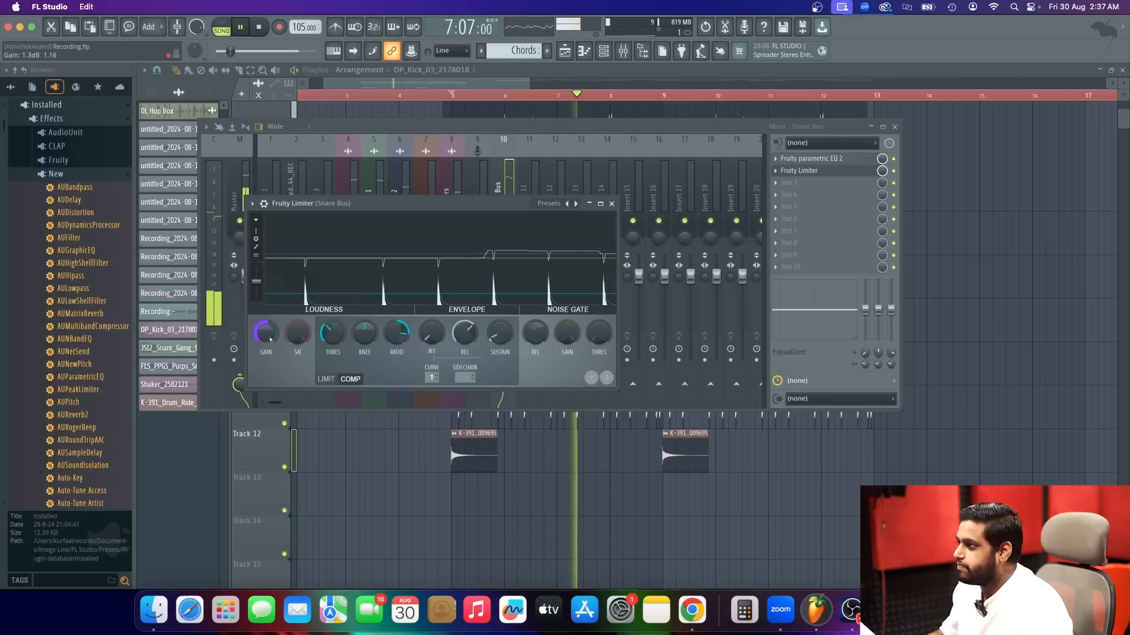
pyautogui.press('space')
pyautogui.click(611, 203)
# Add Fruity Reeverb 2 in the Snare Bus's third effect slot.
pyautogui.click(802, 189)
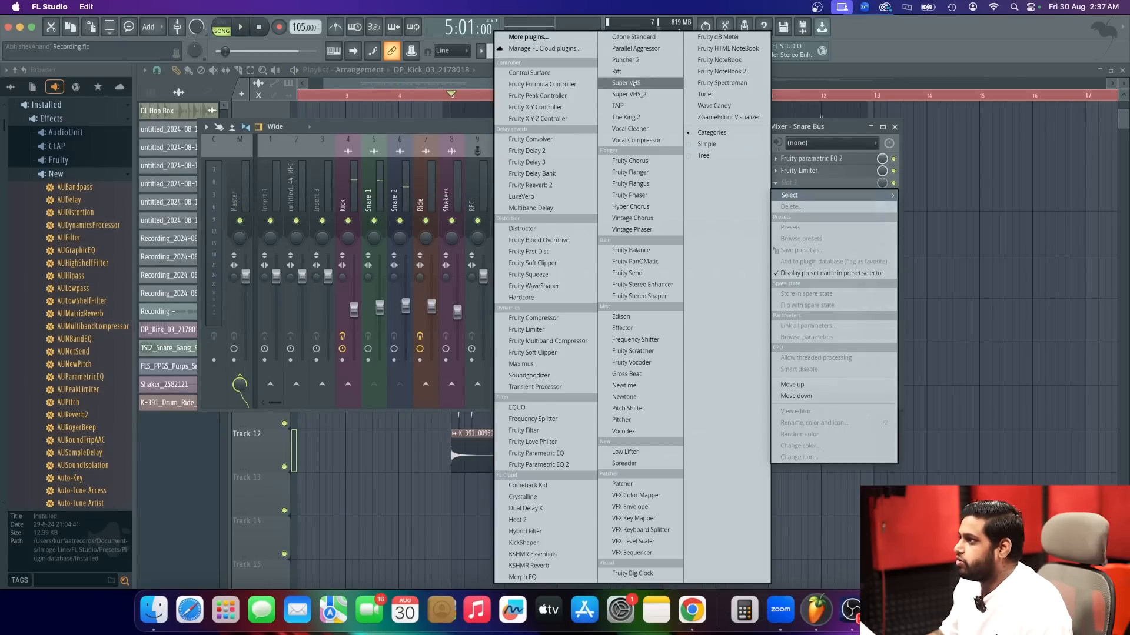
pyautogui.click(585, 40)
pyautogui.write('ree')
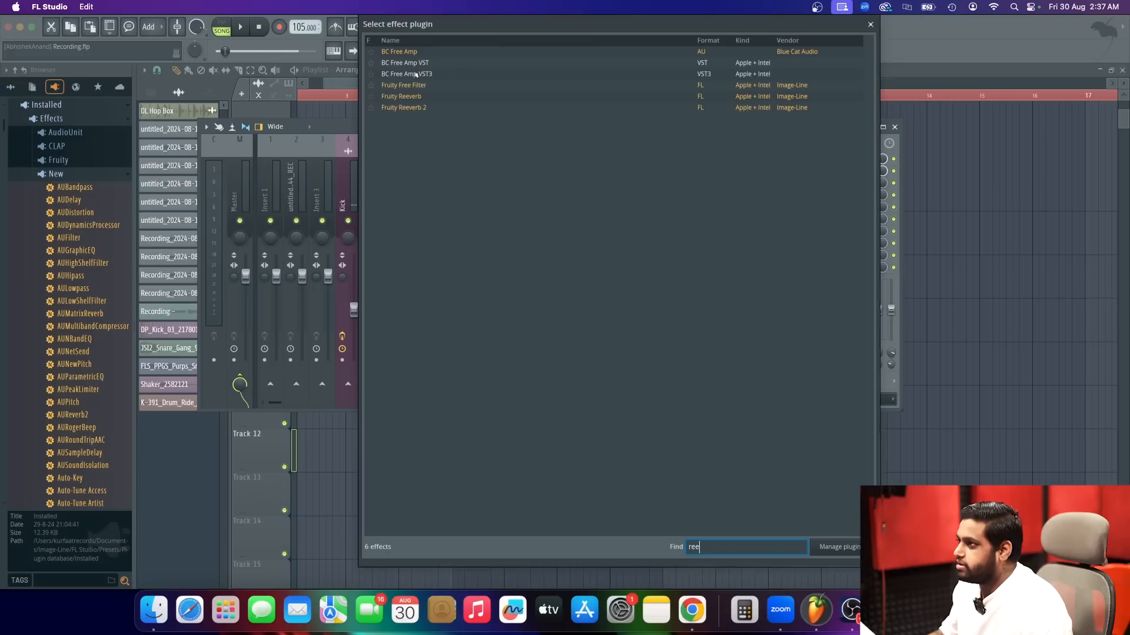
pyautogui.doubleClick(429, 107)
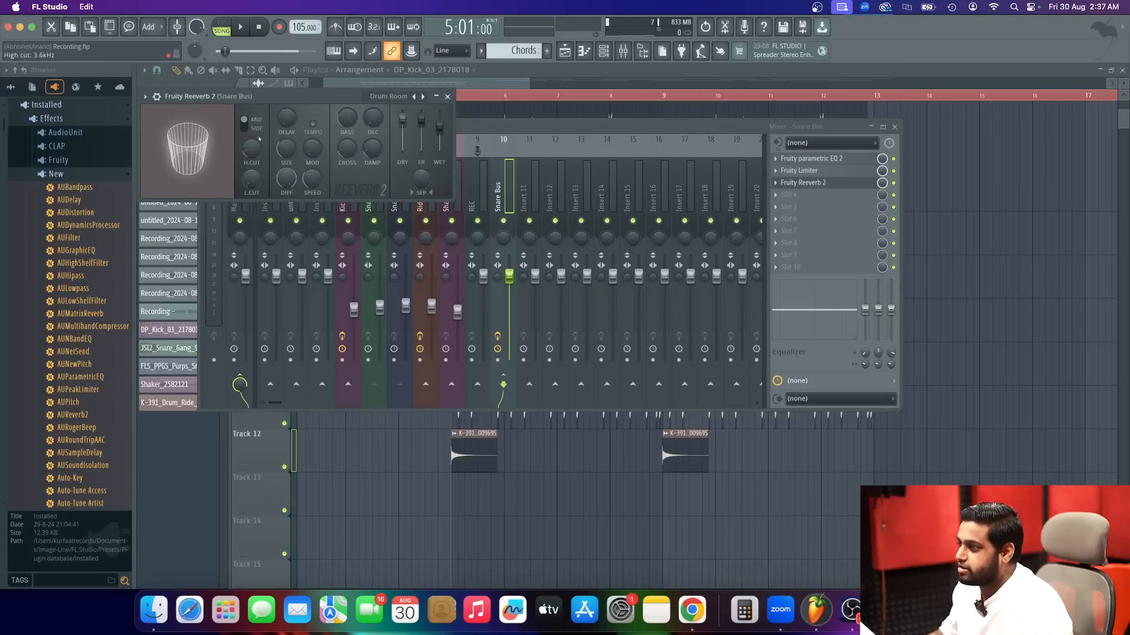
# Try the Drum Room reverb with a larger room size, 1.0 sec decay and 55% wet level during playback.
pyautogui.moveTo(286, 149); pyautogui.dragTo(287, 118)
pyautogui.moveTo(373, 118); pyautogui.dragTo(377, 117)
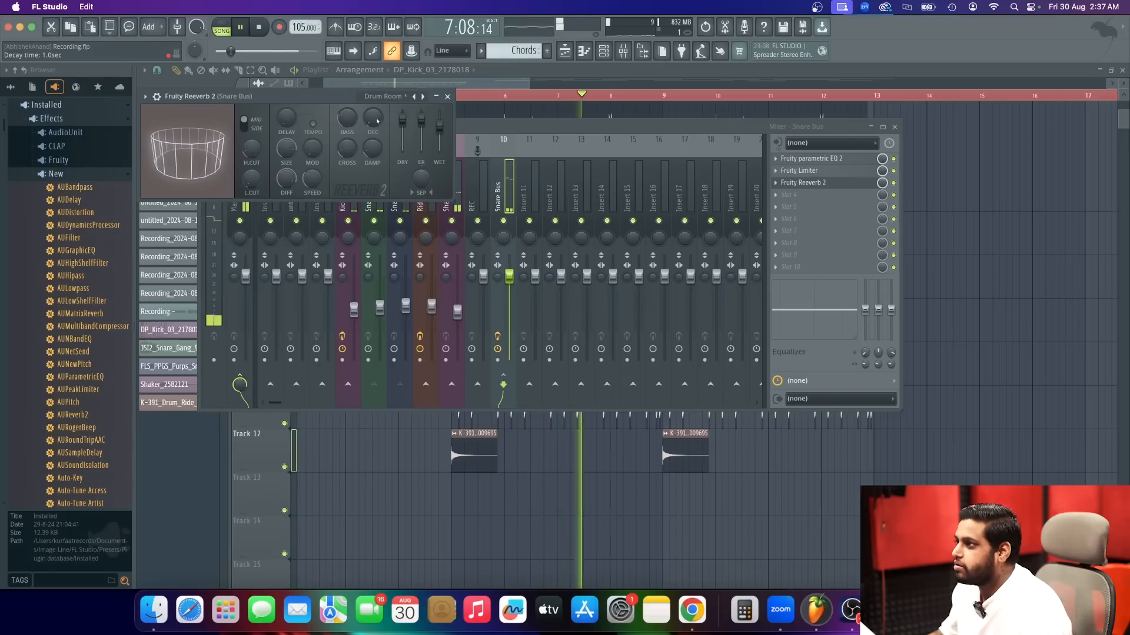
pyautogui.moveTo(440, 127); pyautogui.dragTo(440, 133)
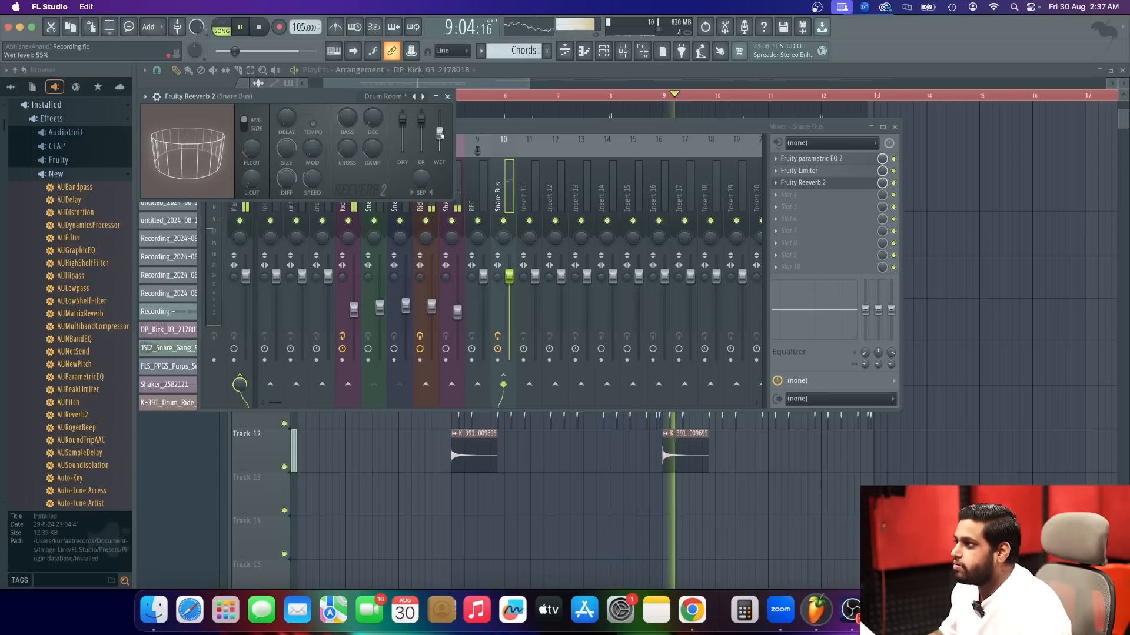
pyautogui.click(447, 96)
pyautogui.press('space')
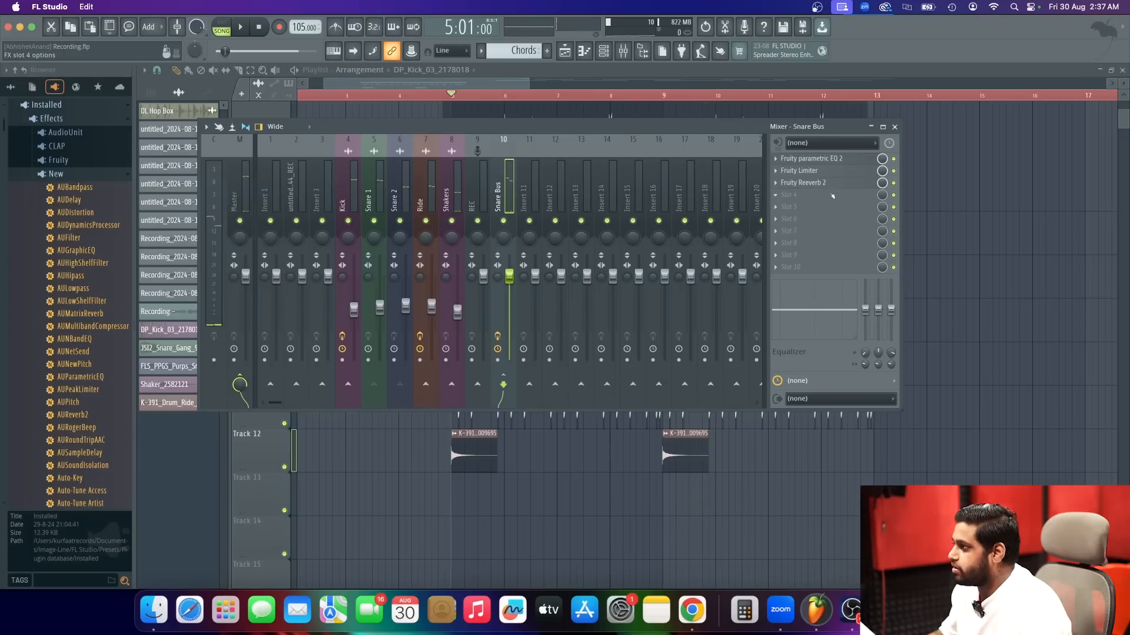
# Apply the Small Studio preset to the Snare Bus reverb and set its wet level to 66% while auditioning.
pyautogui.click(822, 187)
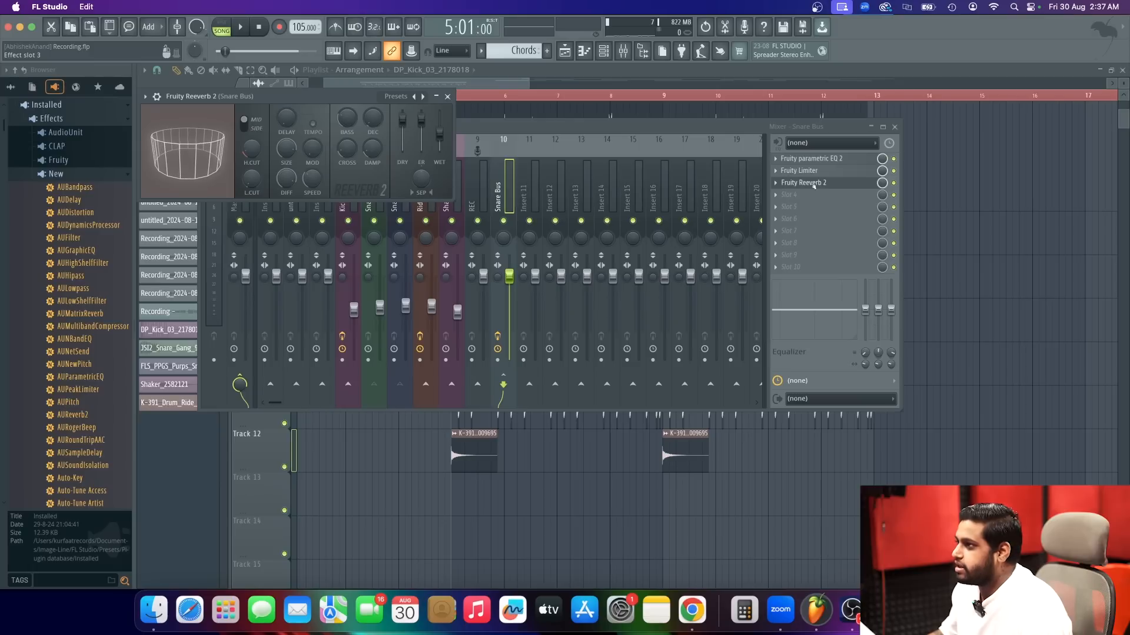
pyautogui.click(424, 96)
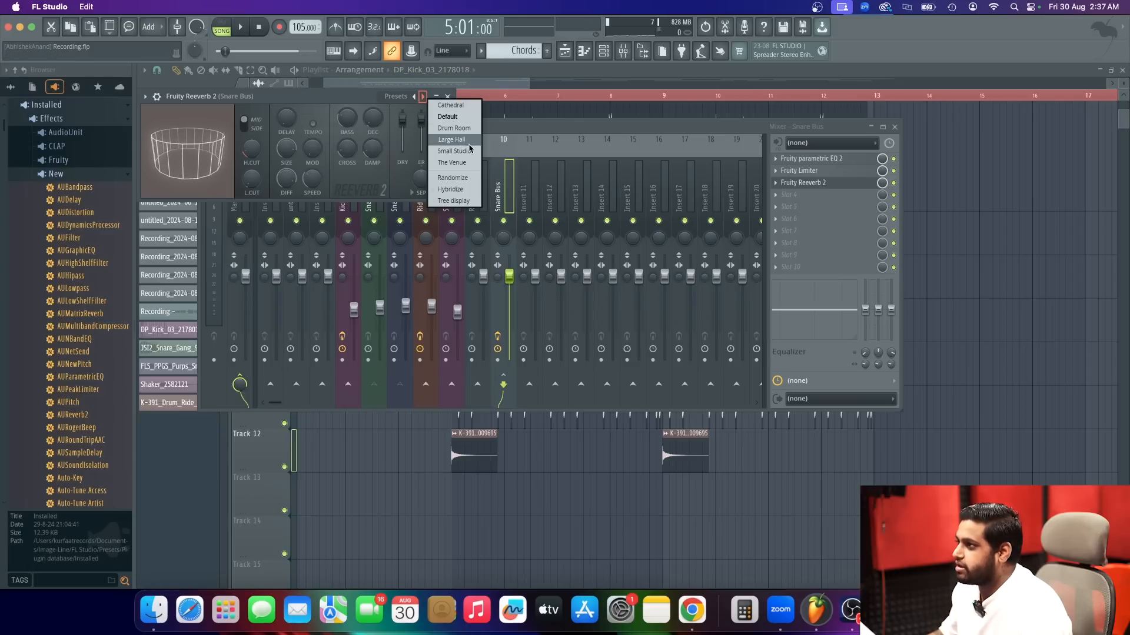
pyautogui.click(468, 152)
pyautogui.moveTo(195, 150); pyautogui.dragTo(194, 146)
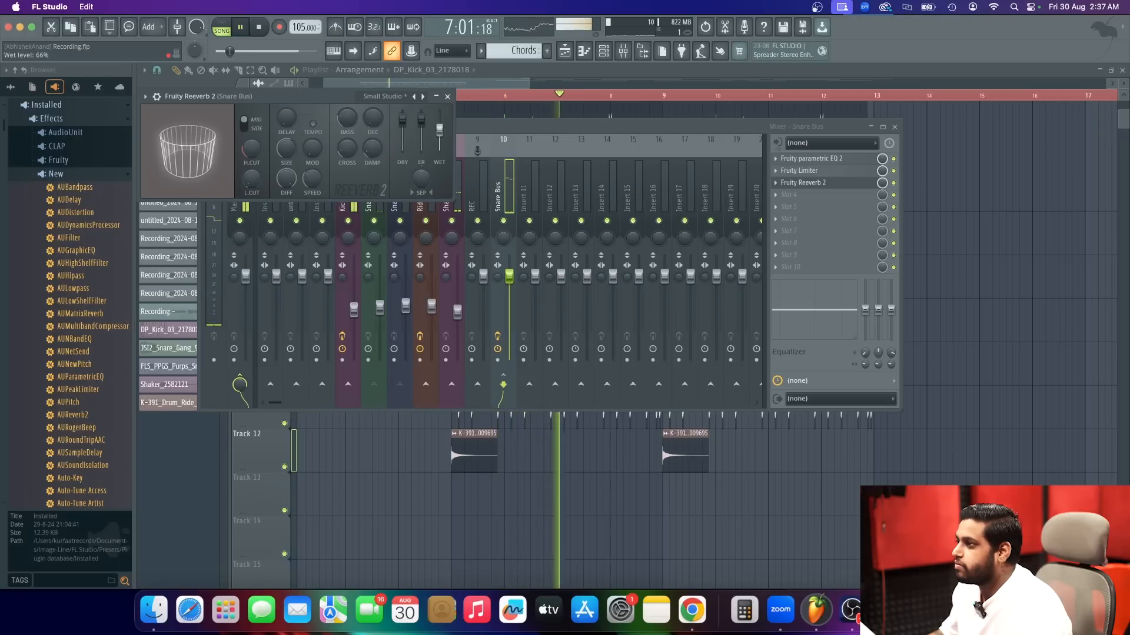
pyautogui.click(447, 97)
pyautogui.press('space')
# Add a second Fruity Limiter in the Snare Bus's fourth slot, lowering its compressor threshold and raising its ratio during playback.
pyautogui.click(794, 194)
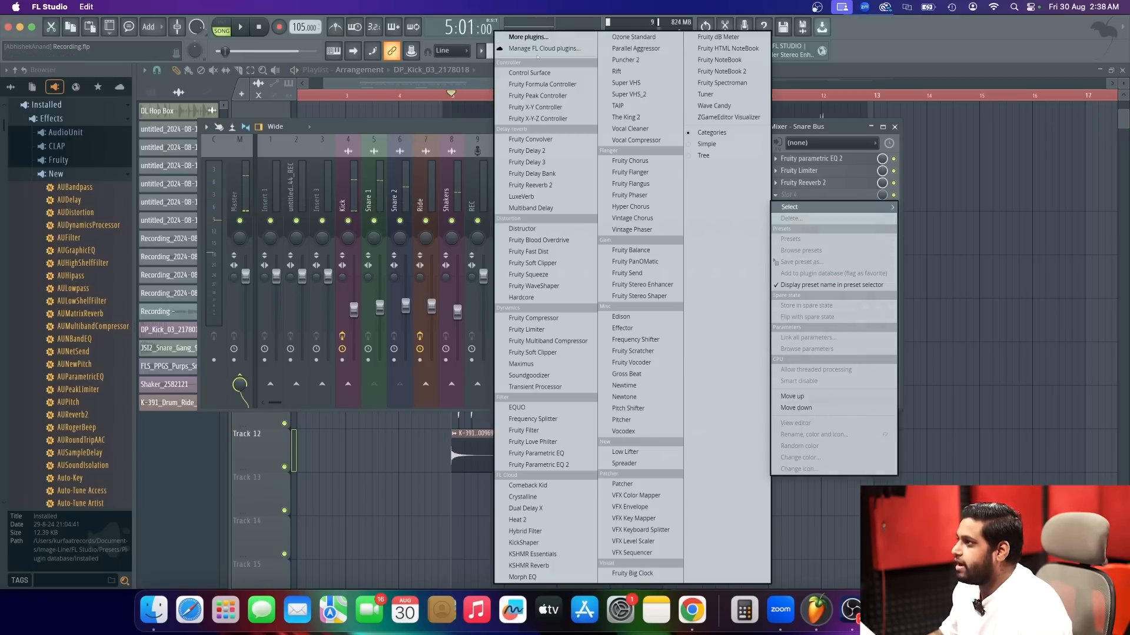
pyautogui.click(564, 41)
pyautogui.write('limi')
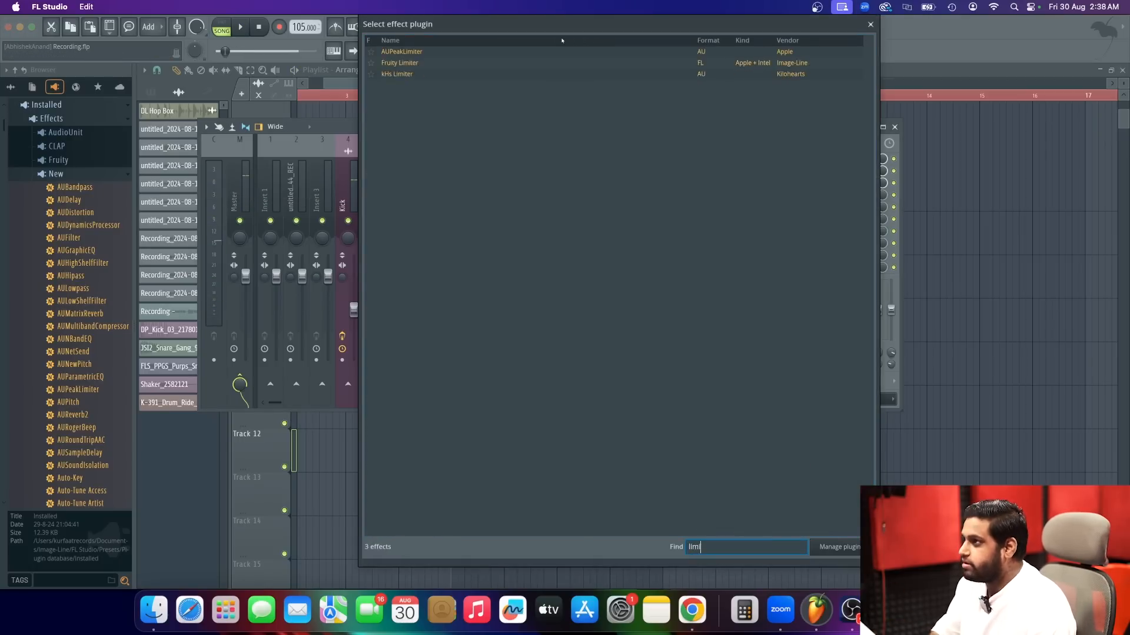
pyautogui.doubleClick(458, 63)
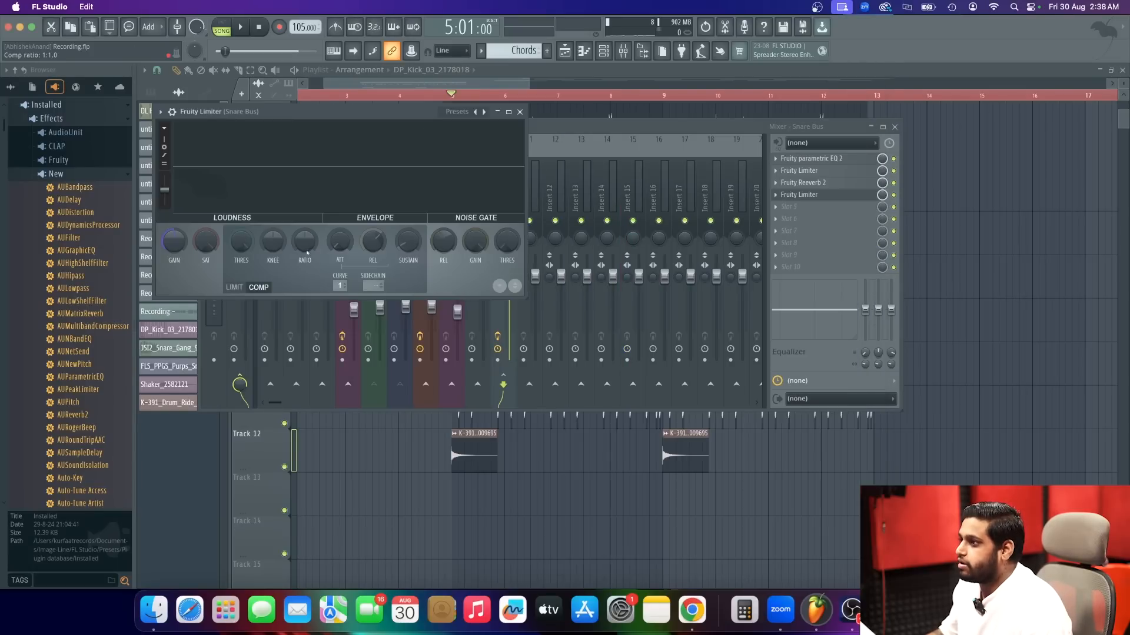
pyautogui.moveTo(371, 113); pyautogui.dragTo(456, 163)
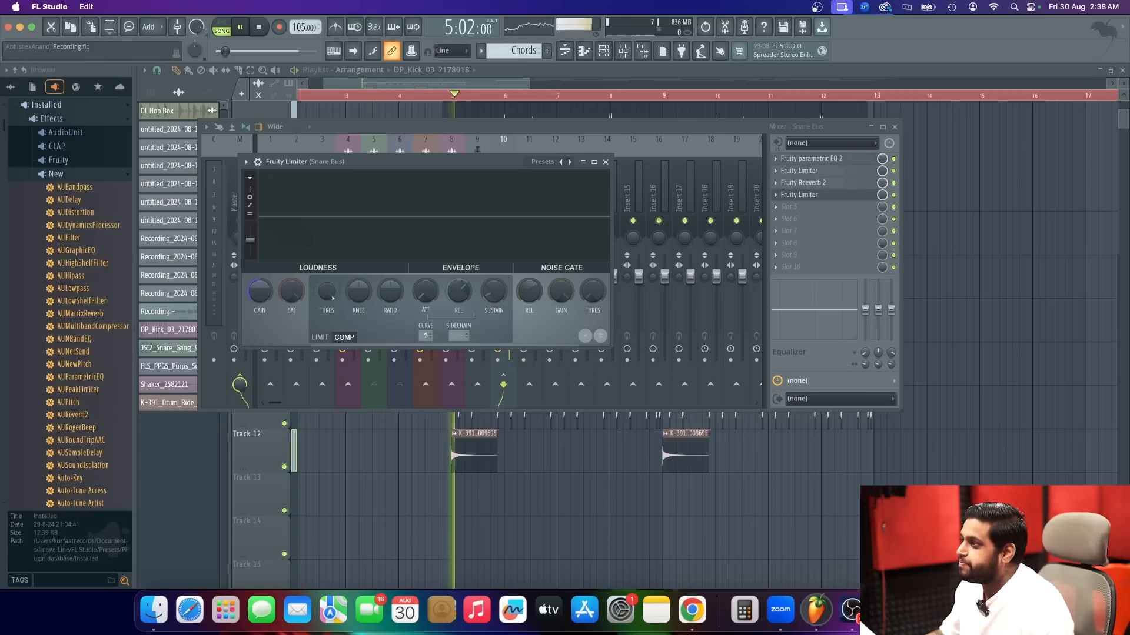
pyautogui.press('space')
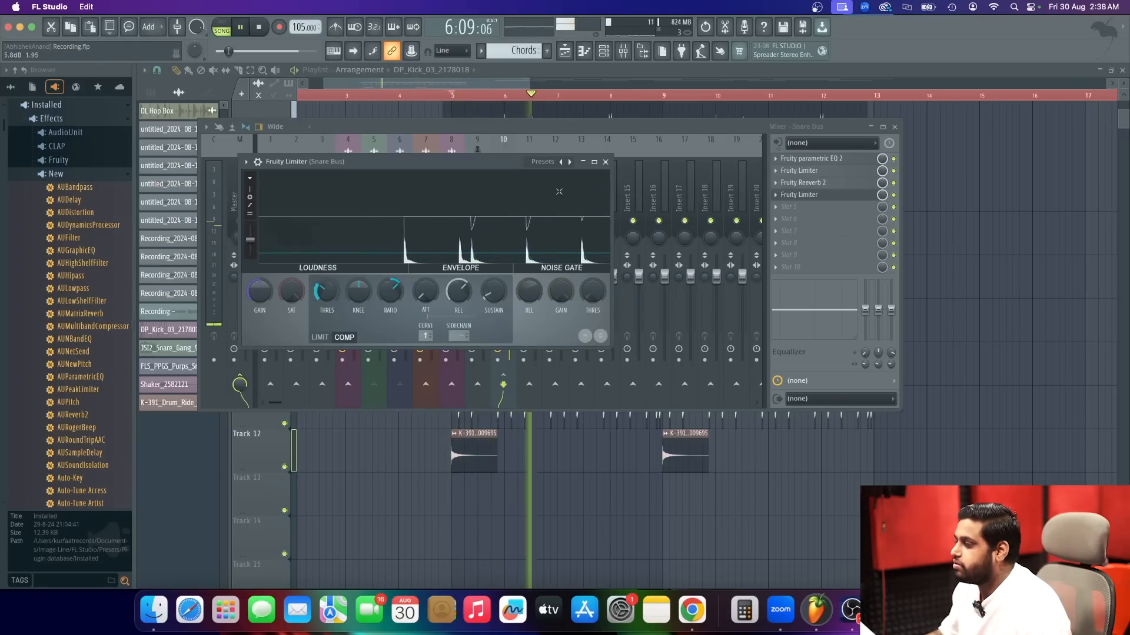
pyautogui.click(605, 163)
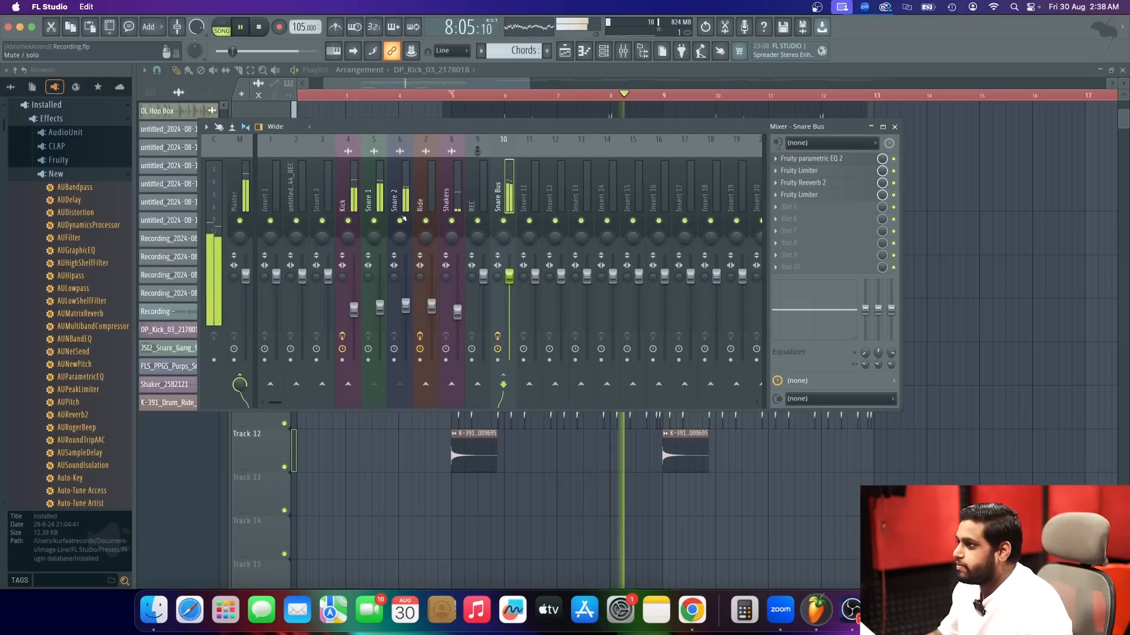
# Solo Snare 1 and Snare 2 in turn to compare them in playback, and clear the solo.
pyautogui.rightClick(375, 221)
pyautogui.press('space')
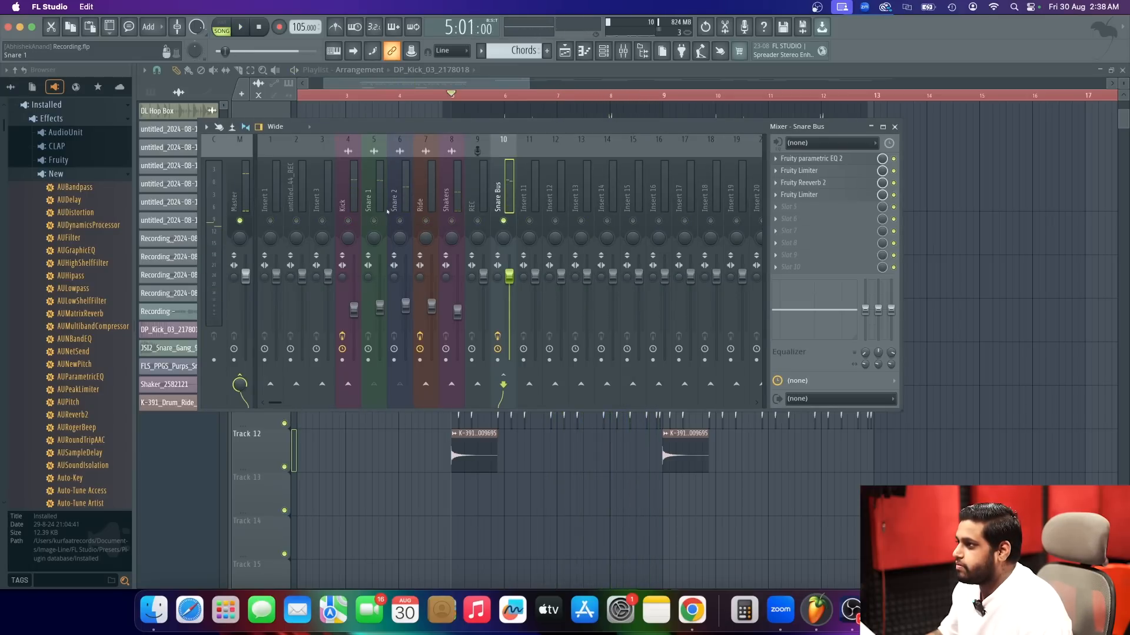
pyautogui.rightClick(400, 220)
pyautogui.press('space')
pyautogui.press('space')
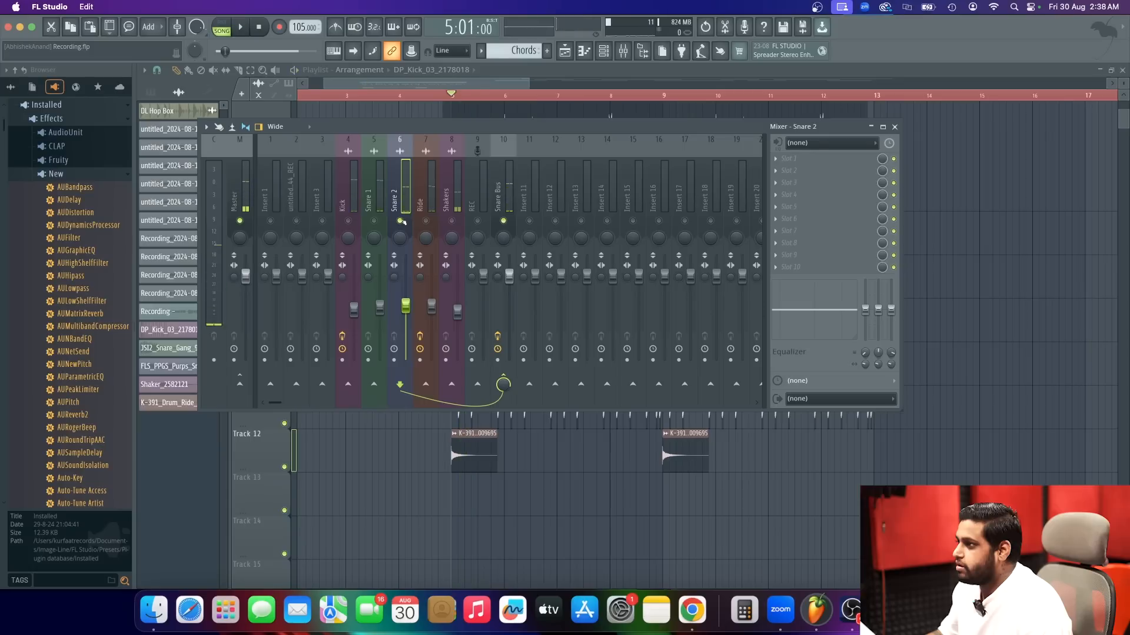
pyautogui.rightClick(401, 221)
# Raise the compressor threshold of the Snare Bus's first Fruity Limiter to -2.0 dB and audition it.
pyautogui.click(497, 193)
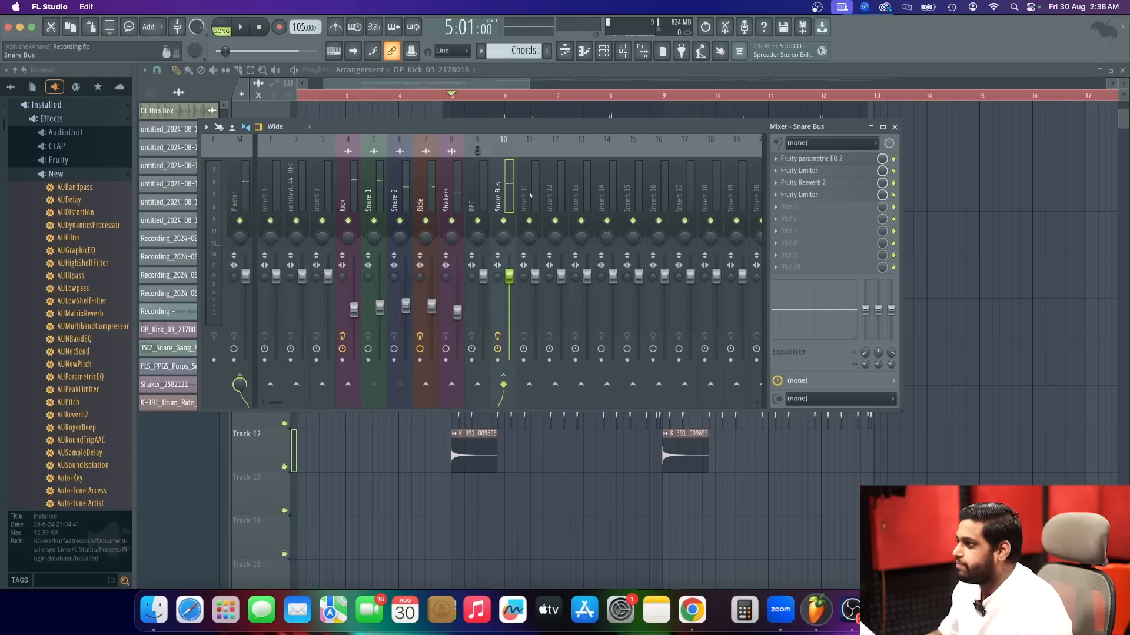
pyautogui.click(847, 171)
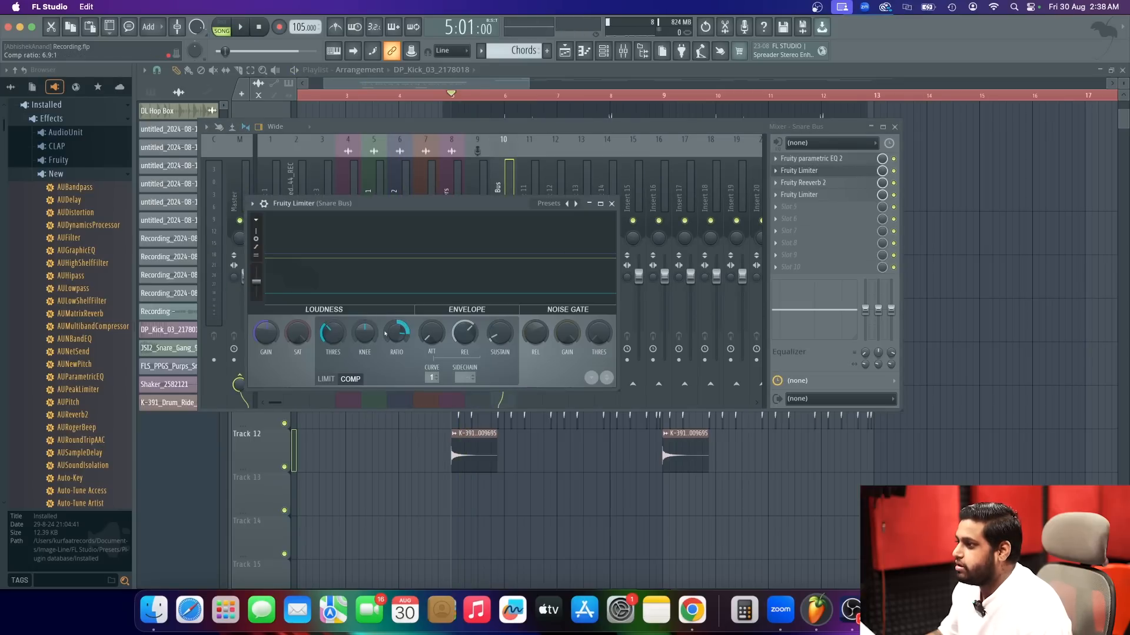
pyautogui.moveTo(333, 333); pyautogui.dragTo(333, 271)
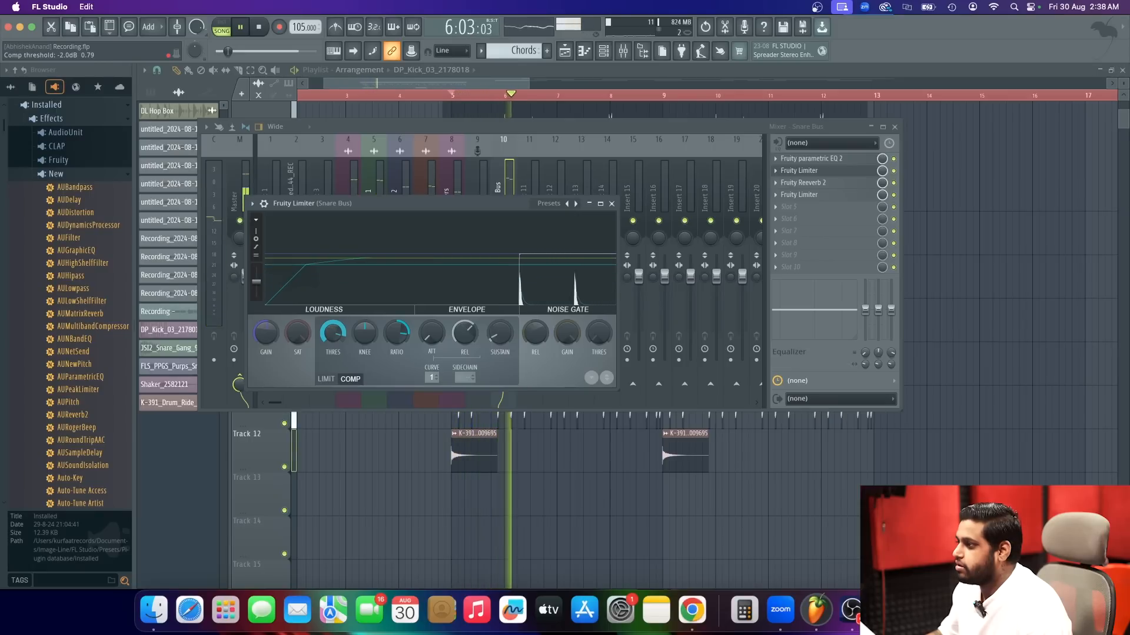
pyautogui.press('space')
pyautogui.press('Escape')
# Lower the Snare 1 fader slightly and raise the Snare 2 volume to 72%.
pyautogui.click(368, 290)
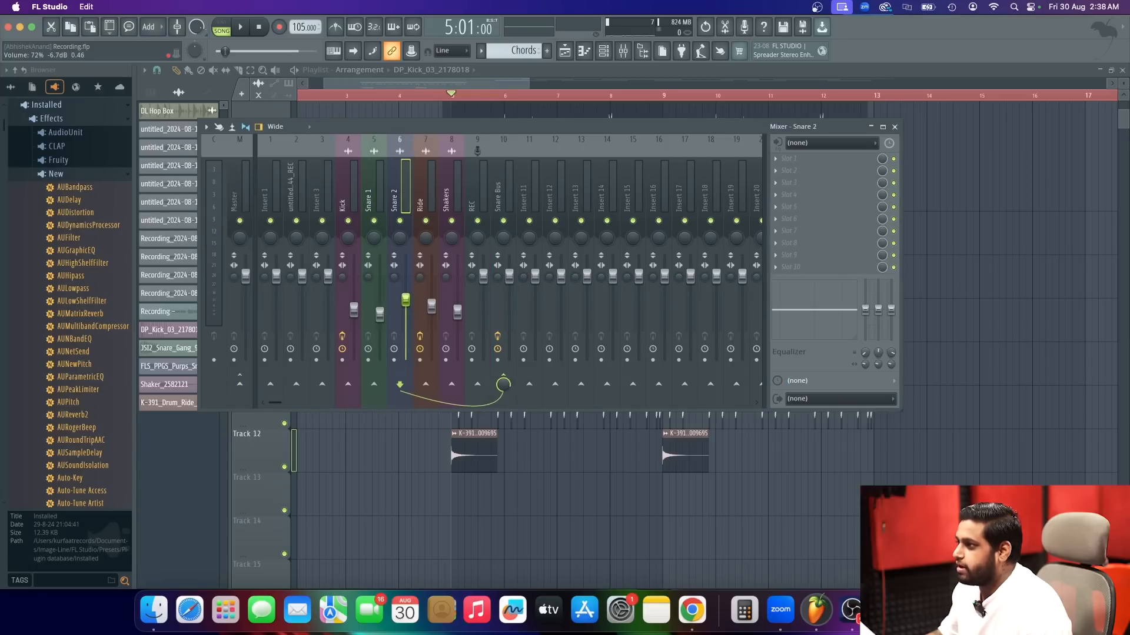
# Set the compressor threshold of the Fruity Limiter in the Snare Bus's fourth slot to -22.9 dB during playback.
pyautogui.click(513, 205)
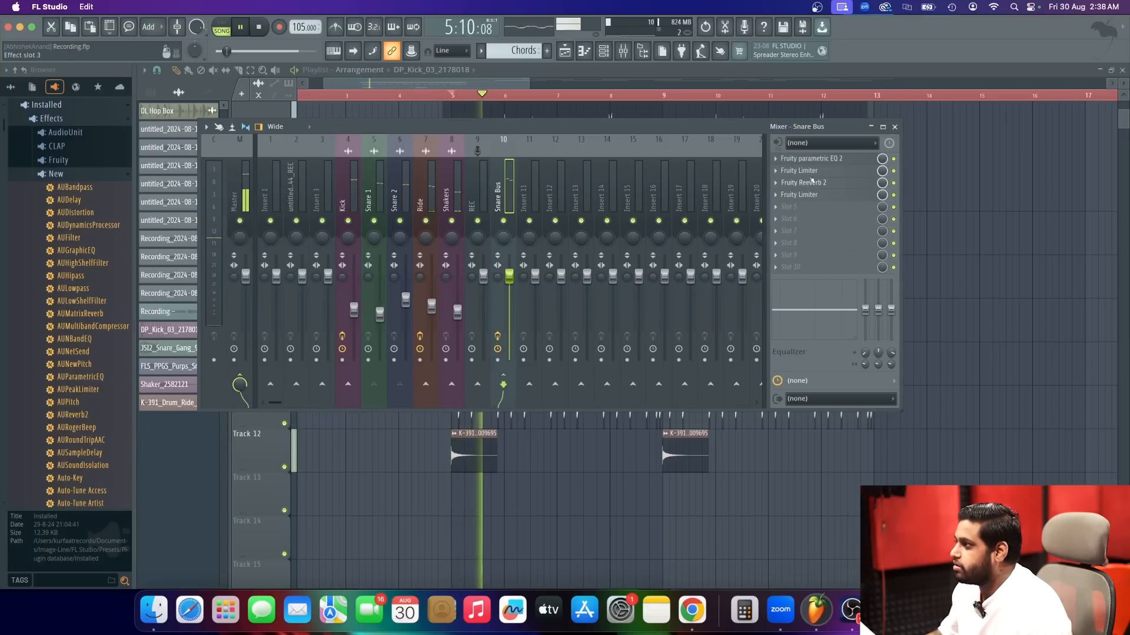
pyautogui.click(822, 196)
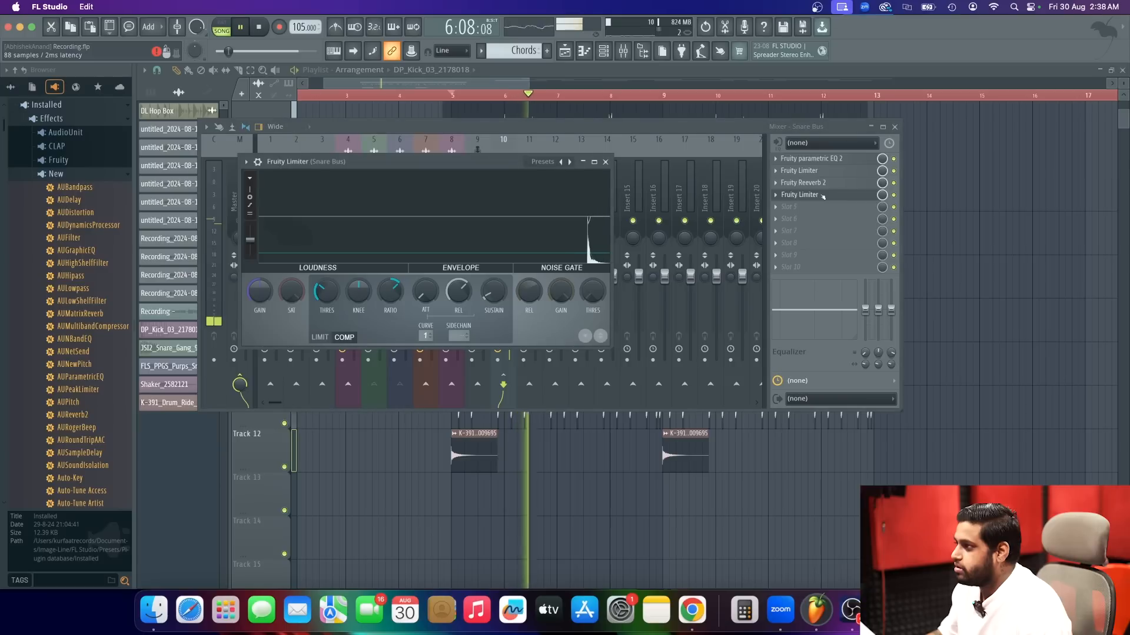
pyautogui.moveTo(327, 292); pyautogui.dragTo(326, 313)
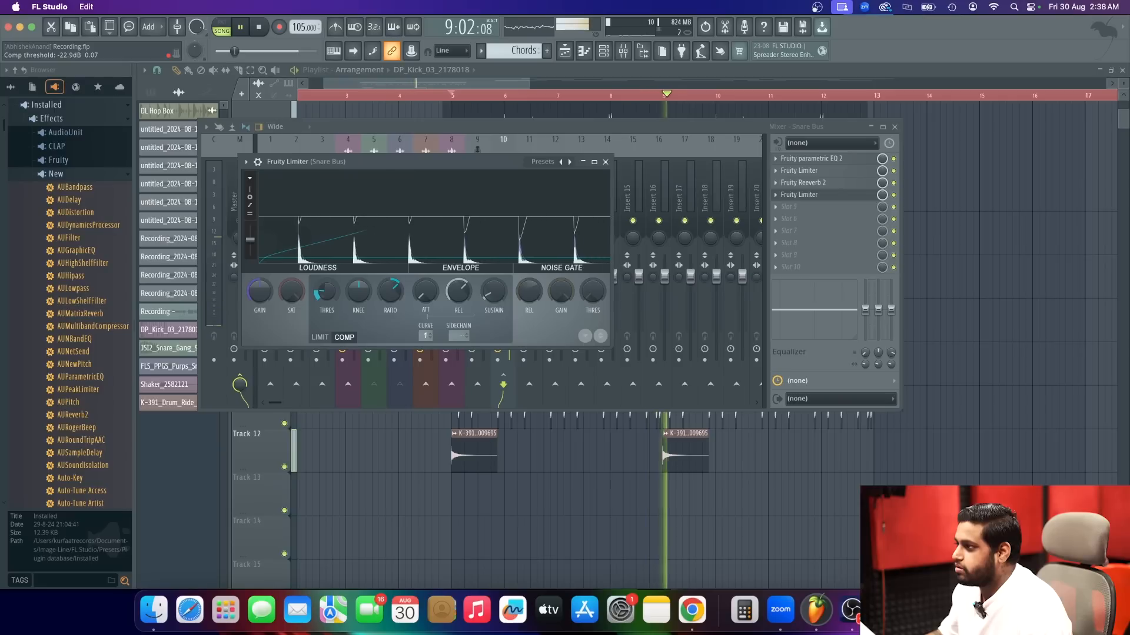
pyautogui.click(606, 162)
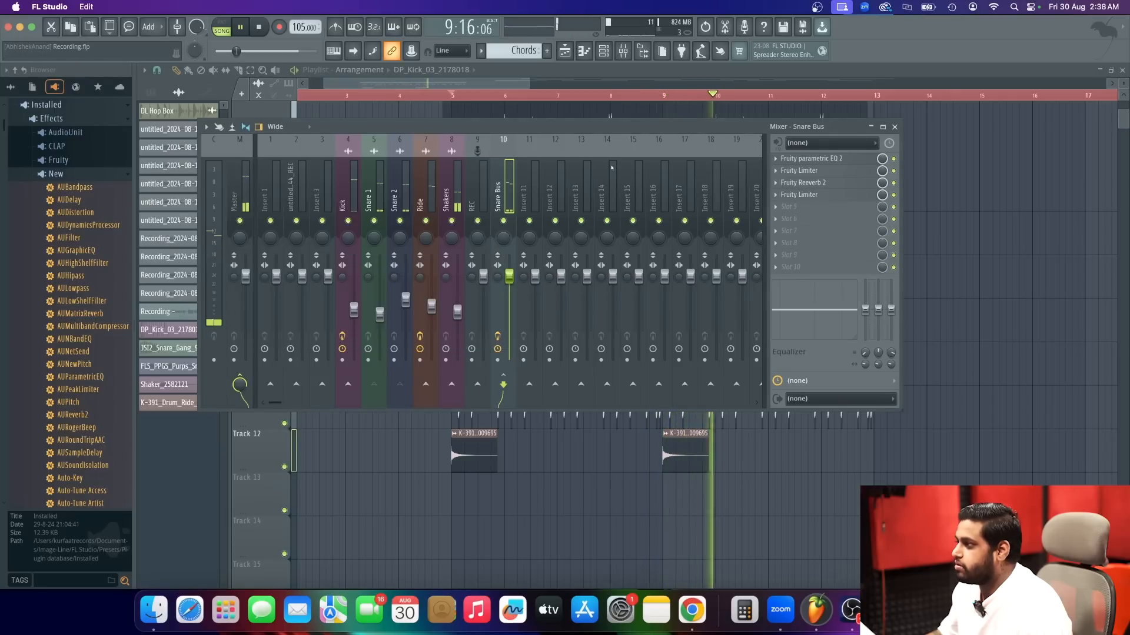
pyautogui.click(823, 196)
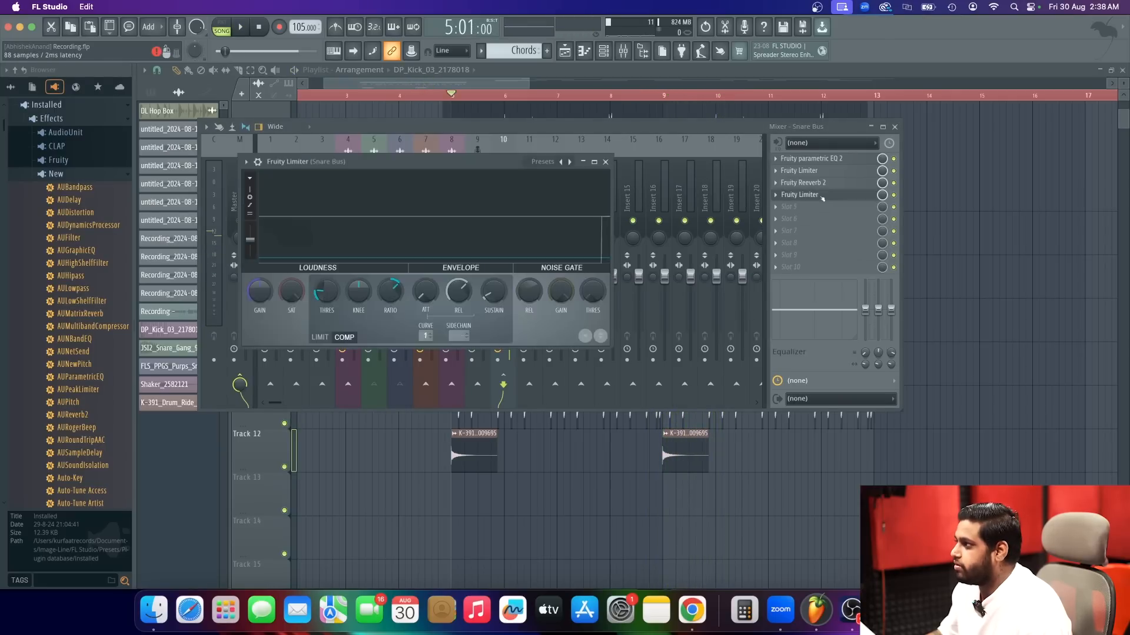
pyautogui.click(822, 196)
# Check the wet level of the Snare Bus's Fruity Reeverb 2 during playback.
pyautogui.click(836, 183)
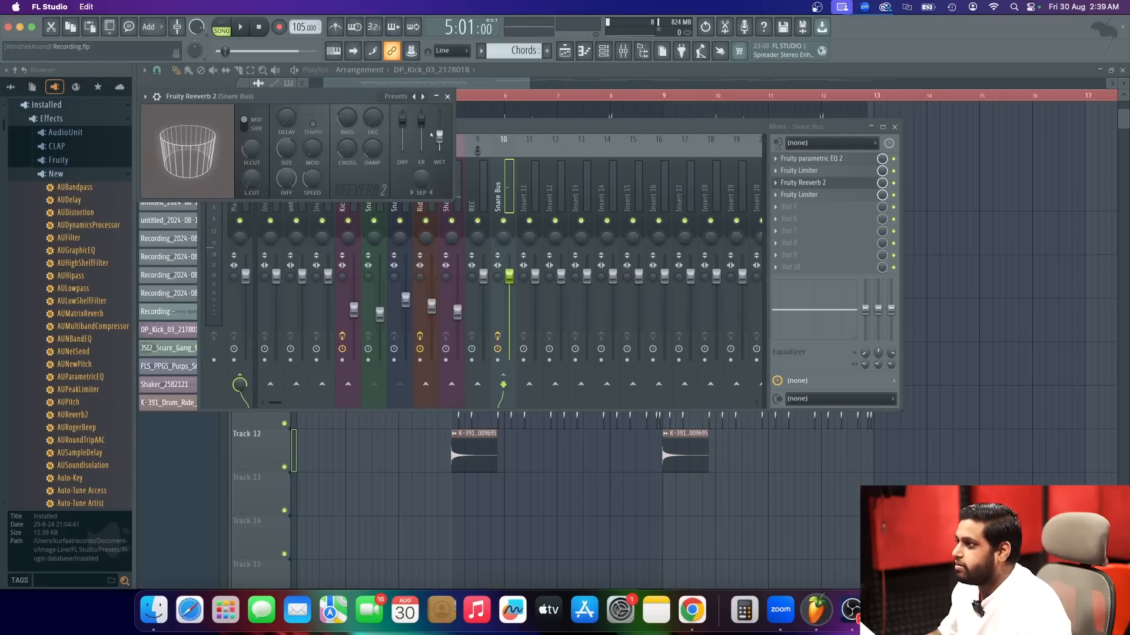
pyautogui.press('space')
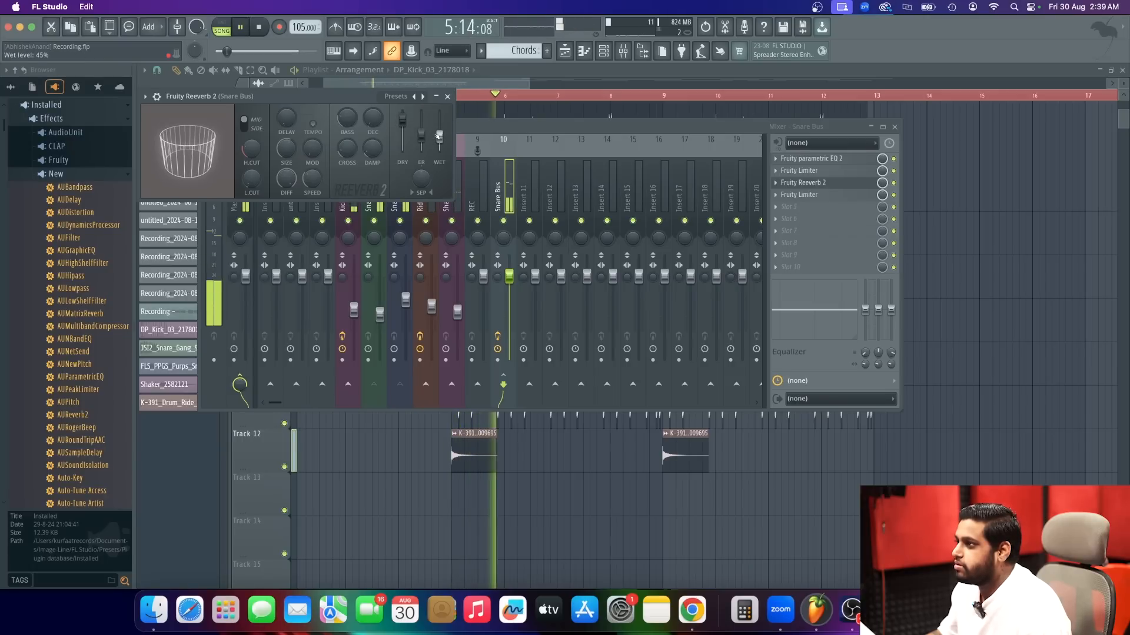
pyautogui.click(447, 97)
pyautogui.click(852, 196)
pyautogui.click(846, 196)
# Raise the gain of the Fruity Limiter in the Snare Bus's second slot during playback, and stop the song.
pyautogui.click(839, 172)
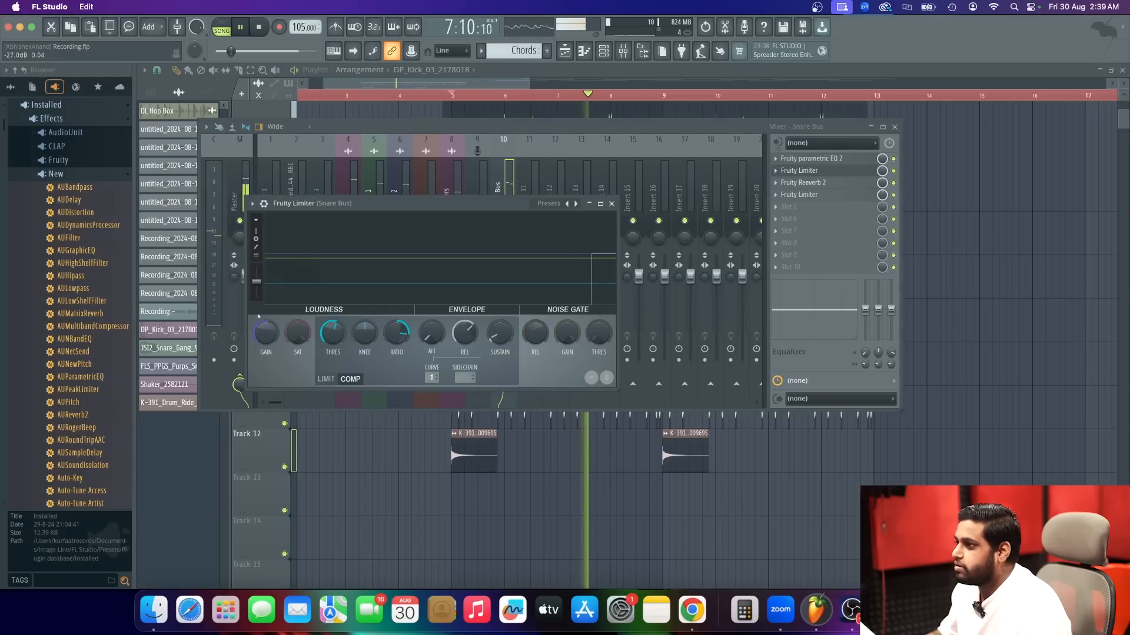
pyautogui.moveTo(266, 333); pyautogui.dragTo(266, 319)
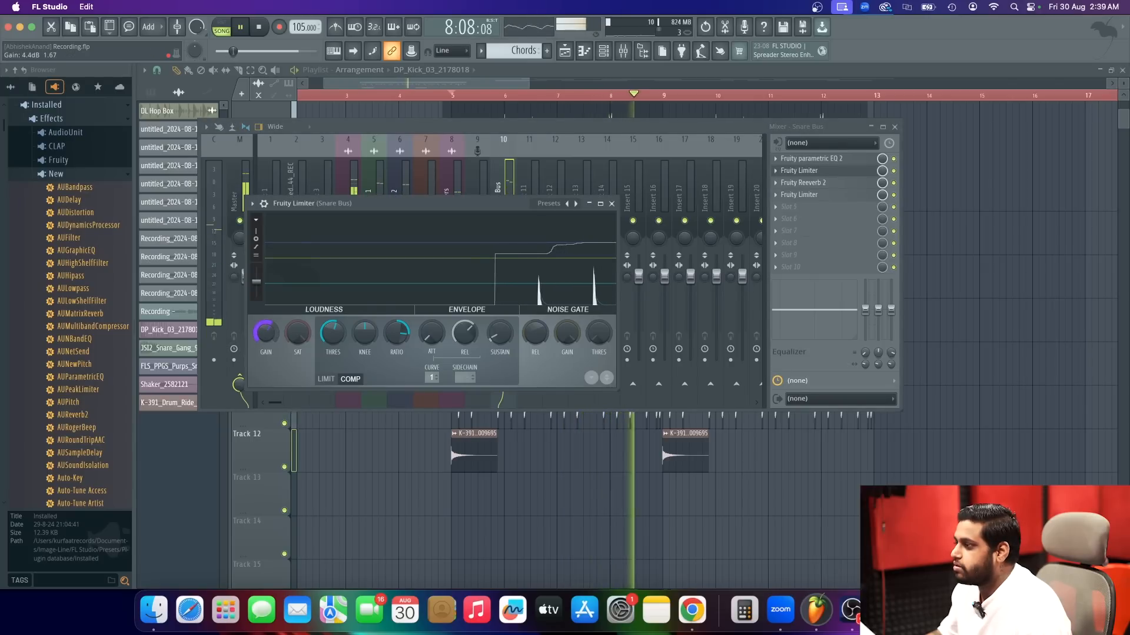
pyautogui.click(613, 205)
pyautogui.press('space')
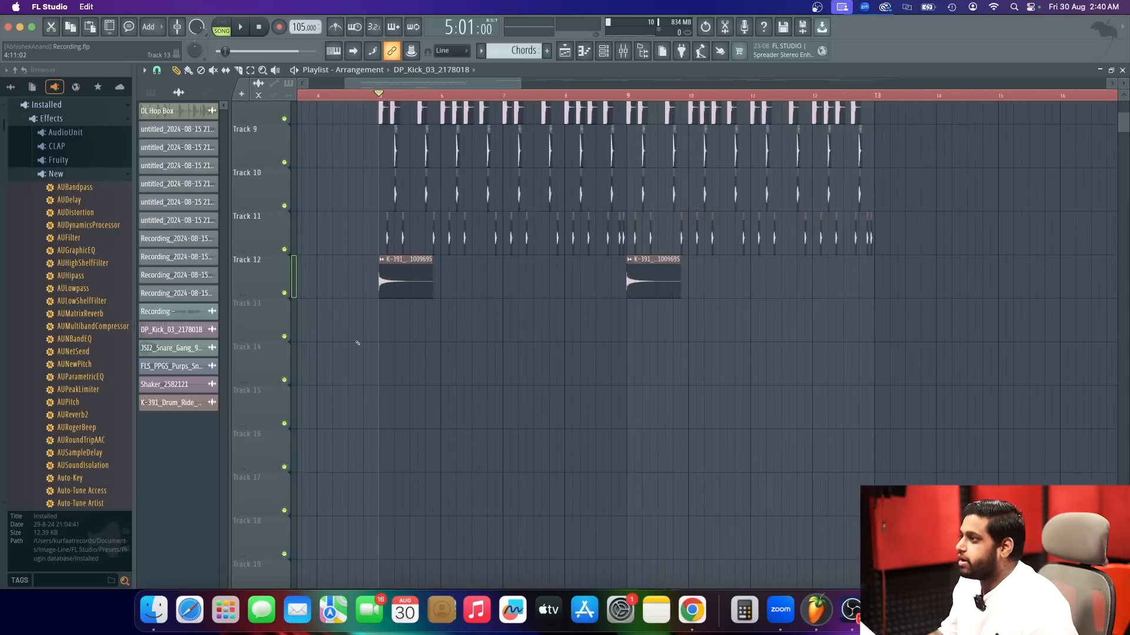
# Play the drum arrangement together with the recorded vocal from bar 5 to judge the overall balance.
pyautogui.scroll(3, 366, 341)
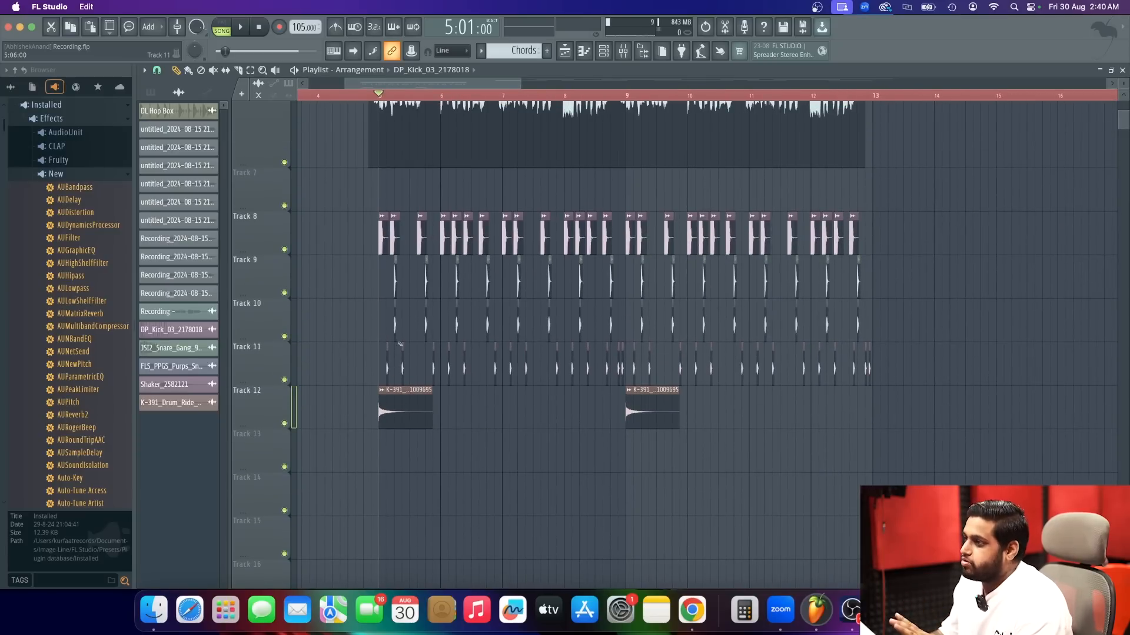
pyautogui.press('space')
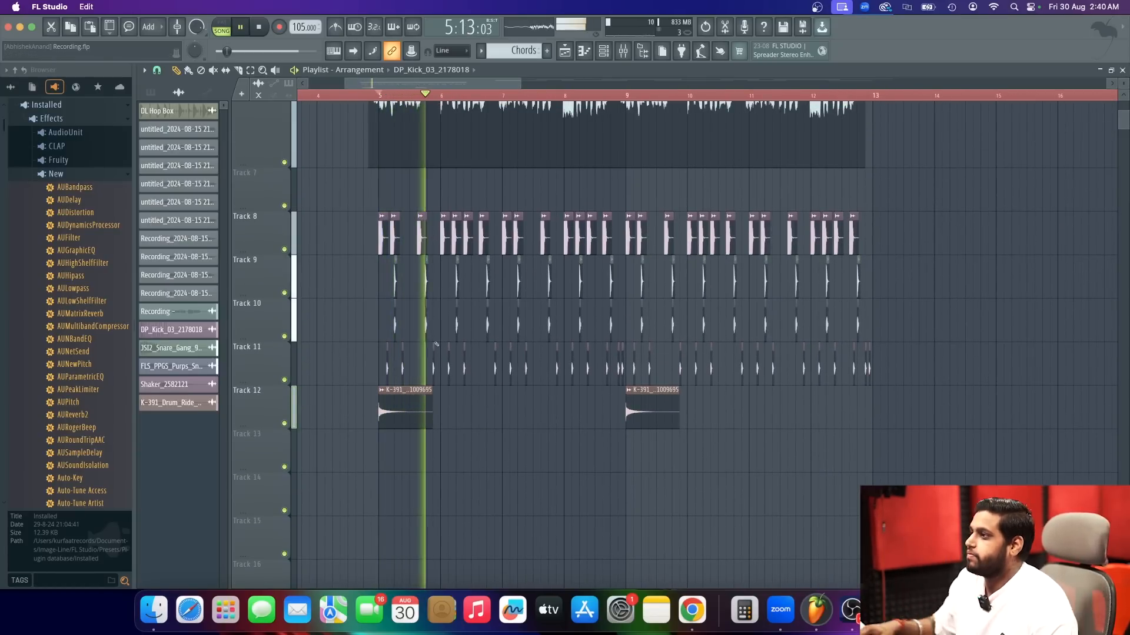
pyautogui.scroll(2, 537, 489)
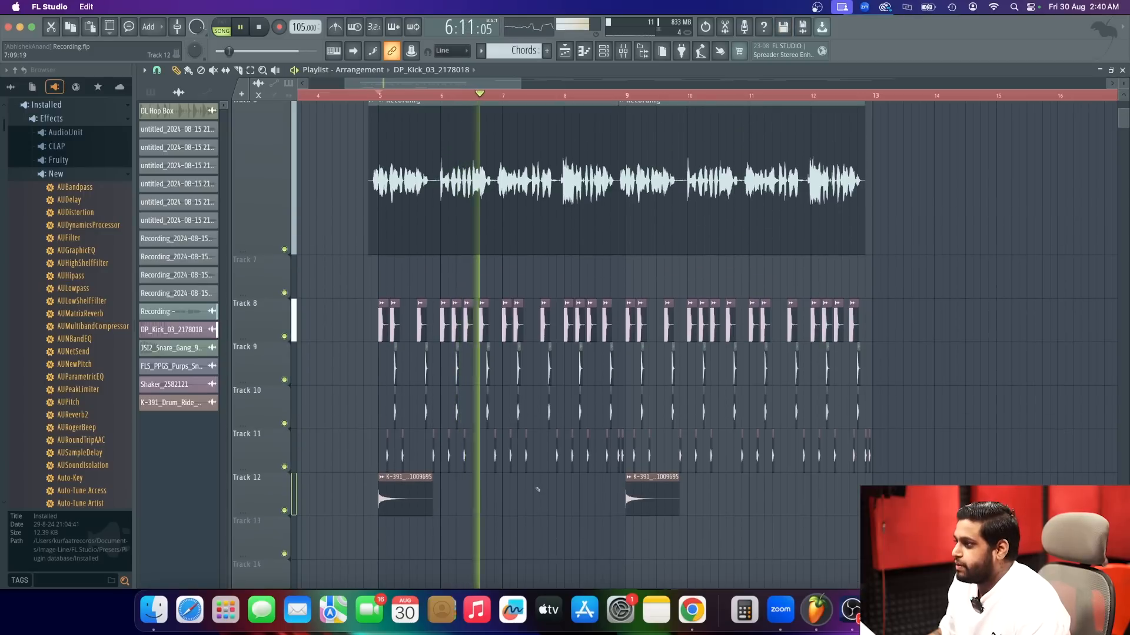
pyautogui.scroll(-1, 537, 489)
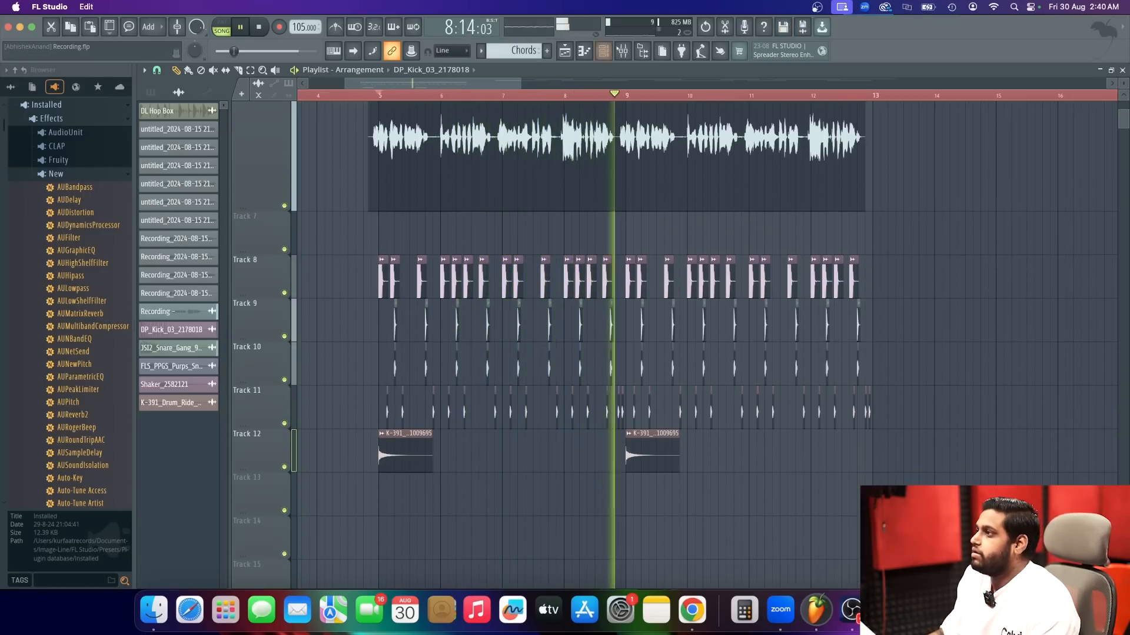
pyautogui.press('space')
pyautogui.click(623, 50)
pyautogui.click(622, 50)
# Place the Chords pattern on Track 2 at bar 5 and audition it against the vocal and drums.
pyautogui.scroll(6, 489, 233)
pyautogui.scroll(-10, 489, 233)
pyautogui.scroll(10, 489, 232)
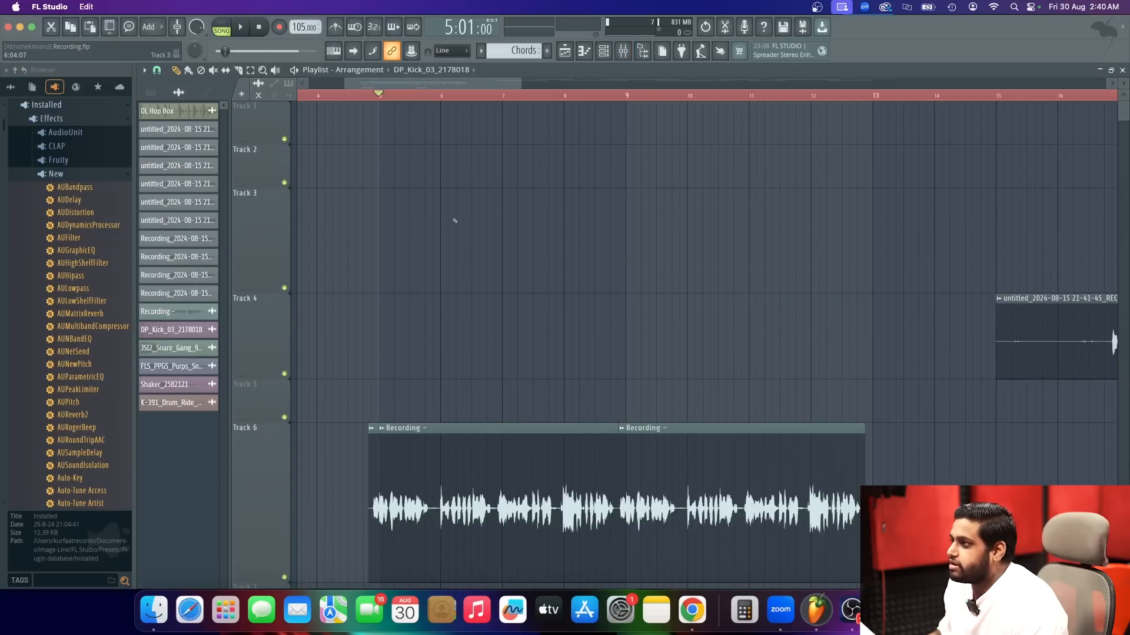
pyautogui.scroll(-3, 455, 221)
pyautogui.scroll(3, 452, 216)
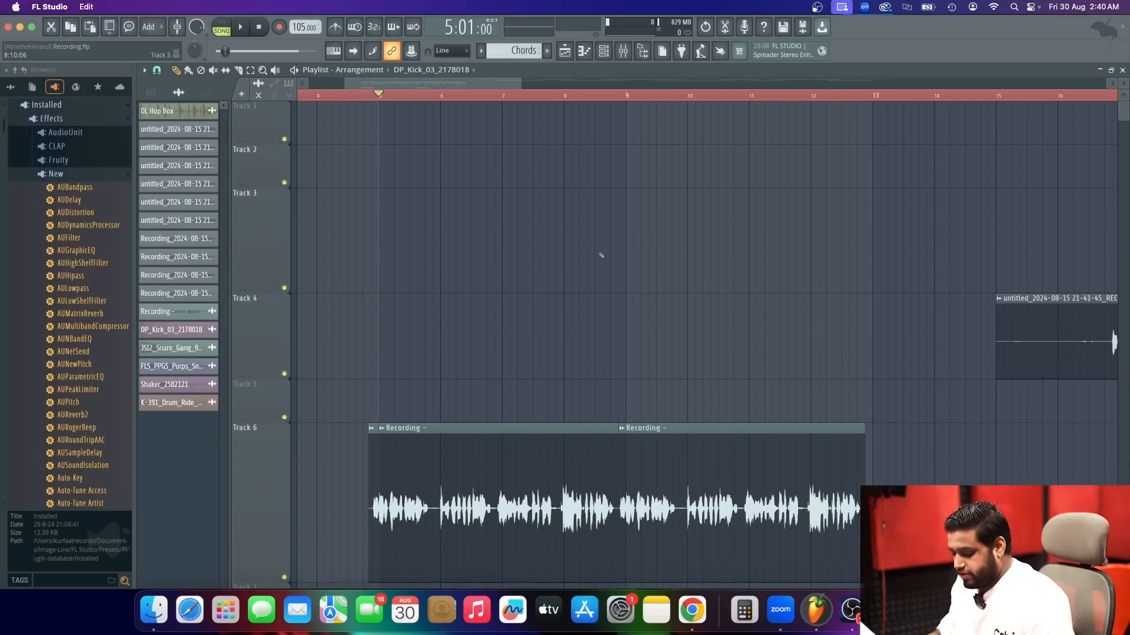
pyautogui.keyDown('ctrl'); pyautogui.scroll(-5, 594, 256); pyautogui.keyUp('ctrl')
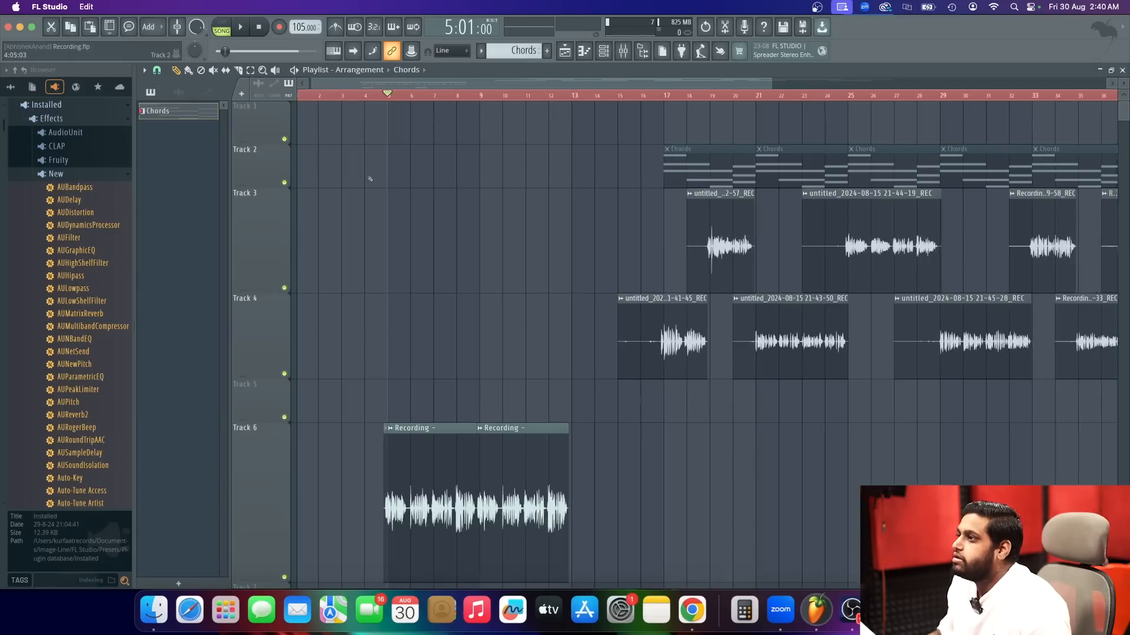
pyautogui.keyDown('ctrl'); pyautogui.scroll(2, 377, 174); pyautogui.keyUp('ctrl')
pyautogui.click(383, 170)
pyautogui.press('space')
pyautogui.keyDown('ctrl'); pyautogui.scroll(4, 391, 176); pyautogui.keyUp('ctrl')
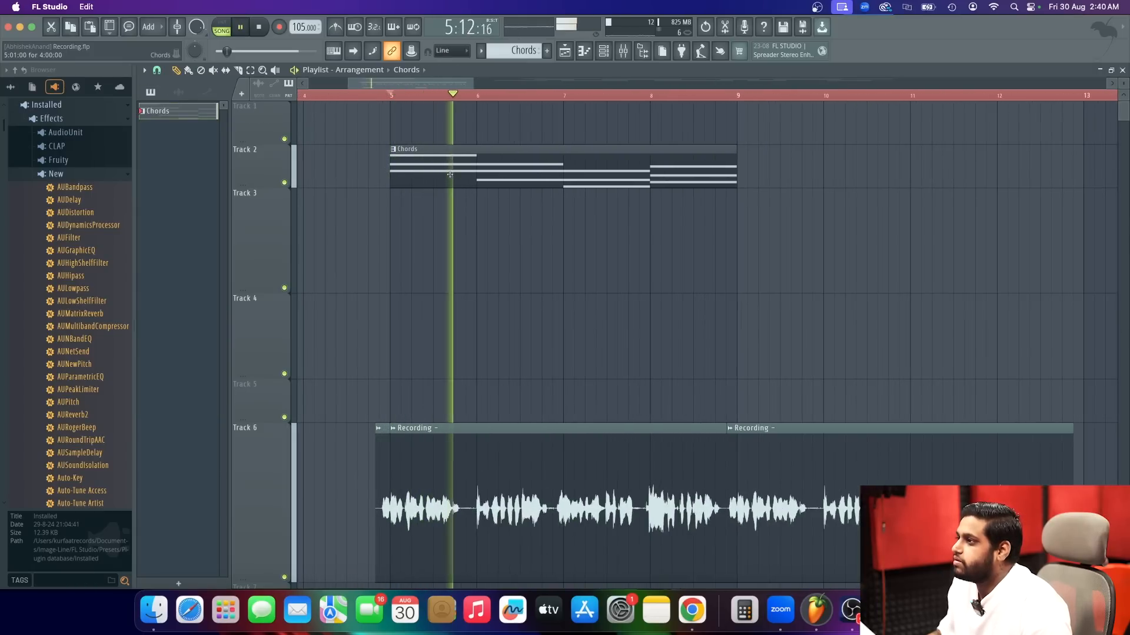
pyautogui.press('space')
# Open the Chords pattern's FL Keys notes in the piano roll and delete all of them.
pyautogui.doubleClick(453, 172)
pyautogui.keyDown('ctrl'); pyautogui.scroll(1, 450, 173); pyautogui.keyUp('ctrl')
pyautogui.scroll(3, 406, 193)
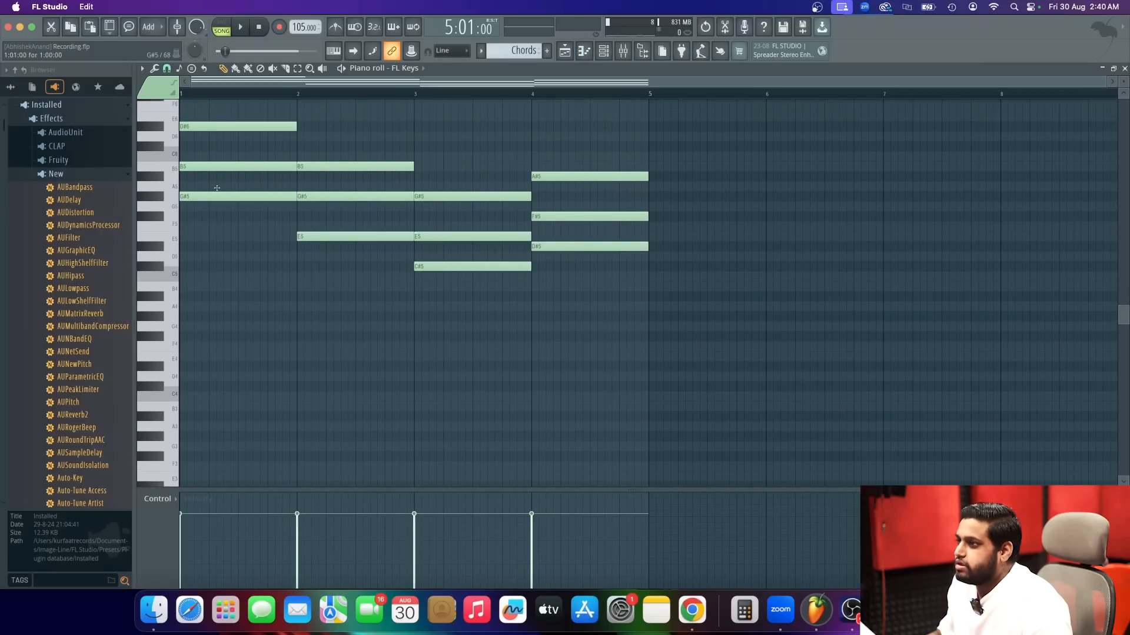
pyautogui.moveTo(250, 130)
pyautogui.mouseDown()
pyautogui.moveTo(488, 267)
pyautogui.moveTo(593, 198)
pyautogui.mouseUp()
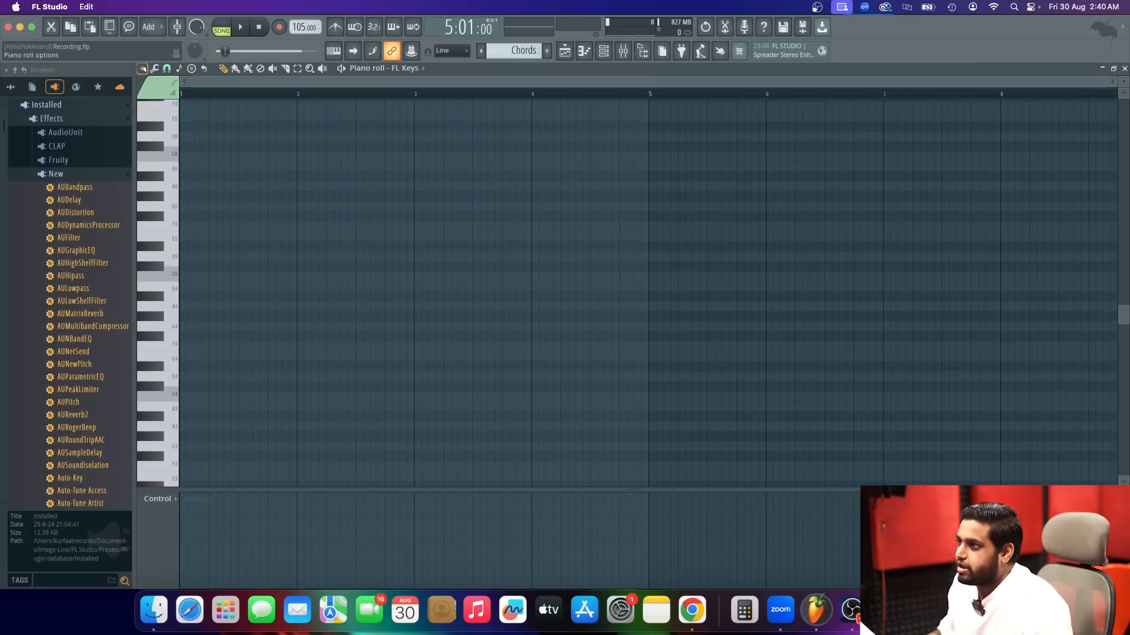
# Stamp a Minor Natural (Aeolian) scale rooted on G#4 at bar 1 in the first Sampler channel's piano roll.
pyautogui.click(142, 69)
pyautogui.moveTo(189, 117)
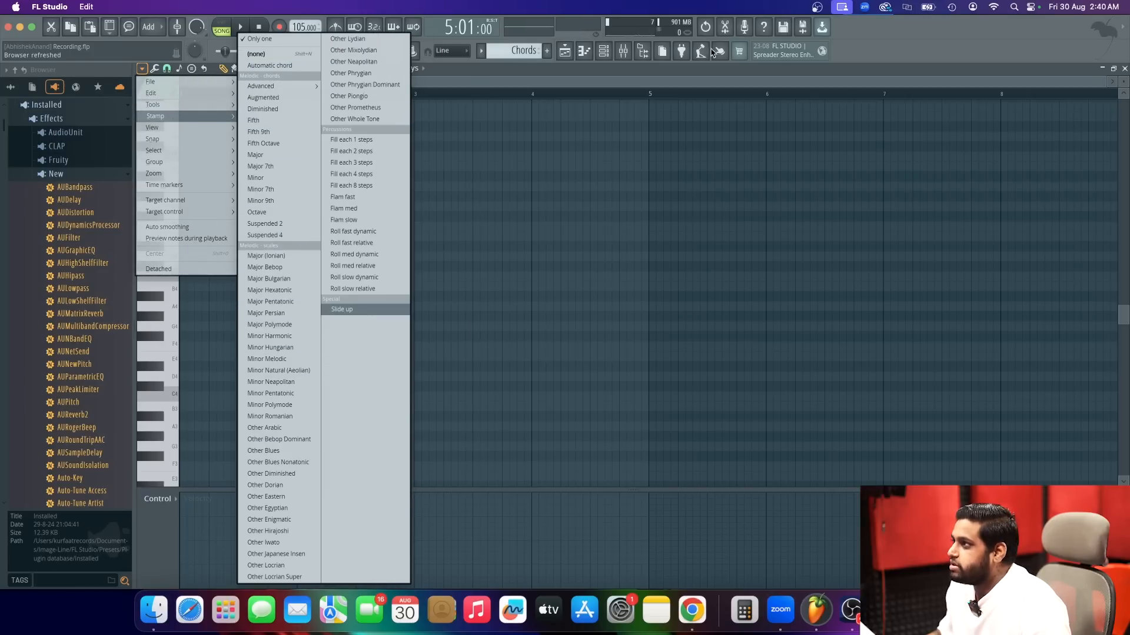
pyautogui.click(611, 51)
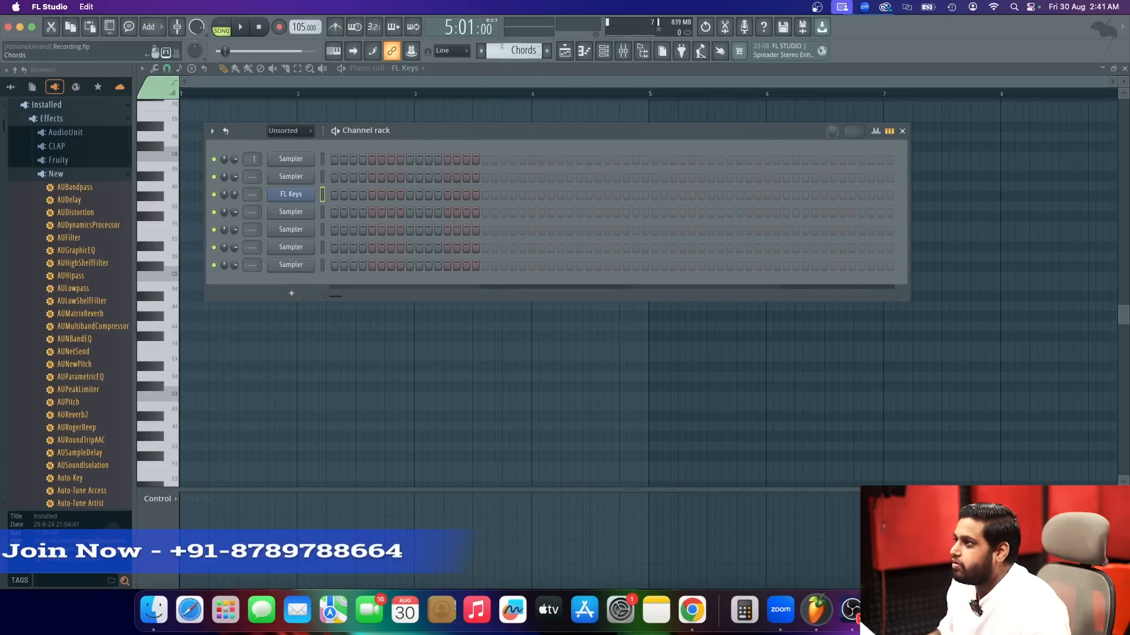
pyautogui.rightClick(306, 164)
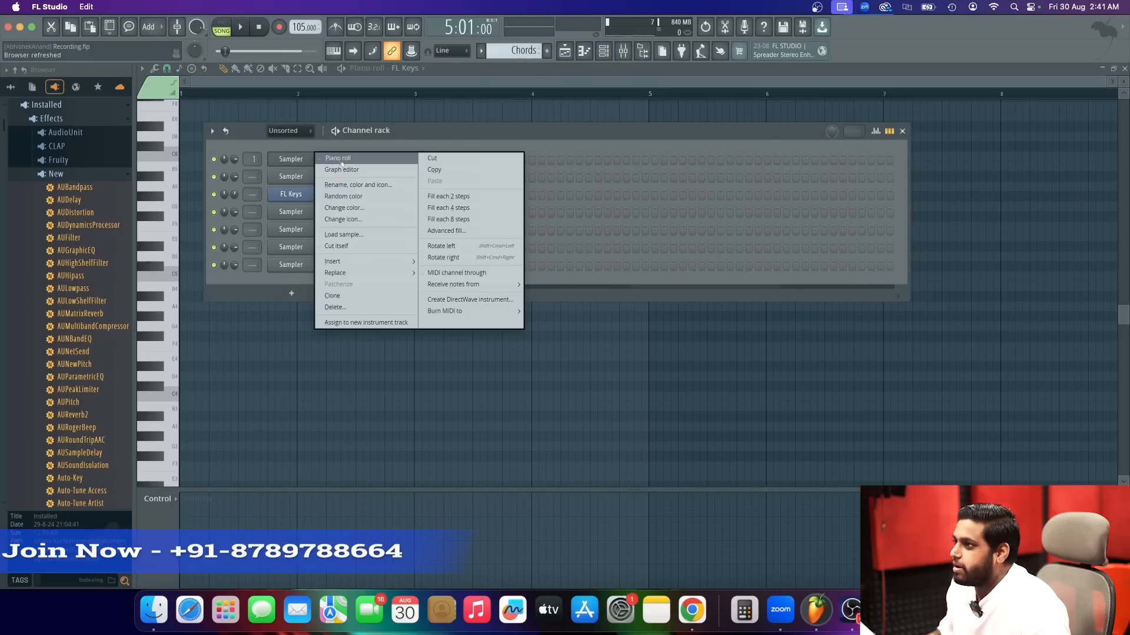
pyautogui.click(314, 160)
pyautogui.click(142, 68)
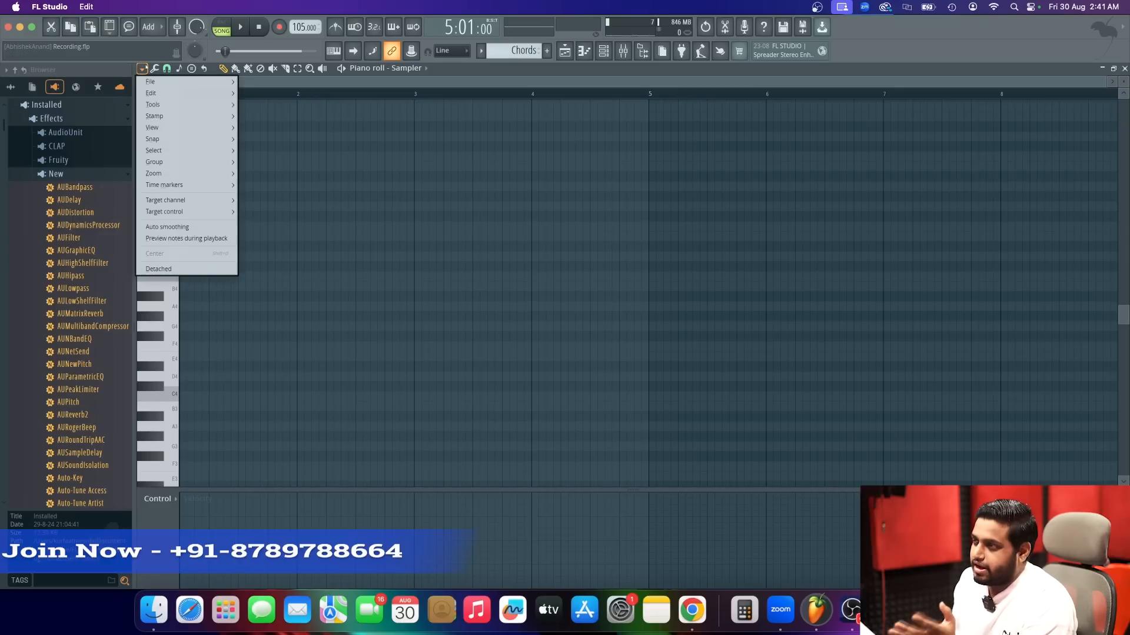
pyautogui.moveTo(183, 119)
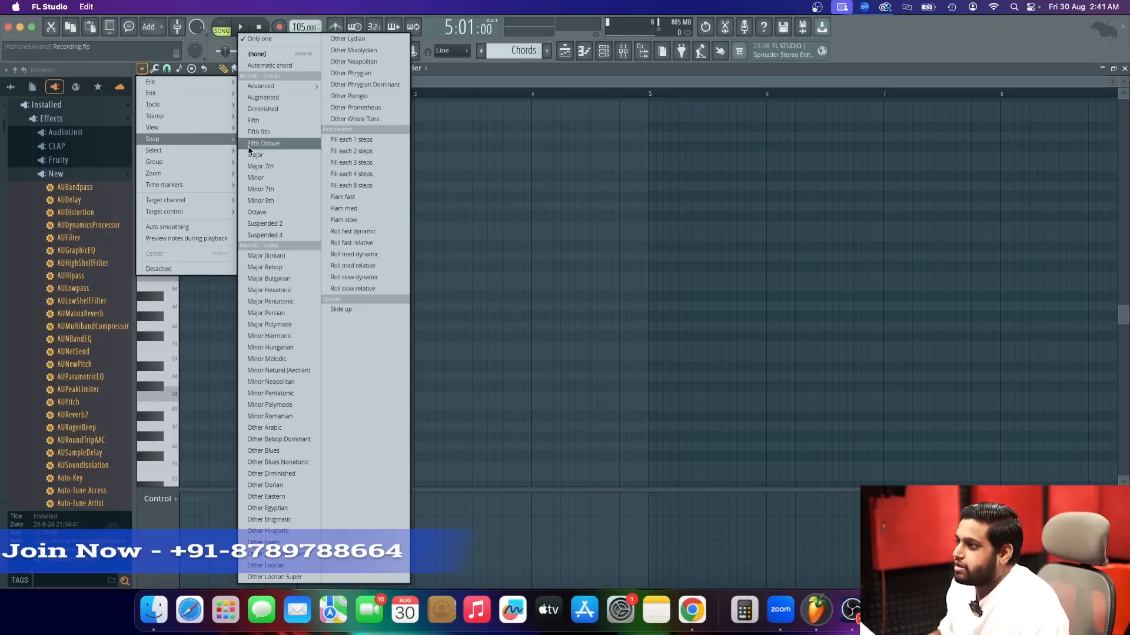
pyautogui.click(275, 376)
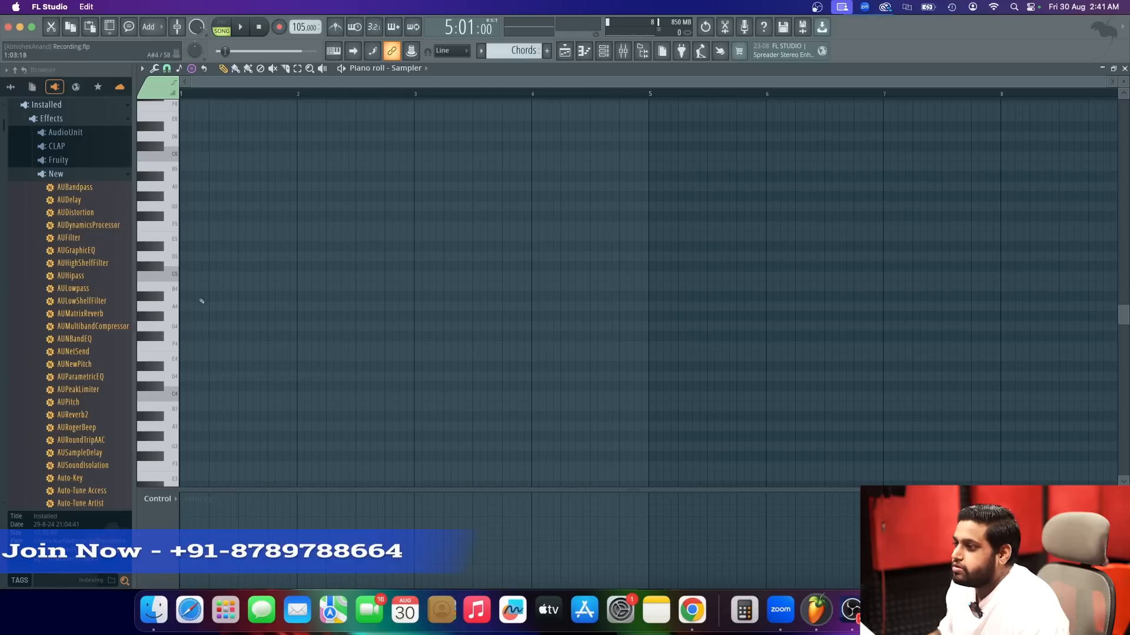
pyautogui.click(197, 316)
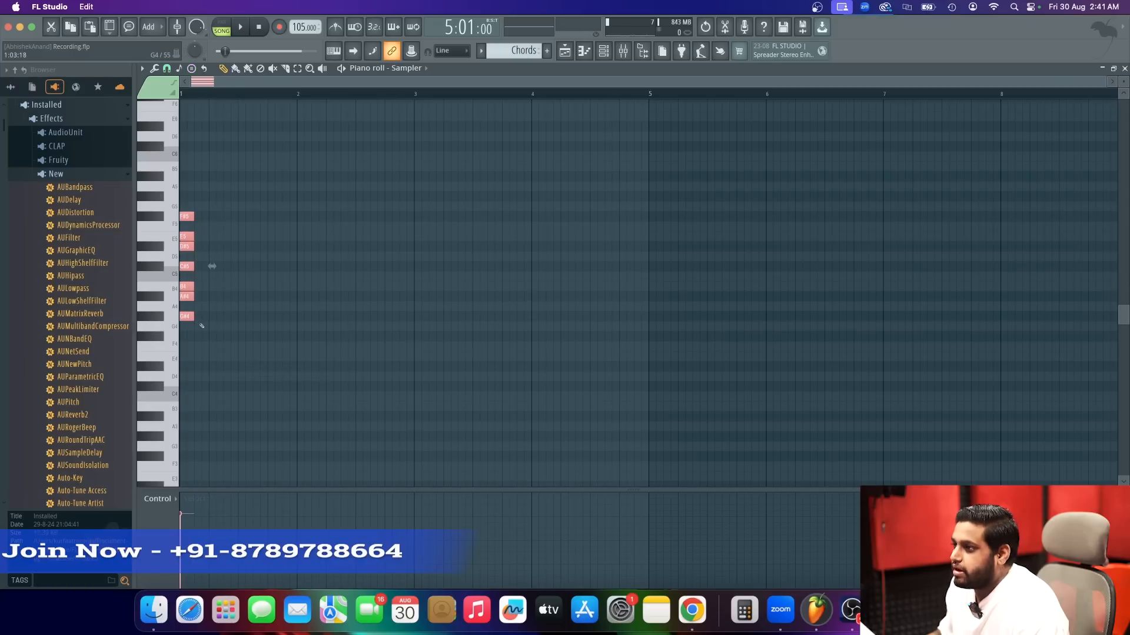
# Lengthen all the stamped scale notes to fill the four-bar pattern and return to the playlist.
pyautogui.moveTo(194, 317); pyautogui.dragTo(599, 328)
pyautogui.moveTo(622, 266); pyautogui.dragTo(667, 267)
pyautogui.press('F5')
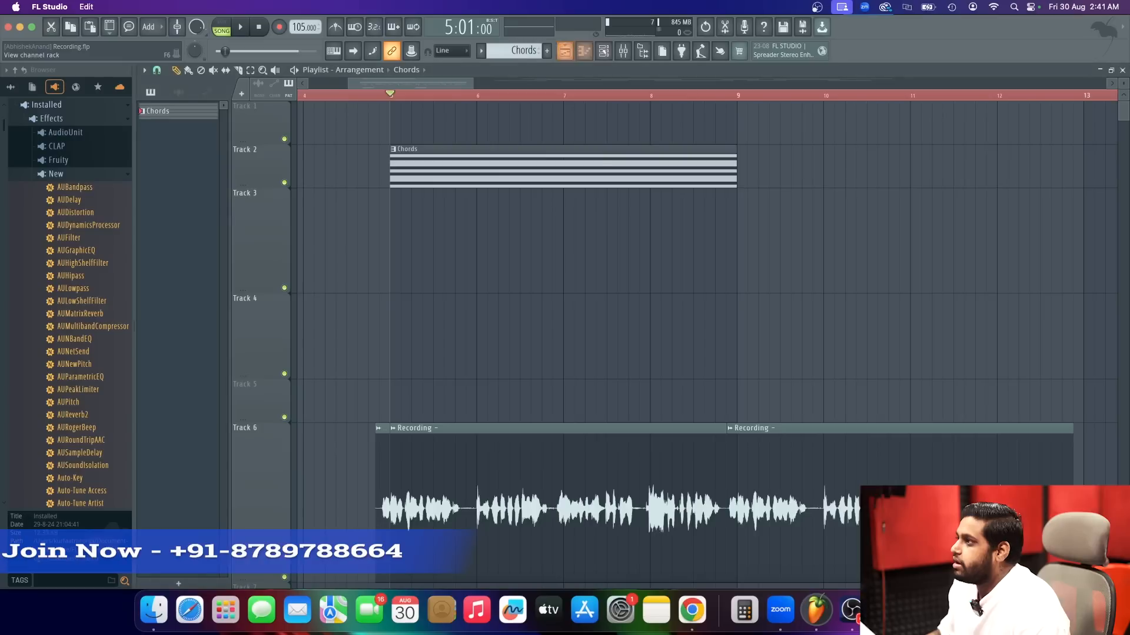
pyautogui.press('F6')
pyautogui.click(300, 193)
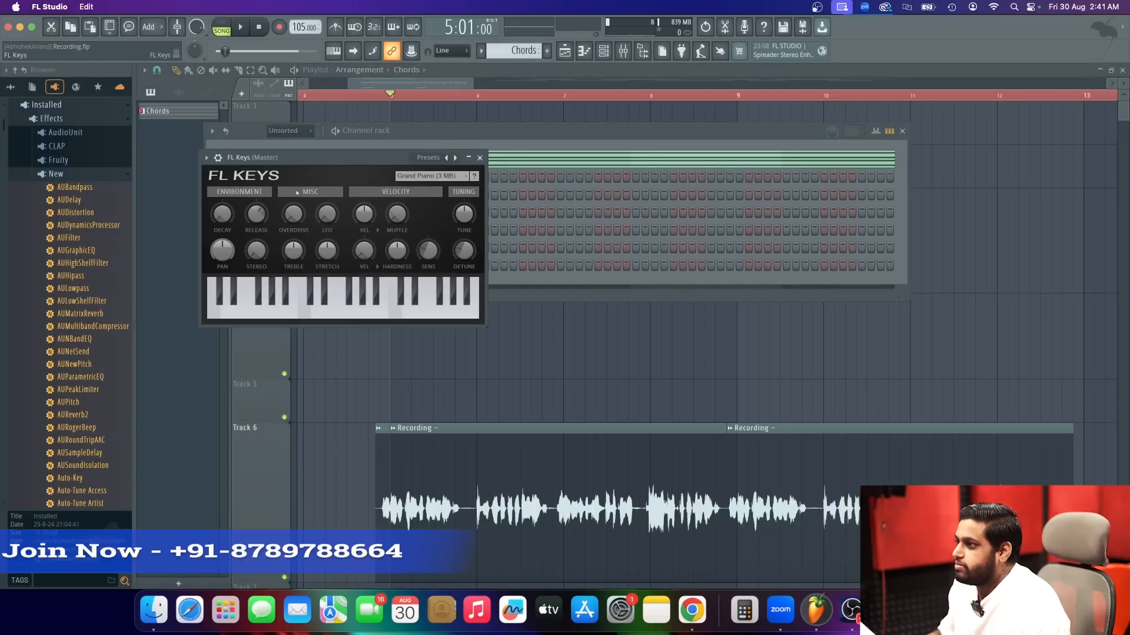
pyautogui.click(480, 158)
pyautogui.rightClick(312, 191)
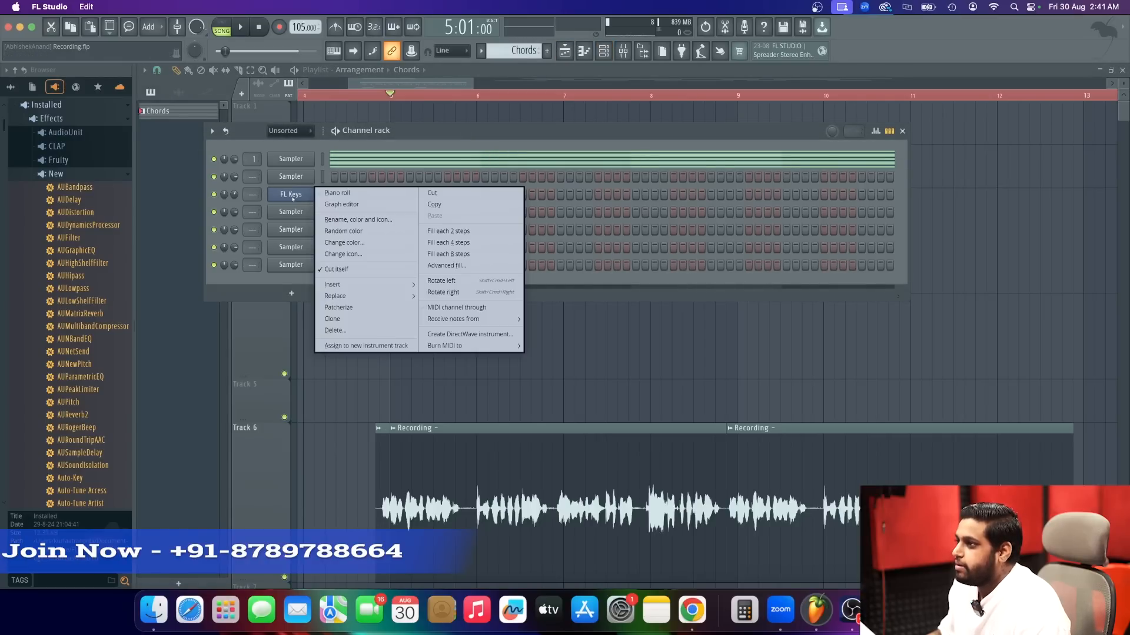
pyautogui.moveTo(365, 296)
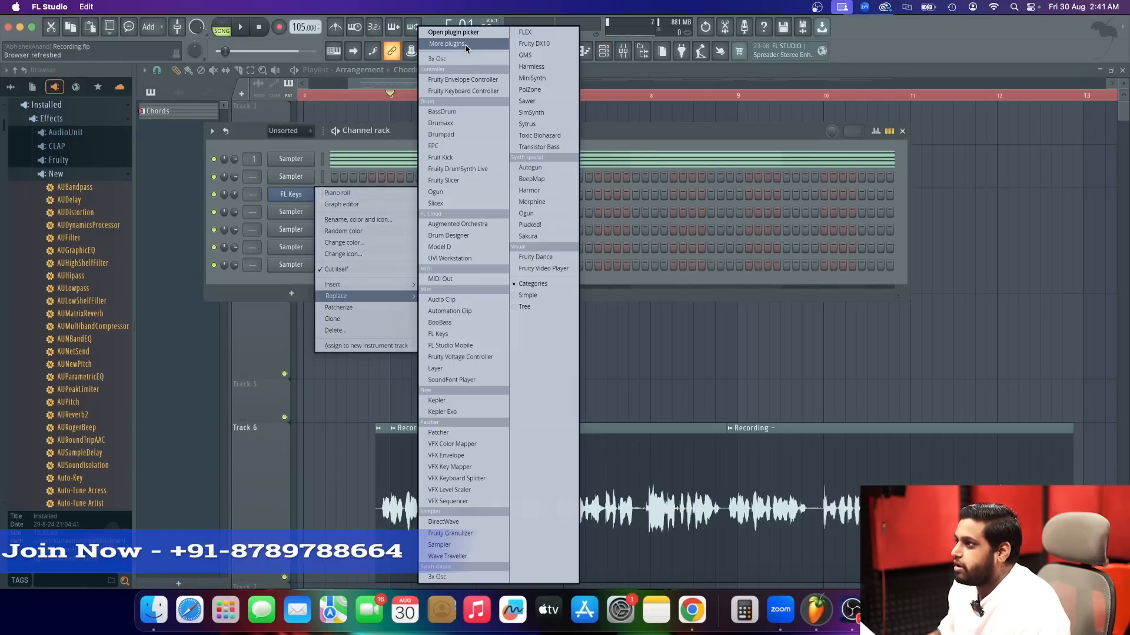
pyautogui.click(471, 43)
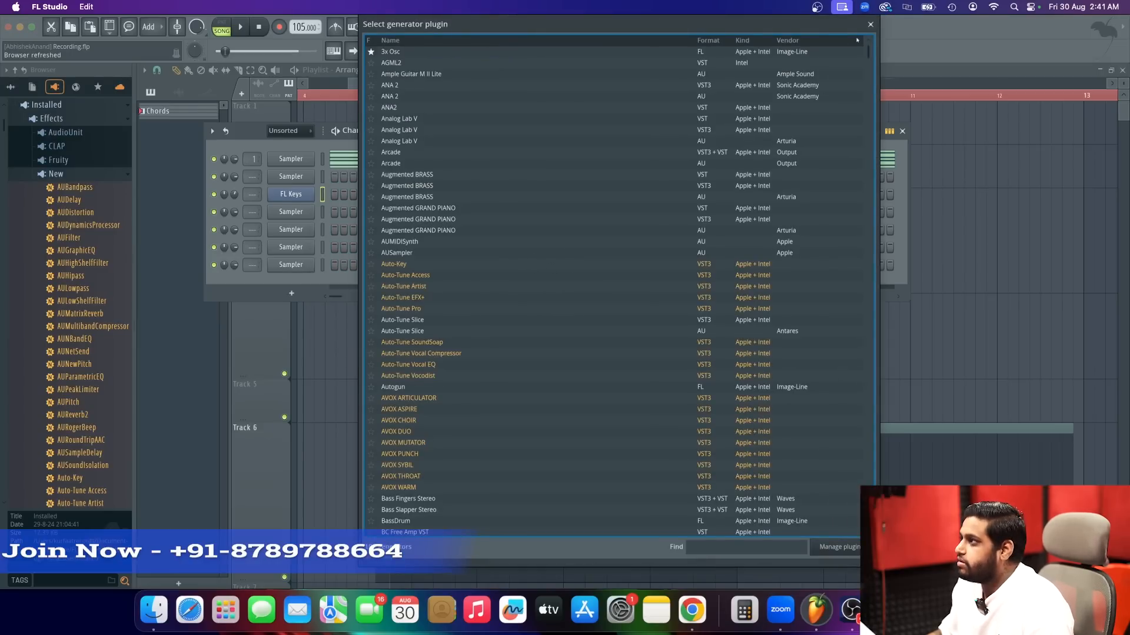
pyautogui.click(870, 24)
# Add a Model D piano as a new channel and load the preset following MD Basic Dry.
pyautogui.click(147, 30)
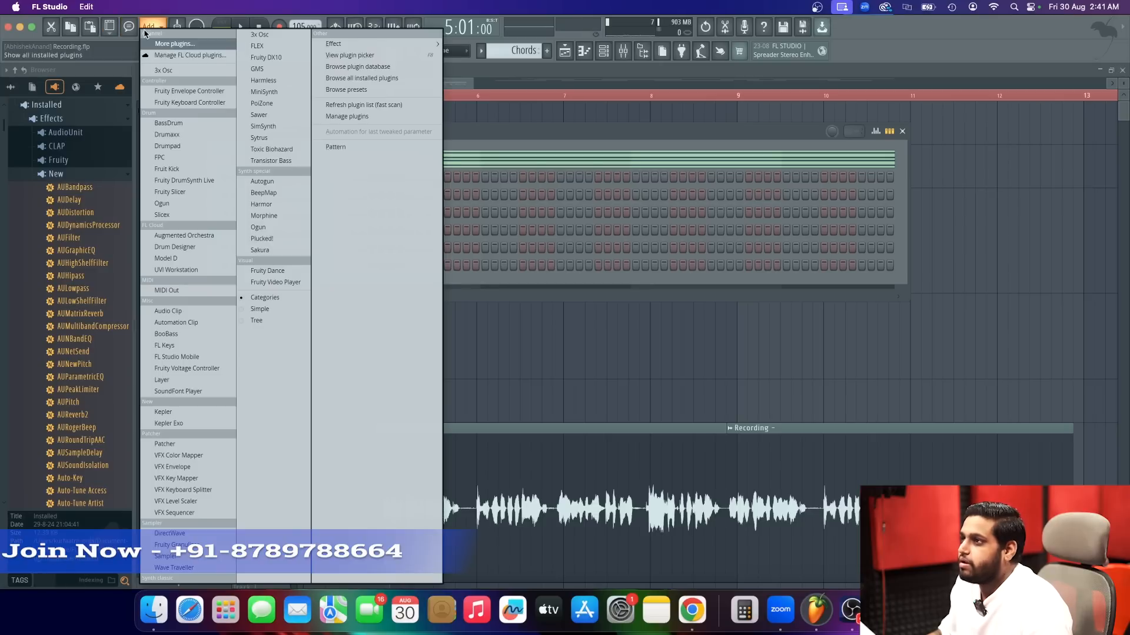
pyautogui.click(194, 259)
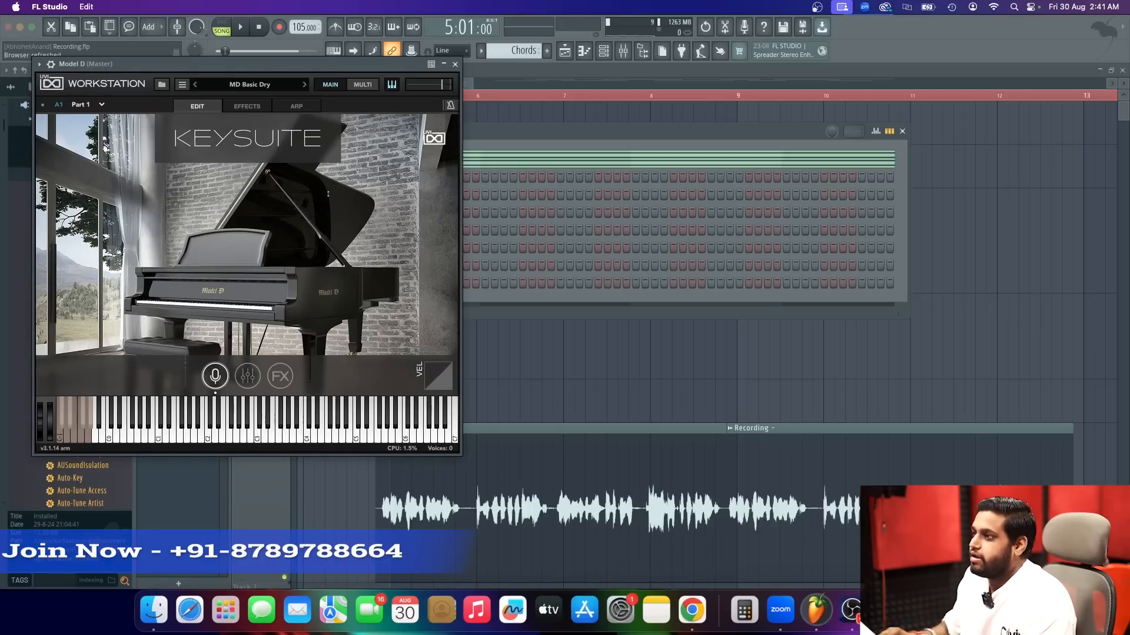
pyautogui.click(300, 86)
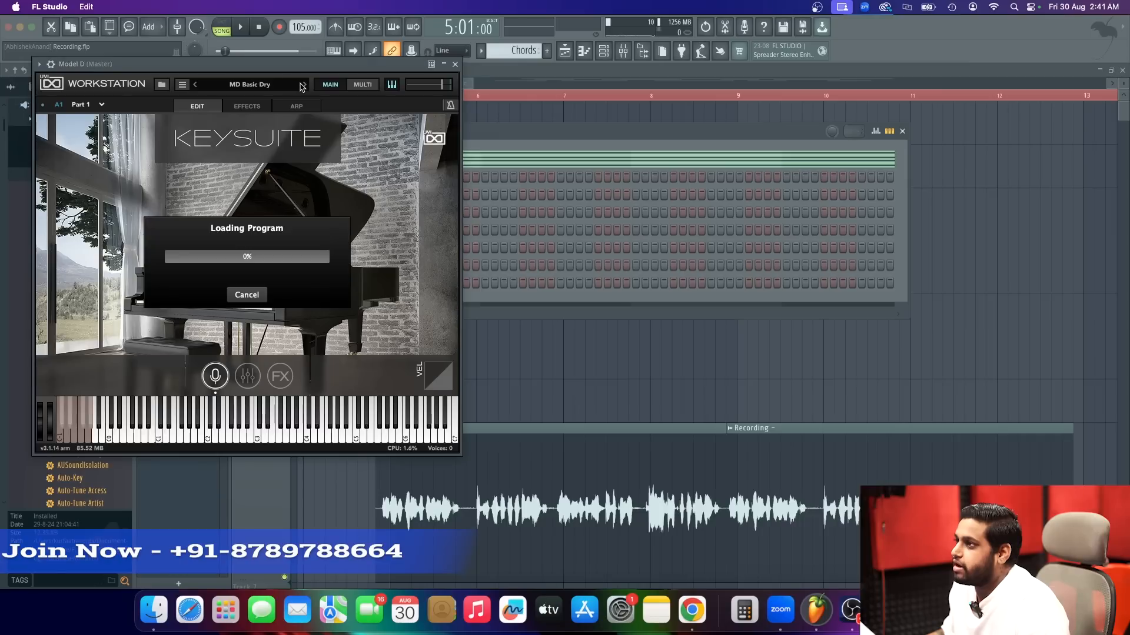
# Load the MD Basic Hall preset in Model D and open the channel's empty piano roll.
pyautogui.click(301, 86)
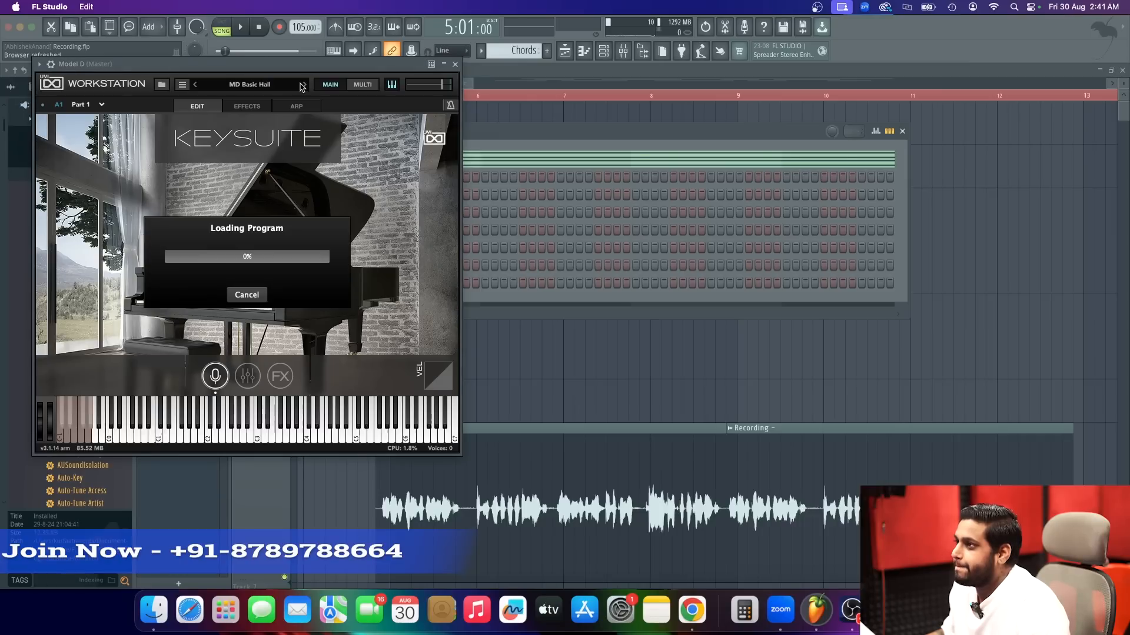
pyautogui.click(455, 65)
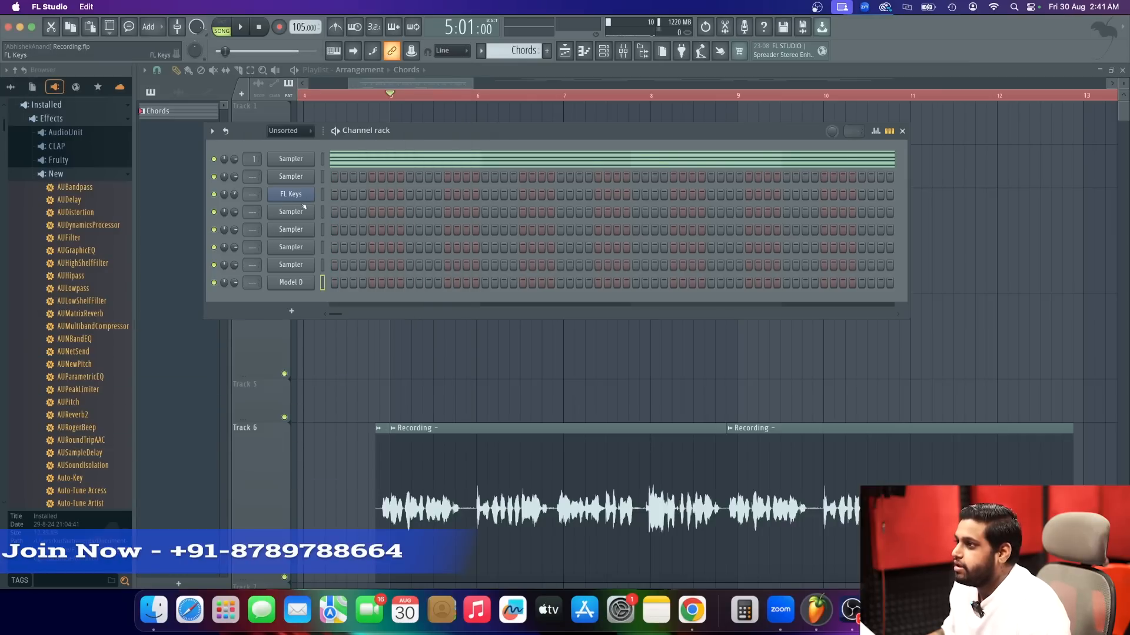
pyautogui.rightClick(271, 280)
pyautogui.click(329, 282)
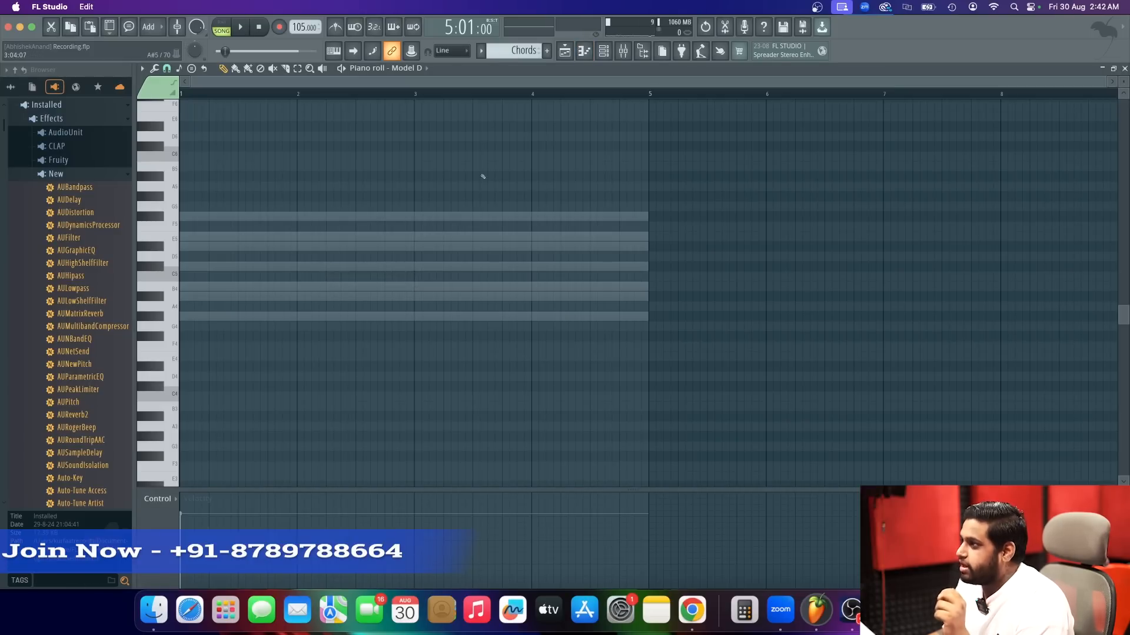
# Draw four consecutive one-bar G#4 notes across bars 1 to 4 of the Model D pattern.
pyautogui.click(217, 320)
pyautogui.moveTo(645, 318); pyautogui.dragTo(175, 316)
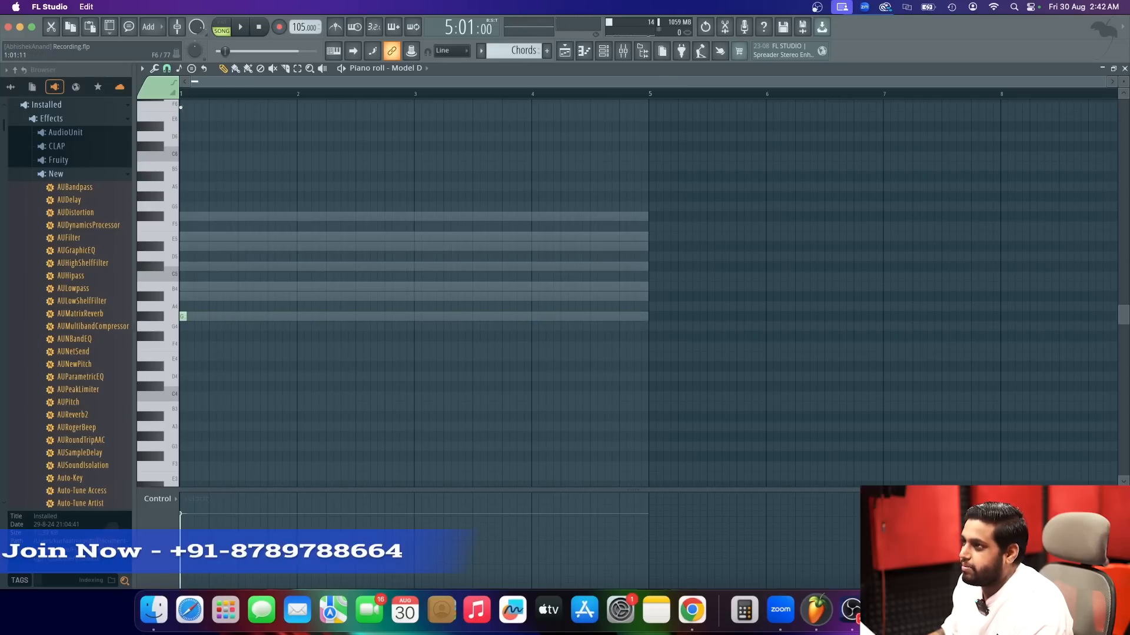
pyautogui.moveTo(183, 315); pyautogui.dragTo(296, 316)
pyautogui.click(303, 316)
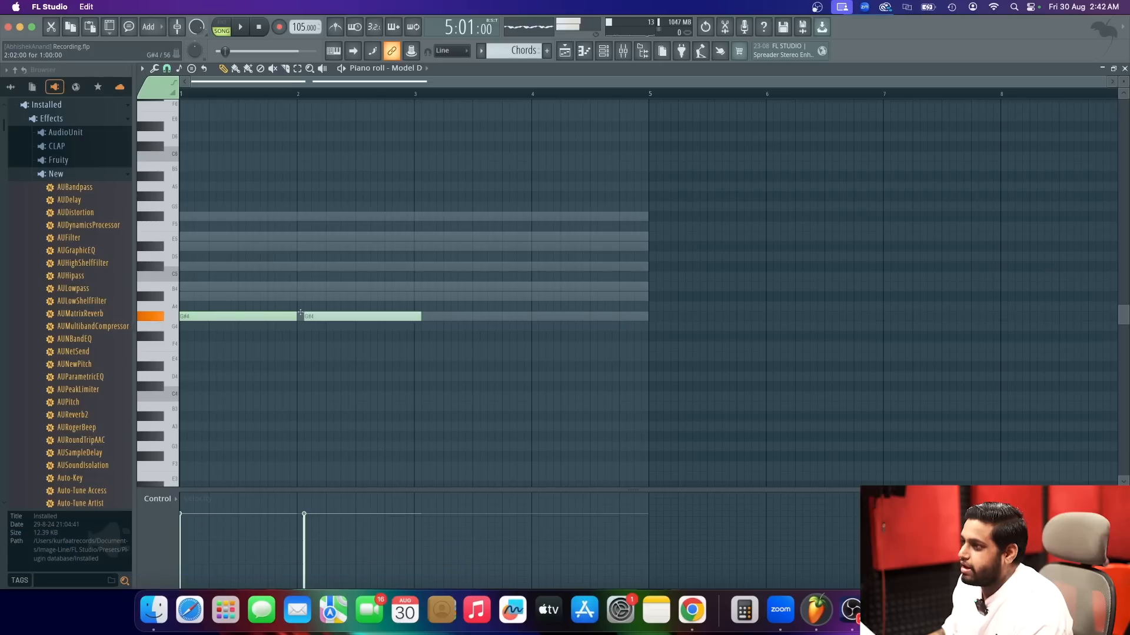
pyautogui.click(457, 318)
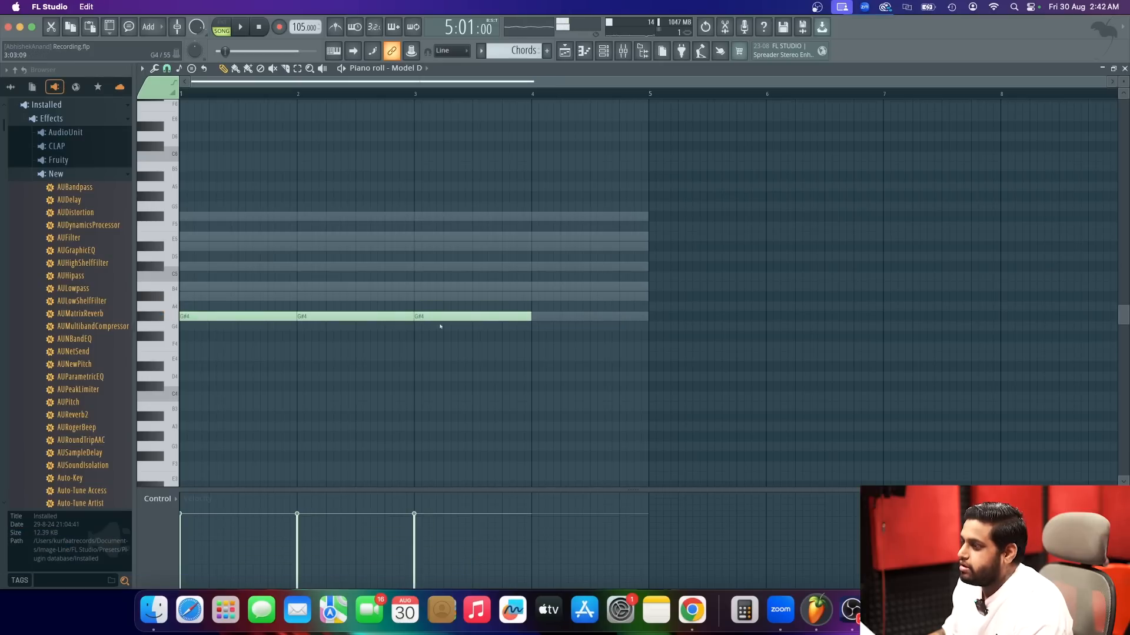
pyautogui.click(553, 316)
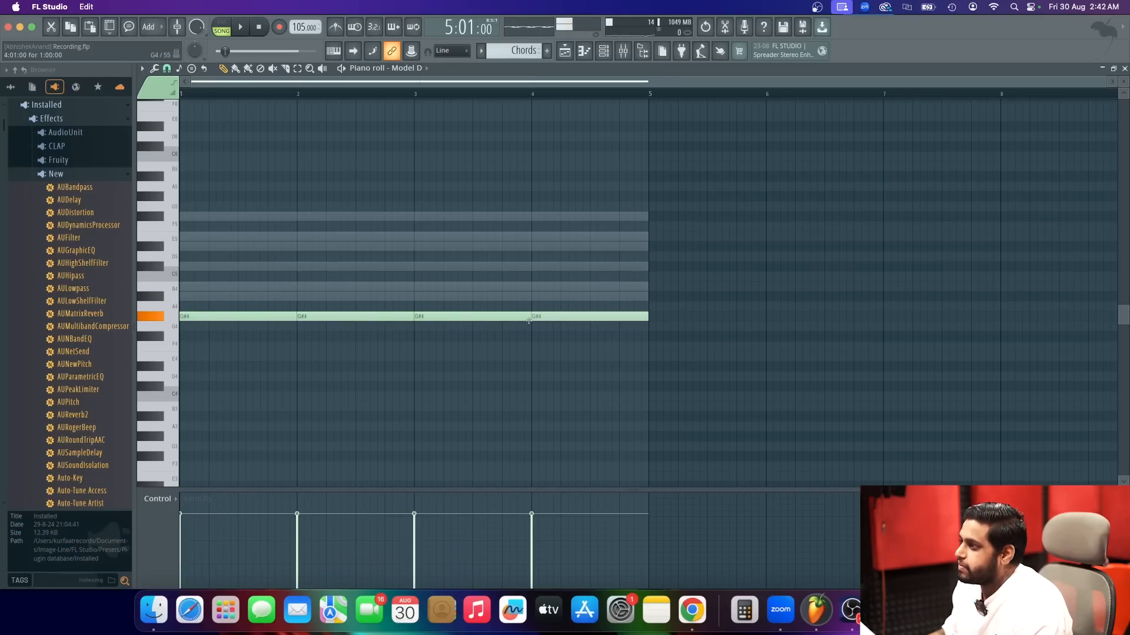
# Delete the G#4 notes in bars 2 to 4, keeping only the one in bar 1.
pyautogui.rightClick(553, 316)
pyautogui.rightClick(353, 317)
pyautogui.rightClick(419, 317)
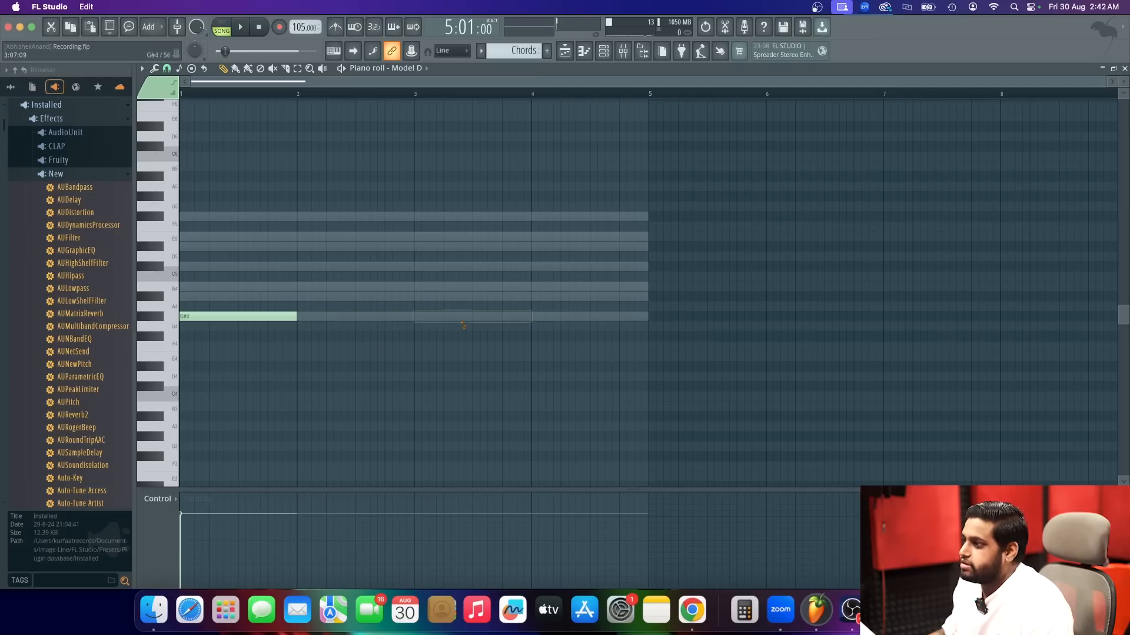
# Audition the bar 1 note against the vocal at A#4, B4 and C#5, and delete it.
pyautogui.press('space')
pyautogui.press('space')
pyautogui.moveTo(251, 309); pyautogui.dragTo(209, 278)
pyautogui.press('space')
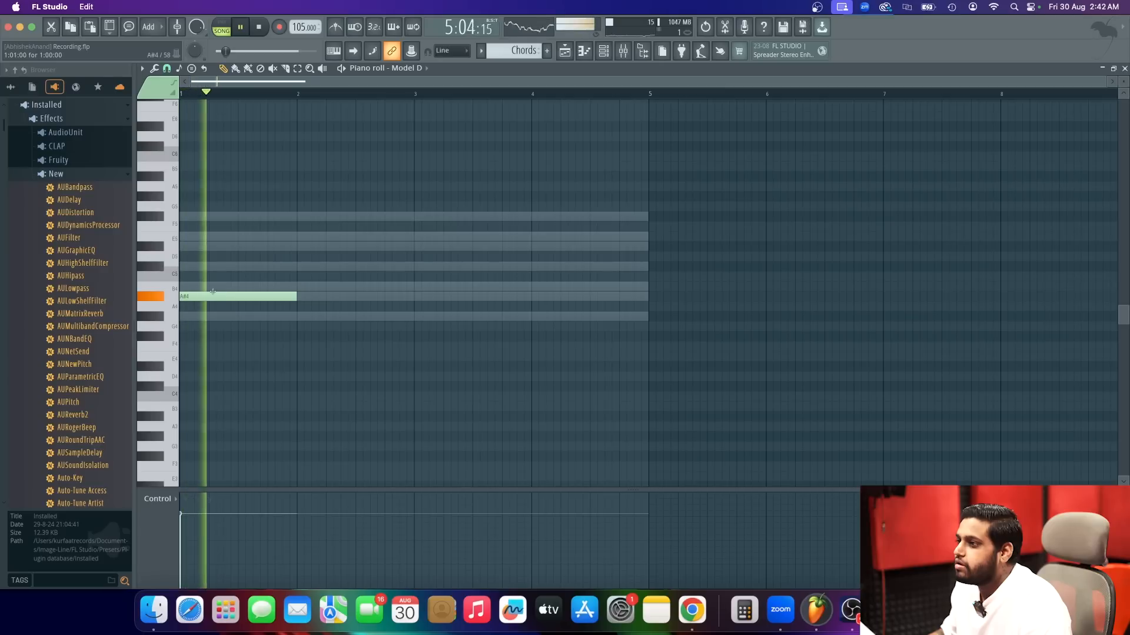
pyautogui.press('space')
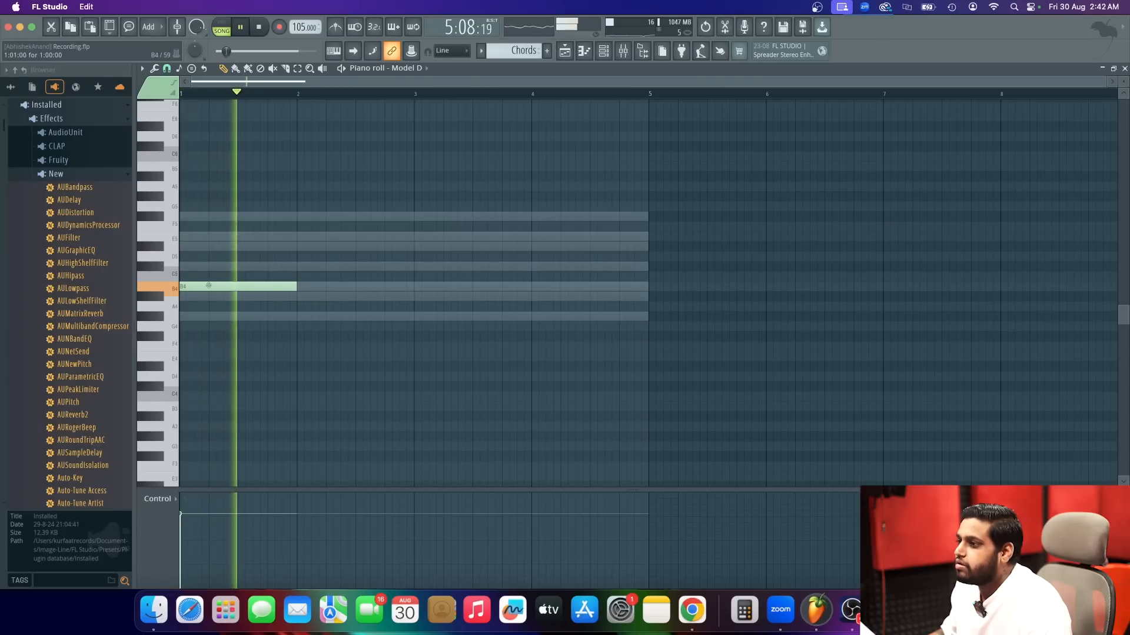
pyautogui.press('space')
pyautogui.moveTo(209, 286); pyautogui.dragTo(203, 265)
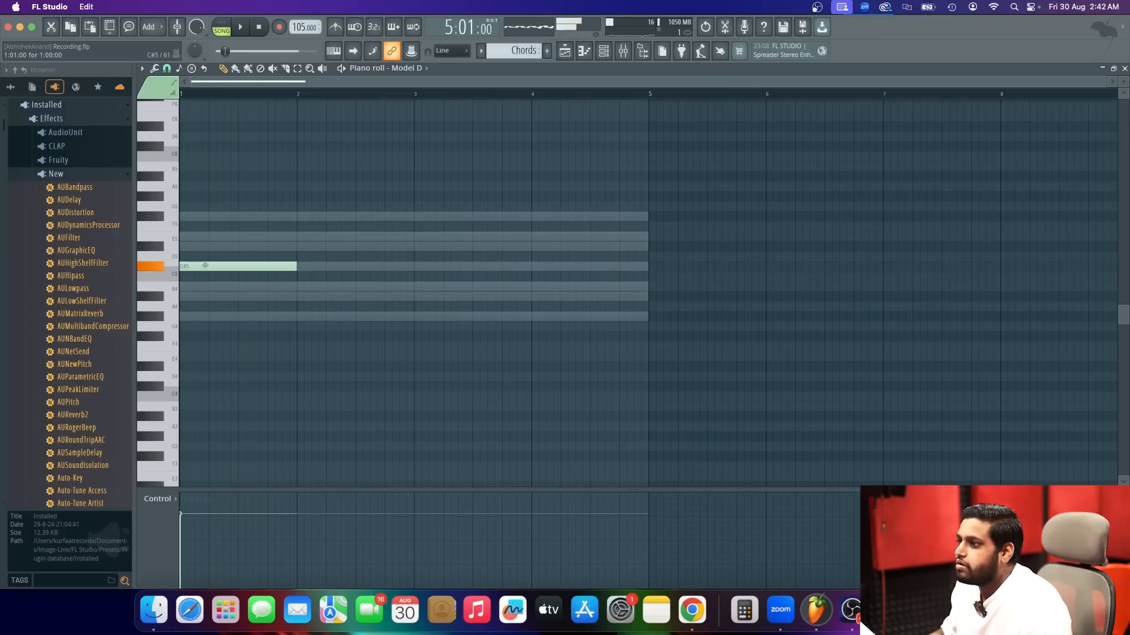
pyautogui.press('space')
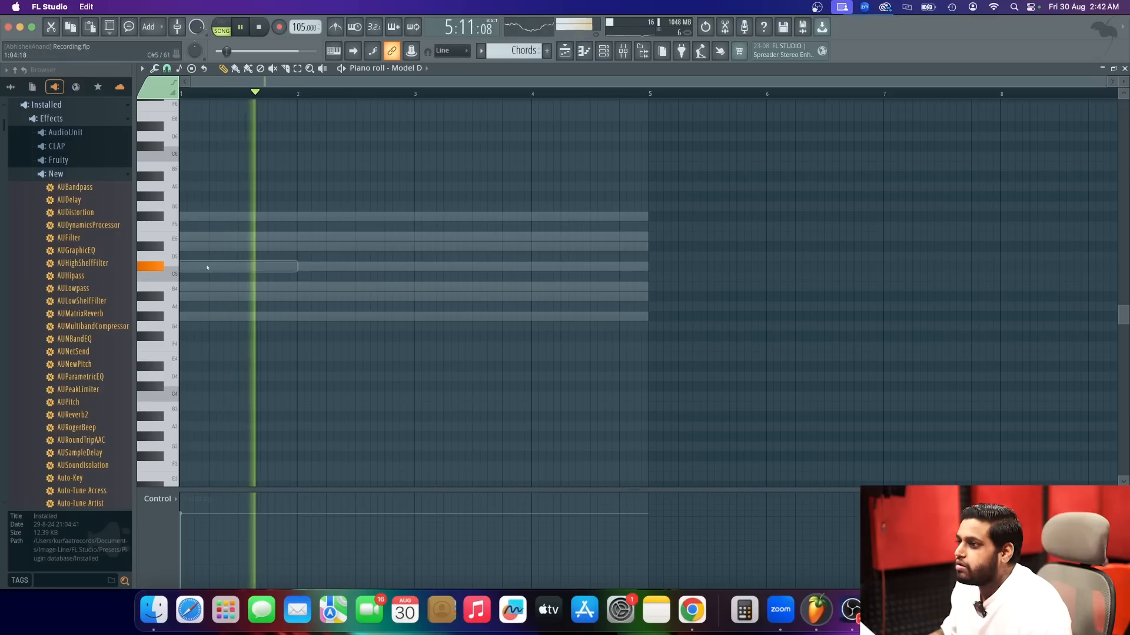
# Try an E5 note in bar 1 against the vocal, add a D#5 note, and remove both.
pyautogui.press('space')
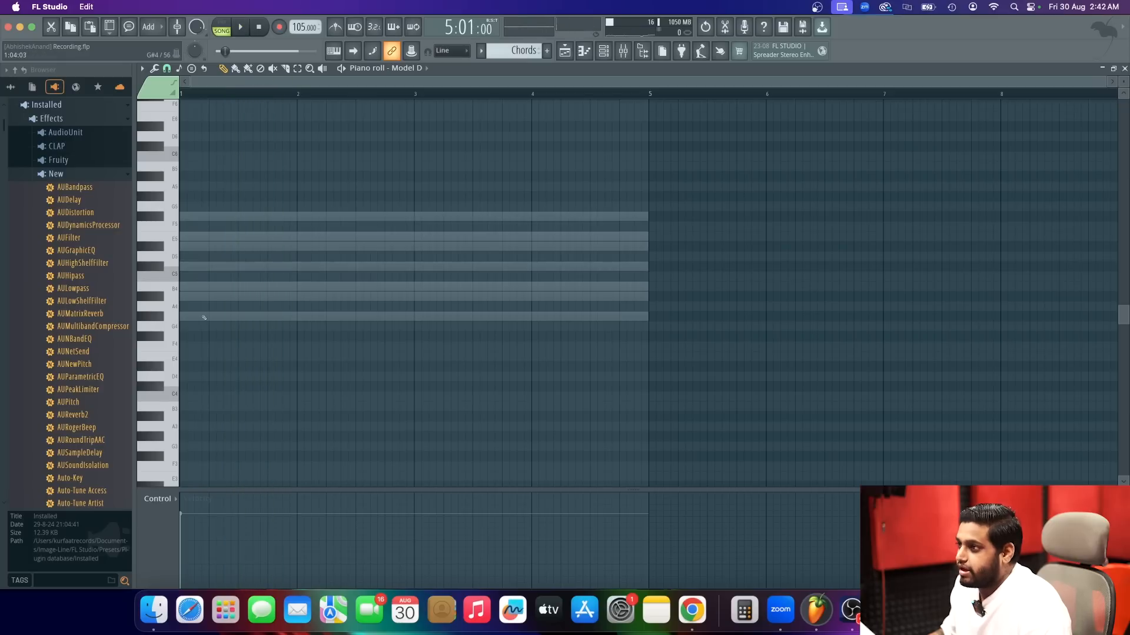
pyautogui.moveTo(183, 215); pyautogui.dragTo(207, 237)
pyautogui.press('space')
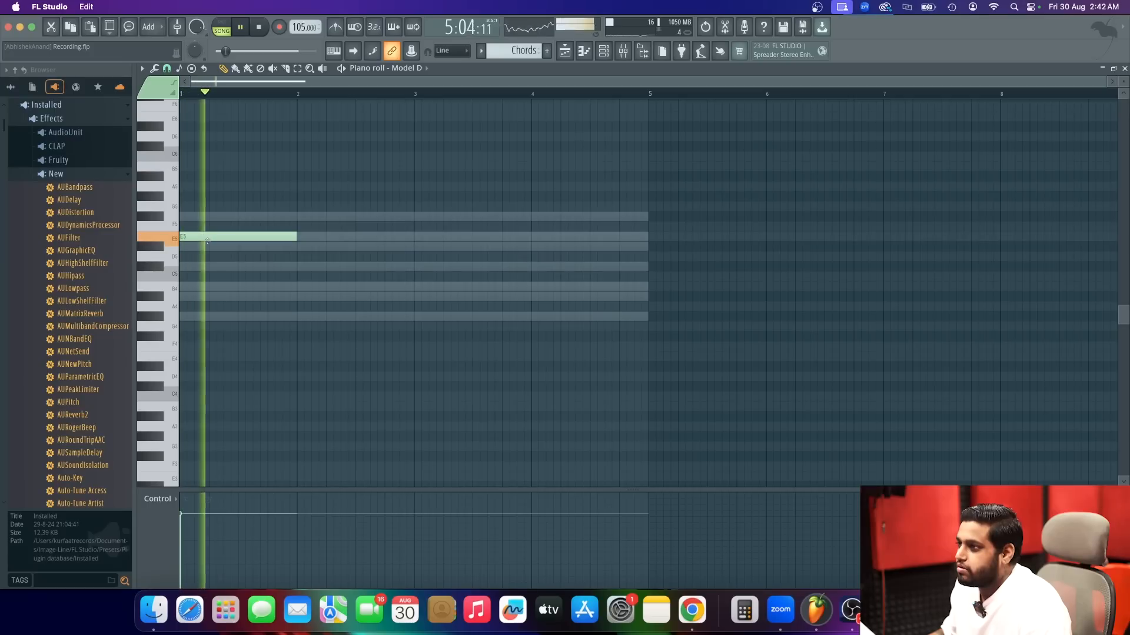
pyautogui.press('space')
pyautogui.doubleClick(215, 248)
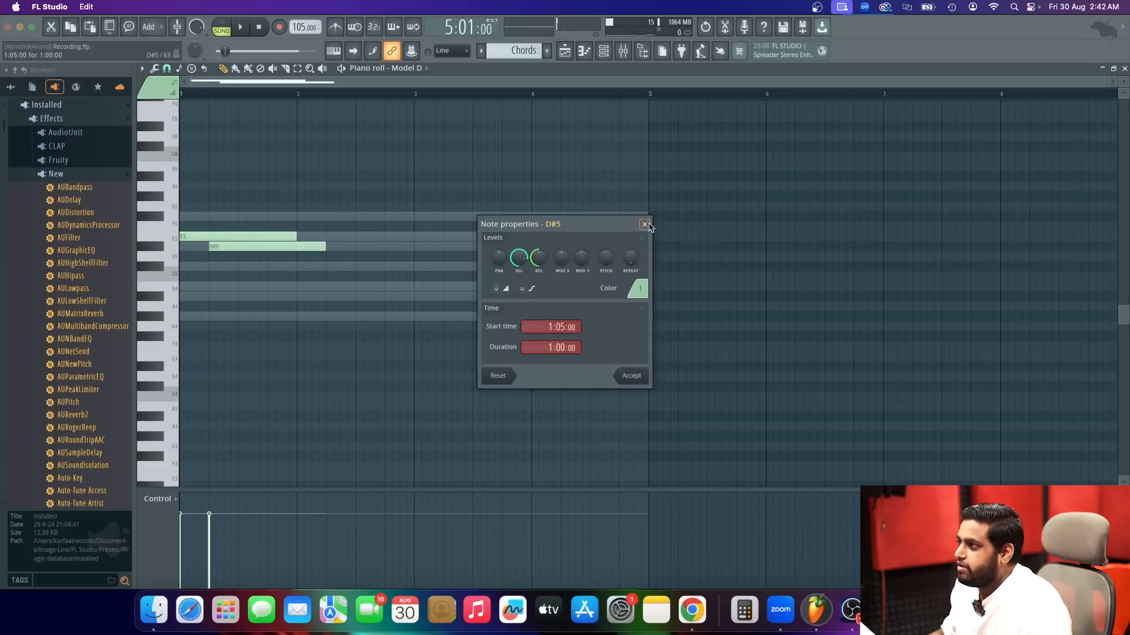
pyautogui.click(645, 224)
pyautogui.rightClick(239, 246)
pyautogui.rightClick(240, 236)
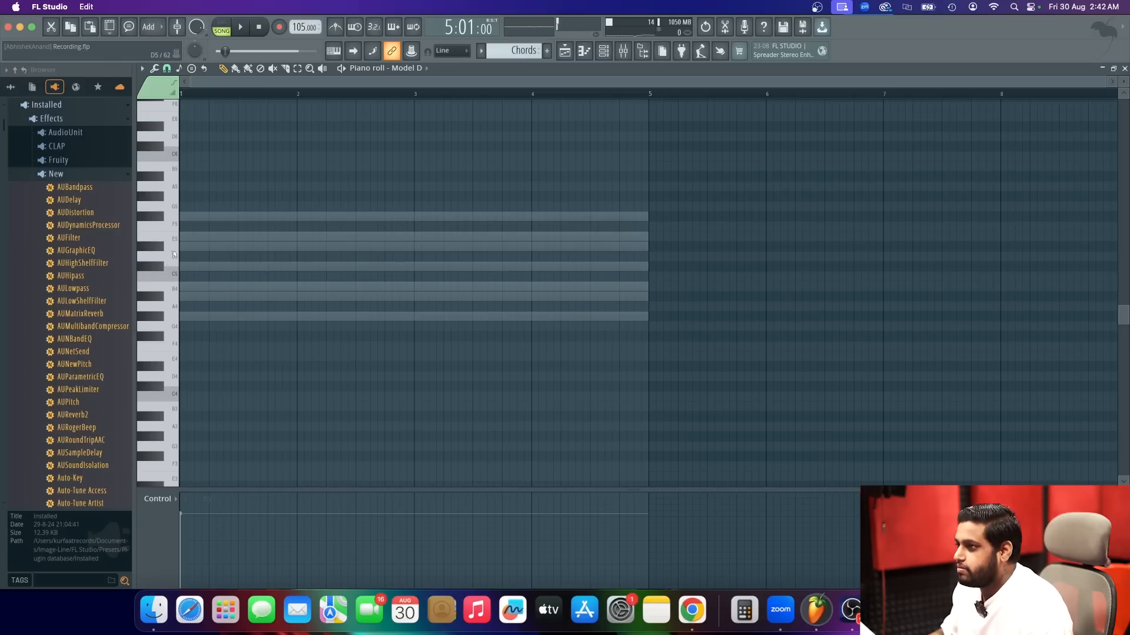
# Place one-bar notes on D#5 in bar 1 and E5 in bar 2, checking them against the vocal.
pyautogui.click(196, 248)
pyautogui.press('space')
pyautogui.click(290, 264)
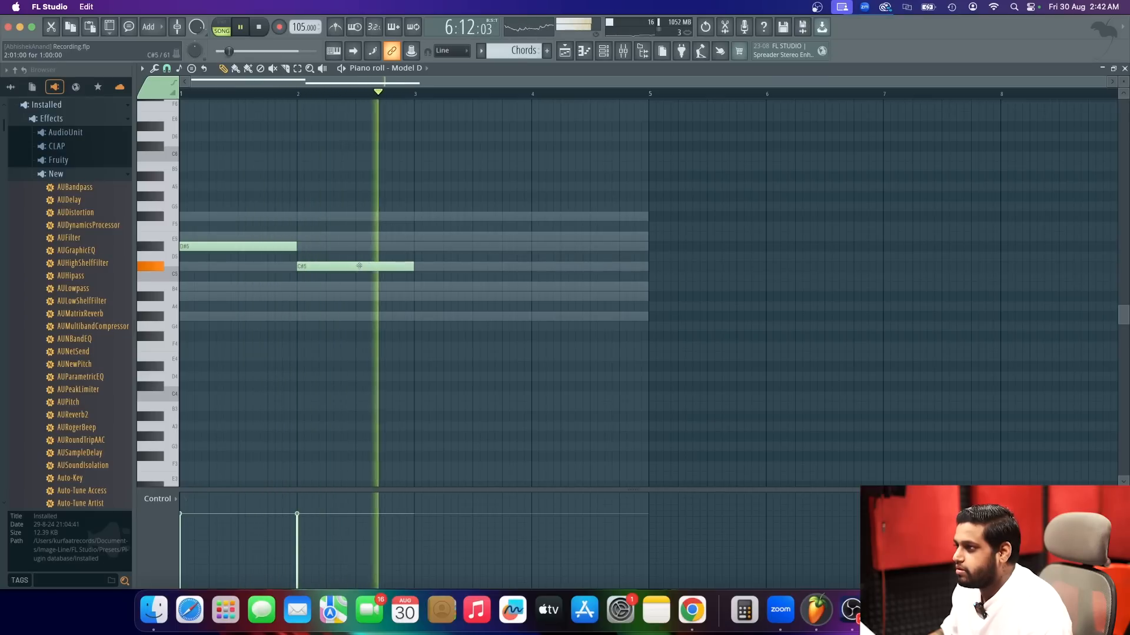
pyautogui.press('space')
pyautogui.rightClick(350, 266)
pyautogui.click(299, 237)
pyautogui.press('space')
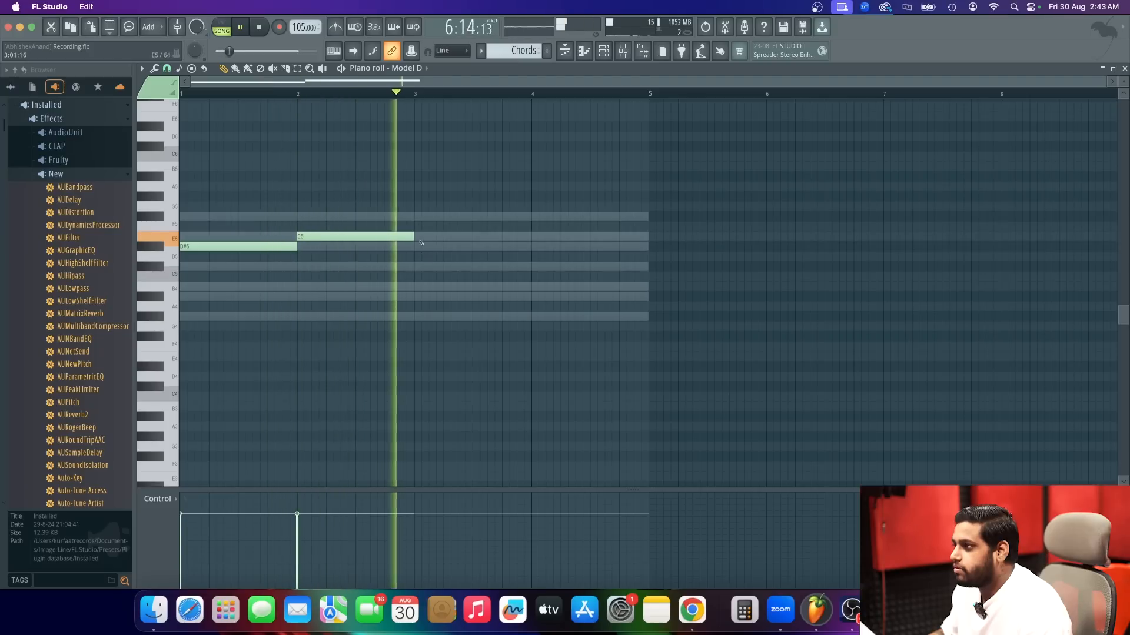
# Add a one-bar C#5 note in bar 3 and check it against the vocal.
pyautogui.click(426, 224)
pyautogui.press('space')
pyautogui.moveTo(426, 224); pyautogui.dragTo(427, 267)
pyautogui.press('space')
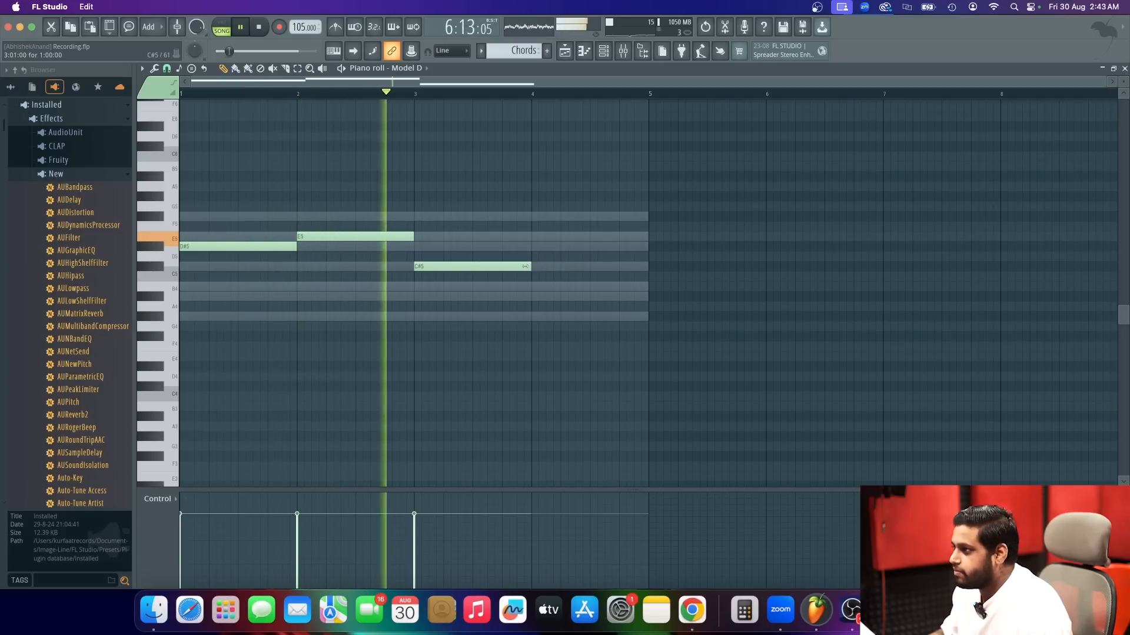
# Add a one-bar note in bar 4, settle it on D#5 and check it against the vocal.
pyautogui.click(529, 316)
pyautogui.moveTo(528, 316); pyautogui.dragTo(539, 285)
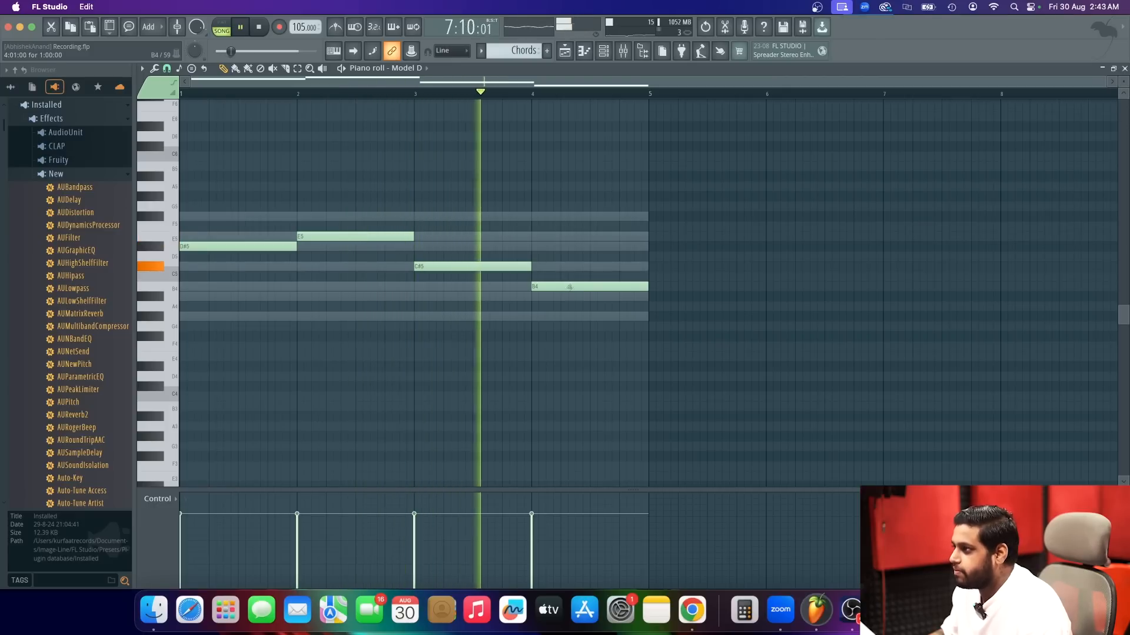
pyautogui.press('space')
pyautogui.moveTo(573, 287); pyautogui.dragTo(574, 240)
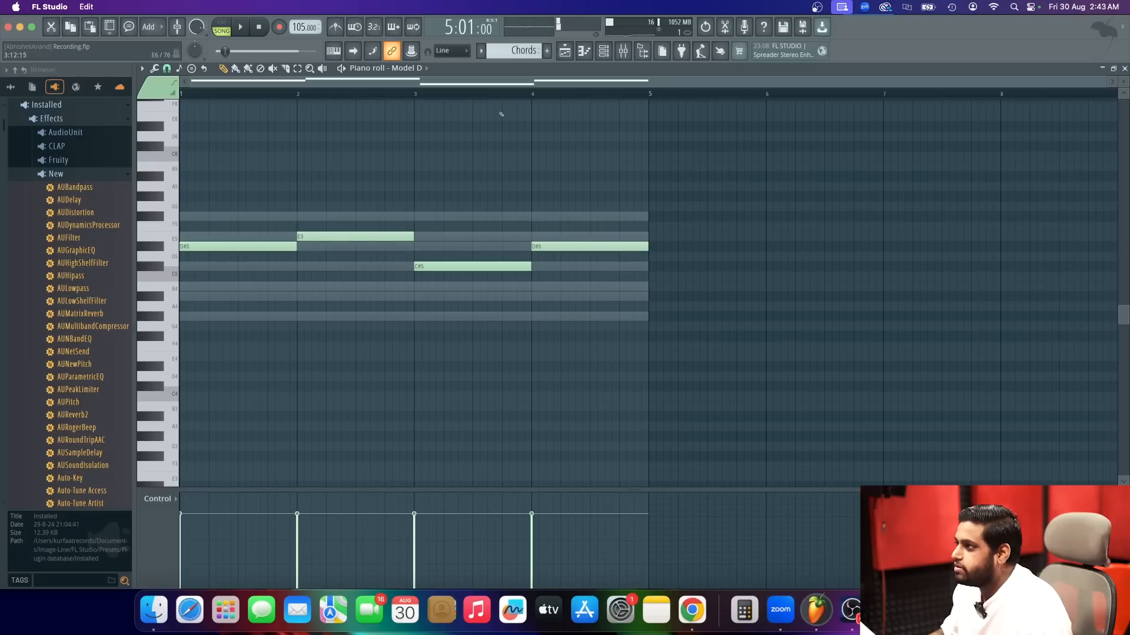
pyautogui.click(476, 96)
pyautogui.press('space')
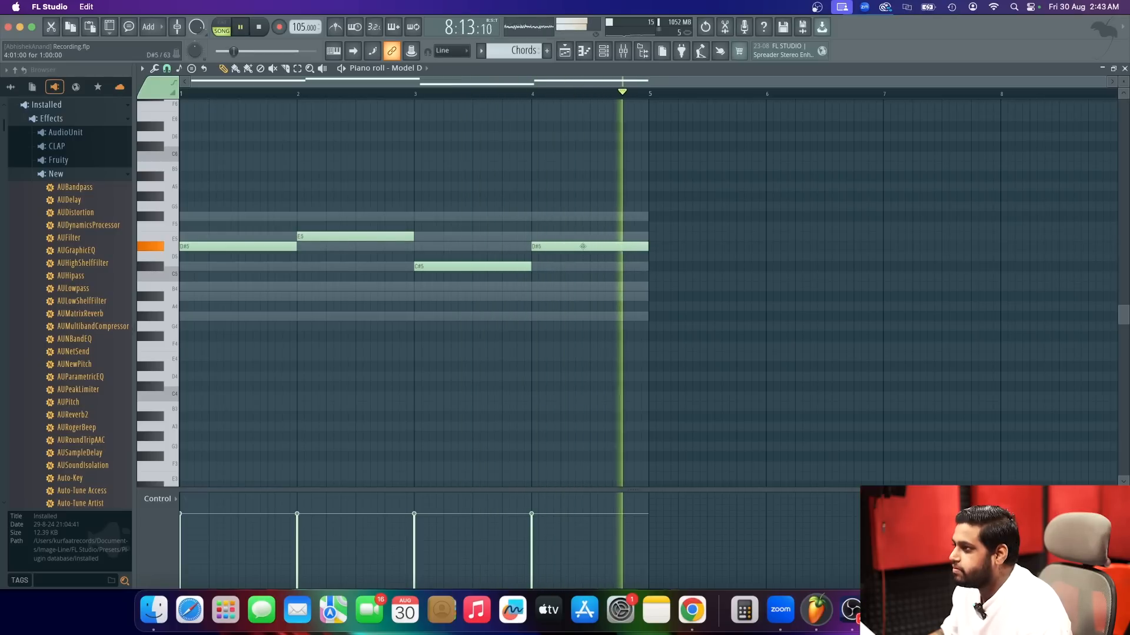
pyautogui.press('space')
# Try the bar 1 note on G#4 against the vocal, and replace it with a one-bar D#5 note.
pyautogui.moveTo(269, 241); pyautogui.dragTo(226, 316)
pyautogui.press('space')
pyautogui.press('space')
pyautogui.press('space')
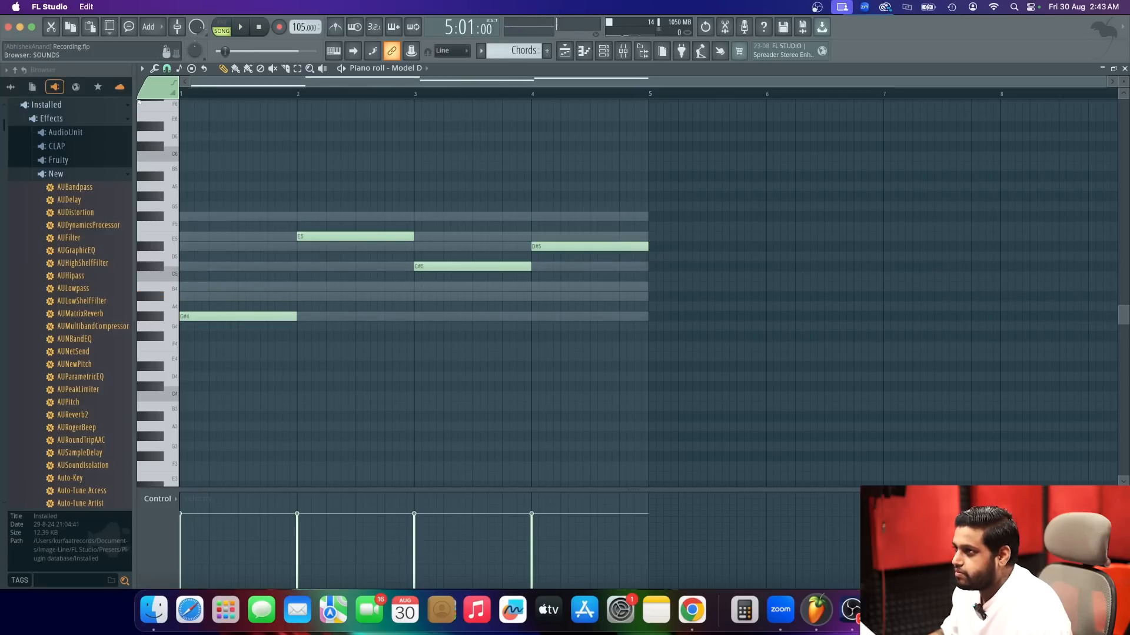
# Play the piano line together with the vocal from song bar 5 to judge the opening notes.
pyautogui.press('space')
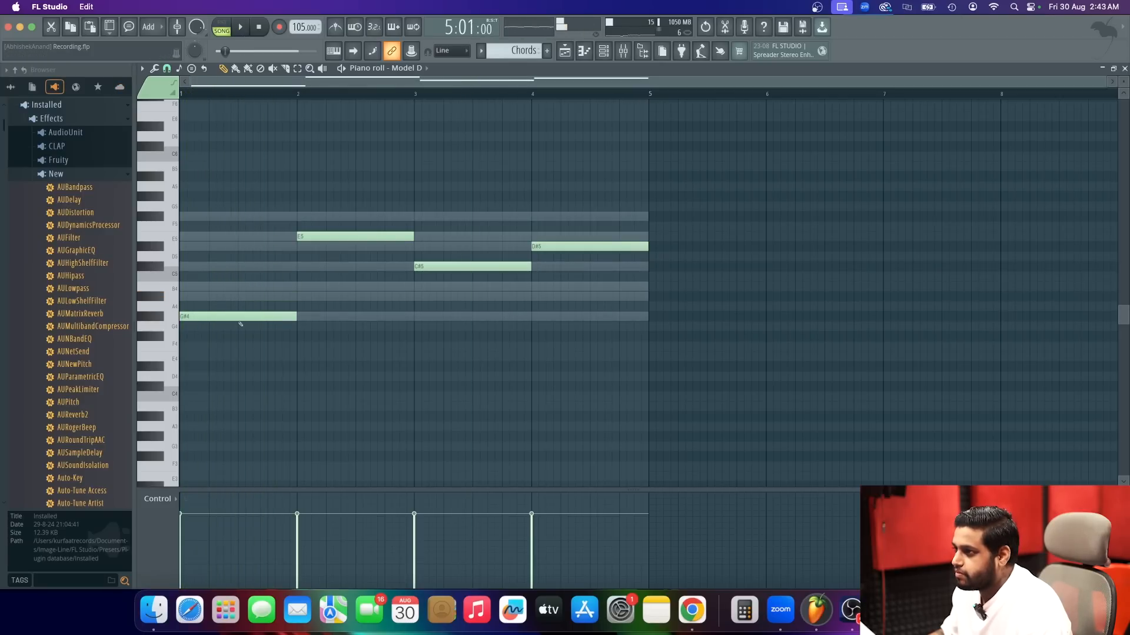
pyautogui.rightClick(240, 318)
pyautogui.moveTo(191, 237)
pyautogui.mouseDown()
pyautogui.moveTo(160, 263)
pyautogui.moveTo(162, 251)
pyautogui.mouseUp()
pyautogui.press('space')
pyautogui.press('space')
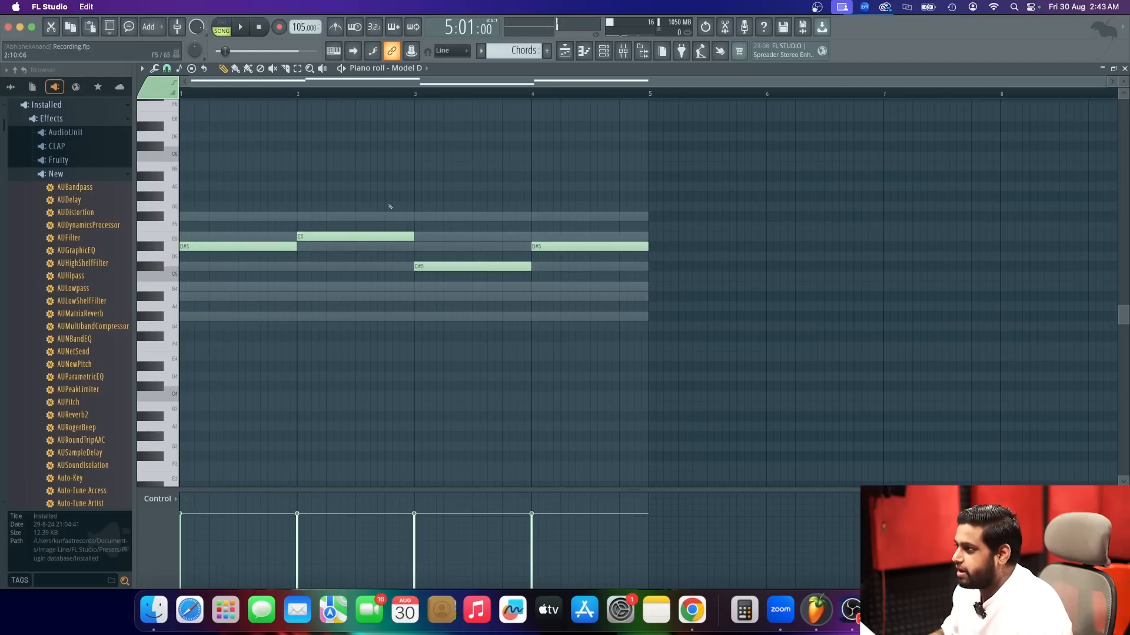
pyautogui.press('space')
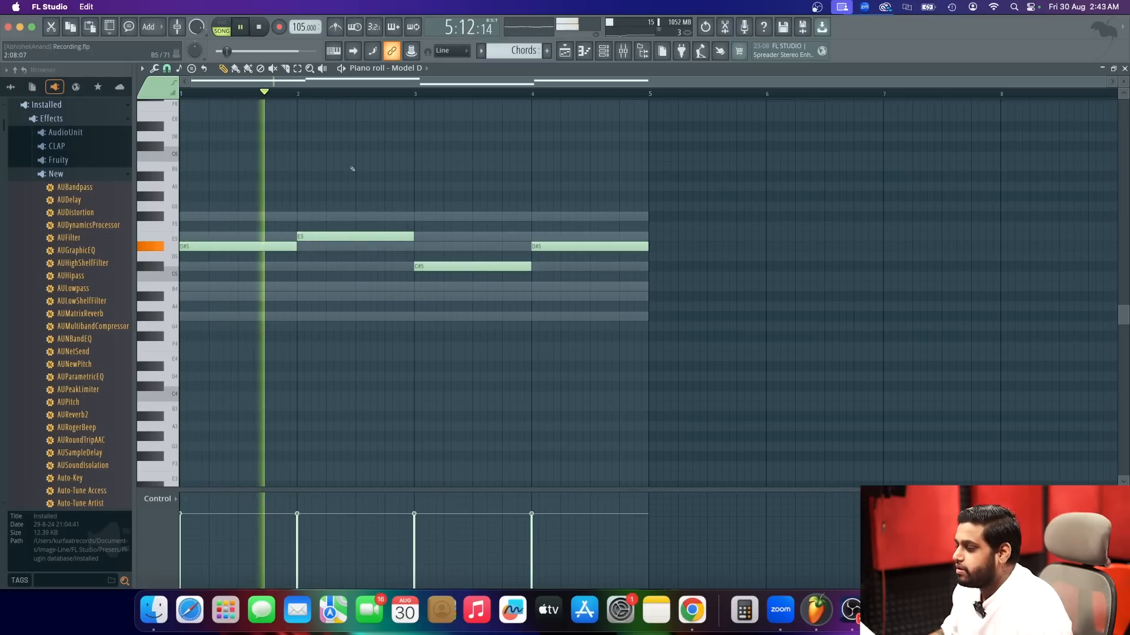
pyautogui.press('space')
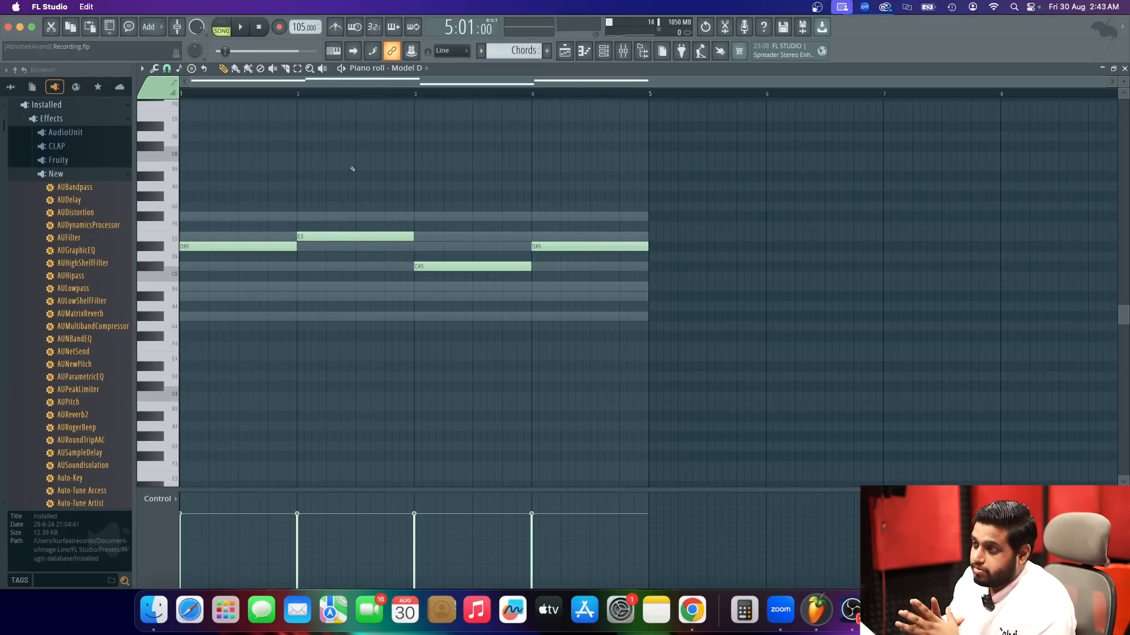
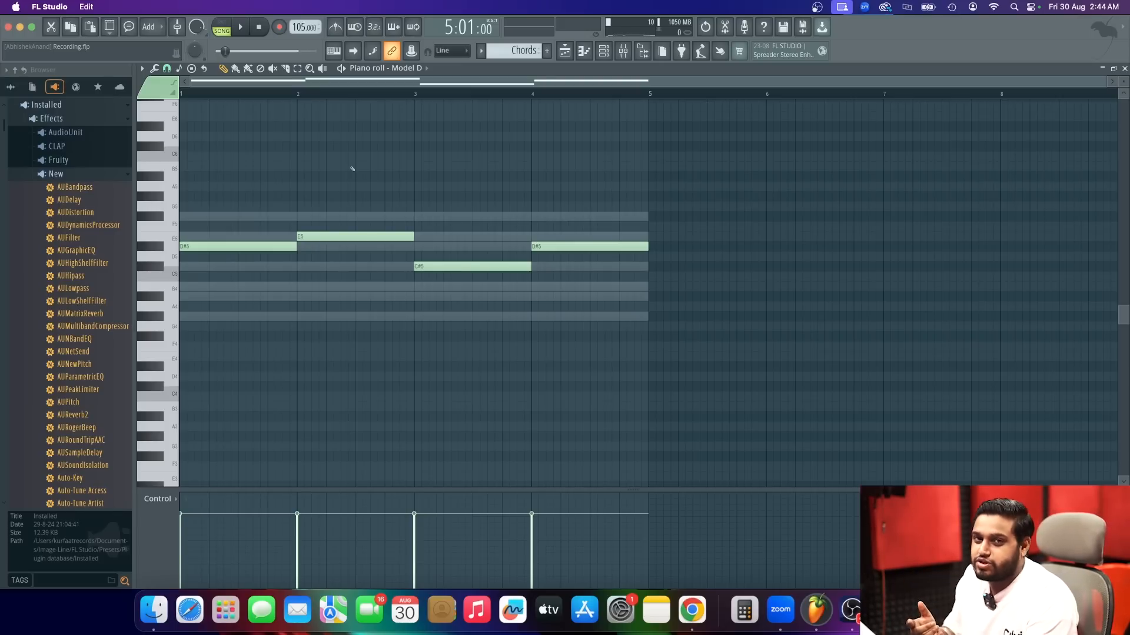
# Play the line with the vocal, remove the bar 4 note, audition other pitches, and place a one-bar D#5 there again.
pyautogui.press('space')
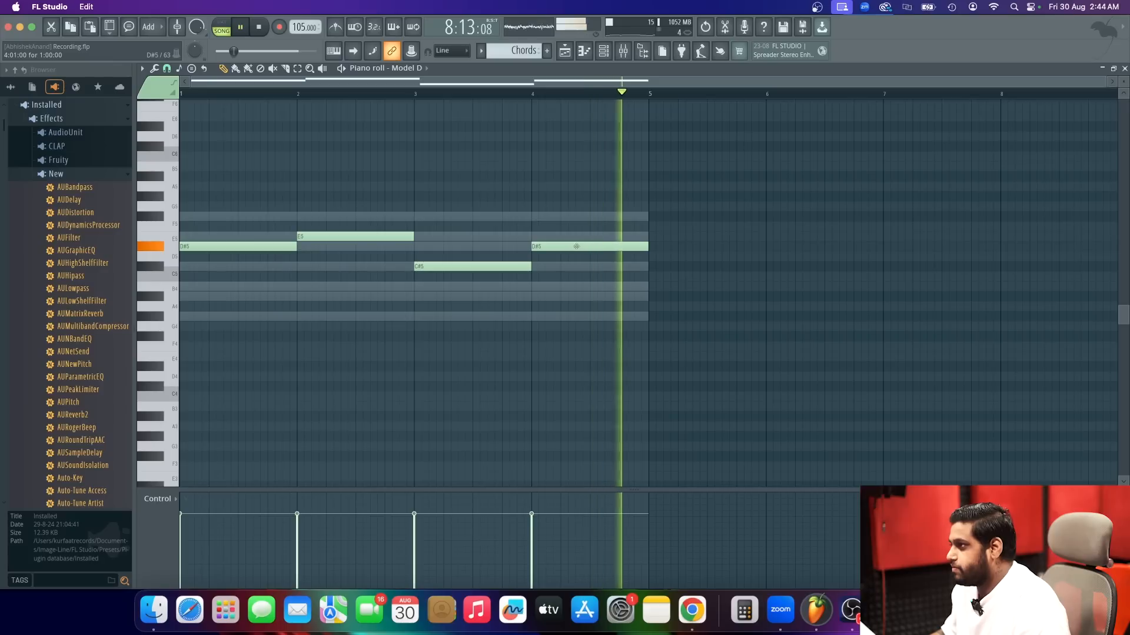
pyautogui.press('space')
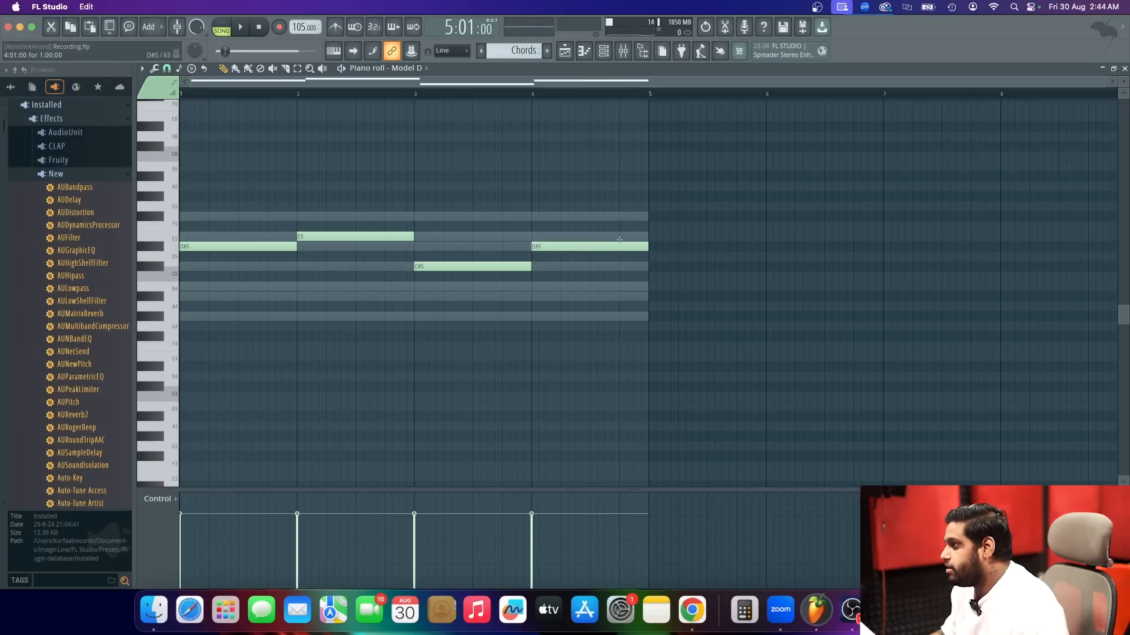
pyautogui.rightClick(605, 244)
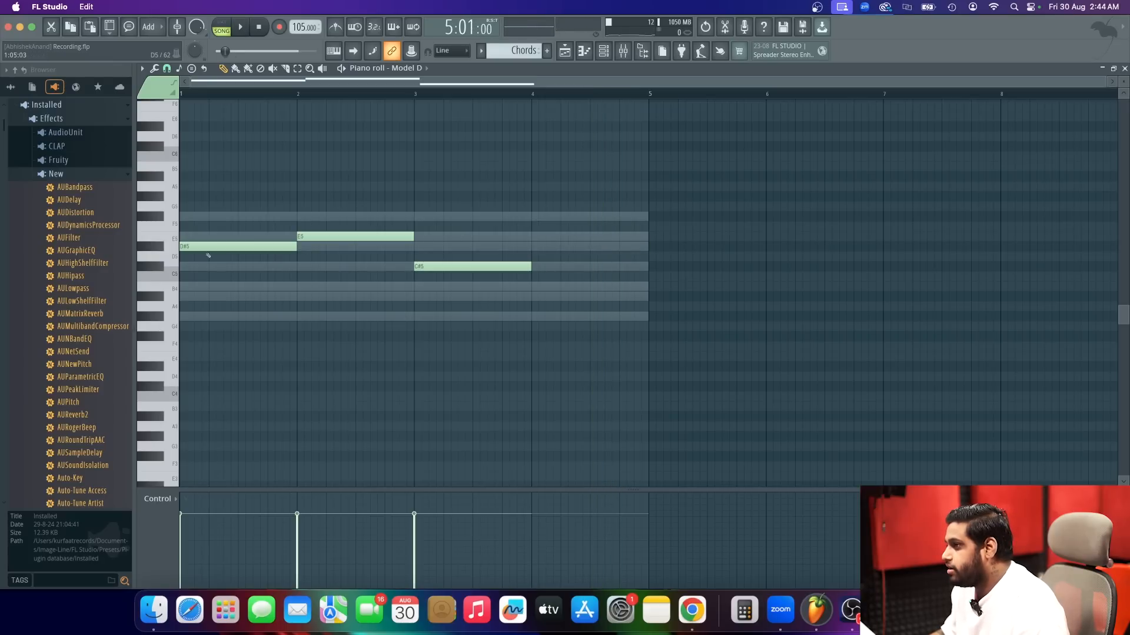
pyautogui.click(151, 236)
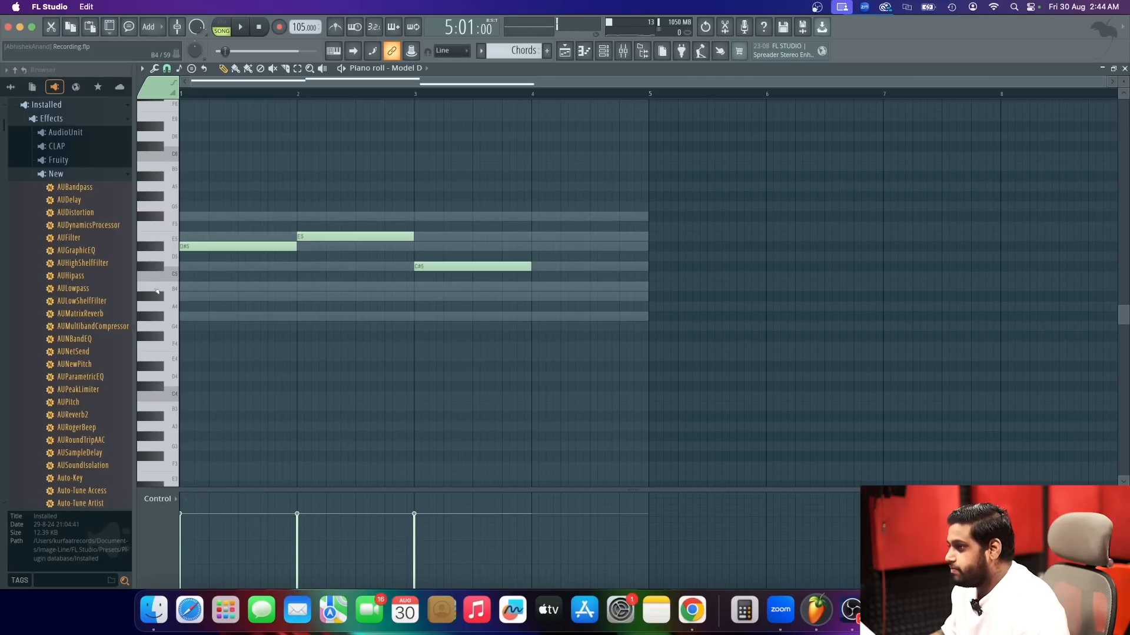
pyautogui.click(157, 316)
pyautogui.click(155, 318)
pyautogui.click(157, 326)
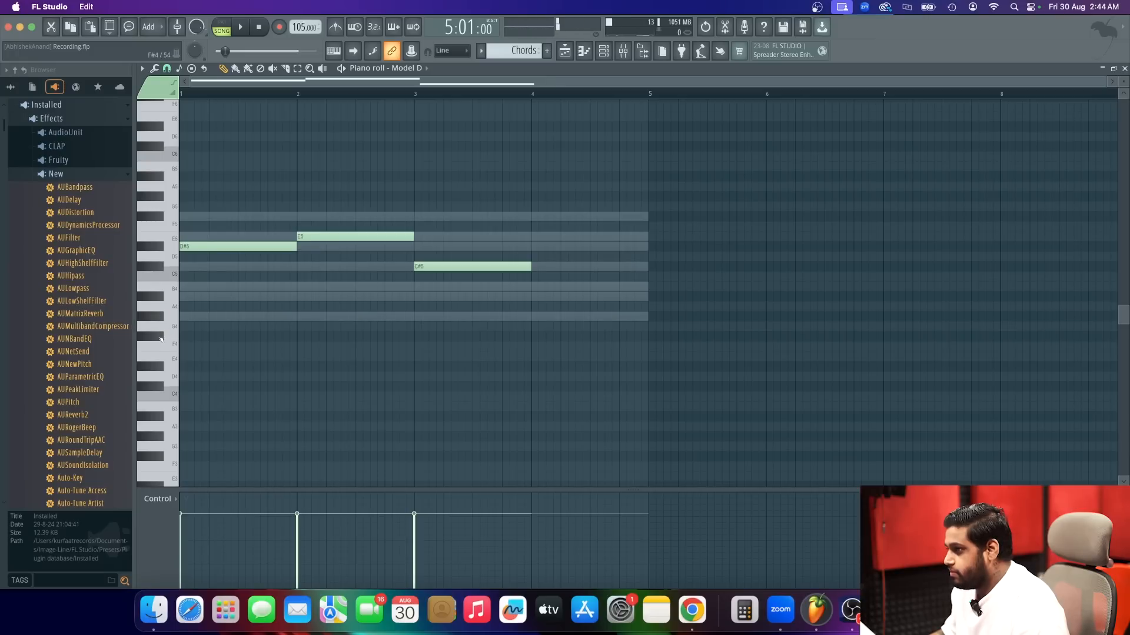
pyautogui.click(156, 366)
pyautogui.click(156, 366)
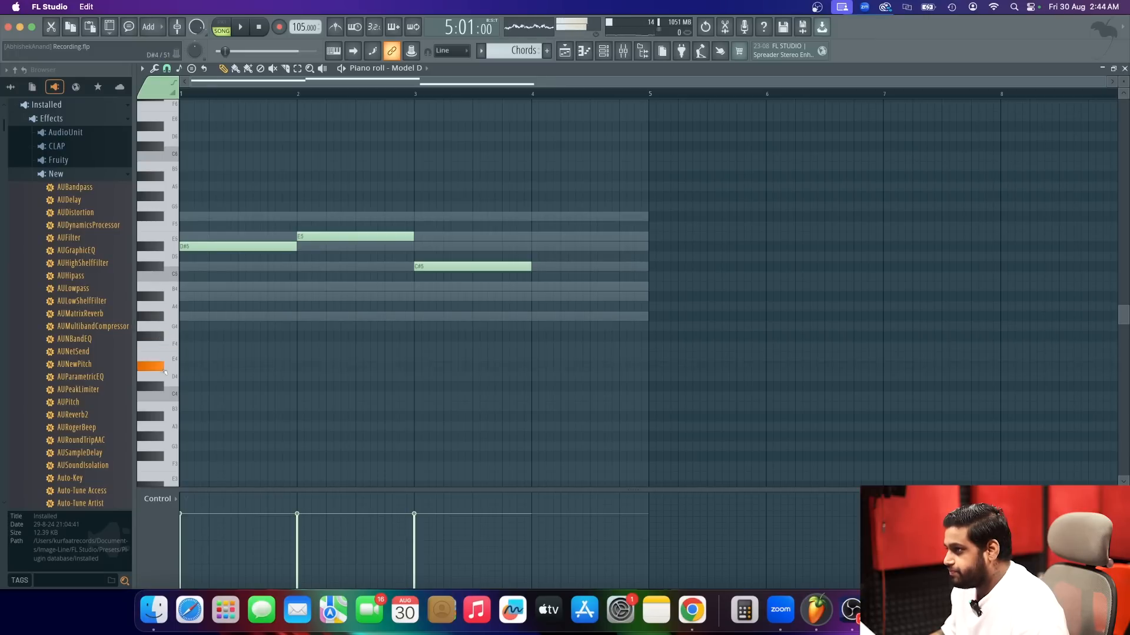
pyautogui.click(535, 247)
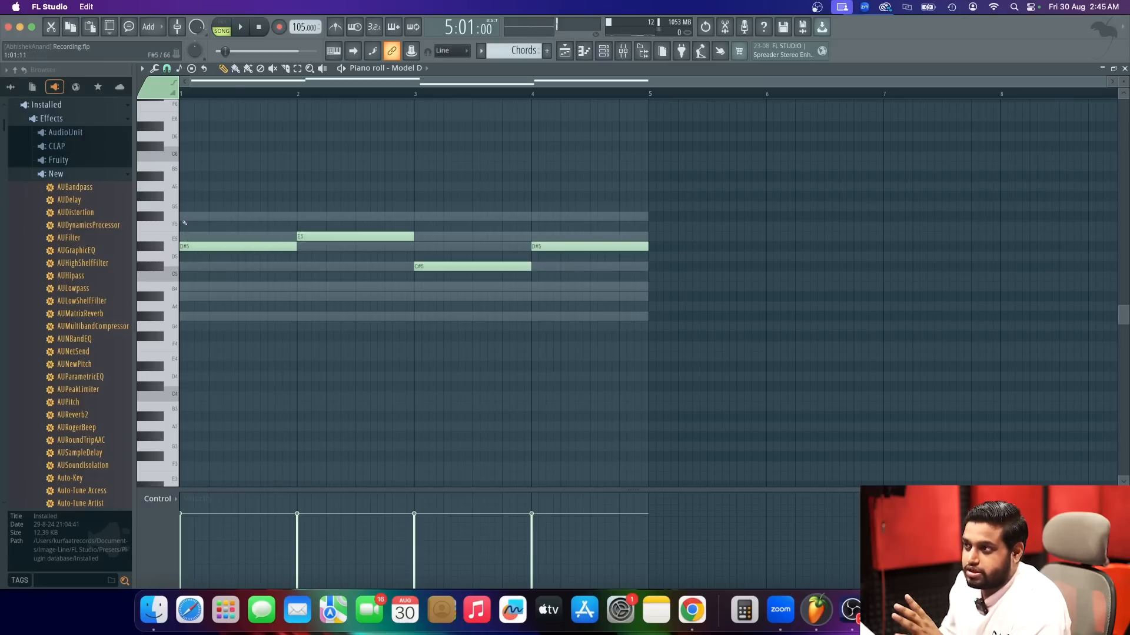
# Try extra F#5, G#4 and A#4 notes alongside the D#5 in bar 1 and remove them.
pyautogui.click(203, 217)
pyautogui.rightClick(204, 216)
pyautogui.click(200, 217)
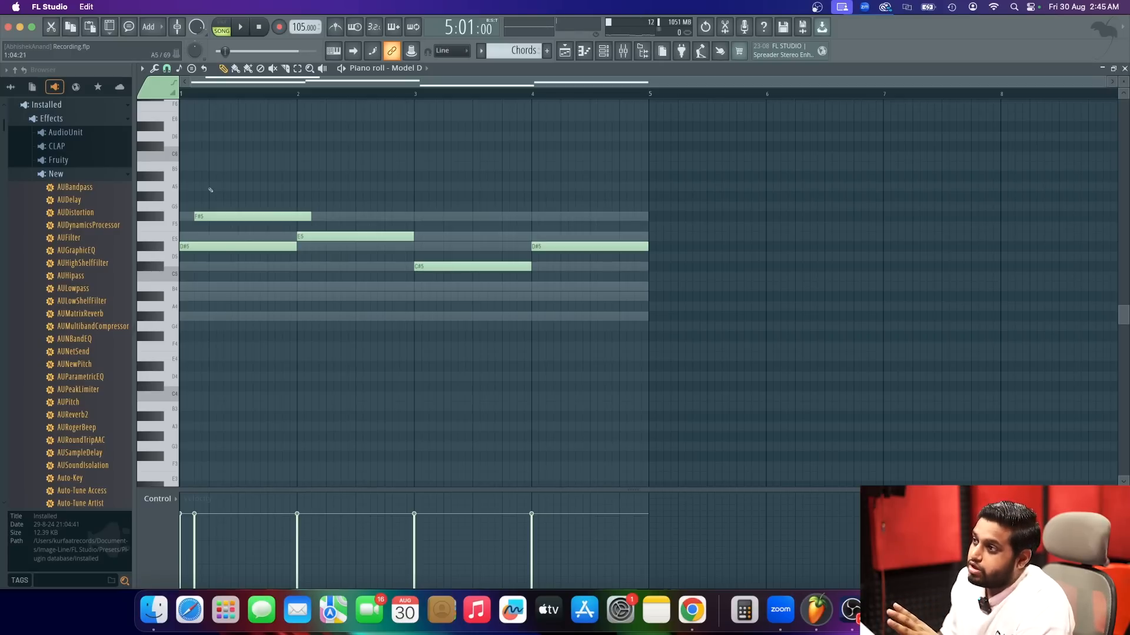
pyautogui.click(195, 317)
pyautogui.rightClick(201, 316)
pyautogui.click(205, 297)
pyautogui.rightClick(230, 293)
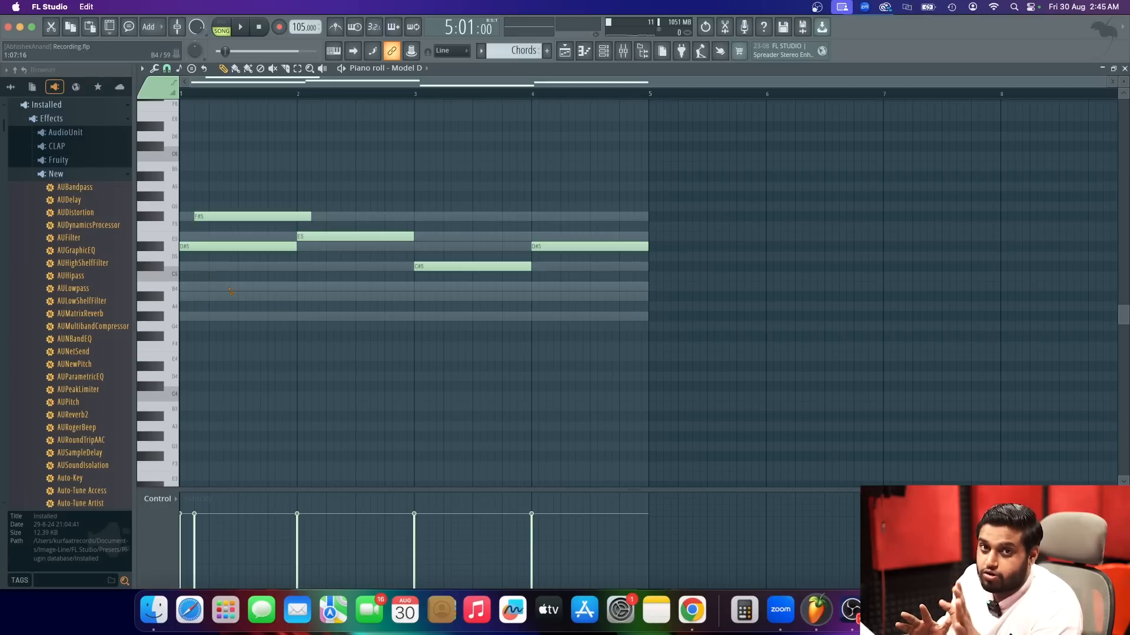
pyautogui.rightClick(257, 217)
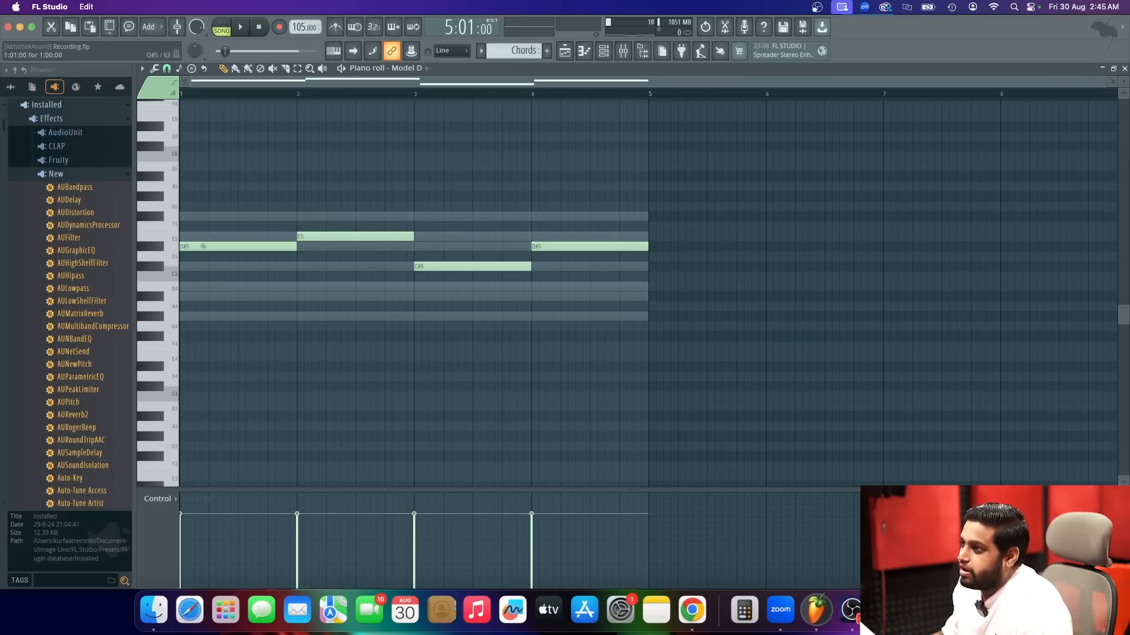
# Add one-bar F#5 and A#4 notes to the D#5 in bar 1 and check the chord against the vocal.
pyautogui.click(188, 218)
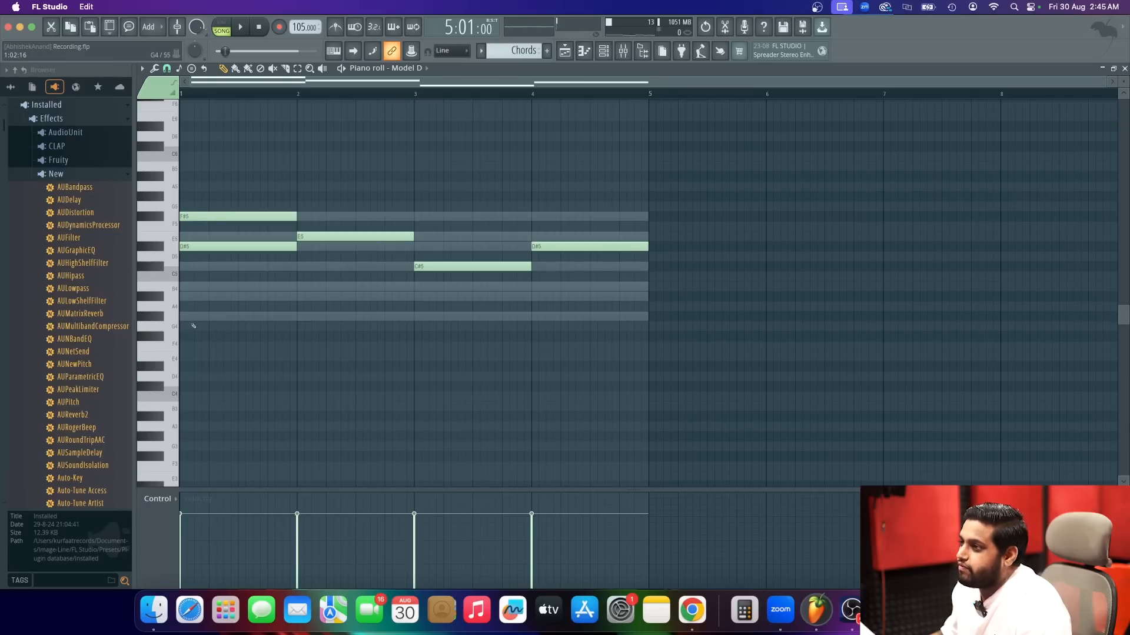
pyautogui.click(182, 296)
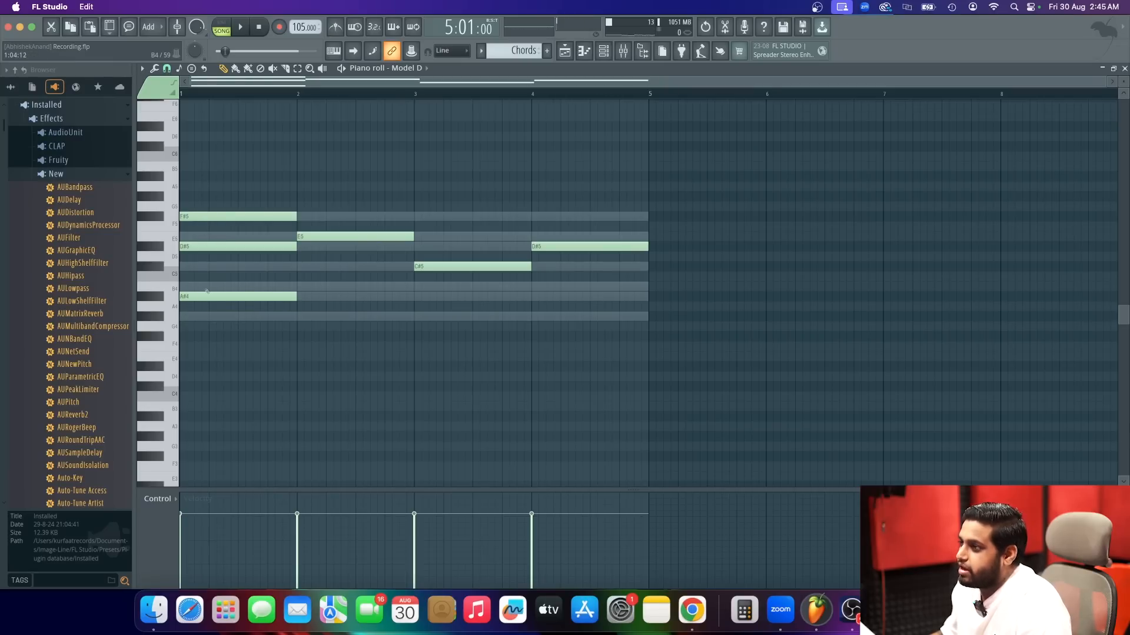
pyautogui.press('space')
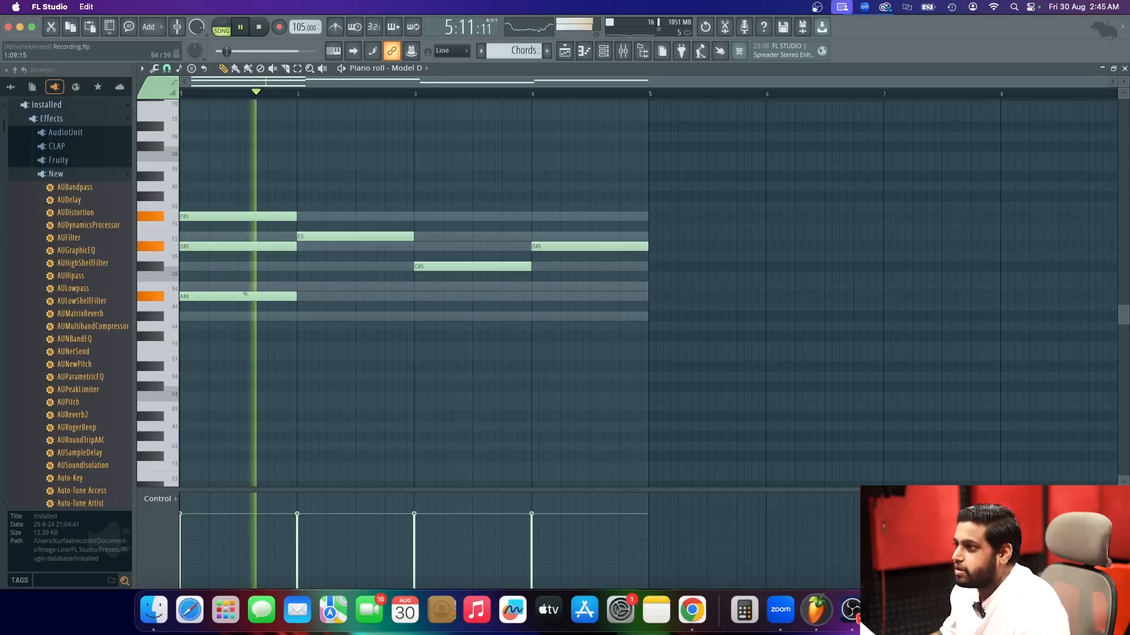
pyautogui.press('space')
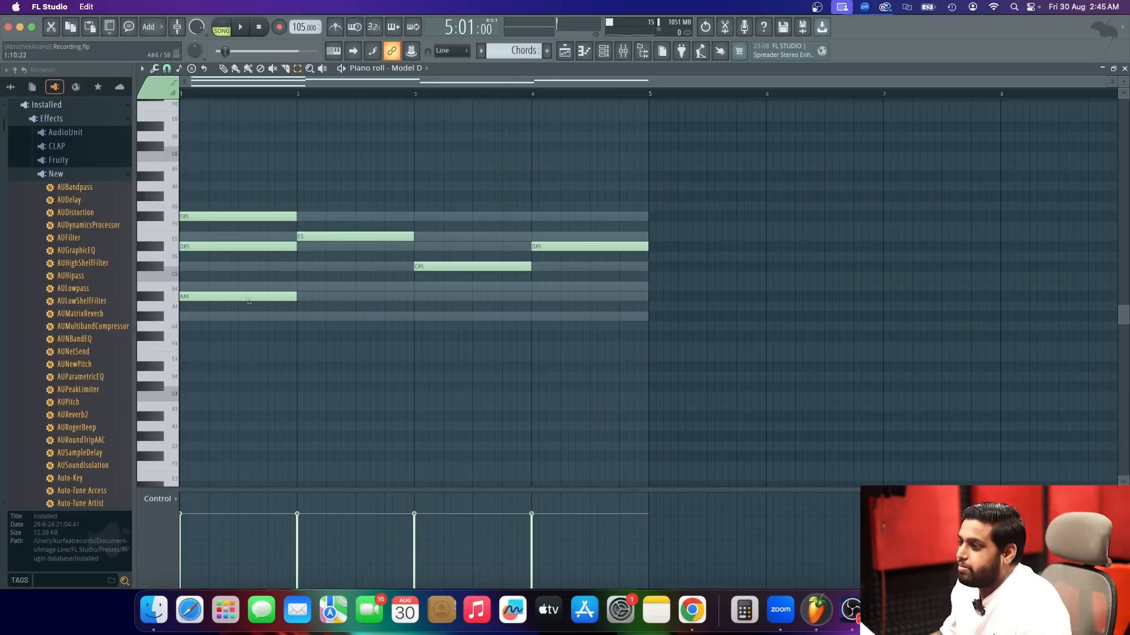
# Raise the A#4 note of the bar 1 chord by one octave to A#5 and play it with the vocal.
pyautogui.click(221, 296)
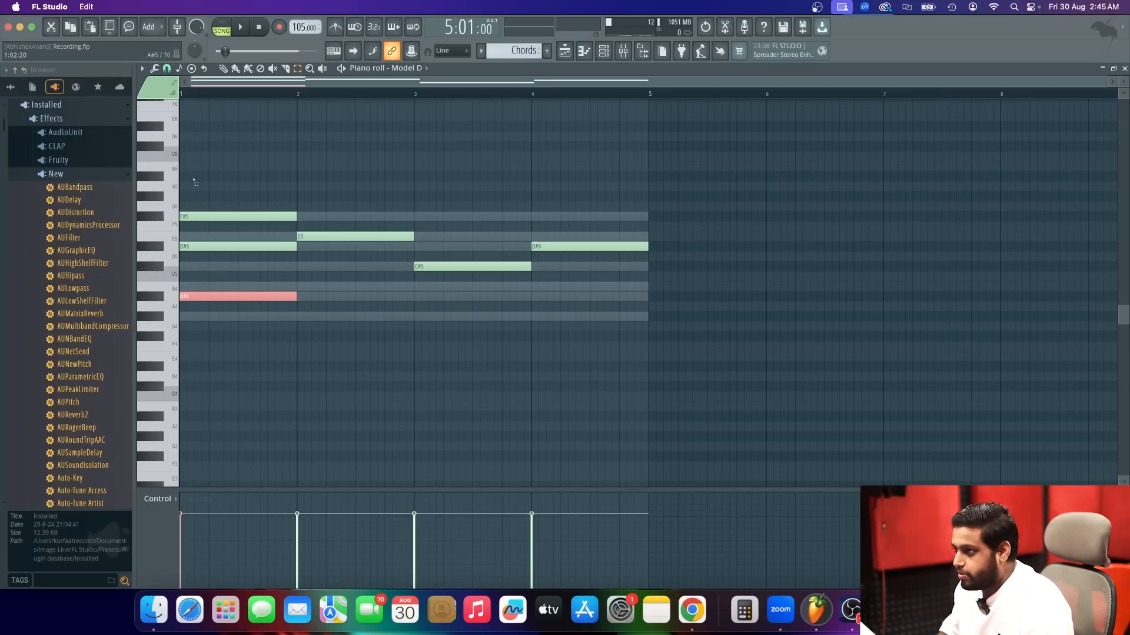
pyautogui.hotkey('ctrl', 'Up')
pyautogui.press('space')
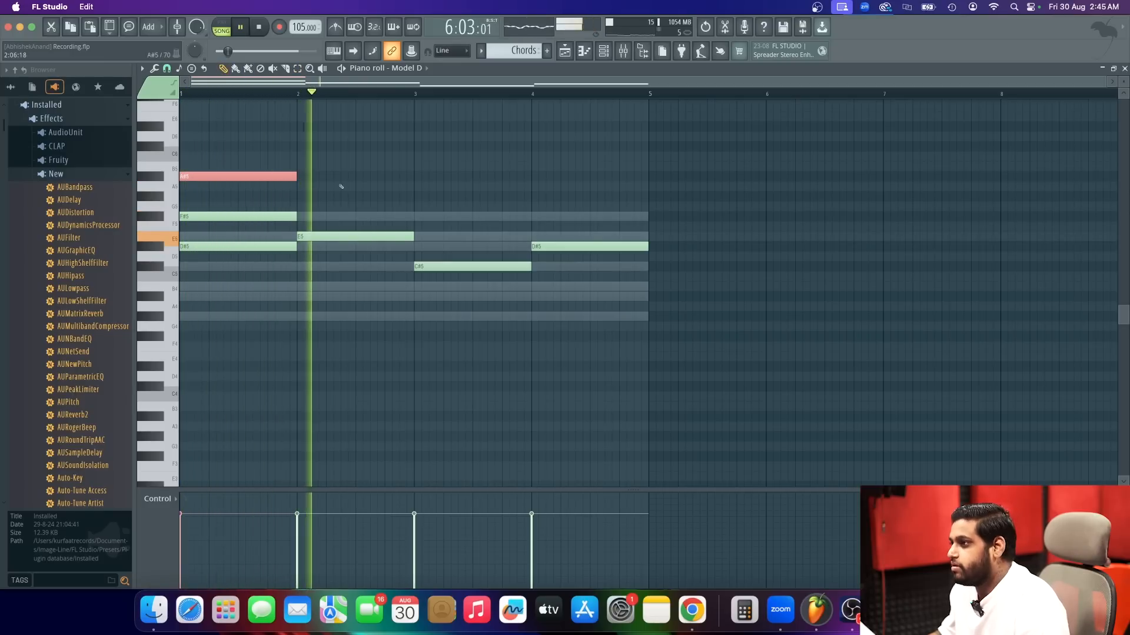
pyautogui.press('space')
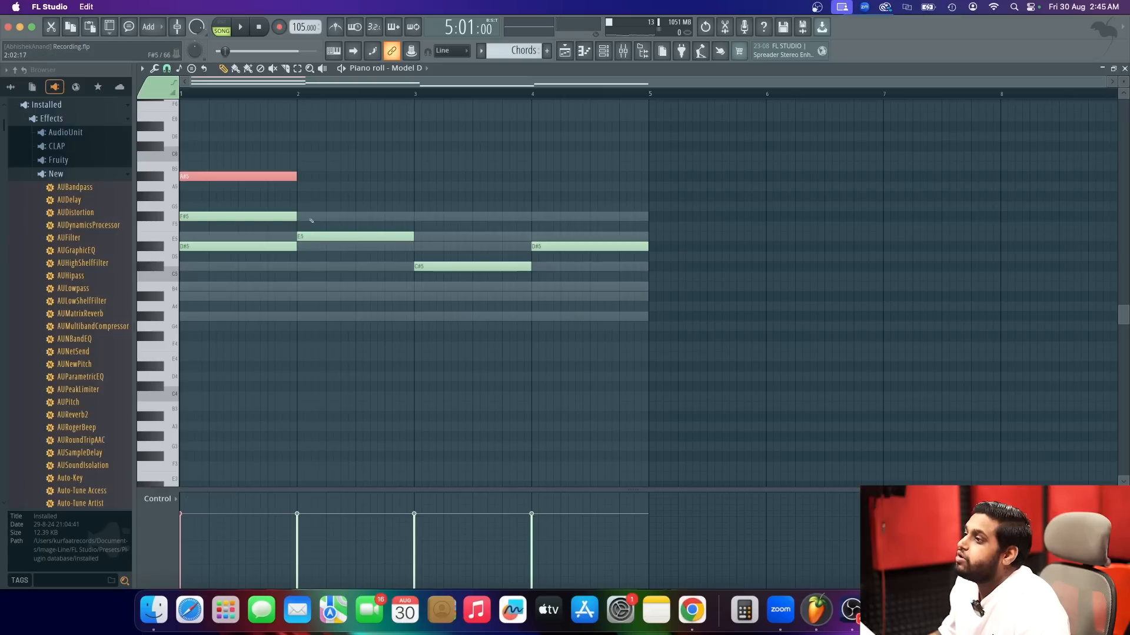
# Complete the bar 2 chord with G#4 and B4 notes raised one octave above the E5, and check it against the vocal.
pyautogui.click(296, 316)
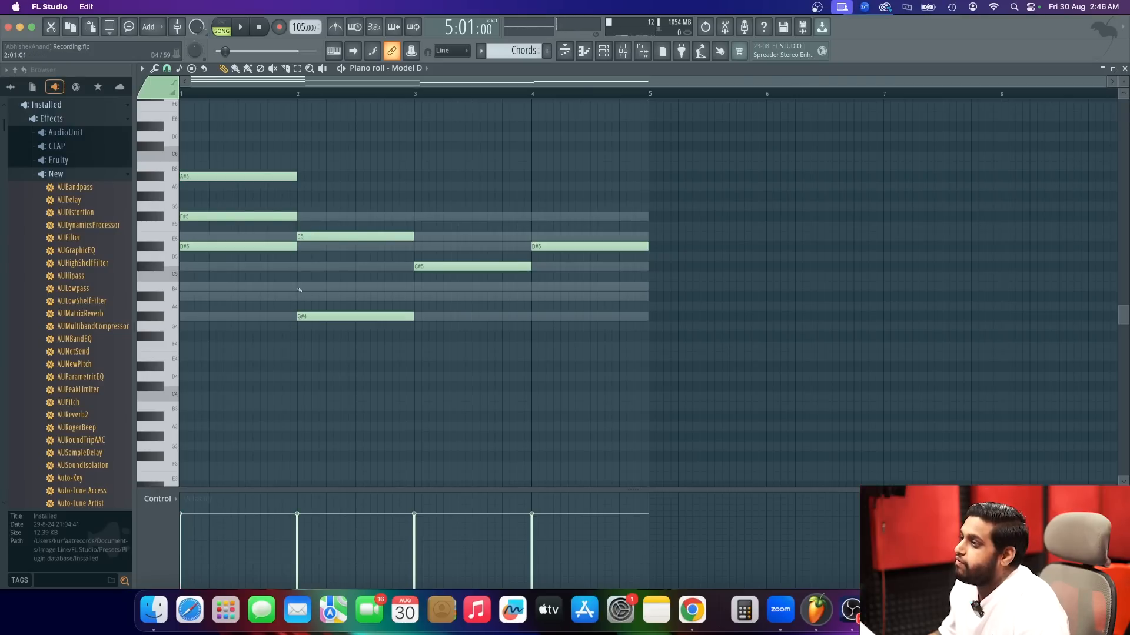
pyautogui.click(299, 290)
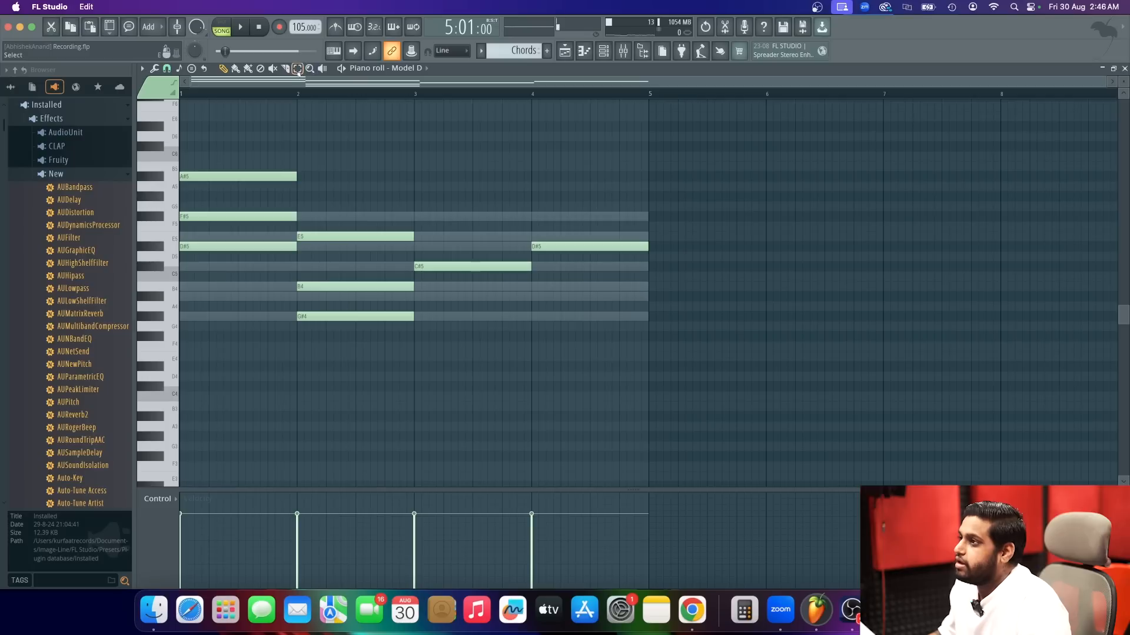
pyautogui.moveTo(345, 327); pyautogui.dragTo(370, 274)
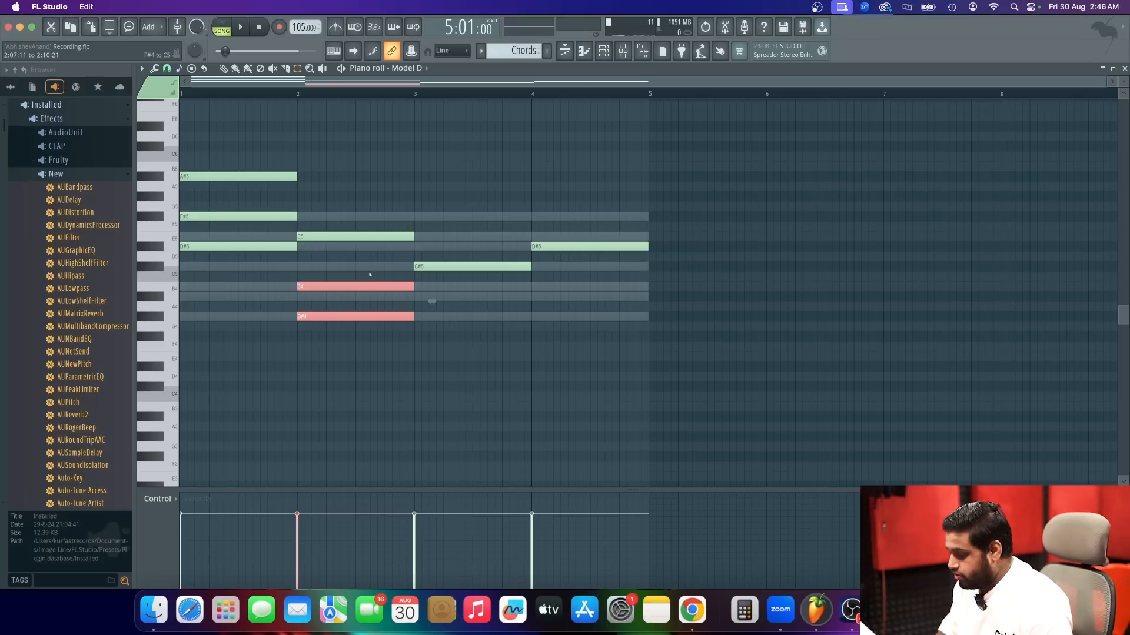
pyautogui.hotkey('ctrl', 'Up')
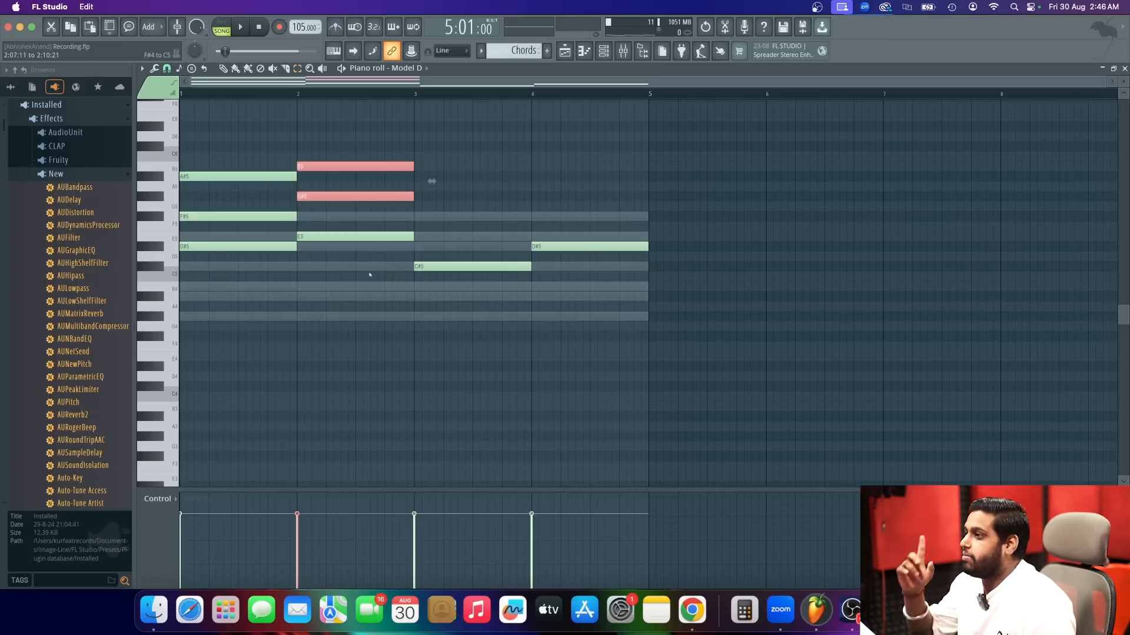
pyautogui.press('space')
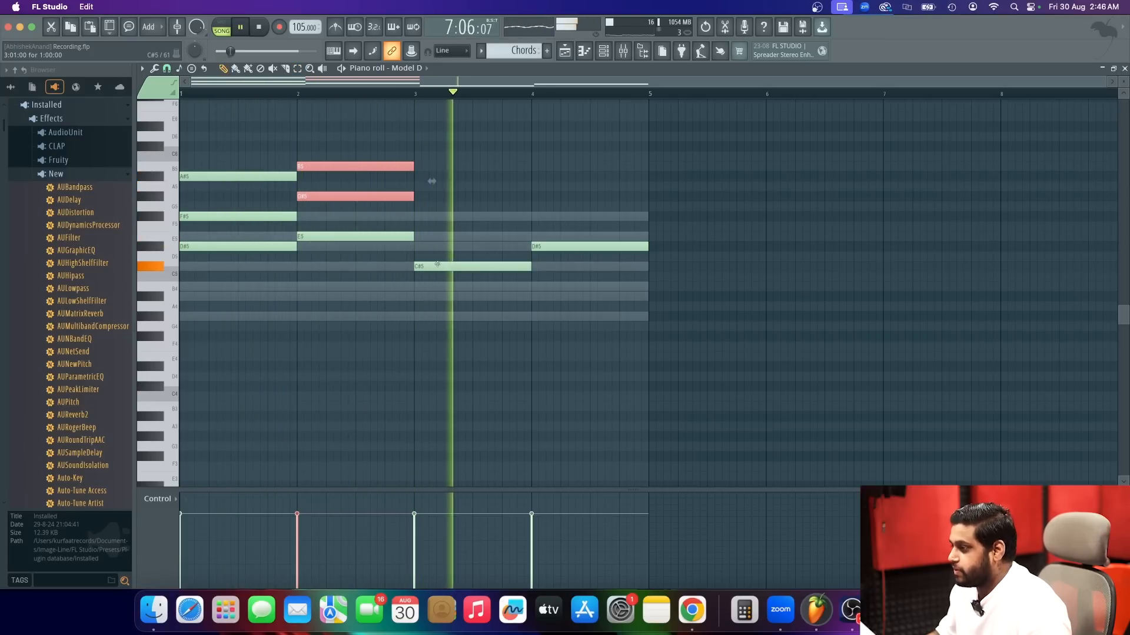
pyautogui.press('space')
# Complete the bar 3 chord by adding E5 and a G#4 raised one octave to the C#5, and check it against the vocal.
pyautogui.moveTo(1124, 82); pyautogui.dragTo(1123, 102)
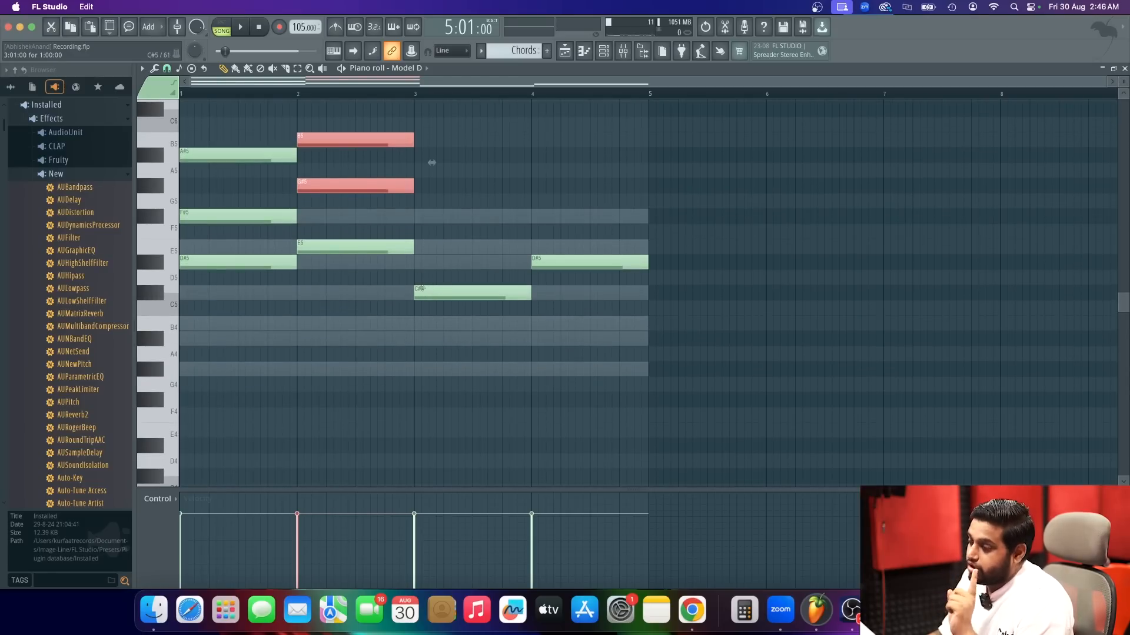
pyautogui.click(419, 247)
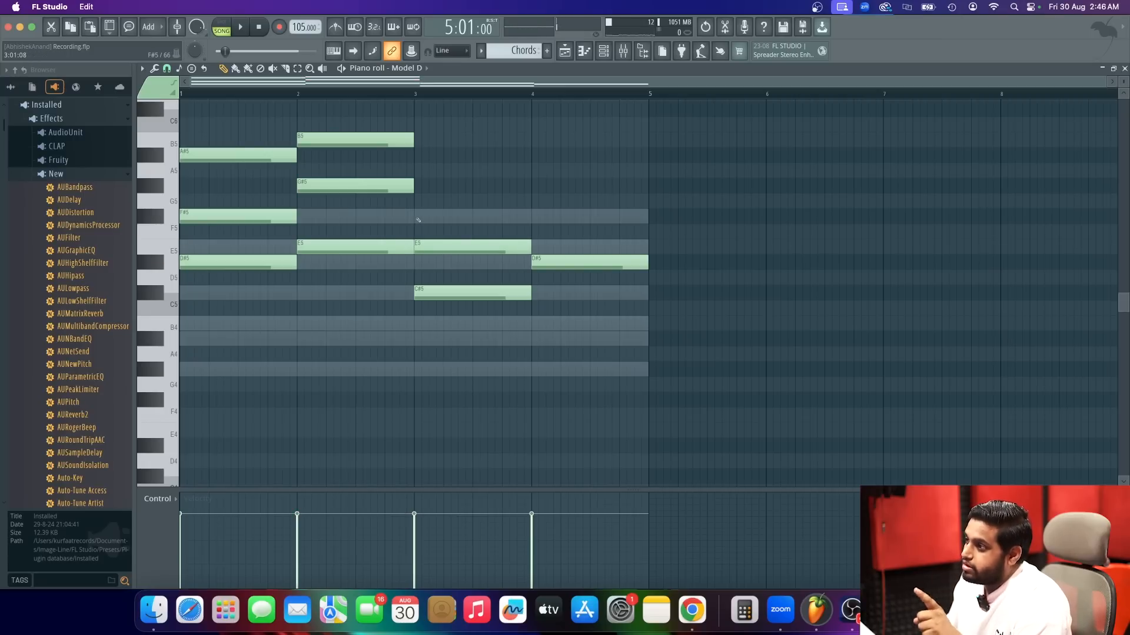
pyautogui.click(419, 368)
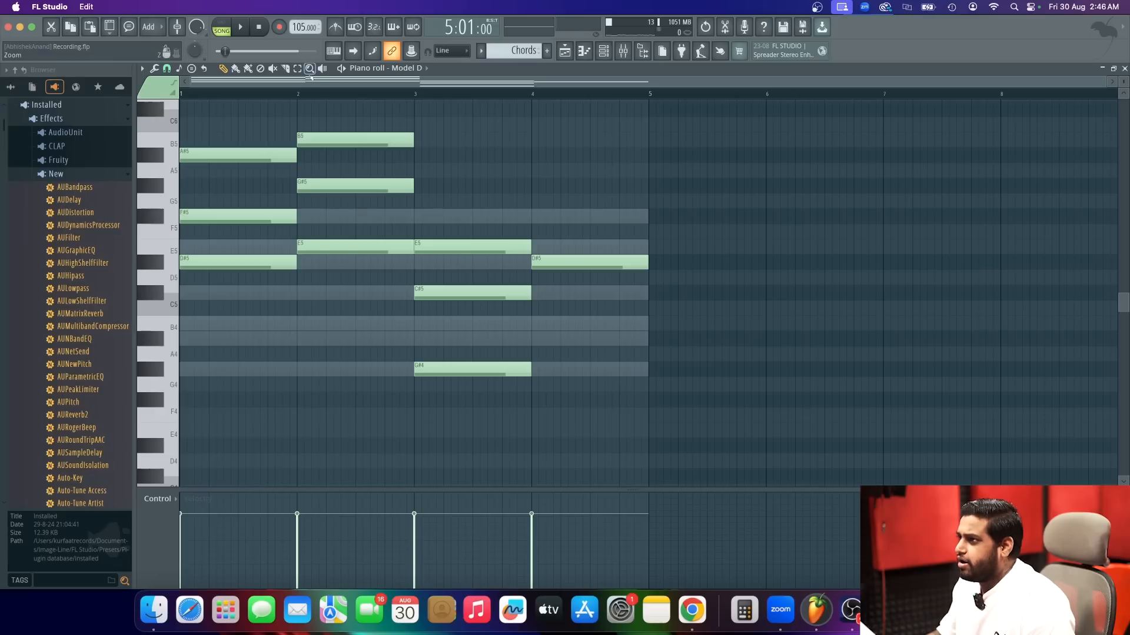
pyautogui.moveTo(505, 446); pyautogui.dragTo(463, 353)
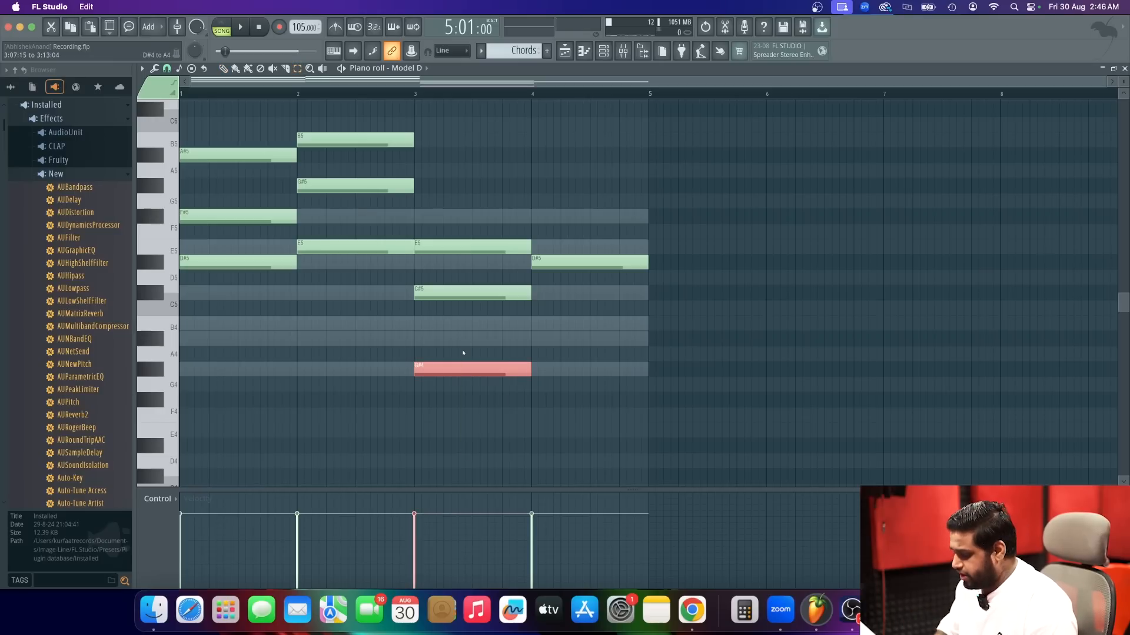
pyautogui.hotkey('ctrl', 'Up')
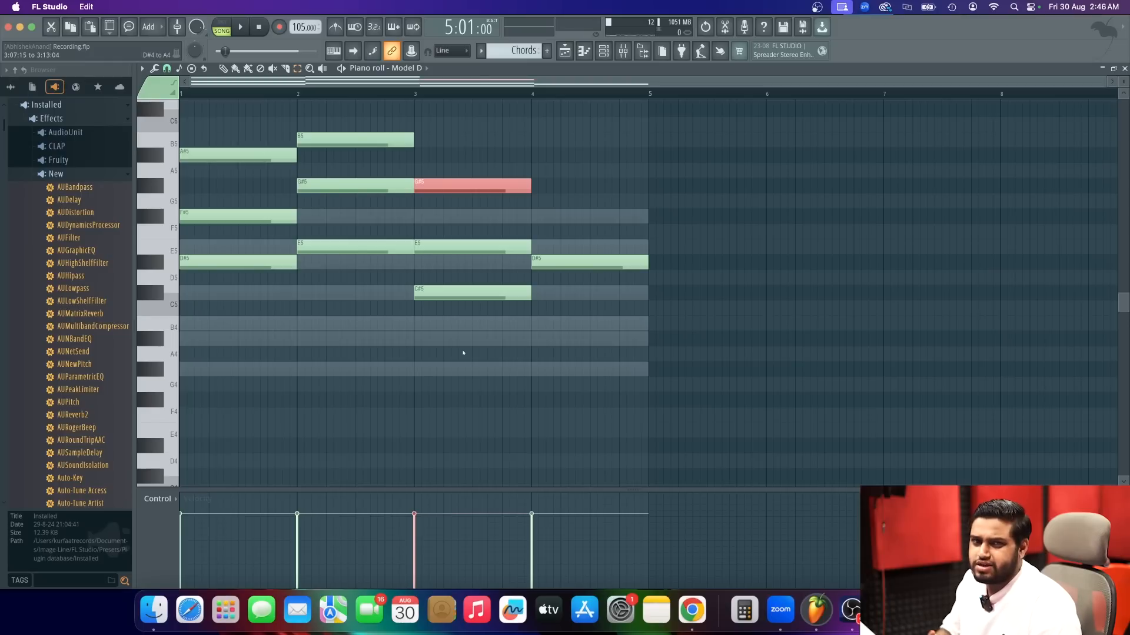
pyautogui.press('space')
pyautogui.press('space')
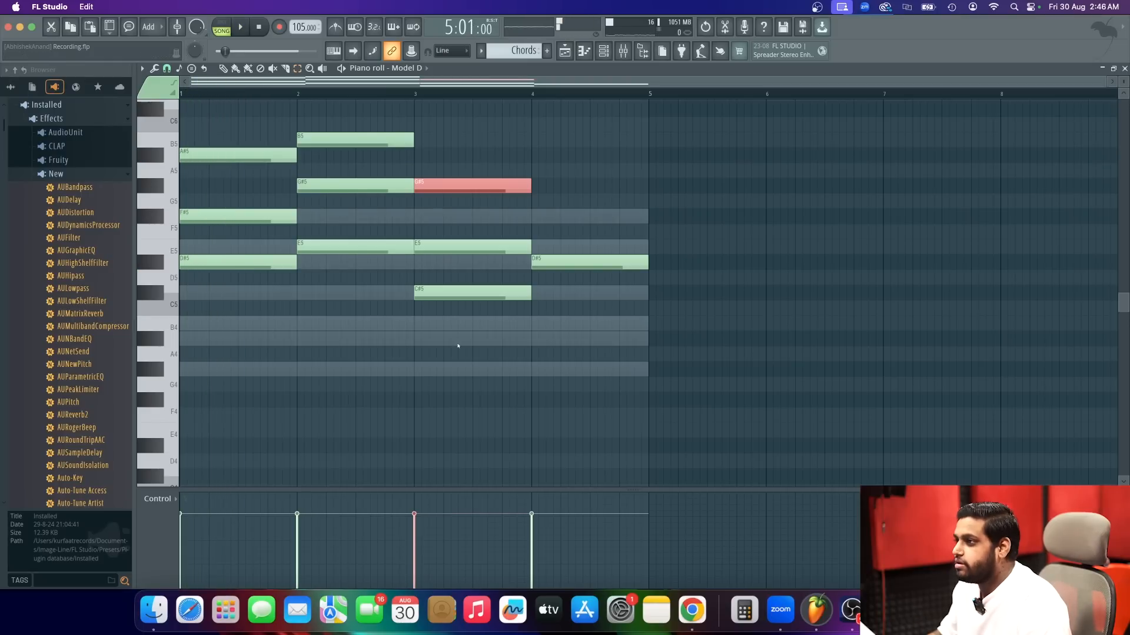
pyautogui.press('space')
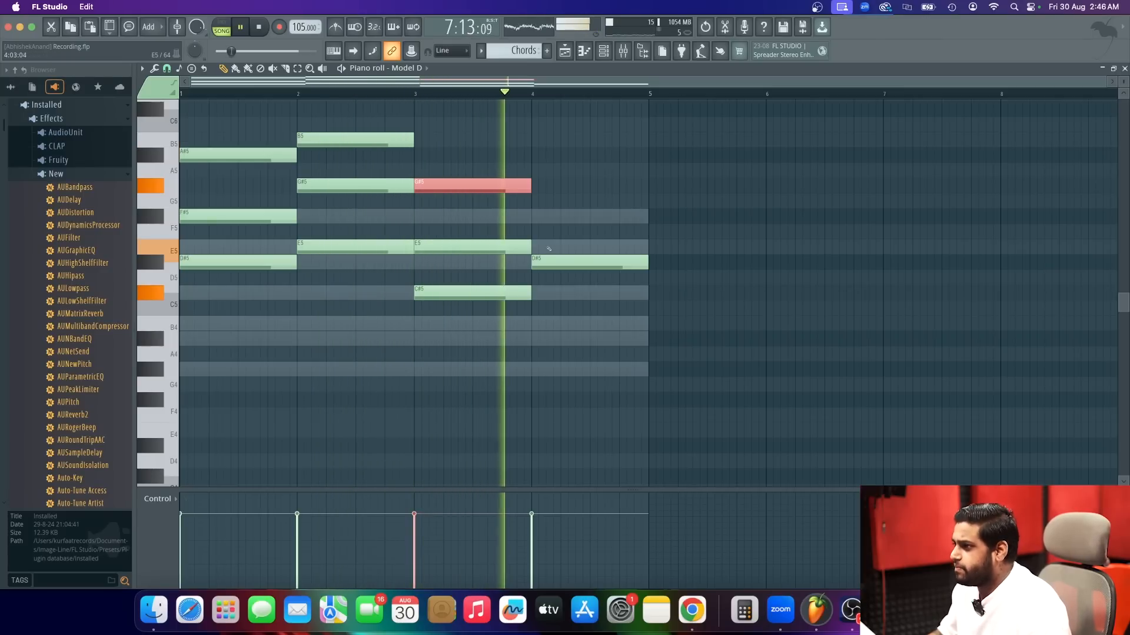
pyautogui.press('space')
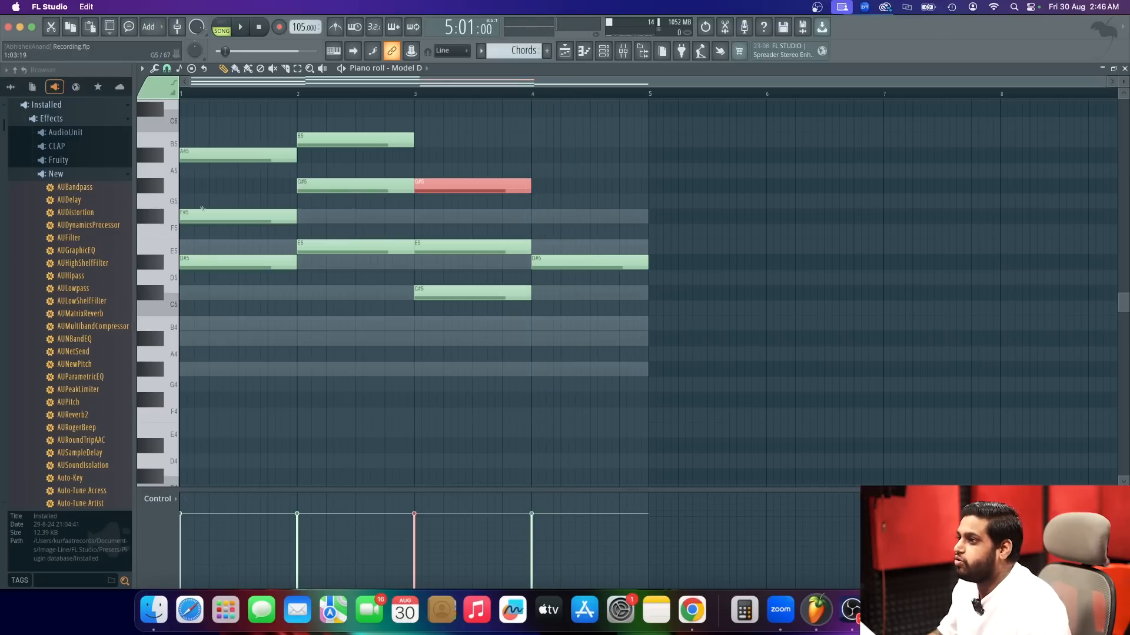
# Copy the F#5 and A#5 notes from bar 1 onto the D#5 in bar 4 and play the progression.
pyautogui.click(298, 69)
pyautogui.moveTo(227, 132); pyautogui.dragTo(236, 217)
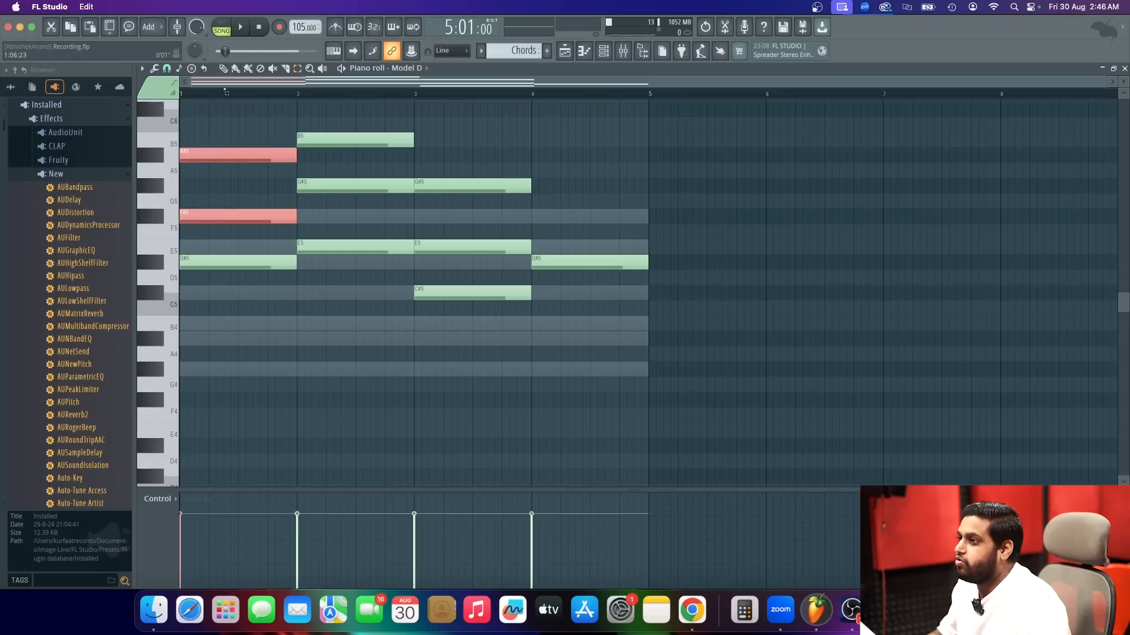
pyautogui.moveTo(207, 152); pyautogui.dragTo(509, 171)
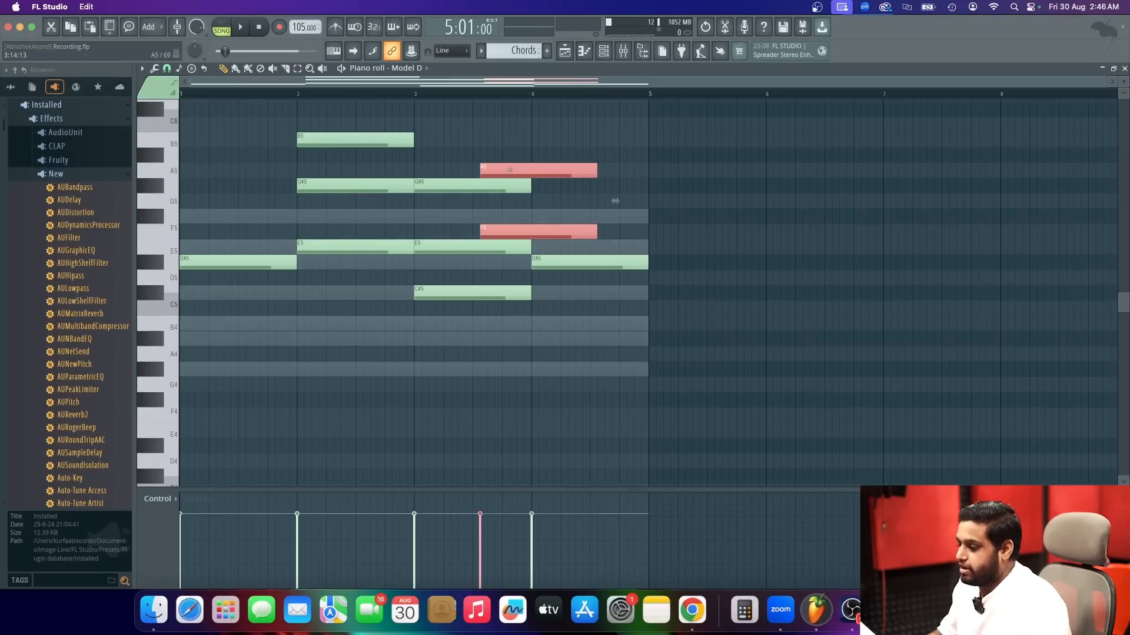
pyautogui.press('super+z')
pyautogui.moveTo(236, 156); pyautogui.dragTo(588, 155)
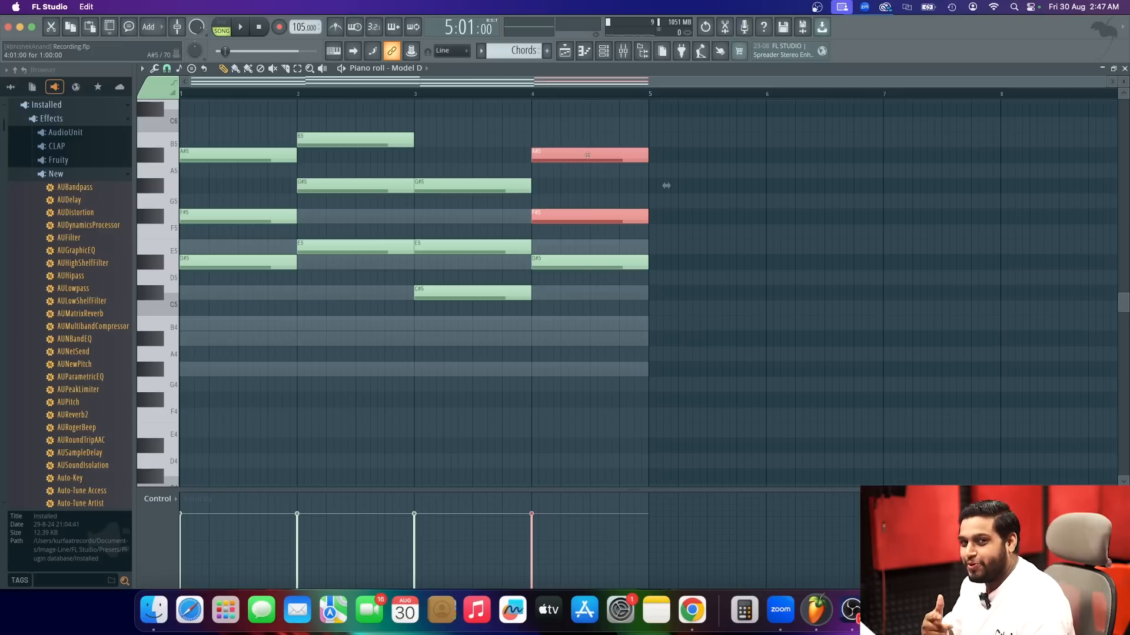
pyautogui.press('space')
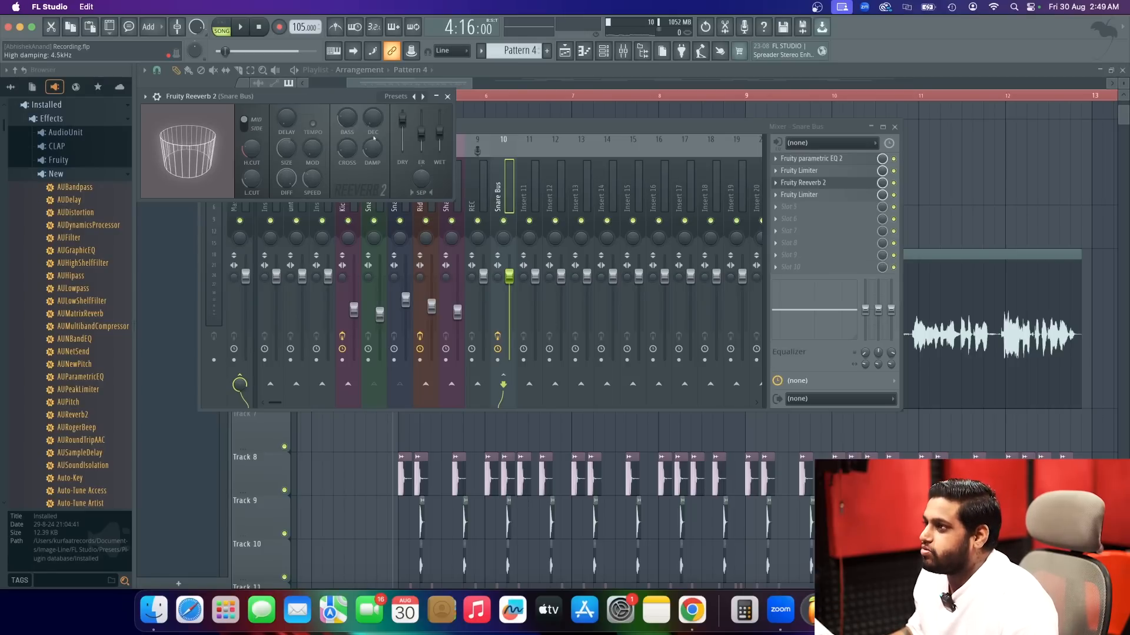
# Adjust the high damping of the Snare Bus Fruity Reeverb 2 while auditioning it with the beat.
pyautogui.moveTo(373, 148)
pyautogui.mouseDown()
pyautogui.moveTo(373, 168)
pyautogui.moveTo(372, 142)
pyautogui.mouseUp()
pyautogui.press('space')
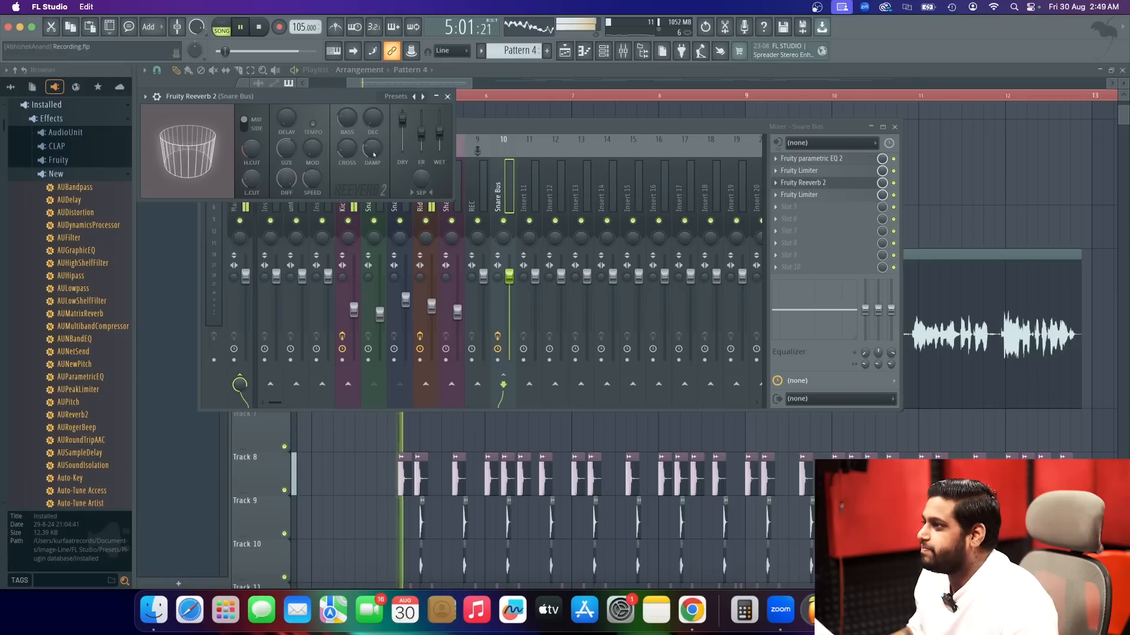
pyautogui.press('space')
pyautogui.moveTo(373, 155); pyautogui.dragTo(373, 163)
pyautogui.press('space')
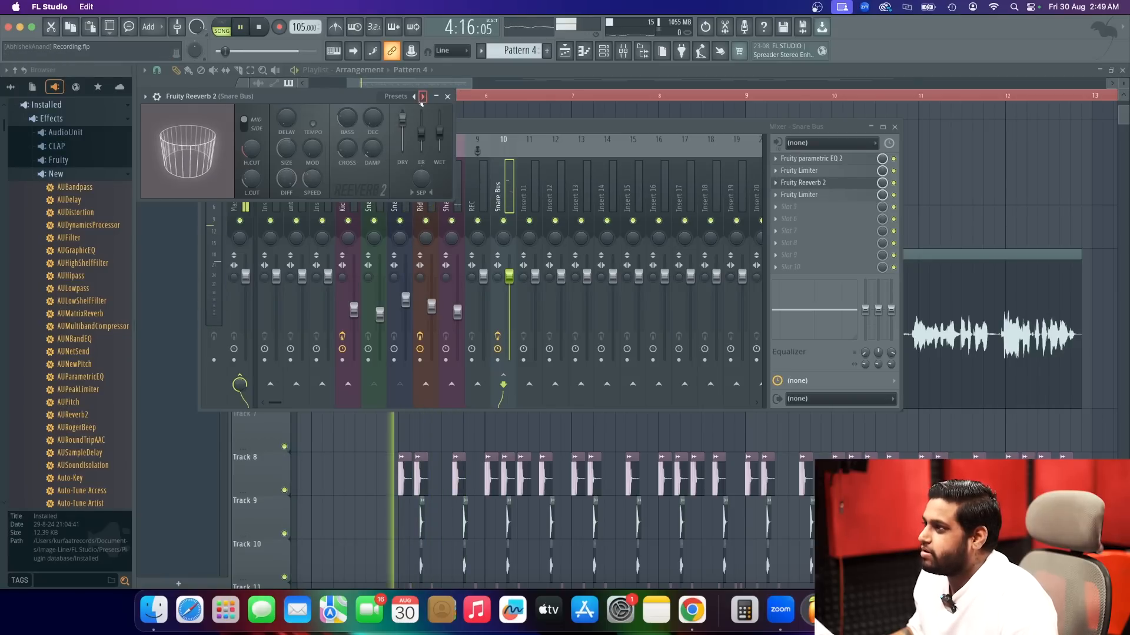
pyautogui.click(447, 97)
# Move the Chords clip from the muted upper playlist track down to Track 13, below the drums, keeping its start at bar 5.
pyautogui.press('F9')
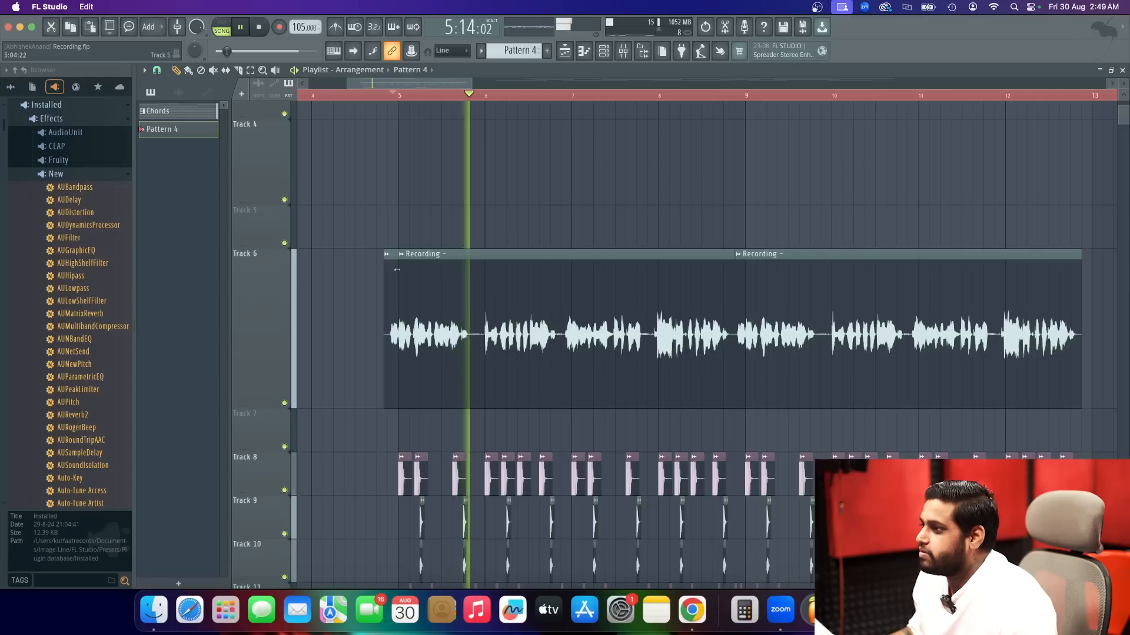
pyautogui.scroll(5, 319, 194)
pyautogui.scroll(-3, 353, 200)
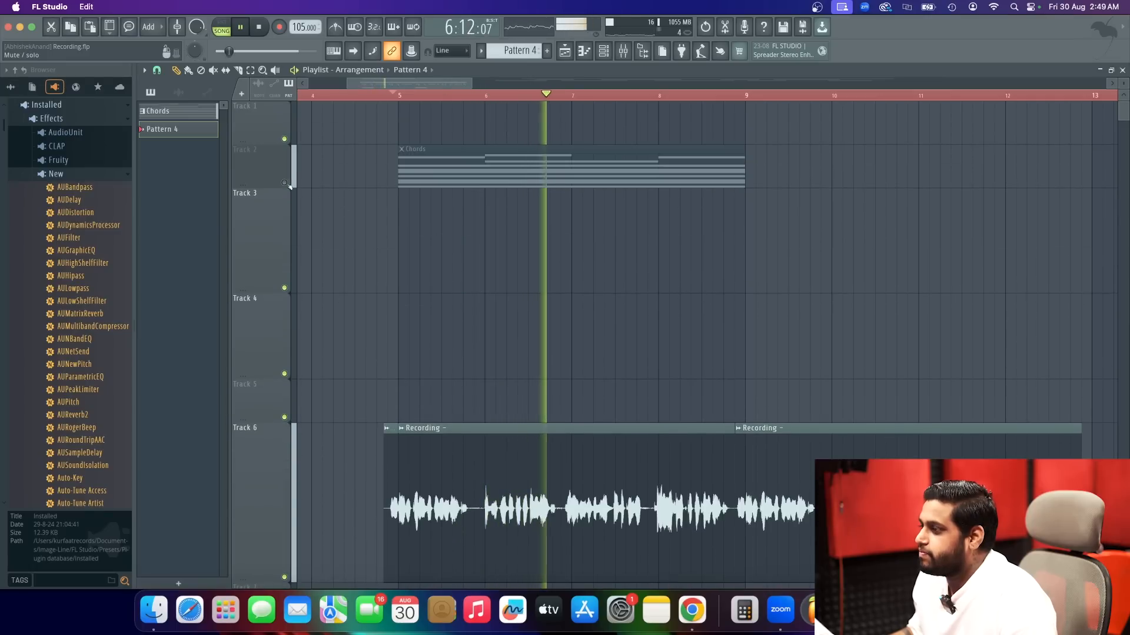
pyautogui.scroll(1, 437, 211)
pyautogui.moveTo(498, 177); pyautogui.dragTo(502, 375)
pyautogui.press('space')
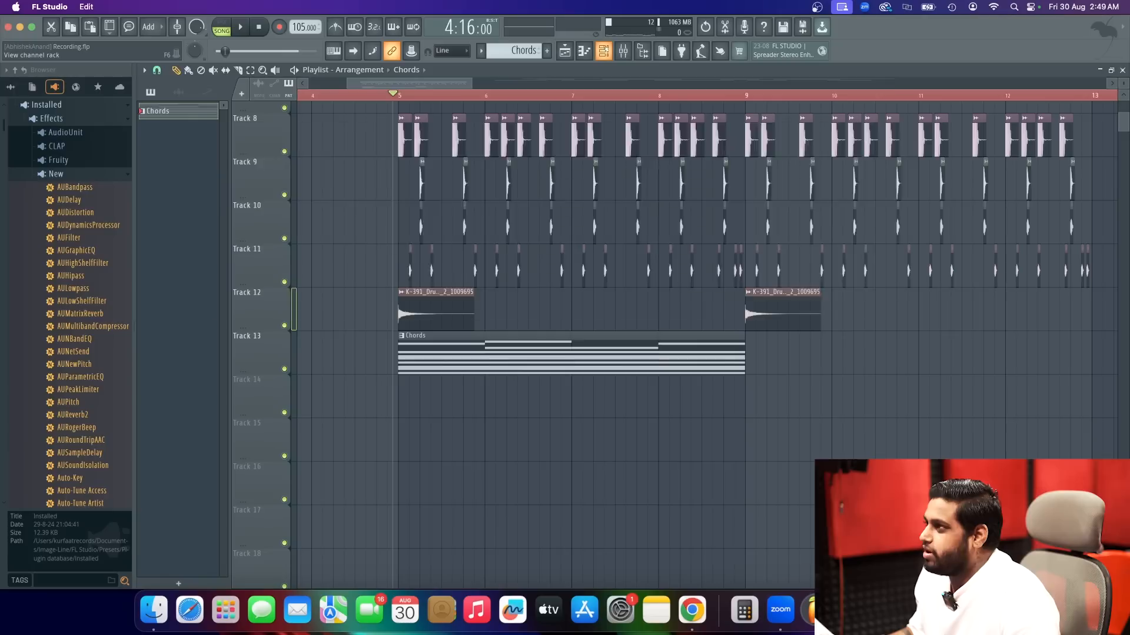
# Add the Trap Lab generator plugin as a new instrument channel.
pyautogui.click(603, 51)
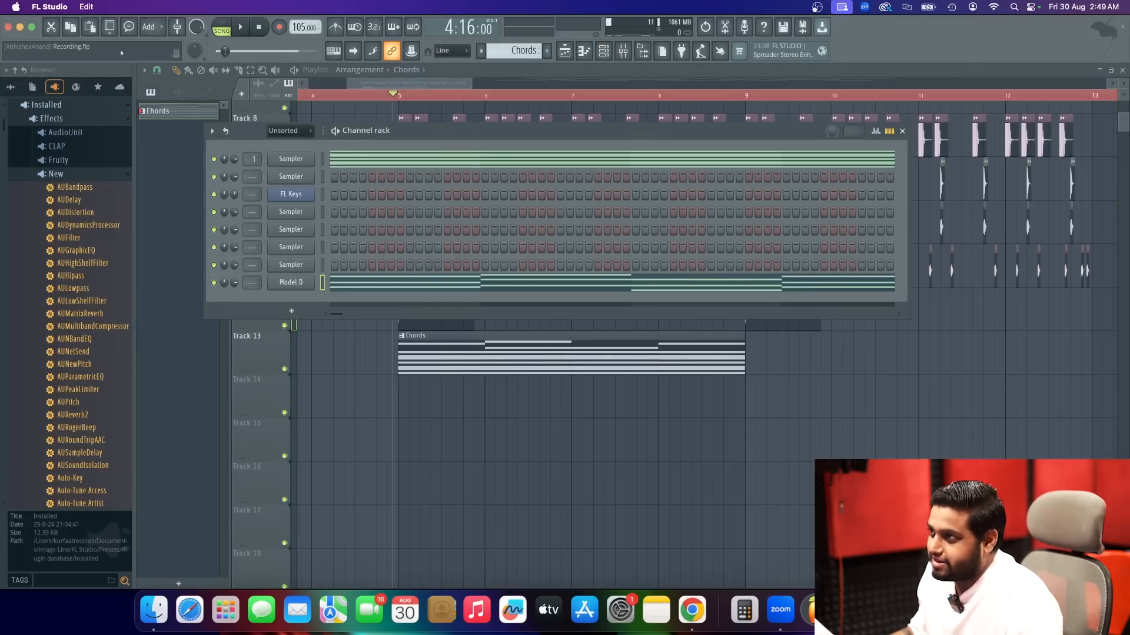
pyautogui.click(152, 27)
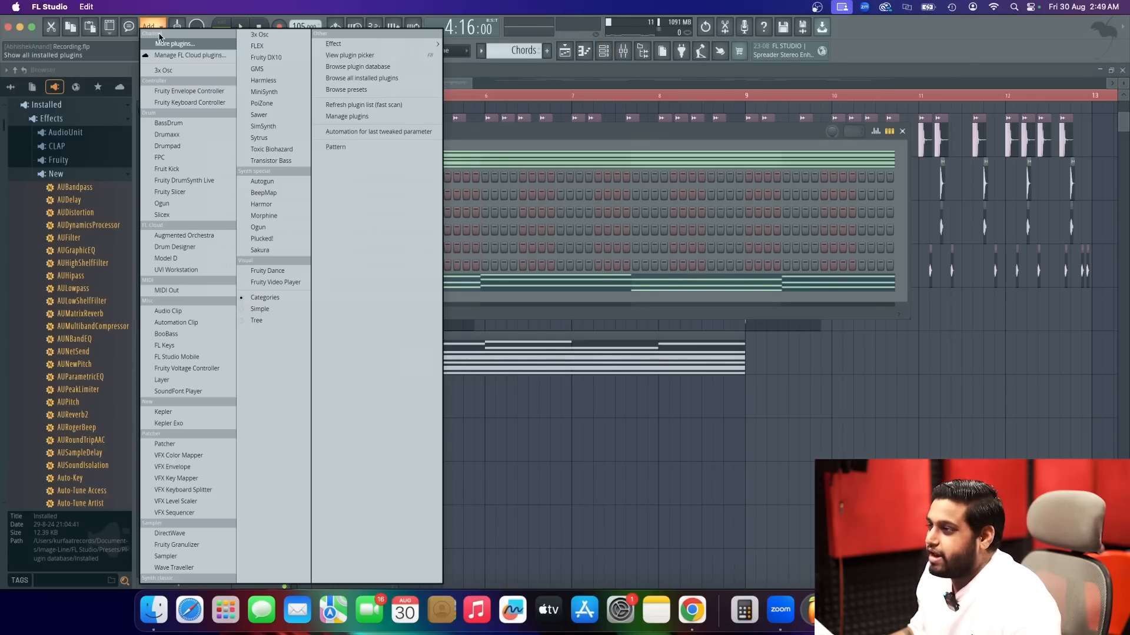
pyautogui.click(204, 47)
pyautogui.write('TRAP')
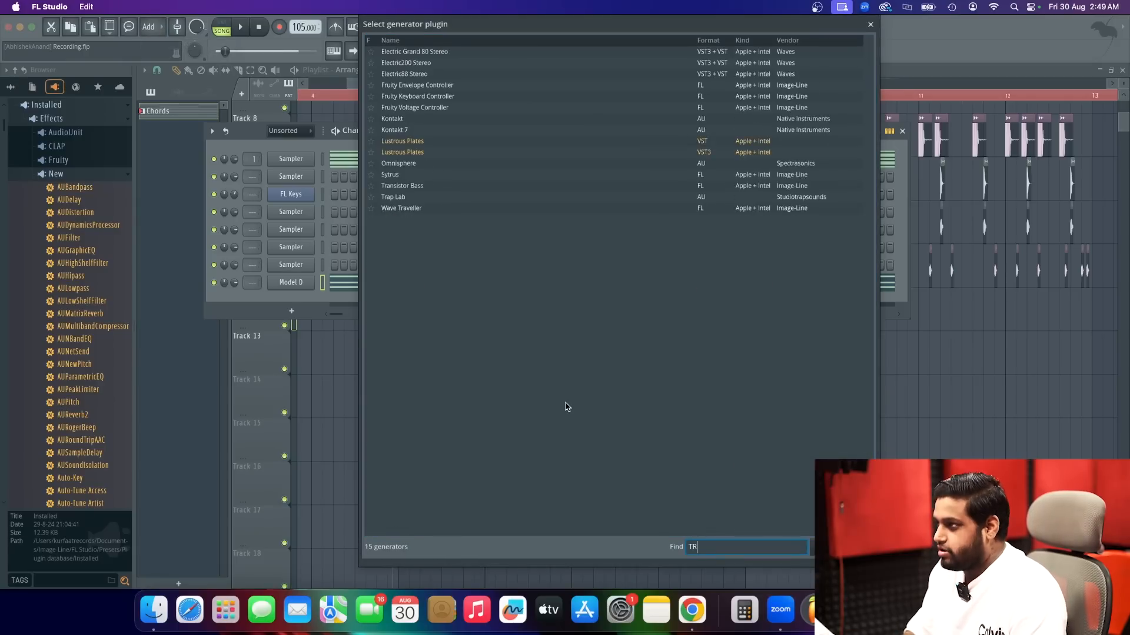
pyautogui.click(482, 53)
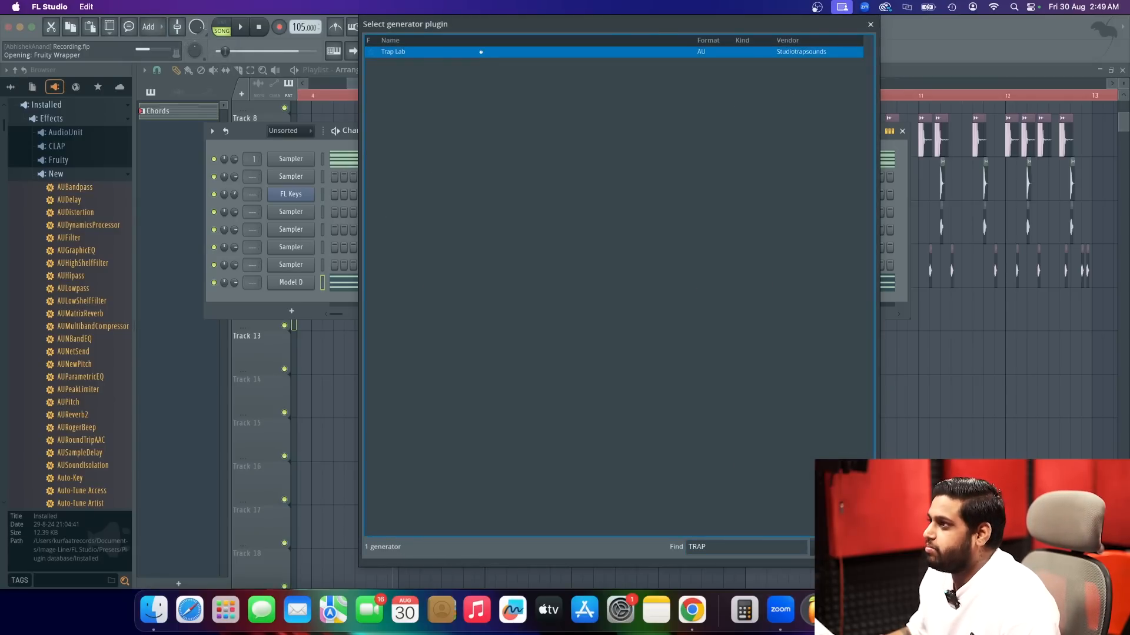
pyautogui.doubleClick(481, 52)
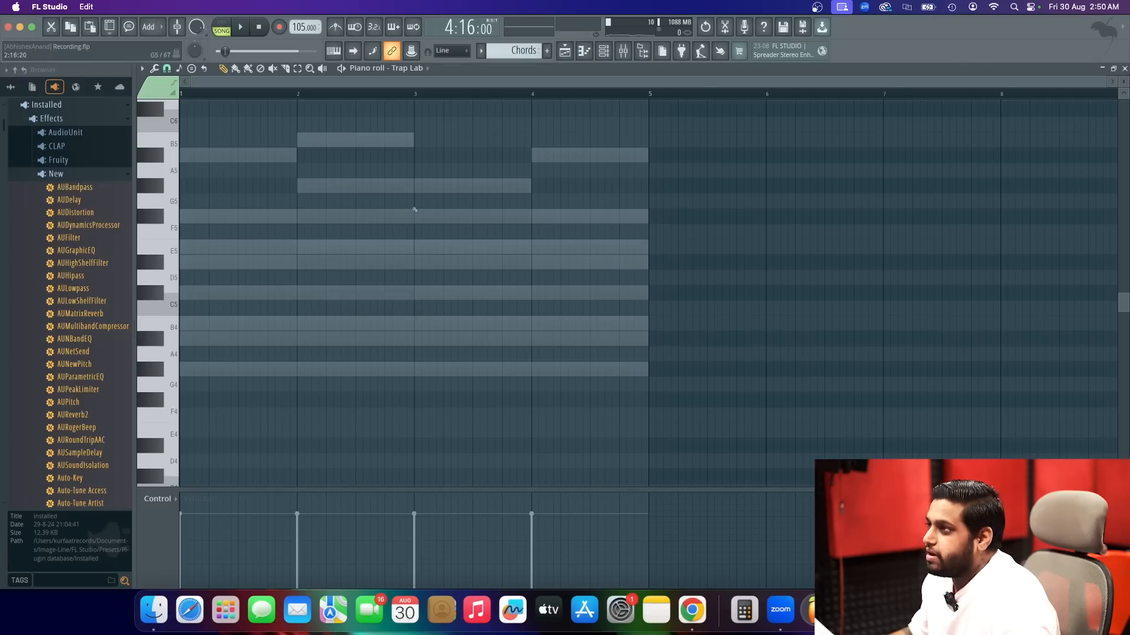
# Cut the first Sampler channel's scale notes out of the Chords pattern and paste them into Pattern 2.
pyautogui.click(603, 52)
pyautogui.rightClick(272, 159)
pyautogui.click(427, 157)
pyautogui.moveTo(510, 38); pyautogui.dragTo(515, 53)
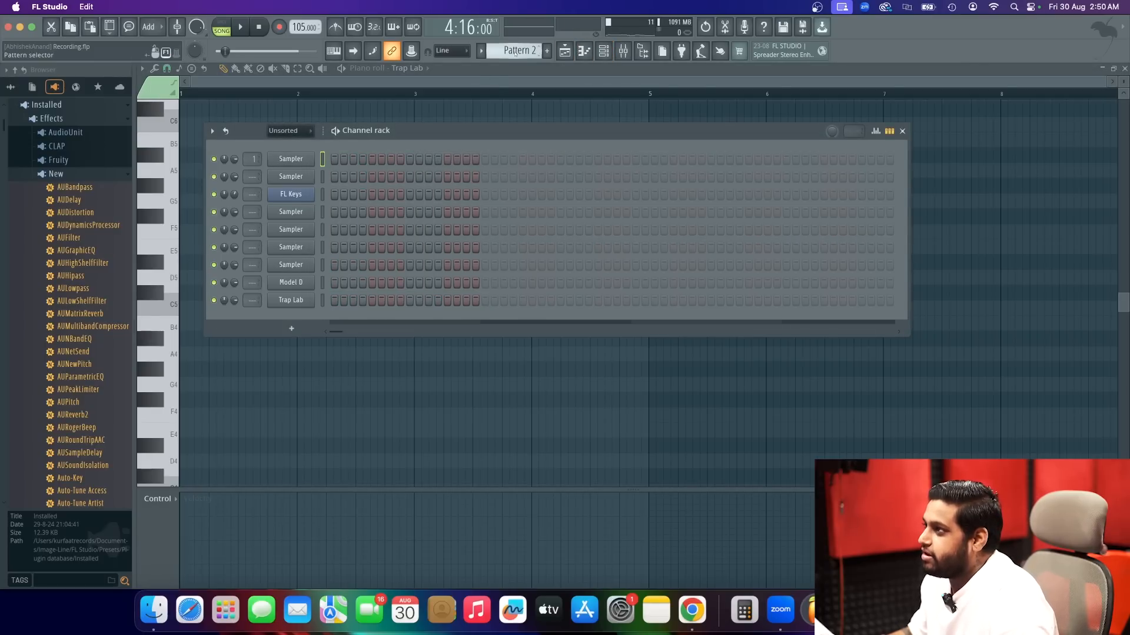
pyautogui.rightClick(300, 156)
pyautogui.click(452, 181)
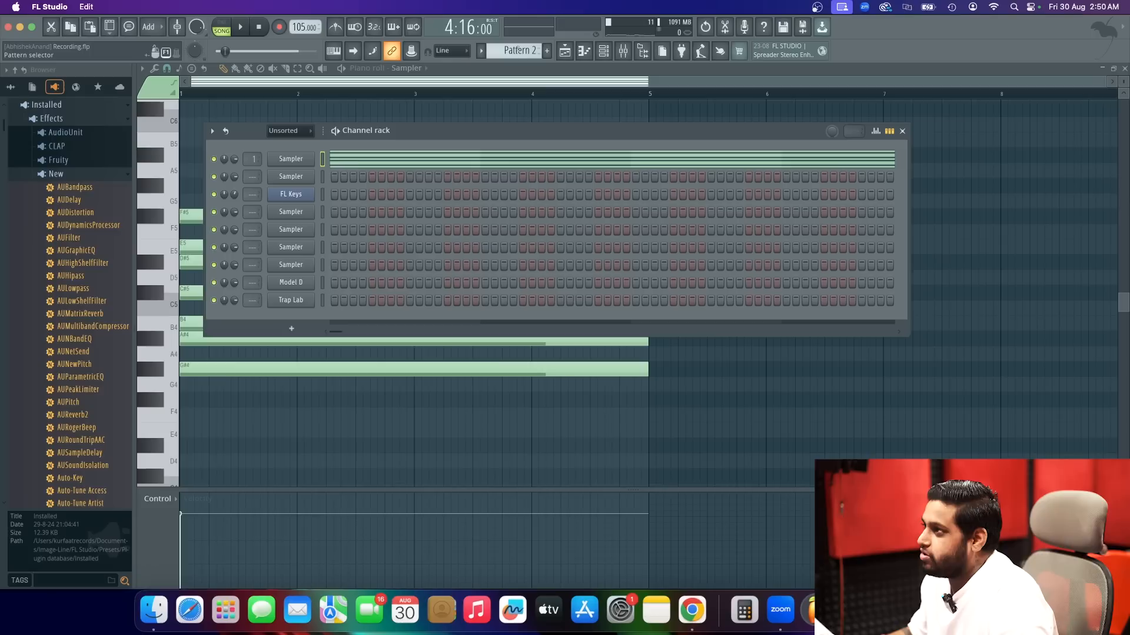
# In the Chords pattern, place one-bar Trap Lab notes D#5, E5, C#5 and D#5 across bars 1 to 4, audition them and save the project.
pyautogui.scroll(1, 522, 50)
pyautogui.rightClick(292, 302)
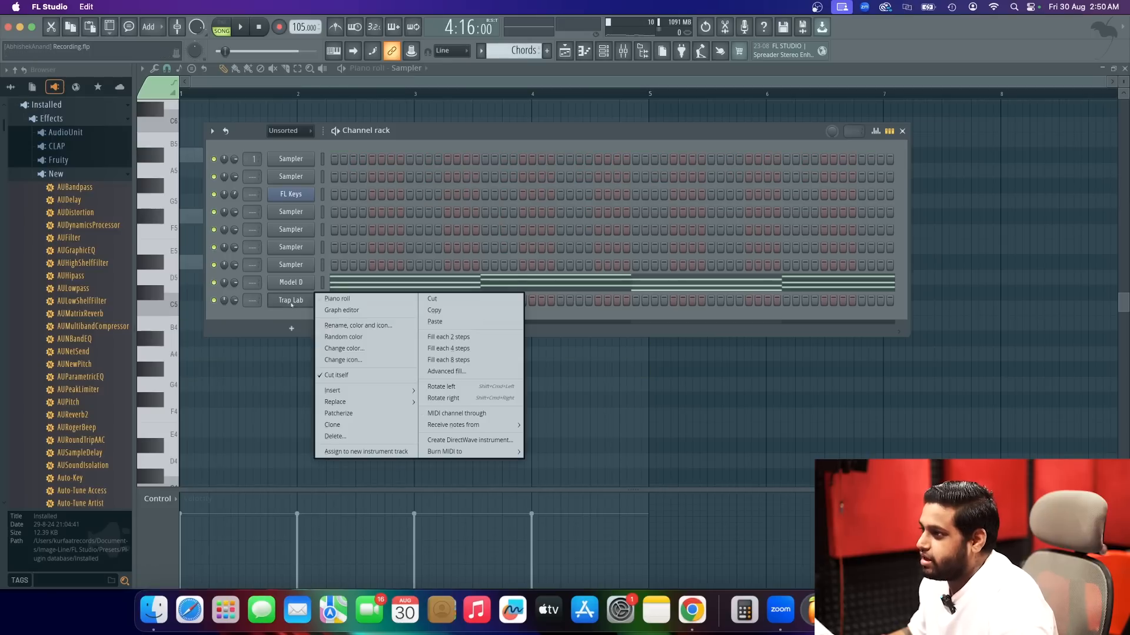
pyautogui.click(338, 299)
pyautogui.click(201, 262)
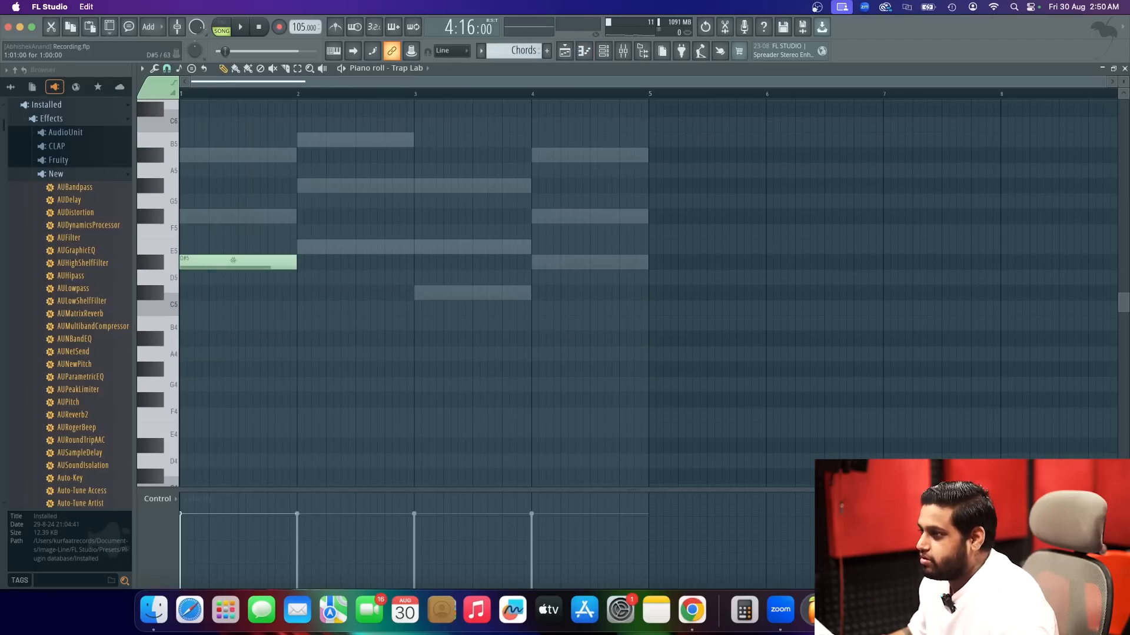
pyautogui.press('space')
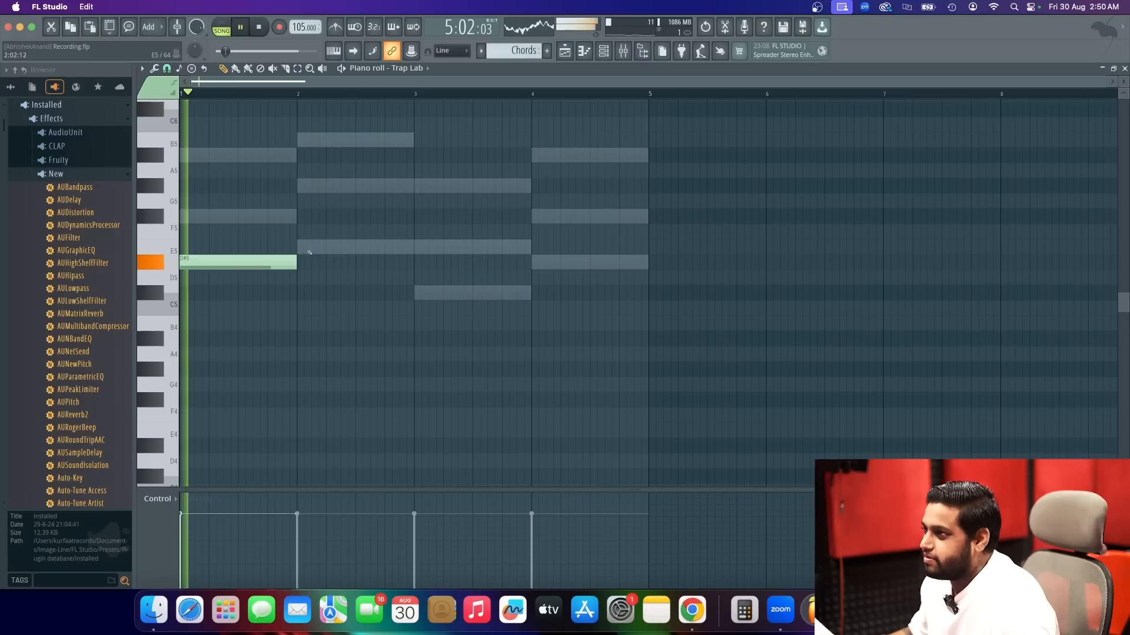
pyautogui.click(297, 247)
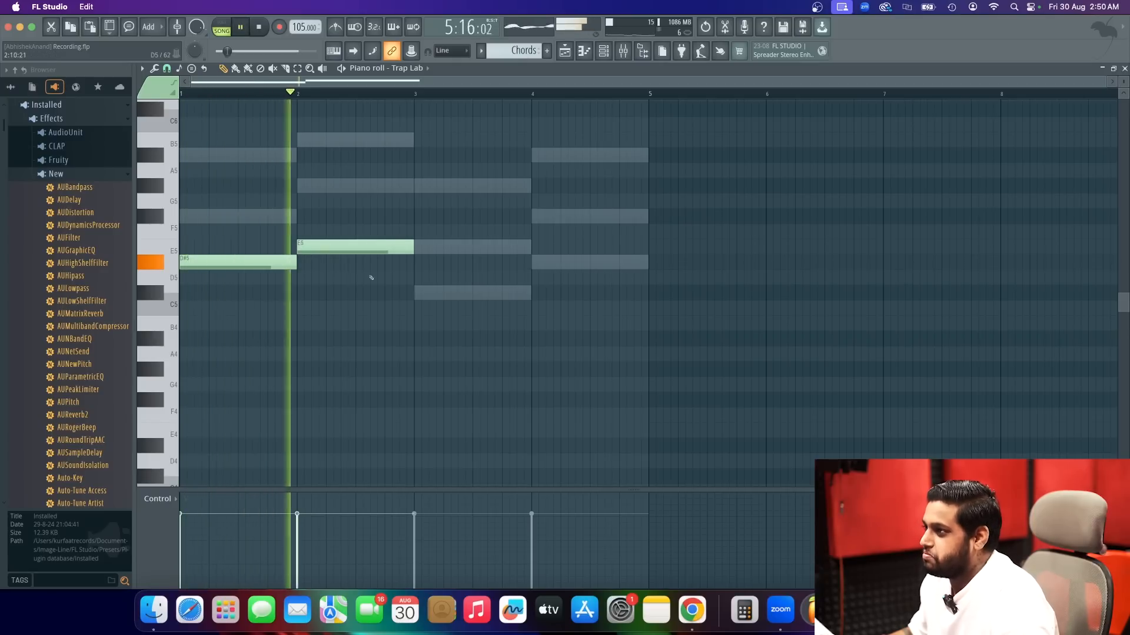
pyautogui.click(440, 290)
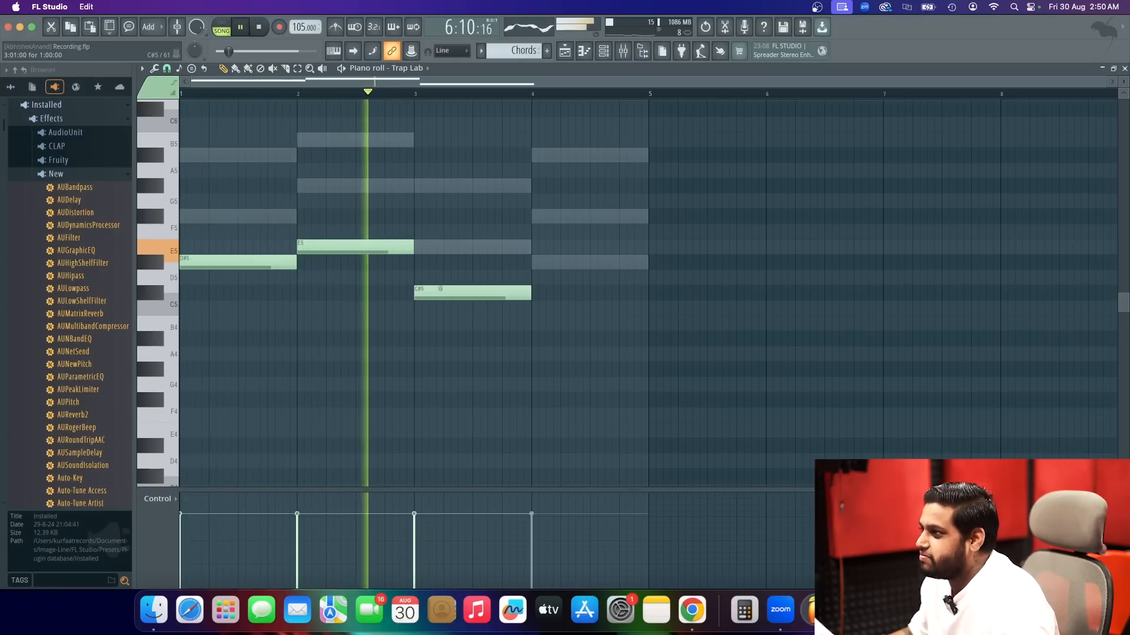
pyautogui.click(541, 261)
pyautogui.scroll(3, 472, 254)
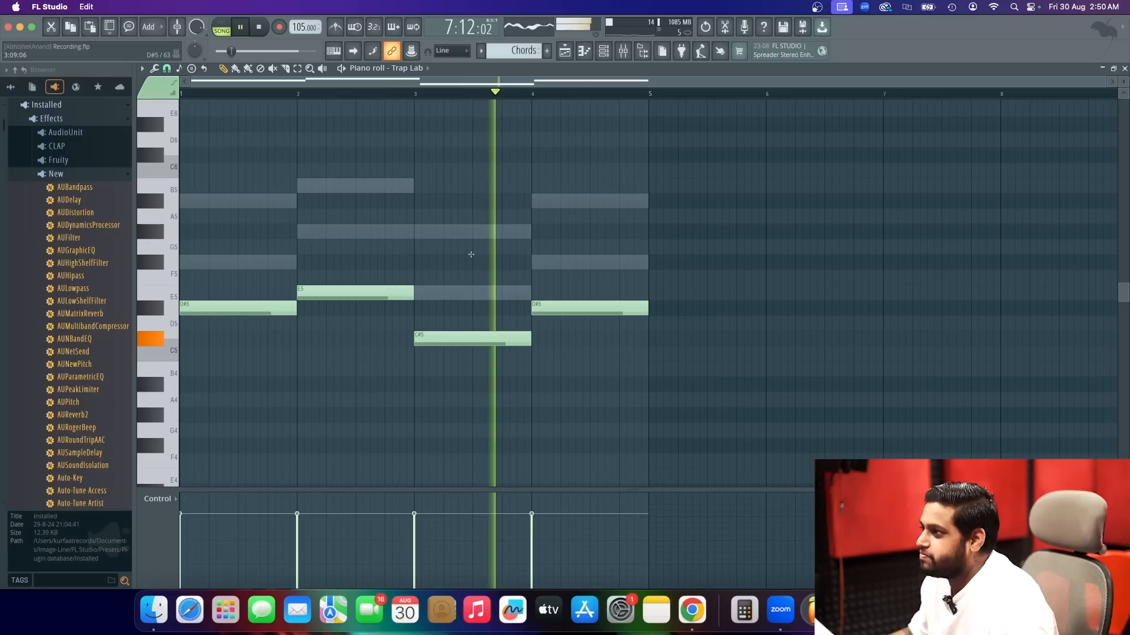
pyautogui.press('space')
pyautogui.press('super+s')
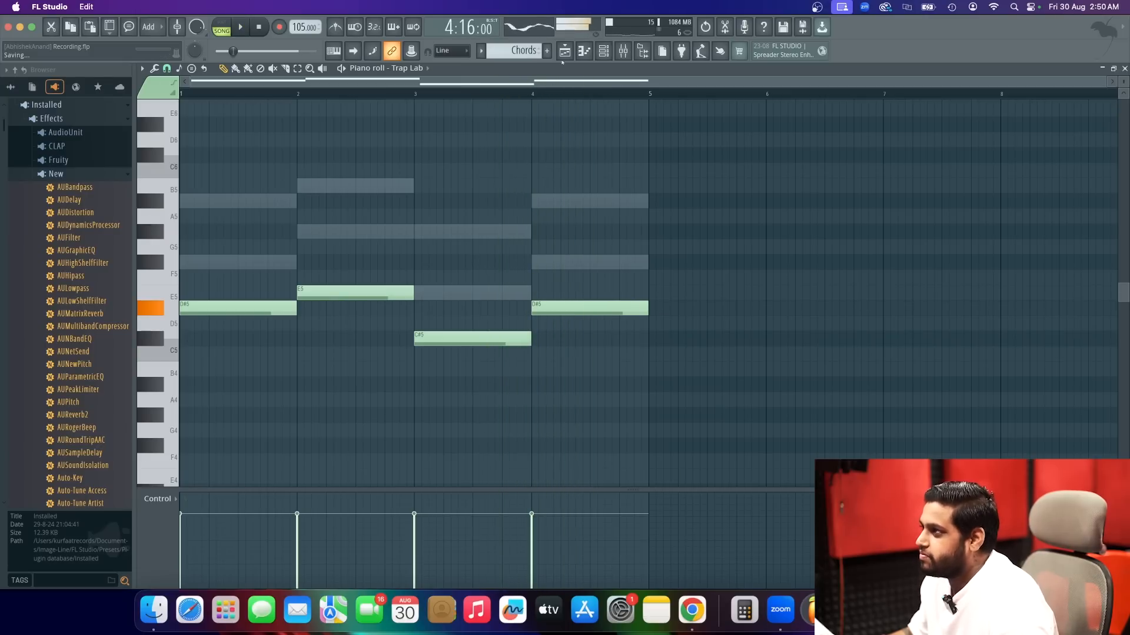
# Mute the Model D channel and play the Trap Lab bass line with the beat.
pyautogui.click(564, 58)
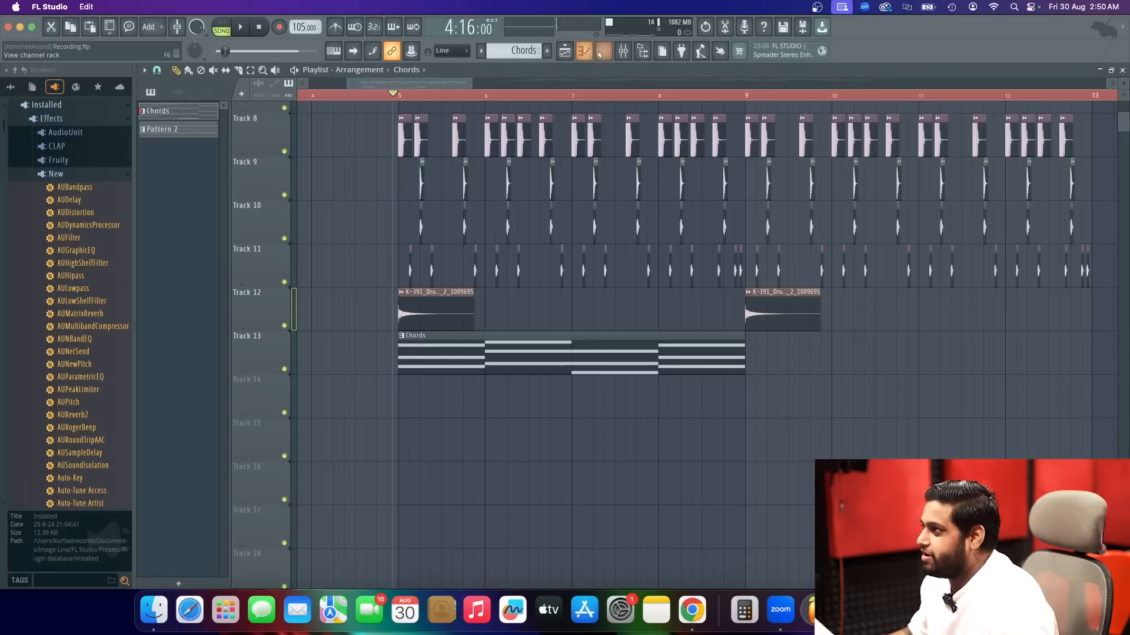
pyautogui.click(601, 51)
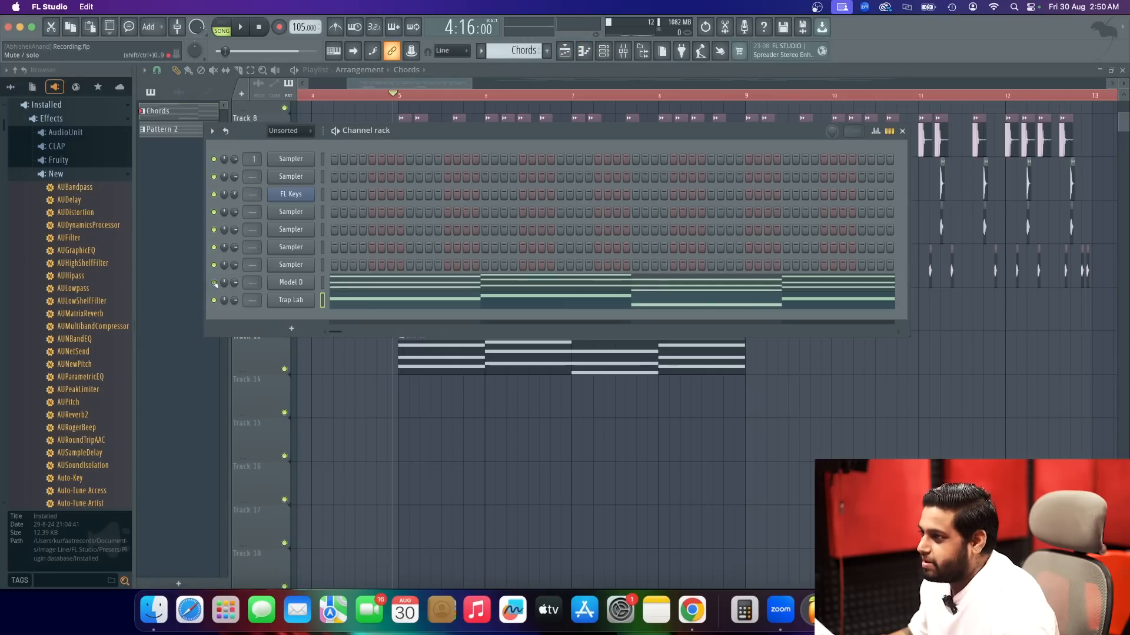
pyautogui.press('space')
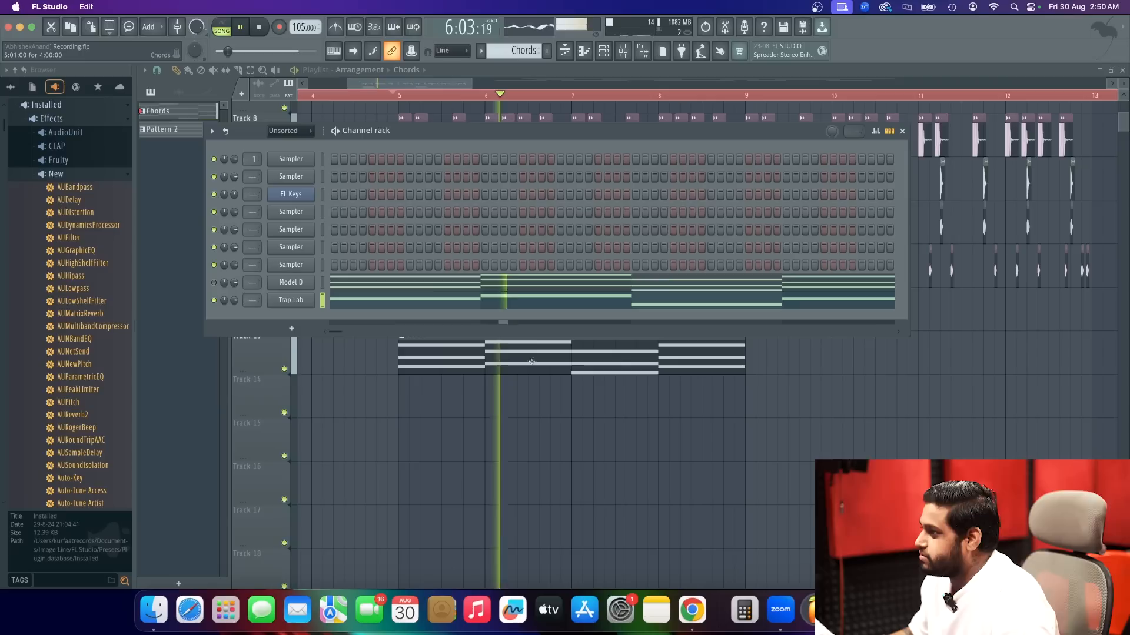
# Repeat the Chords clip at bar 9 on Track 13 and listen to the arrangement.
pyautogui.press('F6')
pyautogui.click(755, 368)
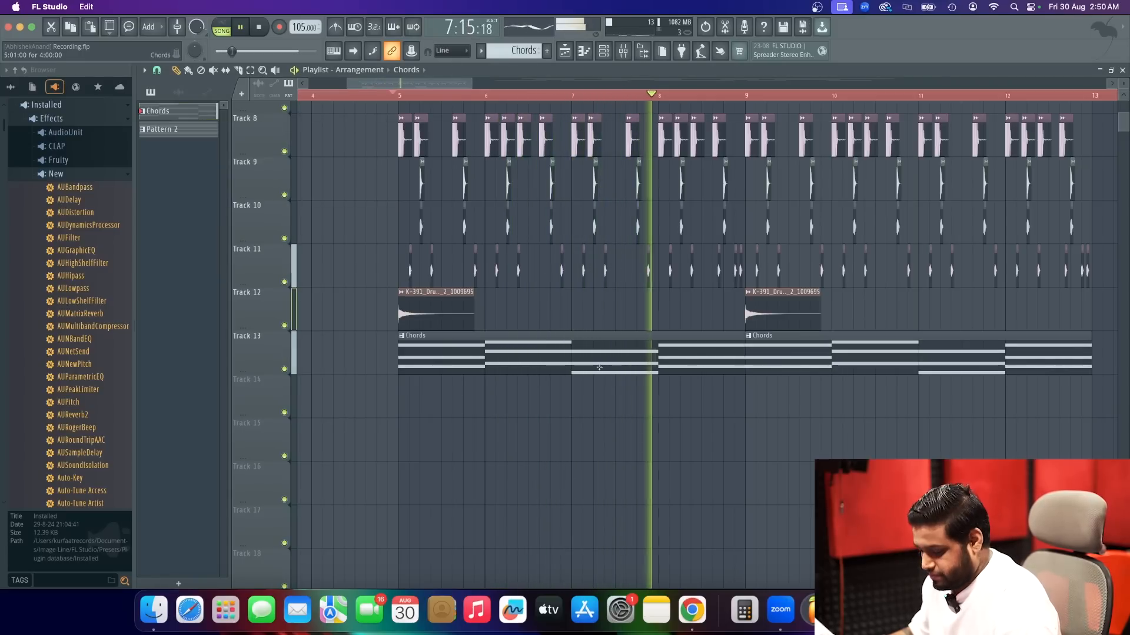
pyautogui.scroll(-1, 596, 370)
pyautogui.scroll(-2, 596, 370)
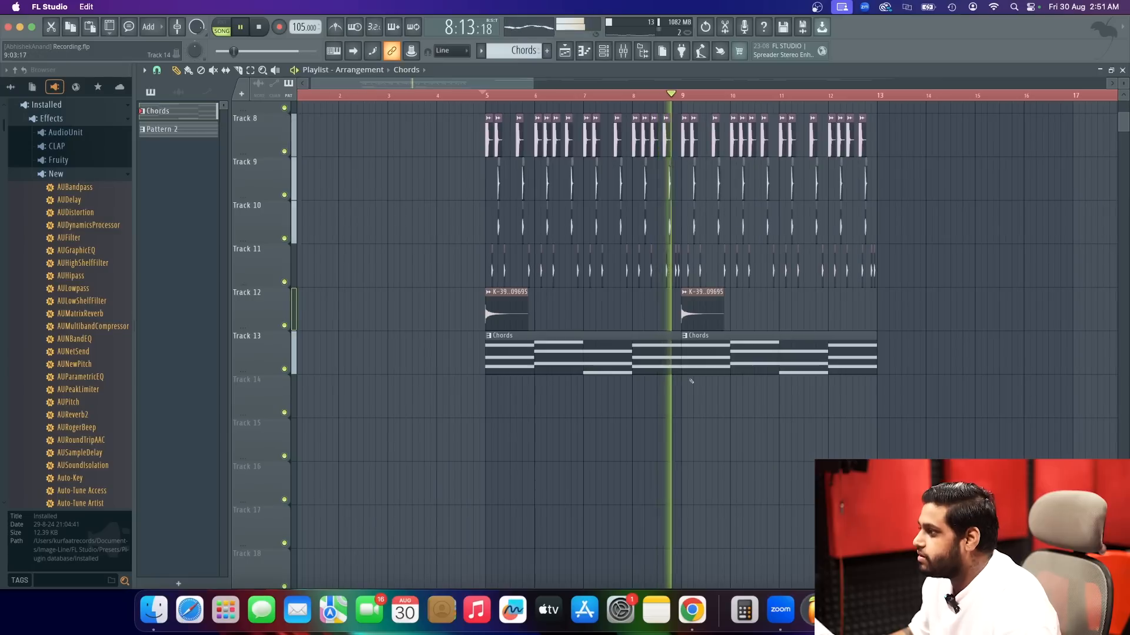
pyautogui.scroll(3, 674, 372)
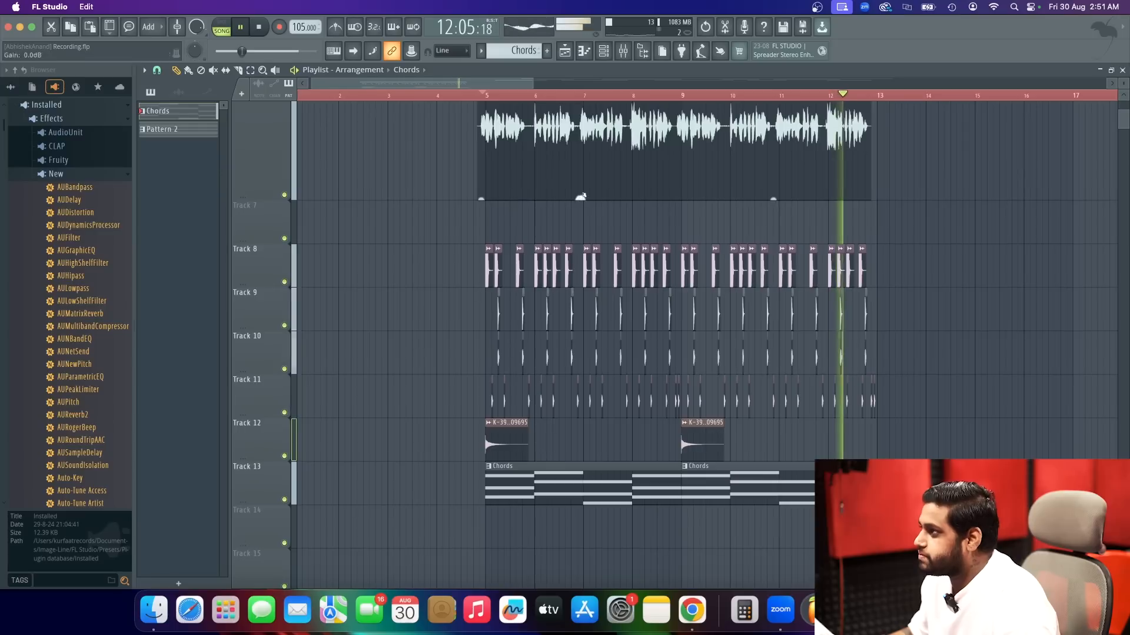
# Unmute the Model D channel and route it to a free mixer track.
pyautogui.click(604, 53)
pyautogui.press('space')
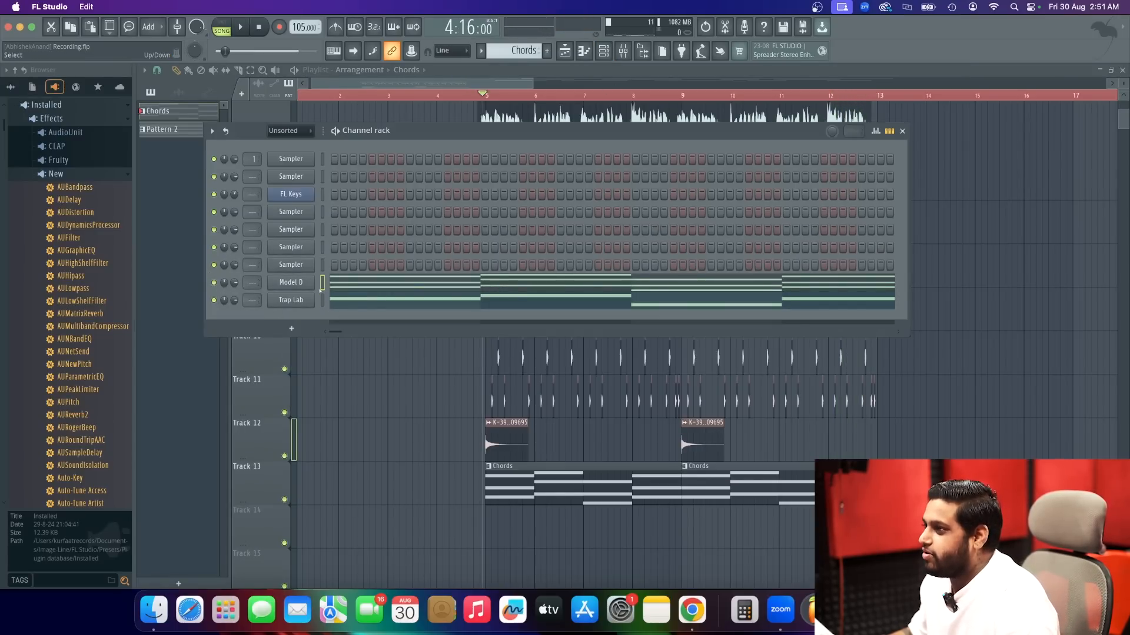
pyautogui.click(290, 282)
pyautogui.click(38, 63)
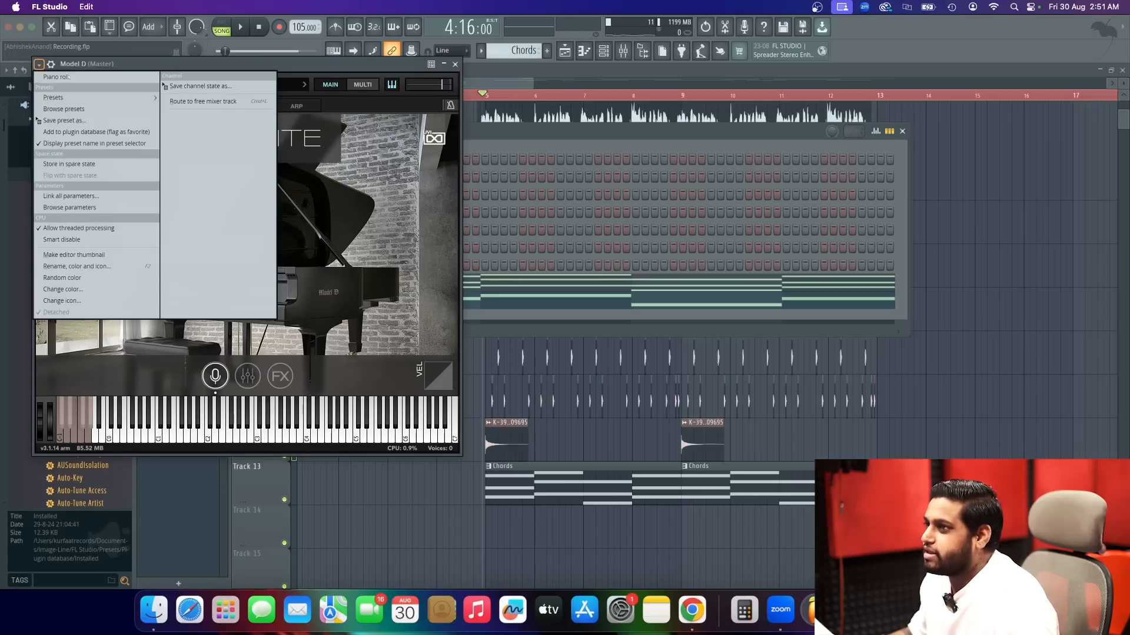
pyautogui.click(181, 100)
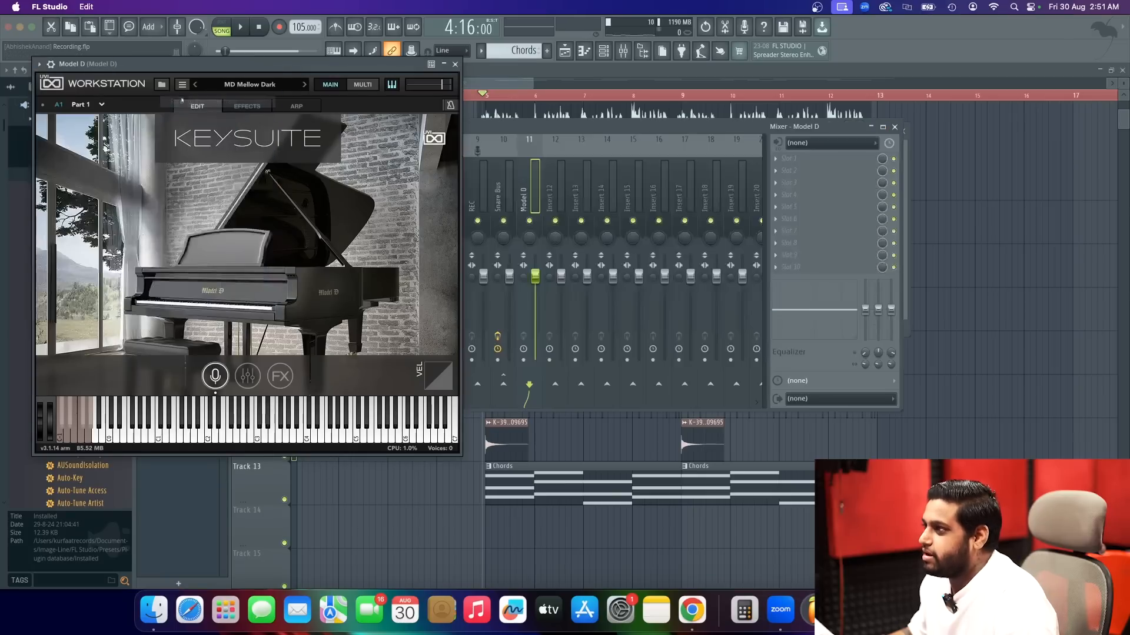
# Lower the Model D mixer volume to about -11 dB during playback and solo its track.
pyautogui.click(454, 65)
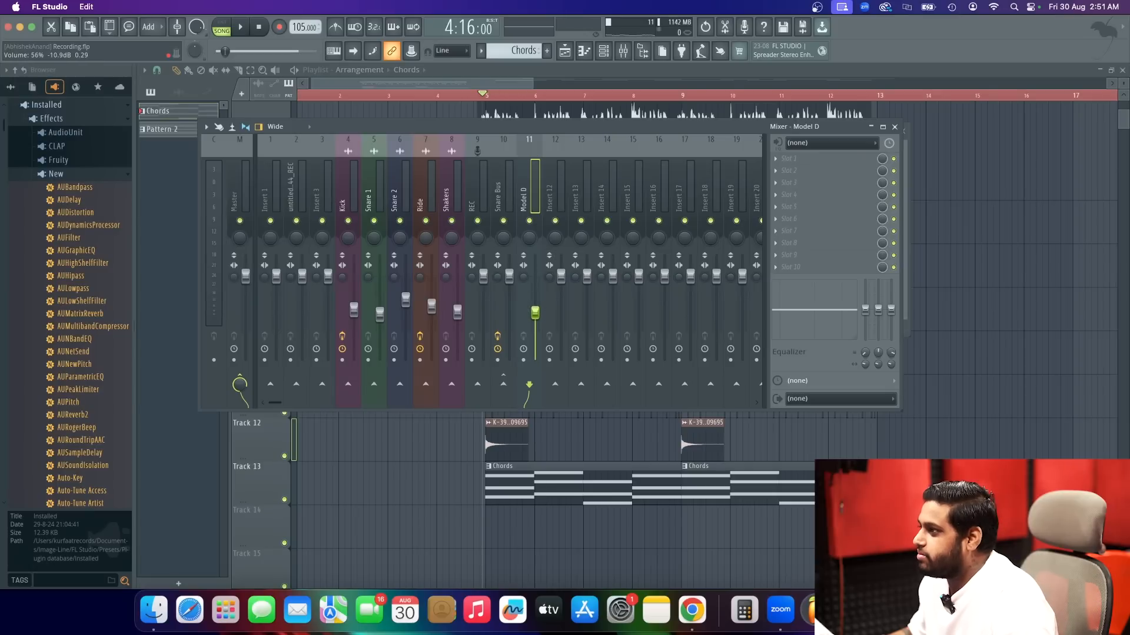
pyautogui.press('space')
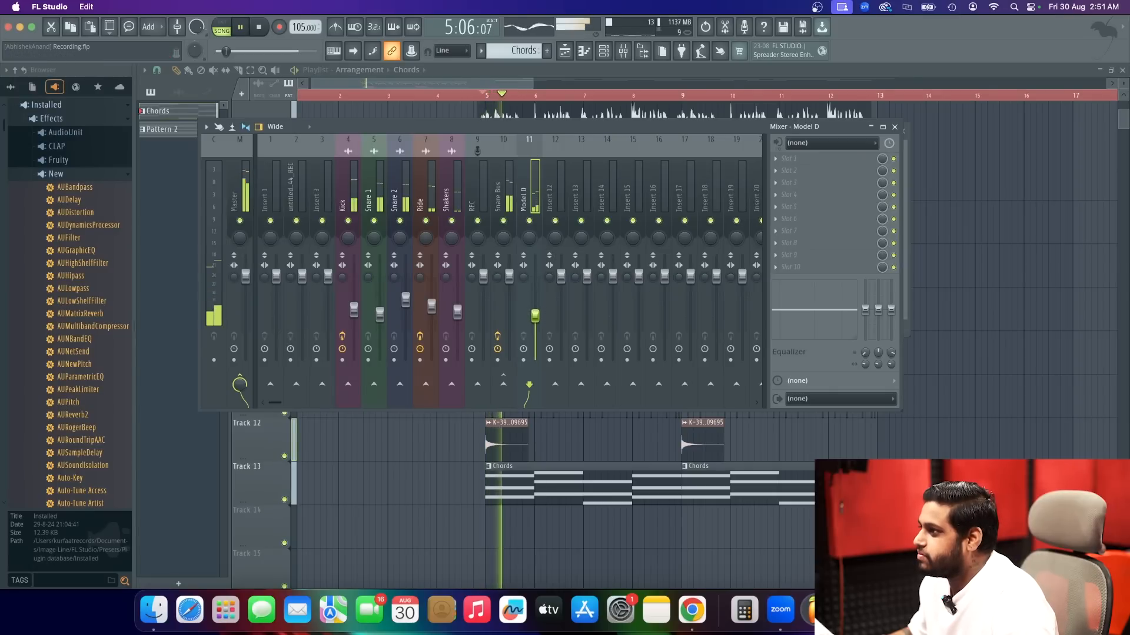
pyautogui.rightClick(529, 221)
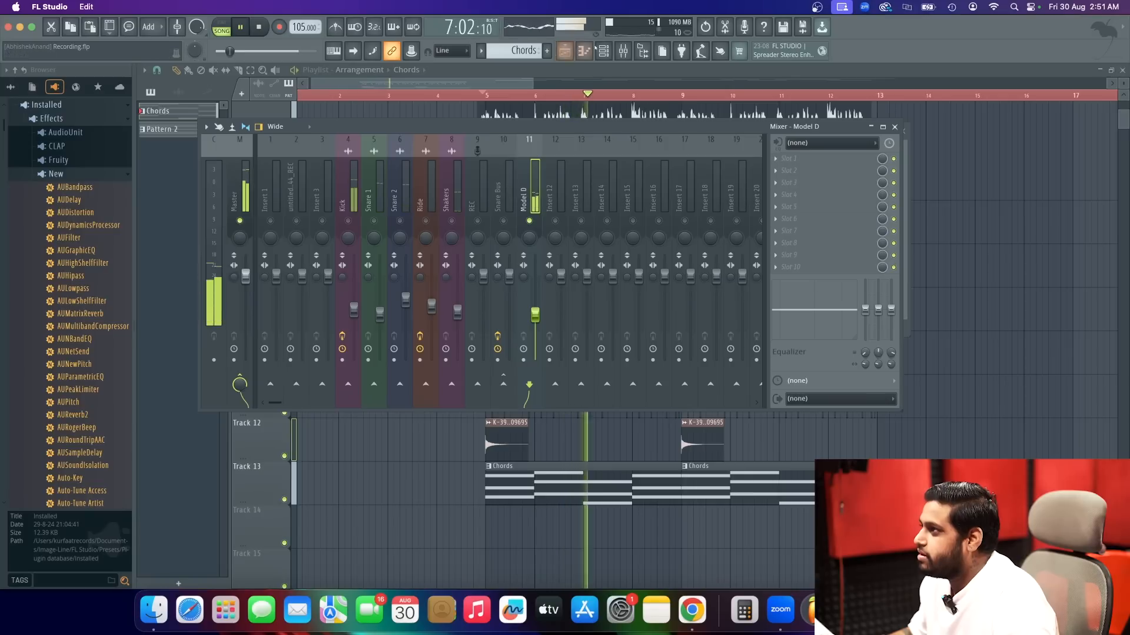
# Route the Trap Lab channel to a free mixer track and close its plugin window.
pyautogui.press('F6')
pyautogui.press('space')
pyautogui.click(294, 301)
pyautogui.click(214, 100)
pyautogui.click(399, 136)
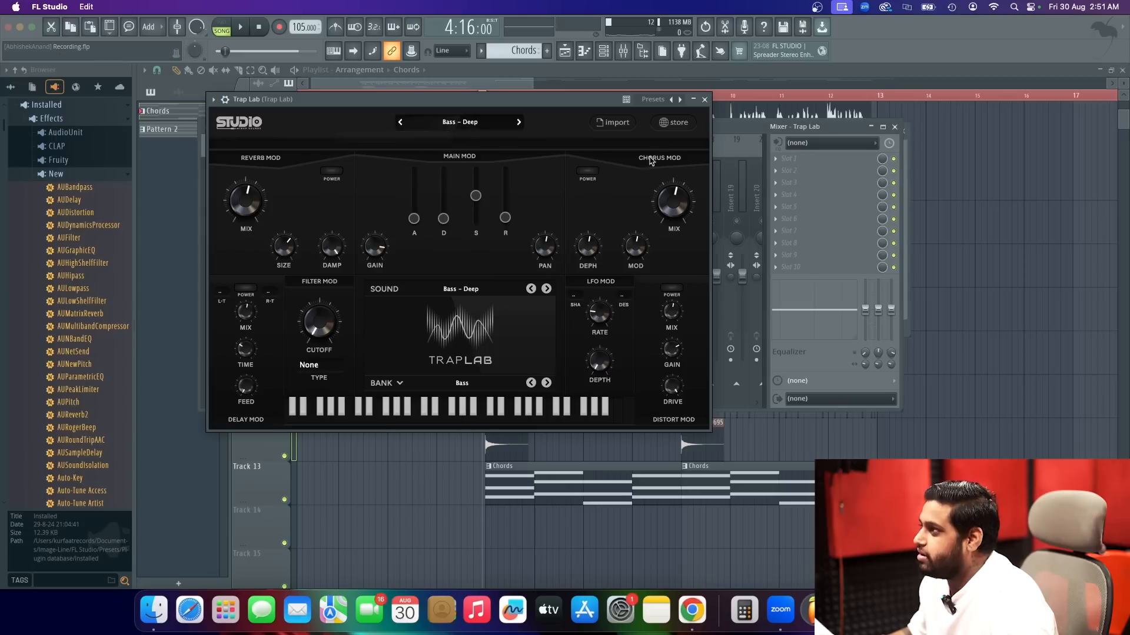
pyautogui.click(705, 100)
# Lower the Trap Lab mixer volume and unmute its track alongside the soloed Model D during playback.
pyautogui.moveTo(561, 276); pyautogui.dragTo(561, 305)
pyautogui.press('space')
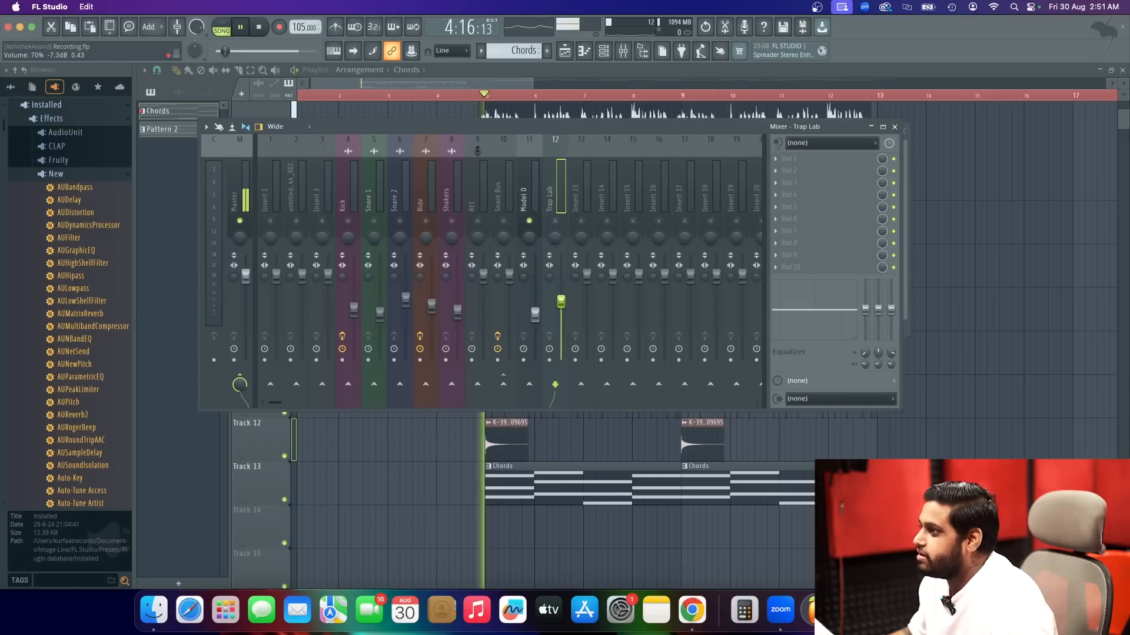
pyautogui.click(556, 221)
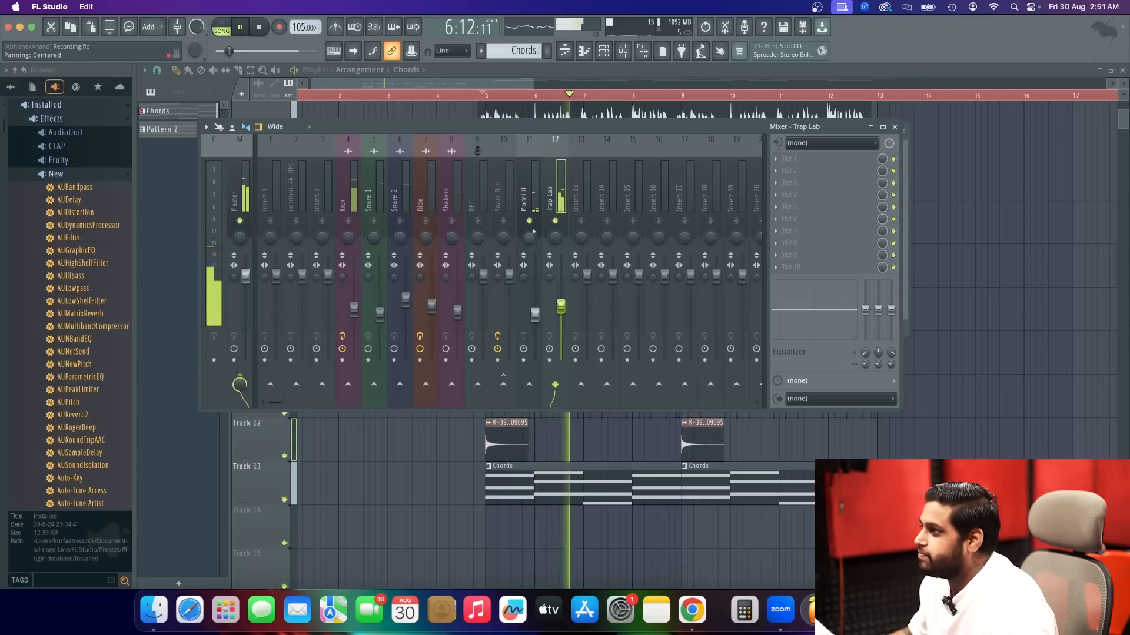
# Take the Model D mixer track out of solo so all tracks sound, and replay the full beat.
pyautogui.click(531, 202)
pyautogui.press('space')
pyautogui.rightClick(529, 221)
pyautogui.press('space')
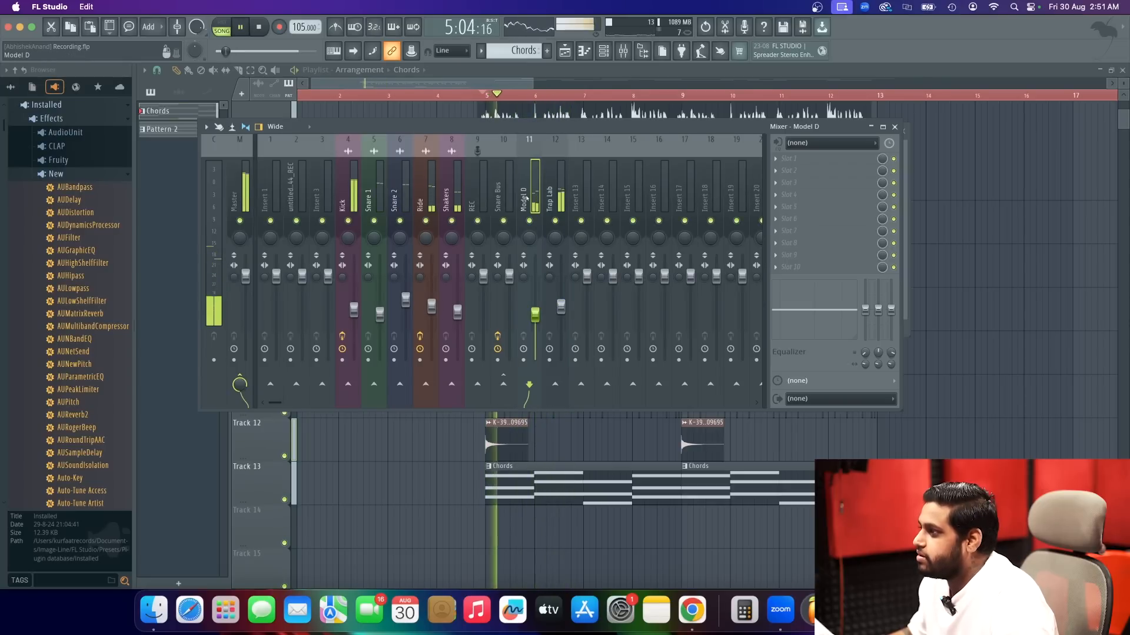
# Stop playback and load Fruity Reeverb 2 into the first effect slot of the Model D mixer track.
pyautogui.press('space')
pyautogui.click(800, 158)
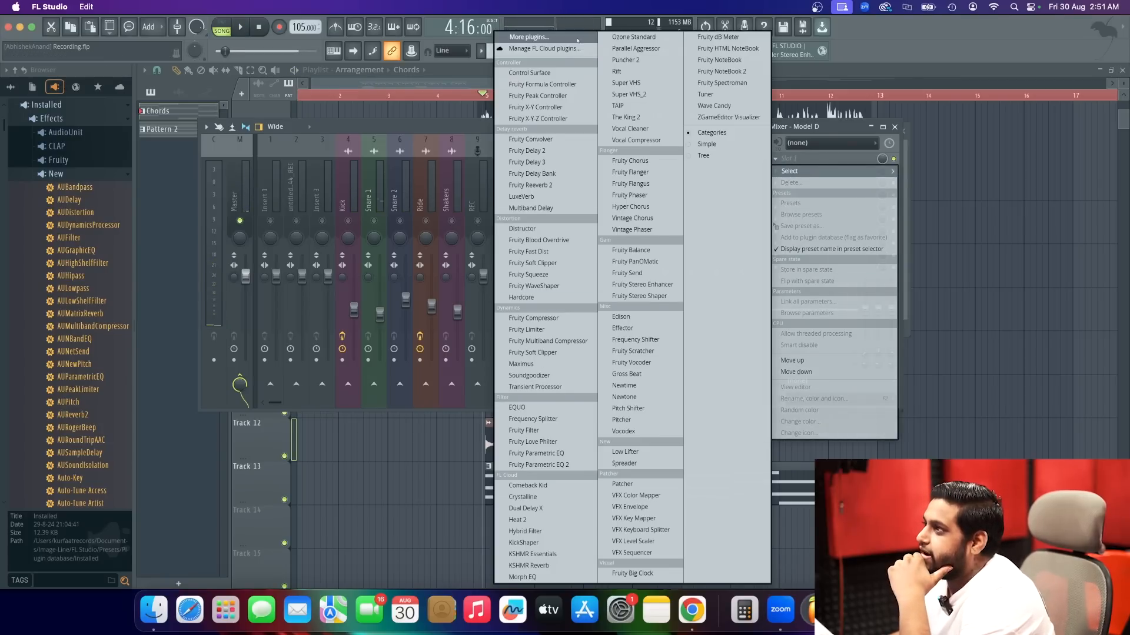
pyautogui.click(578, 39)
pyautogui.write('REE')
pyautogui.doubleClick(406, 108)
# Apply the Large Hall preset to Fruity Reeverb 2 with a 281 Hz low cut, and audition Model D solo and in the mix.
pyautogui.rightClick(422, 102)
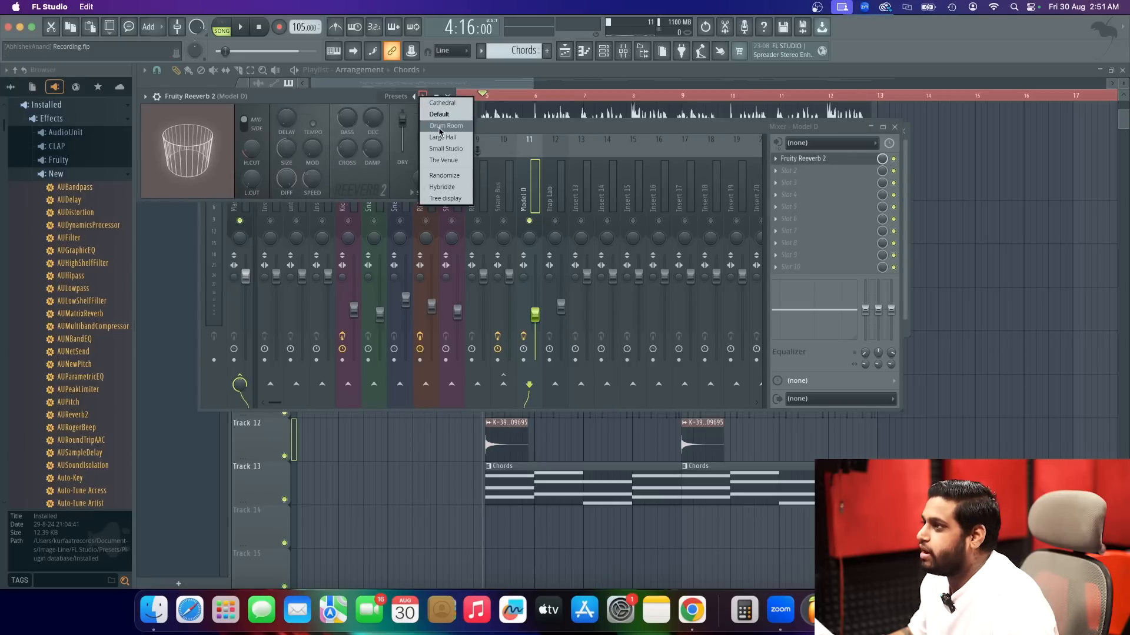
pyautogui.click(443, 137)
pyautogui.press('space')
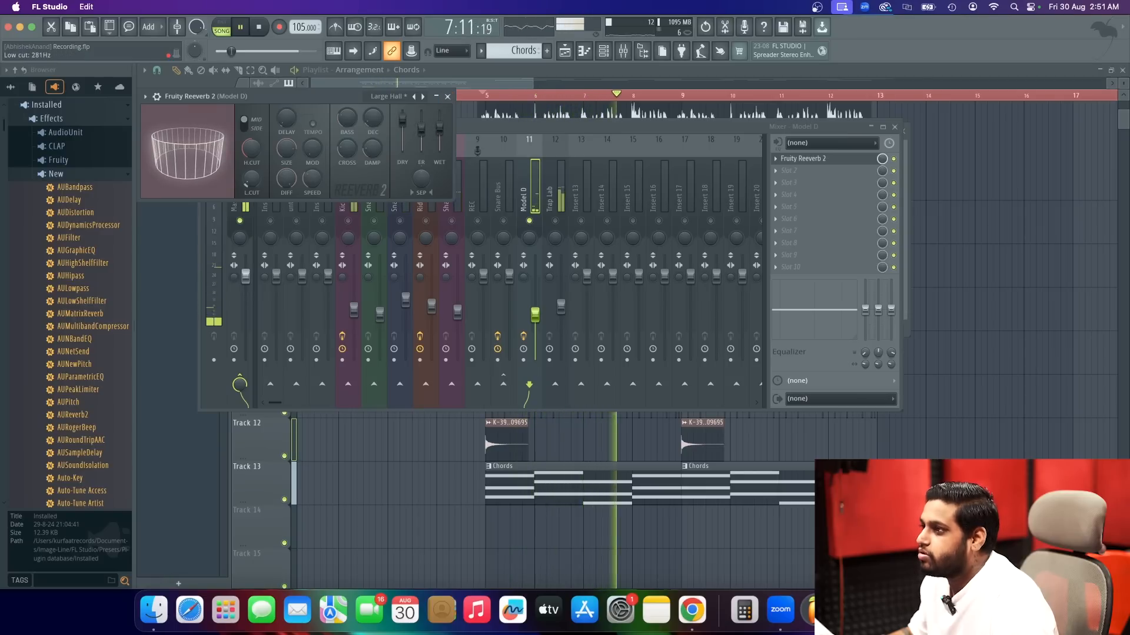
pyautogui.click(447, 96)
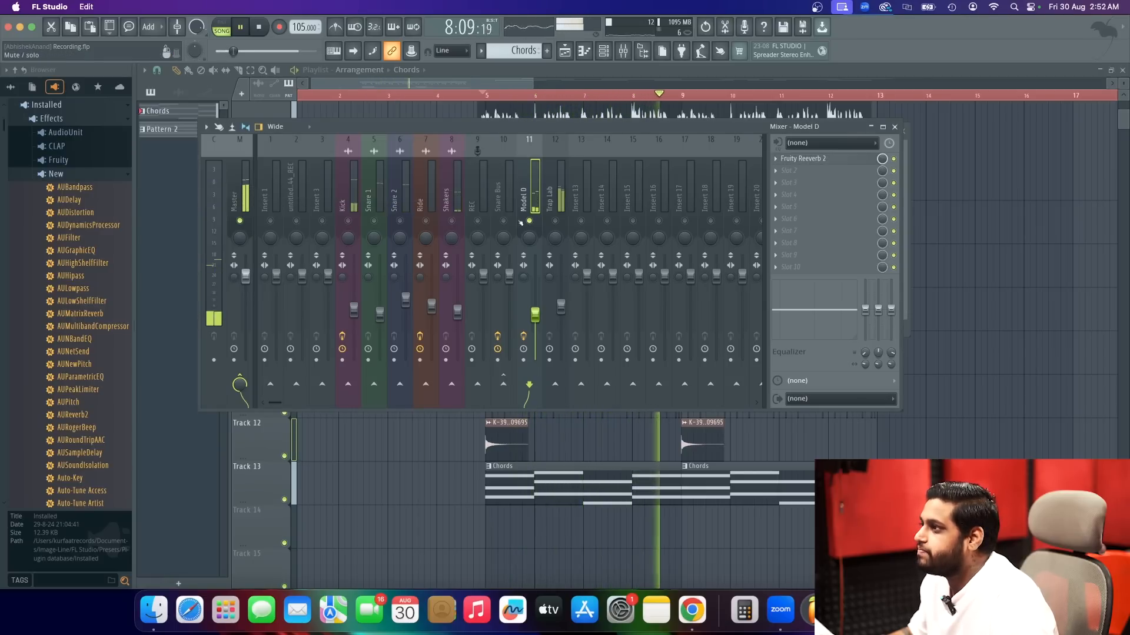
pyautogui.press('space')
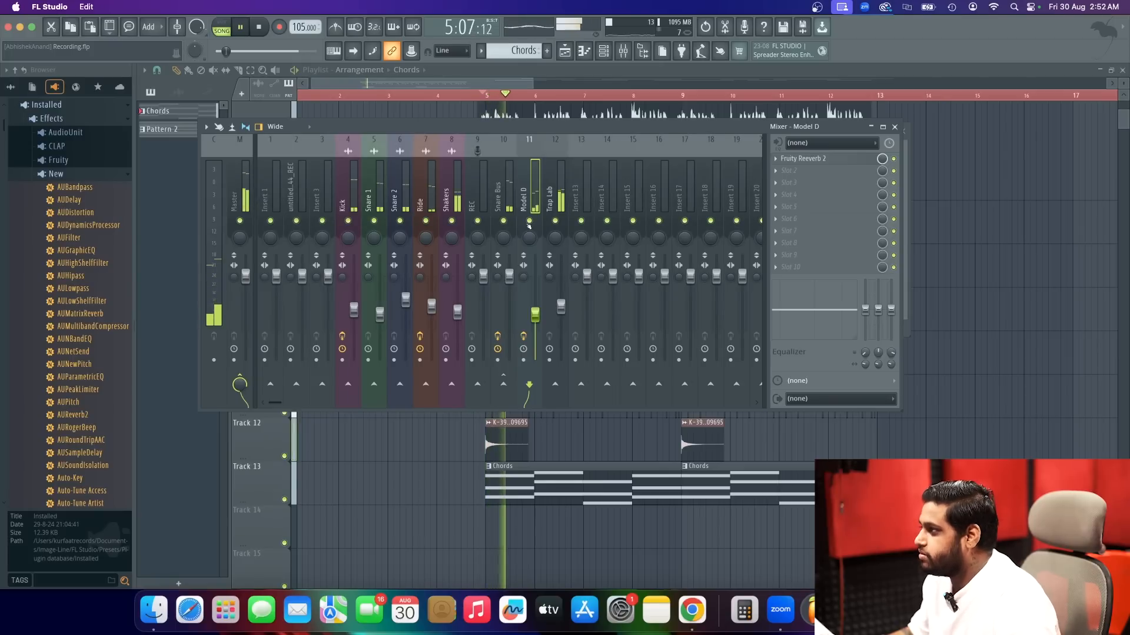
# Load Fruity Parametric EQ 2 into Model D's second effect slot and set band 1 to High pass.
pyautogui.click(792, 172)
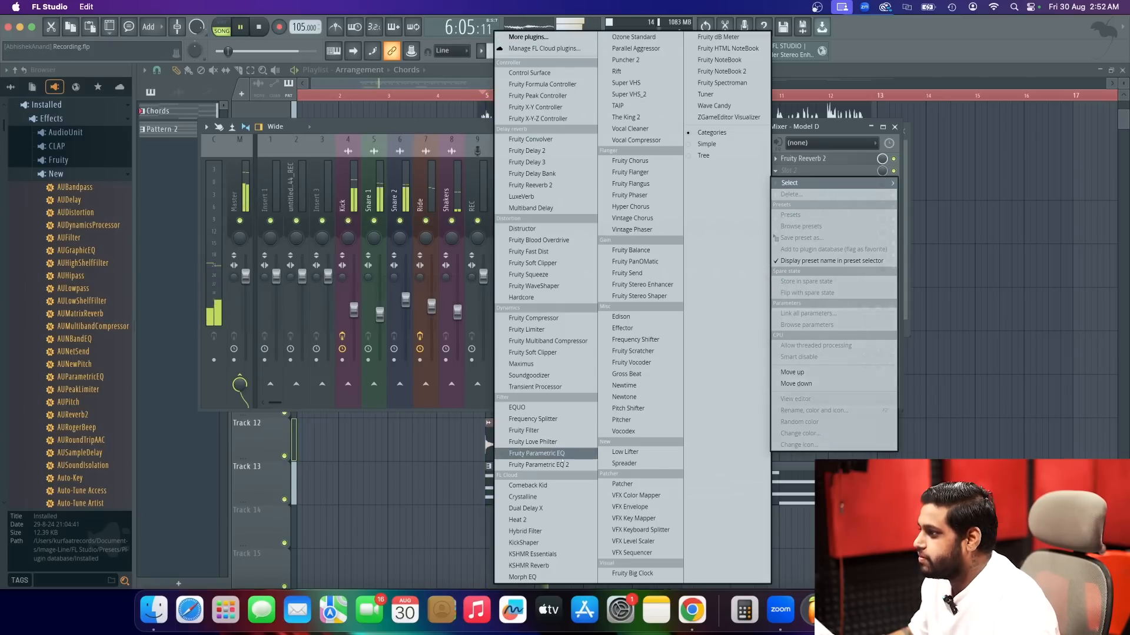
pyautogui.click(545, 462)
pyautogui.rightClick(208, 211)
pyautogui.moveTo(228, 242)
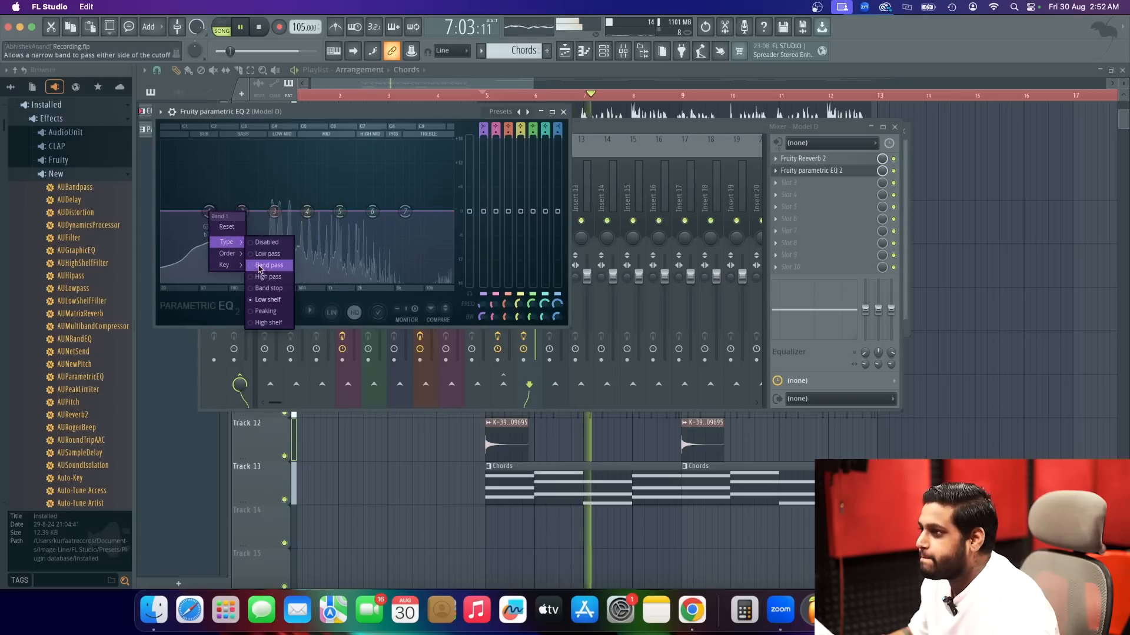
pyautogui.click(270, 276)
pyautogui.moveTo(270, 274); pyautogui.dragTo(270, 276)
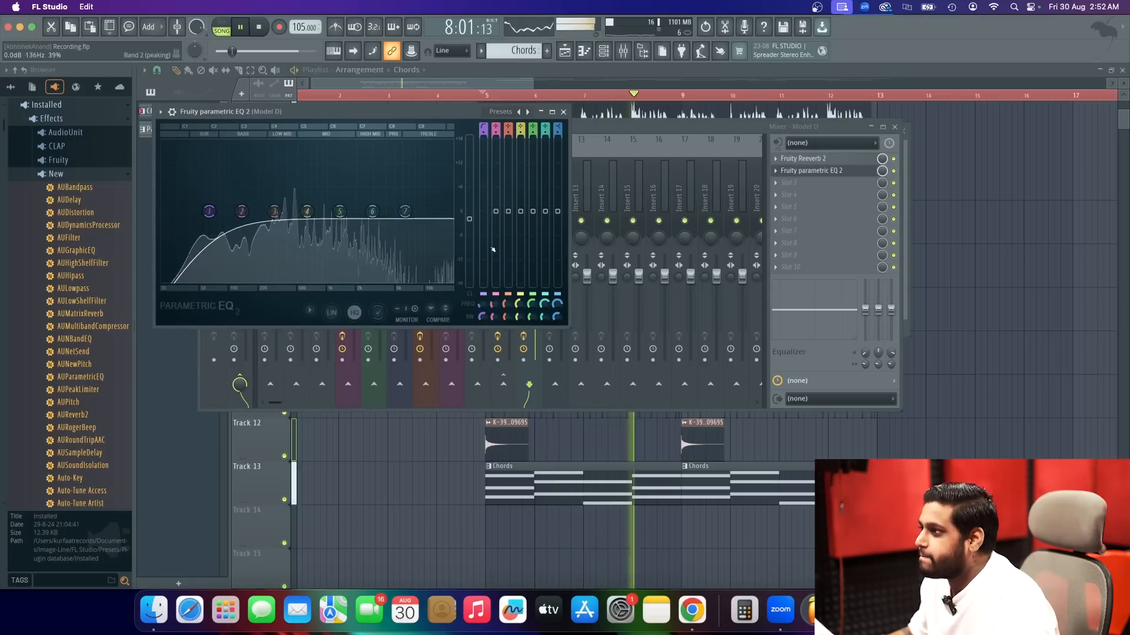
# Adjust the Model D EQ's main level, move the high-pass band to a higher frequency, and close the EQ.
pyautogui.moveTo(470, 226); pyautogui.dragTo(469, 224)
pyautogui.moveTo(209, 210); pyautogui.dragTo(267, 211)
pyautogui.click(563, 111)
# Select the Trap Lab mixer track, fine-tune its volume during playback, and stop the song.
pyautogui.click(561, 306)
pyautogui.moveTo(561, 306); pyautogui.dragTo(560, 304)
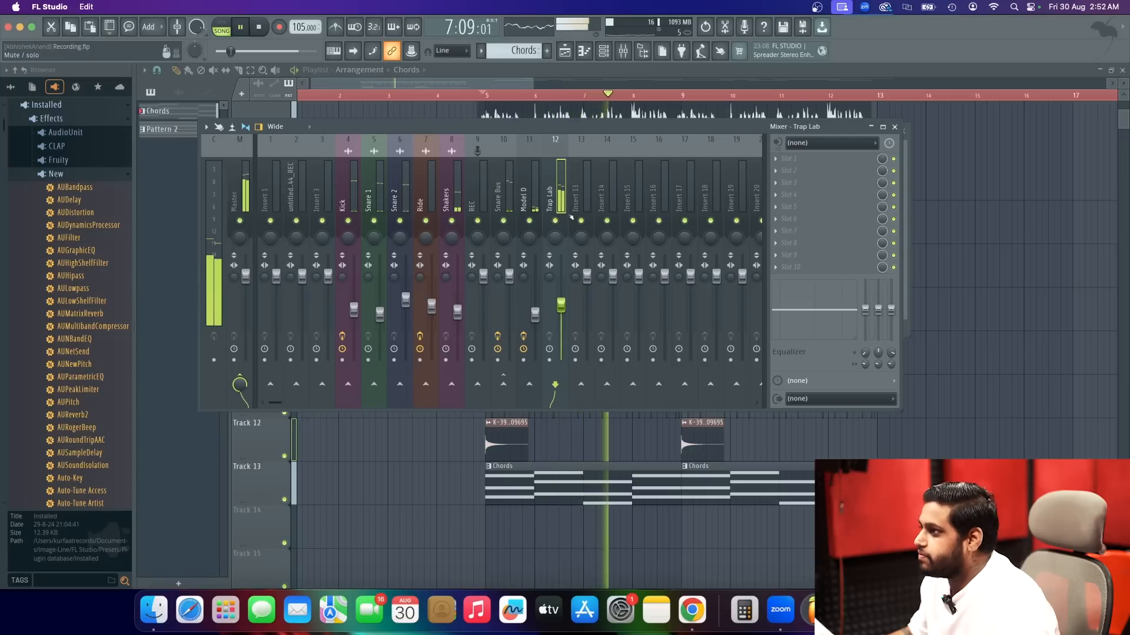
pyautogui.press('space')
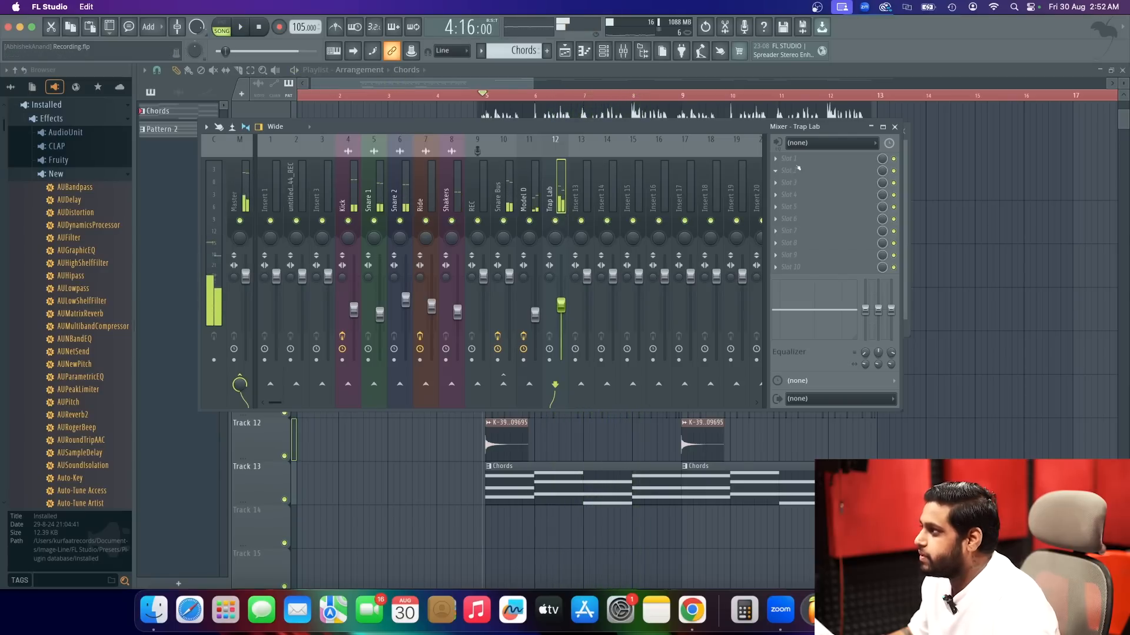
# Load Fruity Parametric EQ 2 on the Trap Lab track and set band 1 to High pass at about 79 Hz.
pyautogui.click(789, 158)
pyautogui.click(539, 465)
pyautogui.press('space')
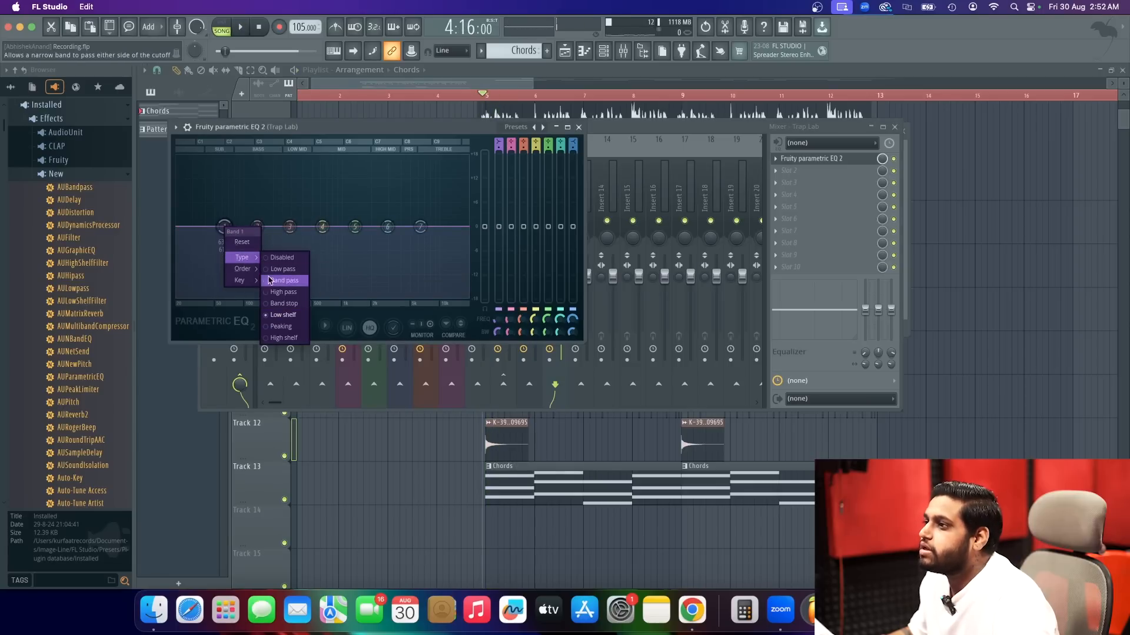
pyautogui.click(273, 293)
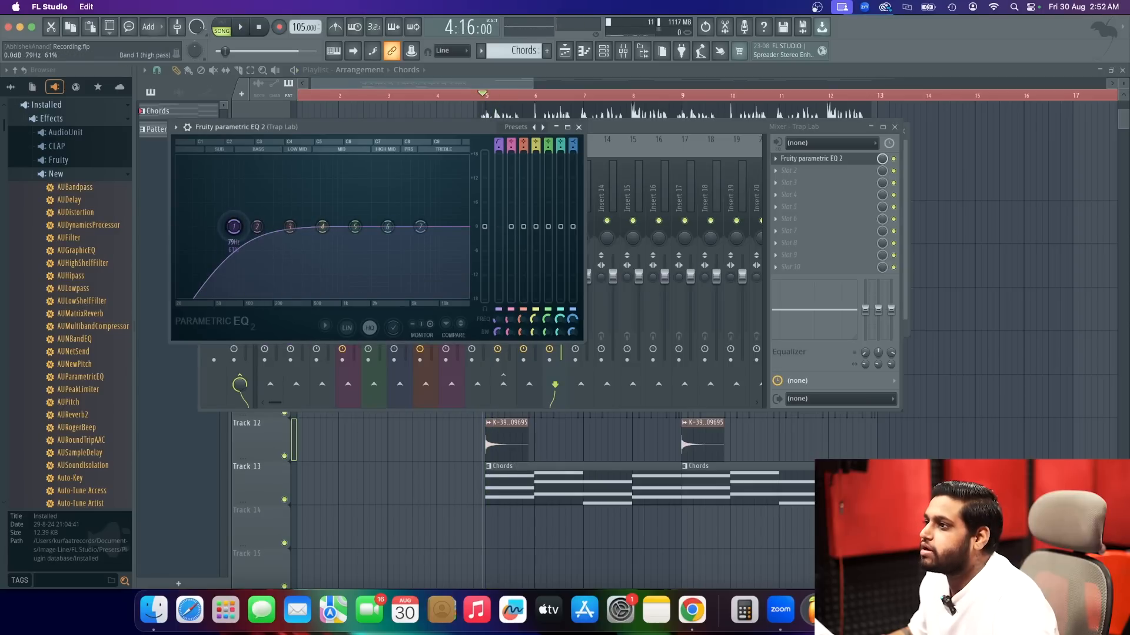
pyautogui.press('space')
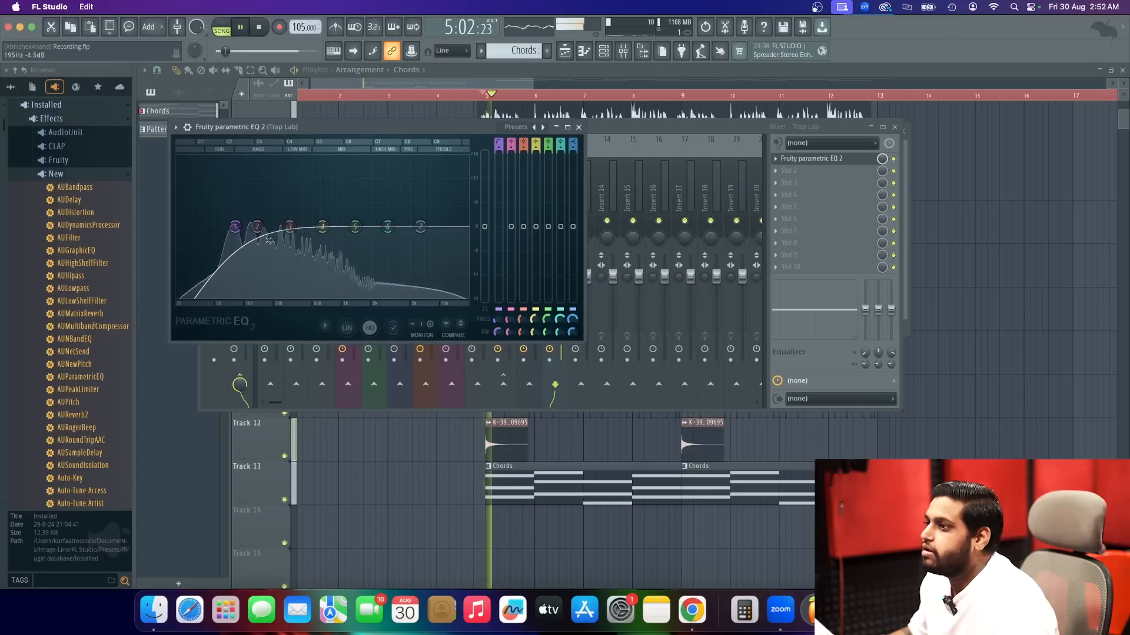
# Shift the Trap Lab high-pass band slightly higher, boost band 2, and audition the bass solo and in the full mix.
pyautogui.moveTo(257, 226)
pyautogui.mouseDown()
pyautogui.moveTo(291, 197)
pyautogui.moveTo(259, 204)
pyautogui.moveTo(240, 228)
pyautogui.mouseUp()
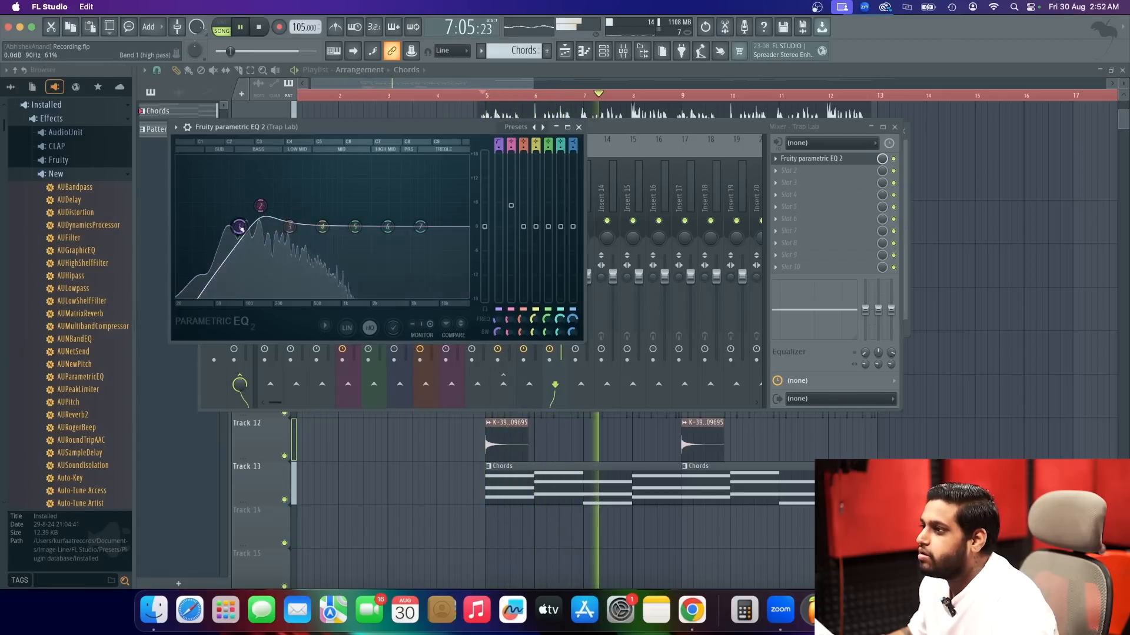
pyautogui.click(579, 127)
pyautogui.rightClick(556, 222)
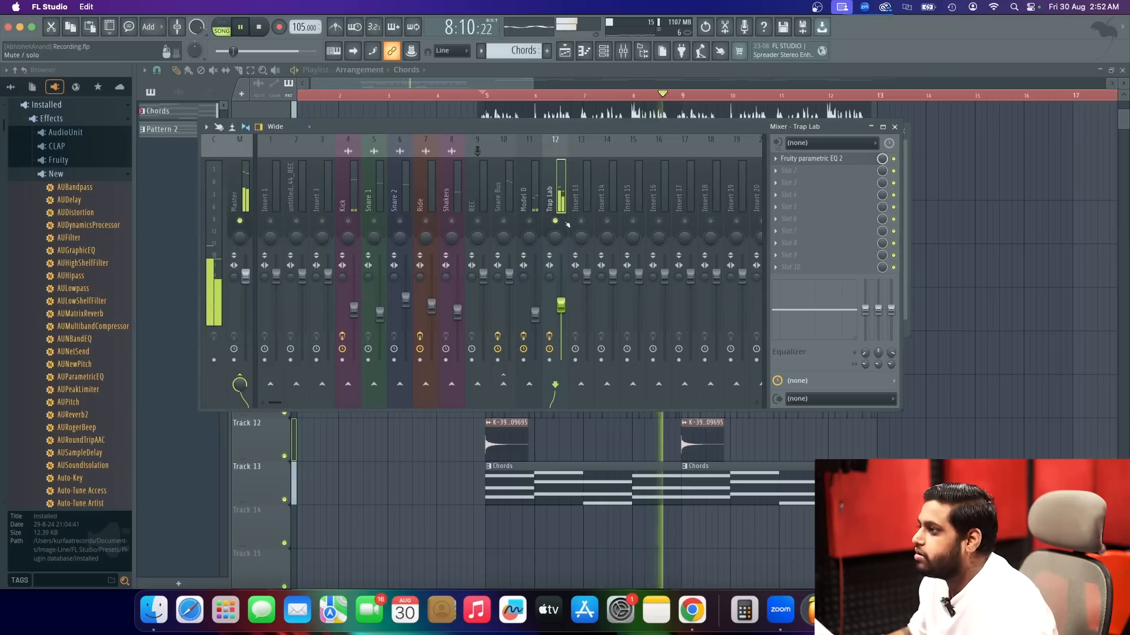
pyautogui.press('space')
pyautogui.rightClick(556, 221)
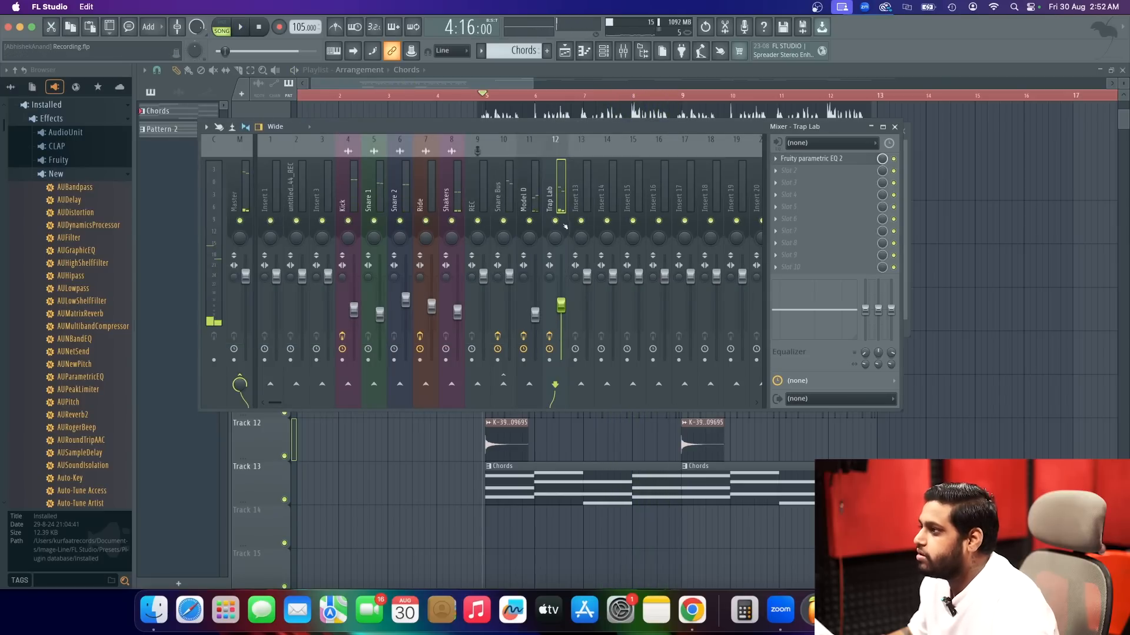
# Close the mixer and clone the Model D channel in the channel rack, closing the clone's plugin window.
pyautogui.click(894, 127)
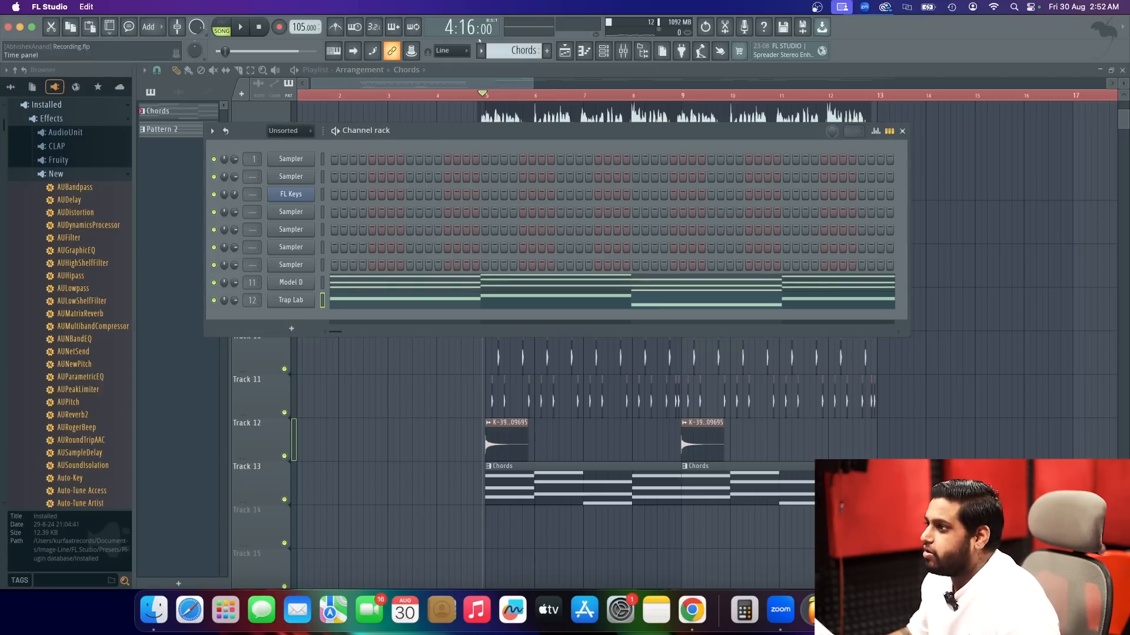
pyautogui.rightClick(305, 283)
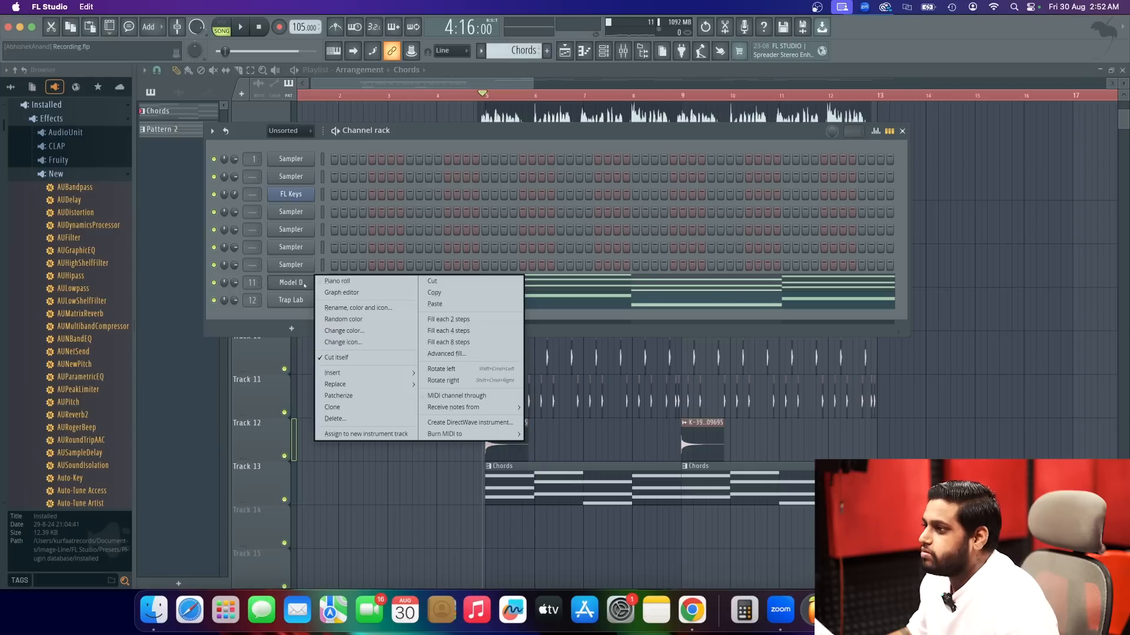
pyautogui.click(349, 406)
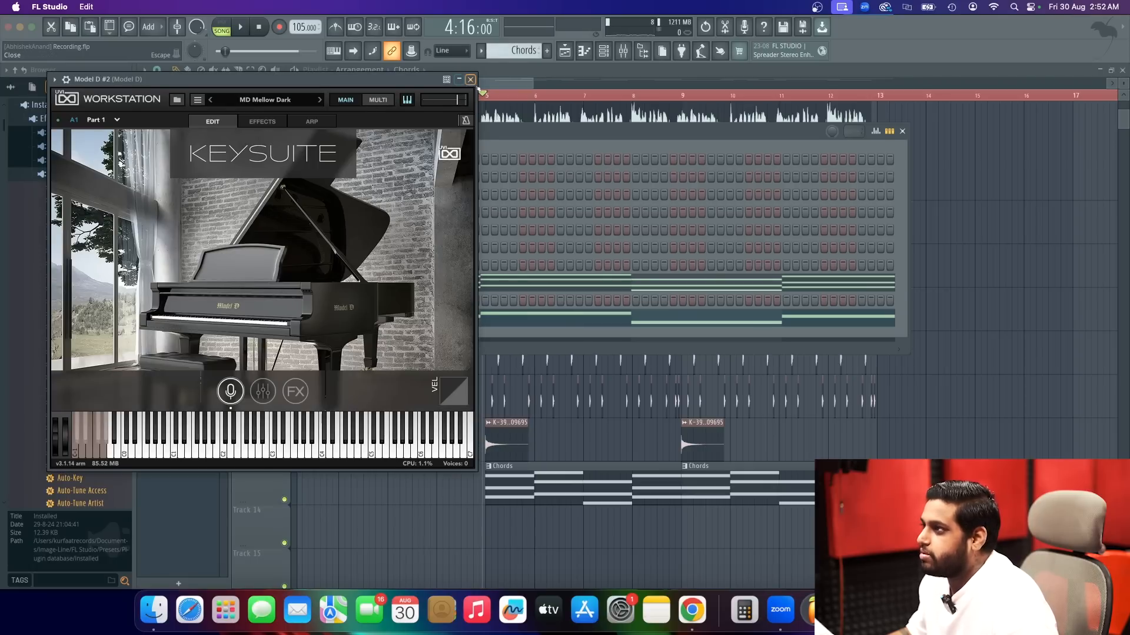
pyautogui.click(470, 79)
pyautogui.rightClick(288, 299)
pyautogui.click(361, 302)
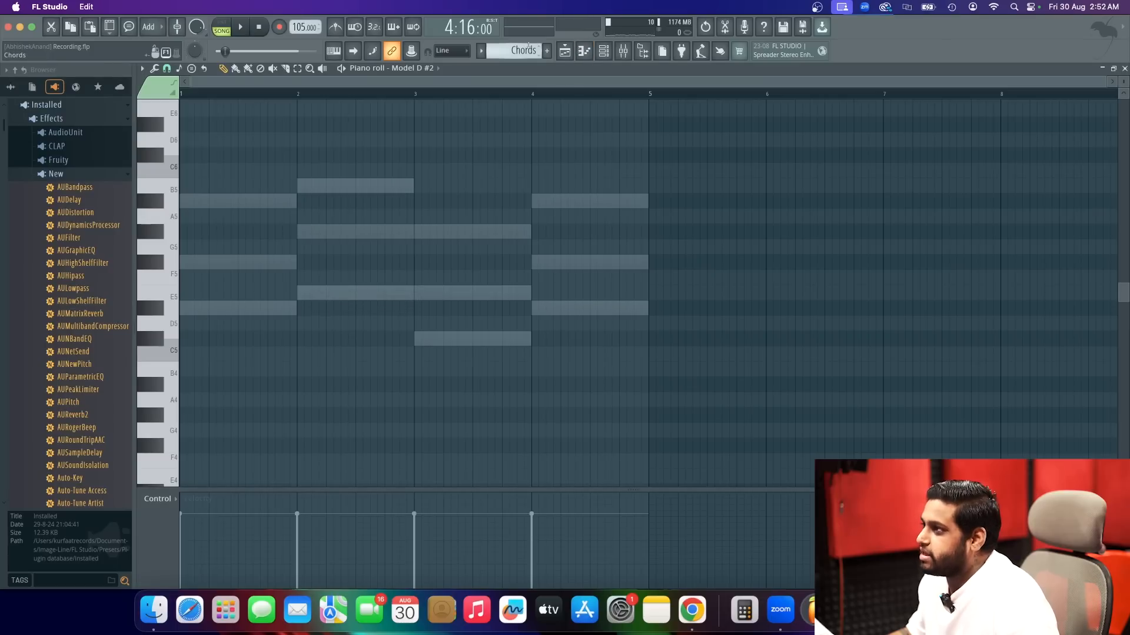
pyautogui.scroll(-1, 529, 48)
pyautogui.scroll(1, 526, 52)
pyautogui.click(565, 51)
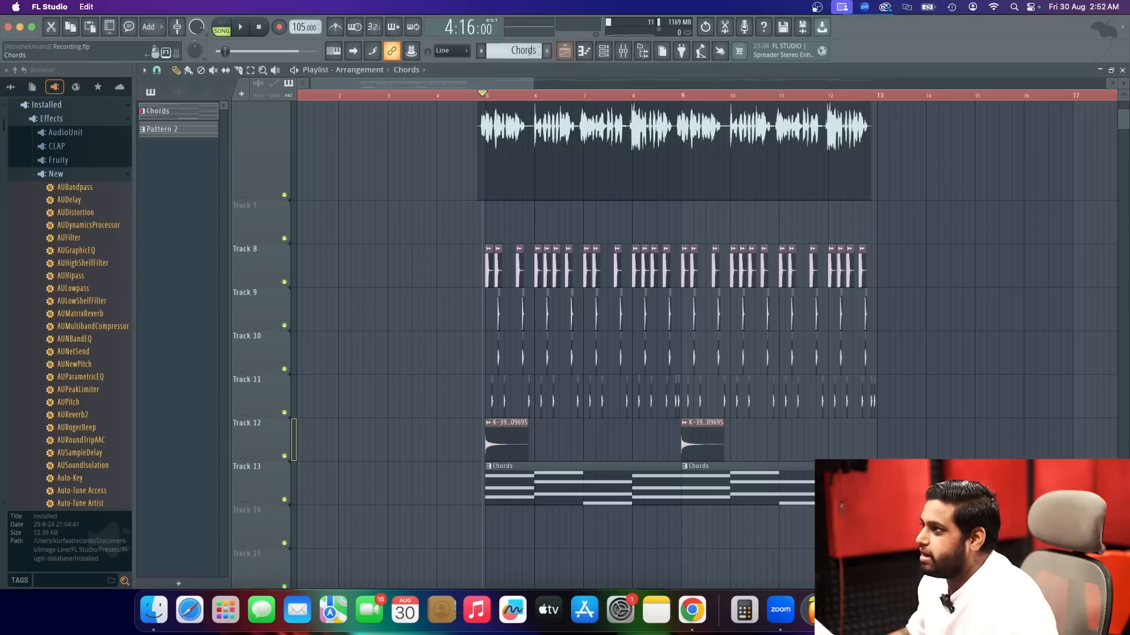
# Switch to Pattern 2 and open the cloned Model D #2 channel's piano roll in that pattern.
pyautogui.click(601, 52)
pyautogui.scroll(-1, 522, 52)
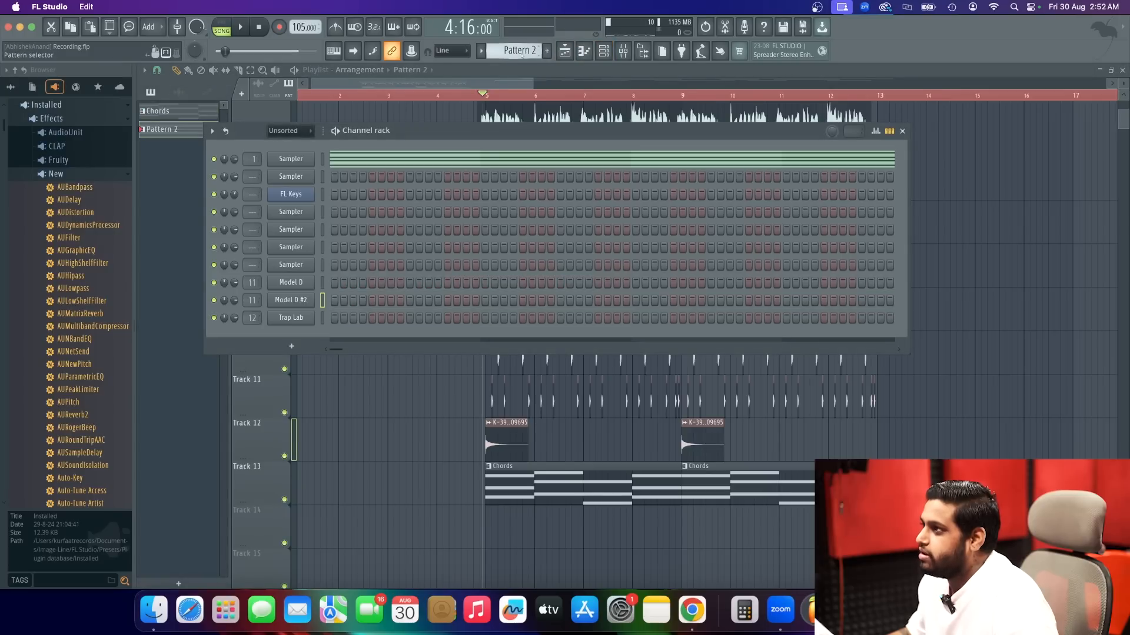
pyautogui.rightClick(293, 302)
pyautogui.click(333, 299)
pyautogui.rightClick(296, 301)
pyautogui.click(333, 299)
pyautogui.scroll(-3, 193, 348)
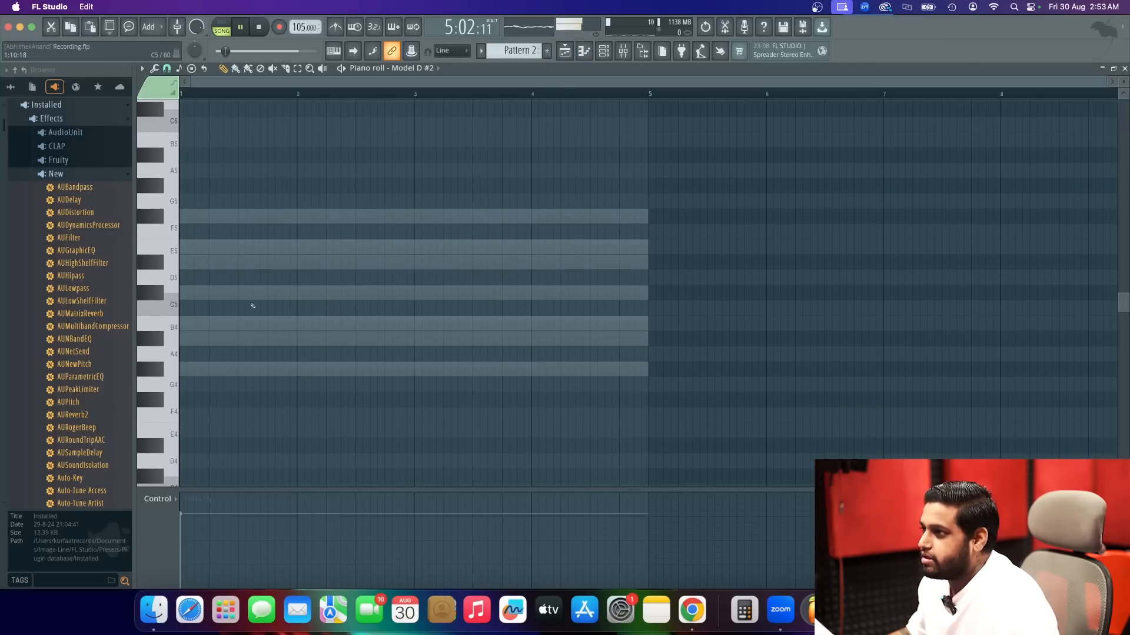
# Place Pattern 2 on playlist Track 14 at bar 5, reopen the Model D #2 piano roll and test playback.
pyautogui.click(564, 51)
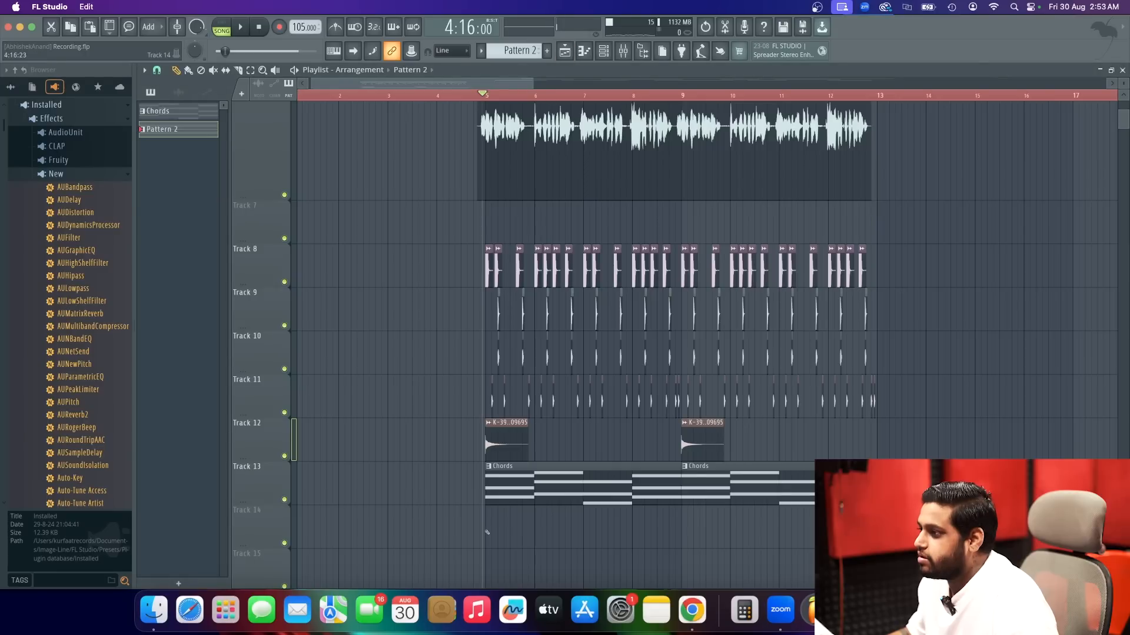
pyautogui.click(488, 533)
pyautogui.click(604, 51)
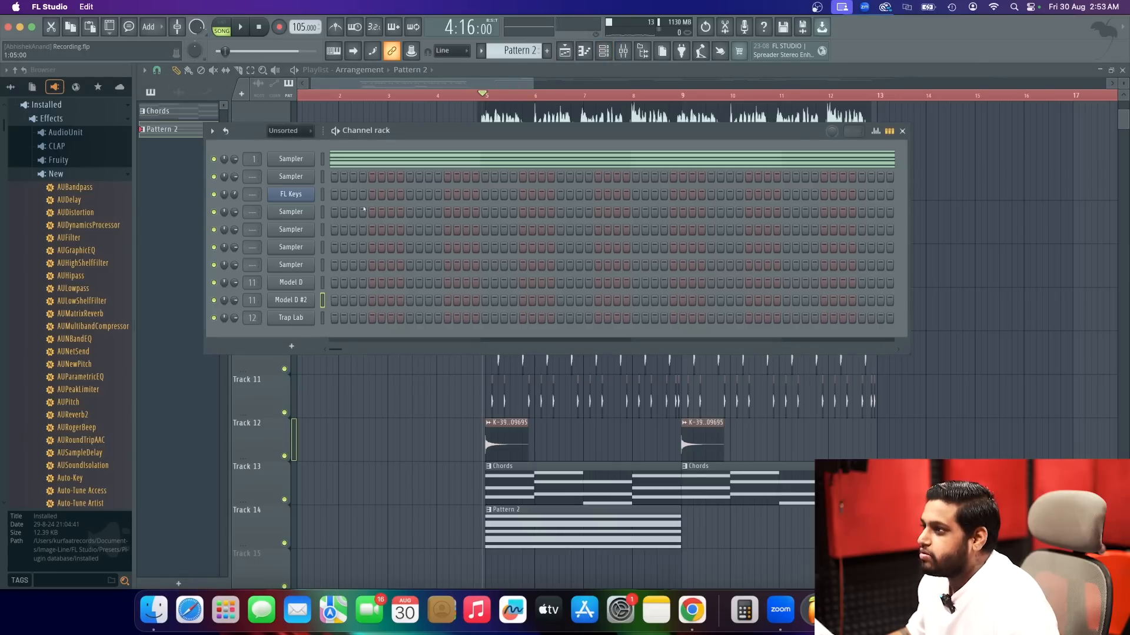
pyautogui.rightClick(311, 297)
pyautogui.rightClick(312, 297)
pyautogui.click(360, 294)
pyautogui.press('space')
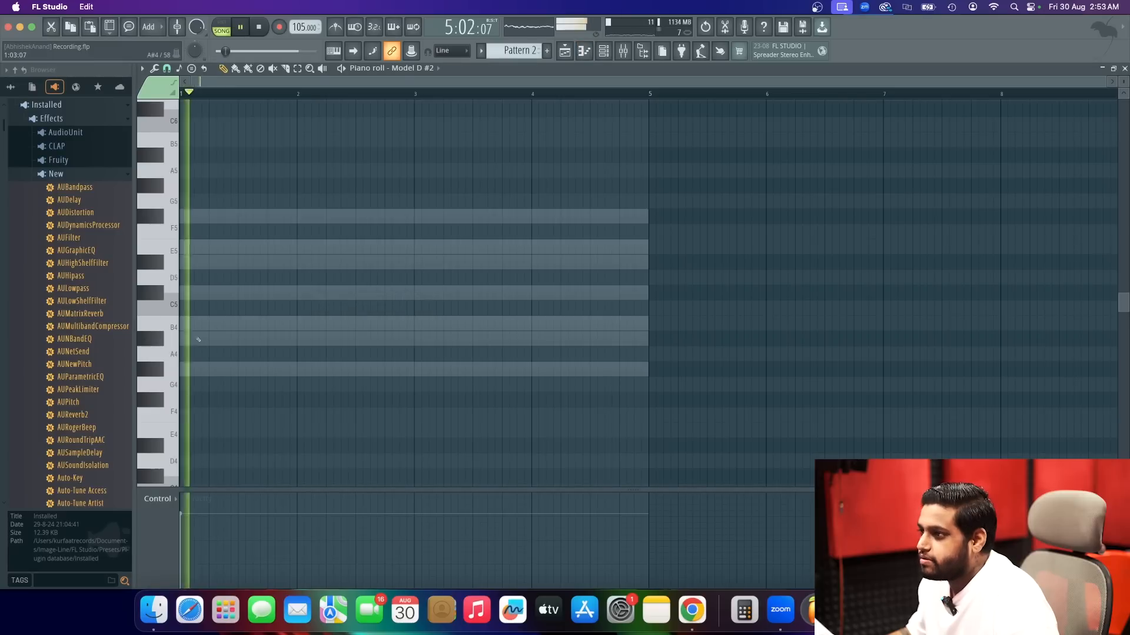
pyautogui.press('space')
# Try a one-bar Model D #2 melody of one-beat notes alternating E5, D#5, E5, D#5 and play it with the beat.
pyautogui.moveTo(193, 325); pyautogui.dragTo(158, 322)
pyautogui.moveTo(234, 324); pyautogui.dragTo(187, 245)
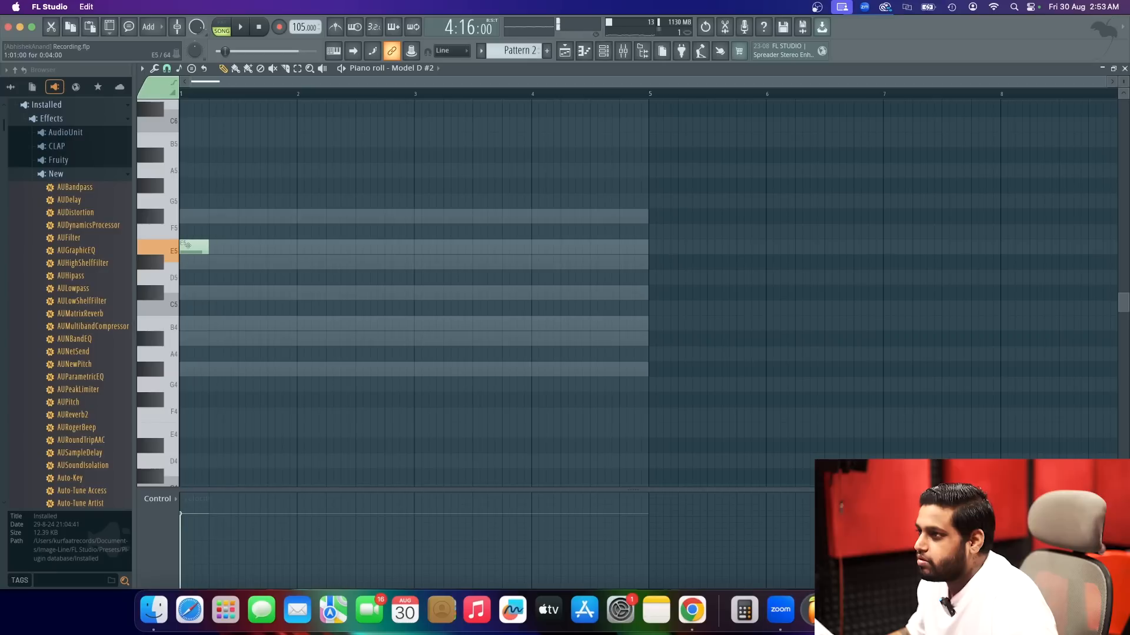
pyautogui.click(212, 261)
pyautogui.press('space')
pyautogui.click(241, 248)
pyautogui.press('space')
pyautogui.press('space')
pyautogui.click(283, 263)
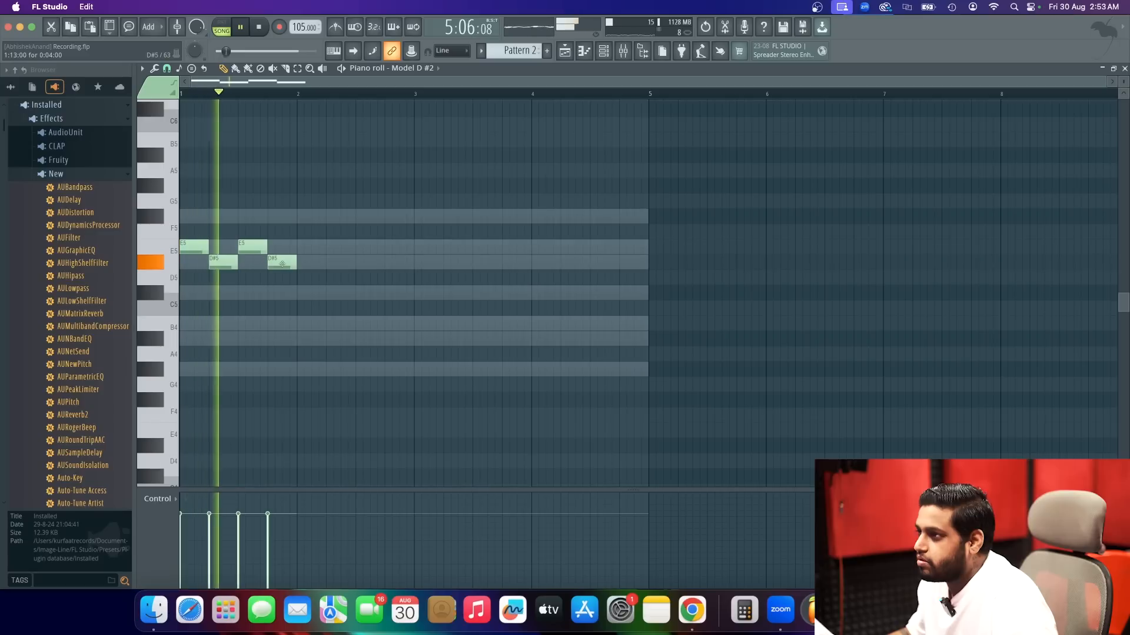
pyautogui.press('space')
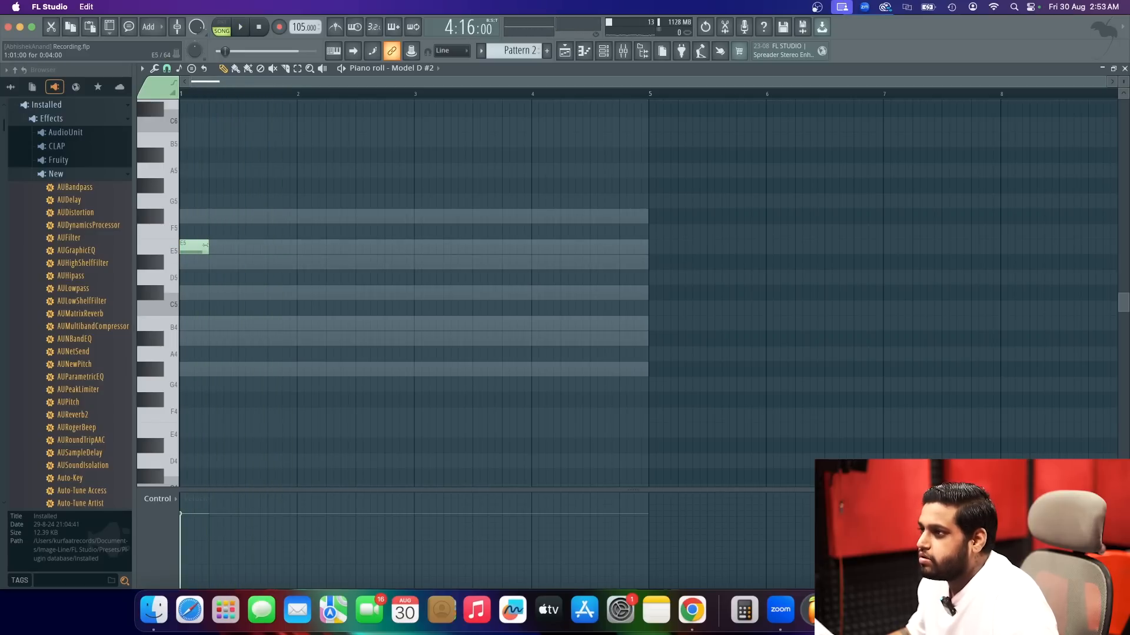
# Raise the Model D mixer volume to about -6.9 dB during playback and close the mixer.
pyautogui.click(623, 52)
pyautogui.press('space')
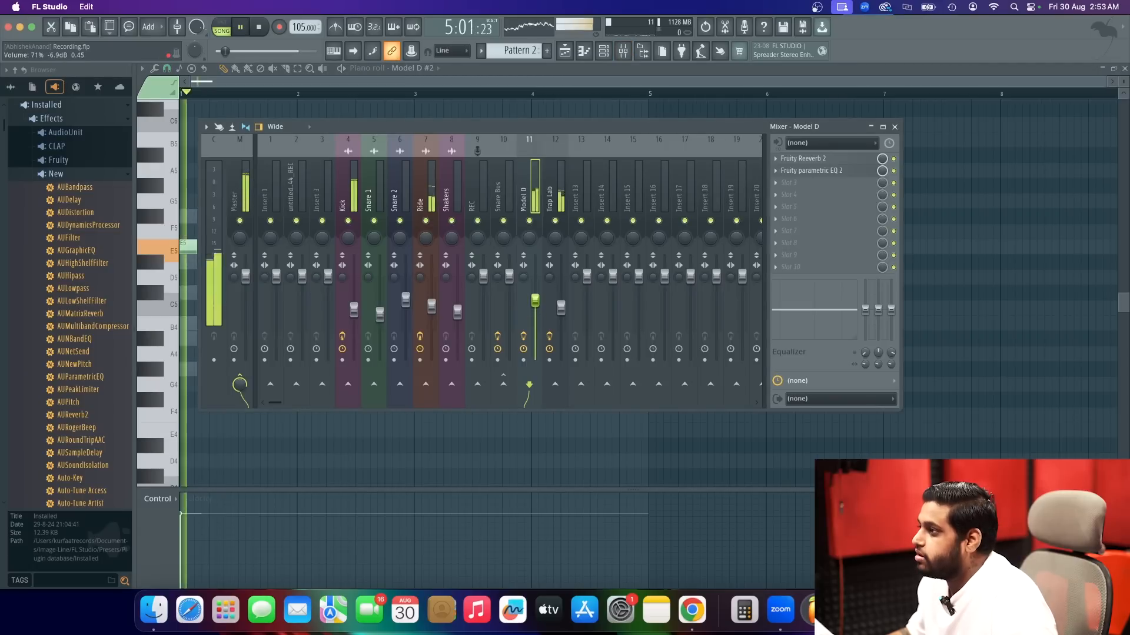
pyautogui.press('space')
pyautogui.press('space')
# Draw one-beat notes D#5, E5 and D#5 on the first three beats of bar 1, auditioning them with the song.
pyautogui.press('space')
pyautogui.click(894, 127)
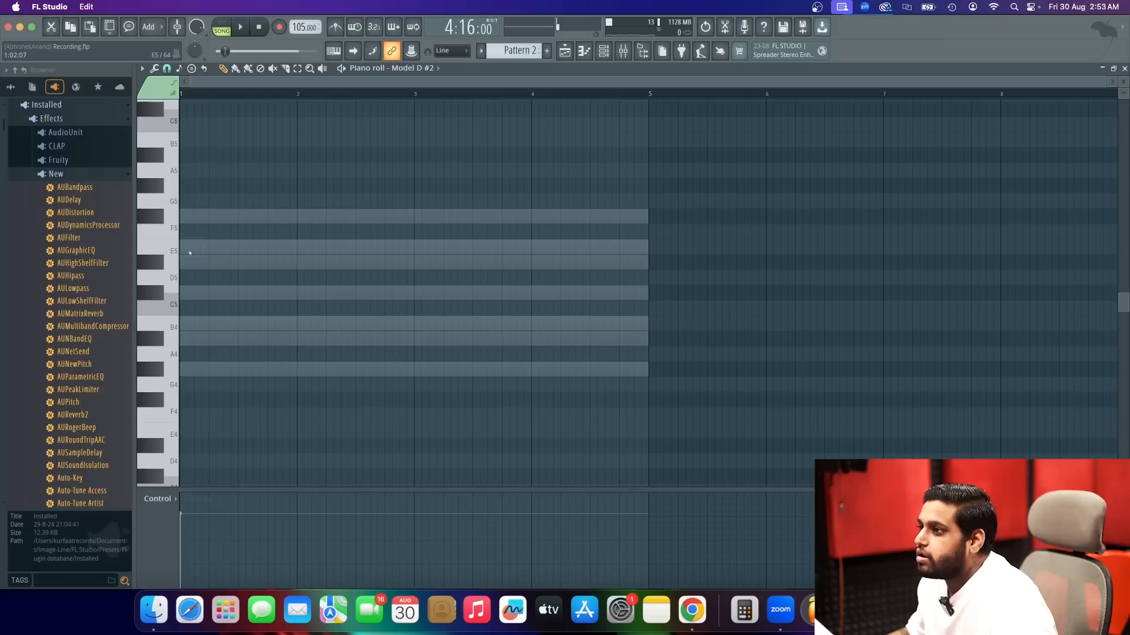
pyautogui.click(221, 261)
pyautogui.press('space')
pyautogui.moveTo(219, 261); pyautogui.dragTo(203, 262)
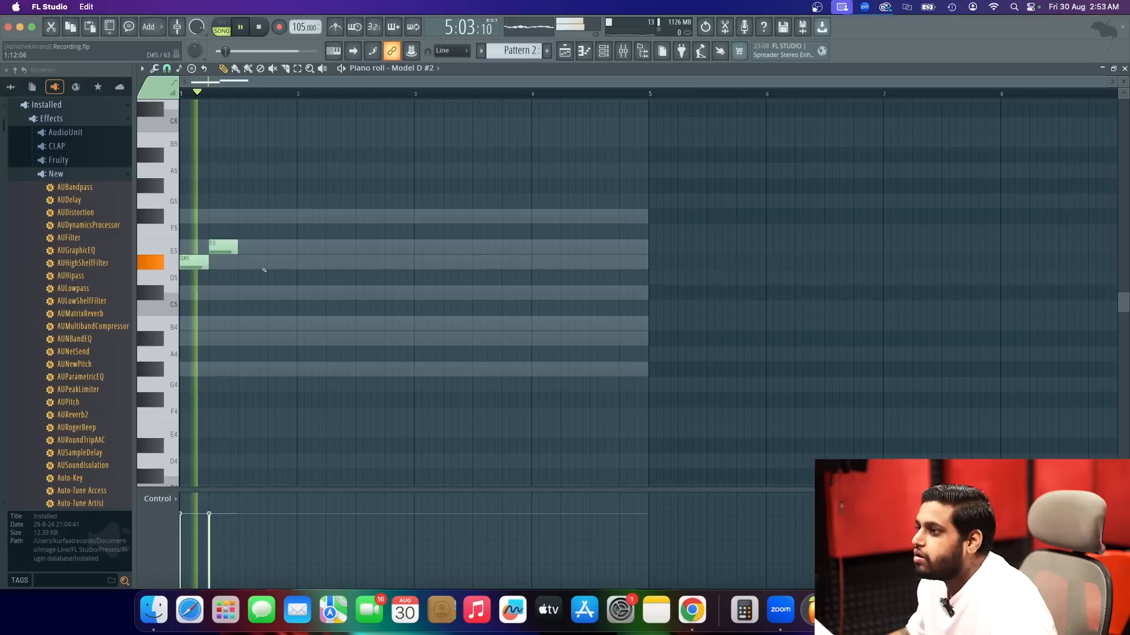
pyautogui.press('space')
pyautogui.click(247, 262)
pyautogui.press('space')
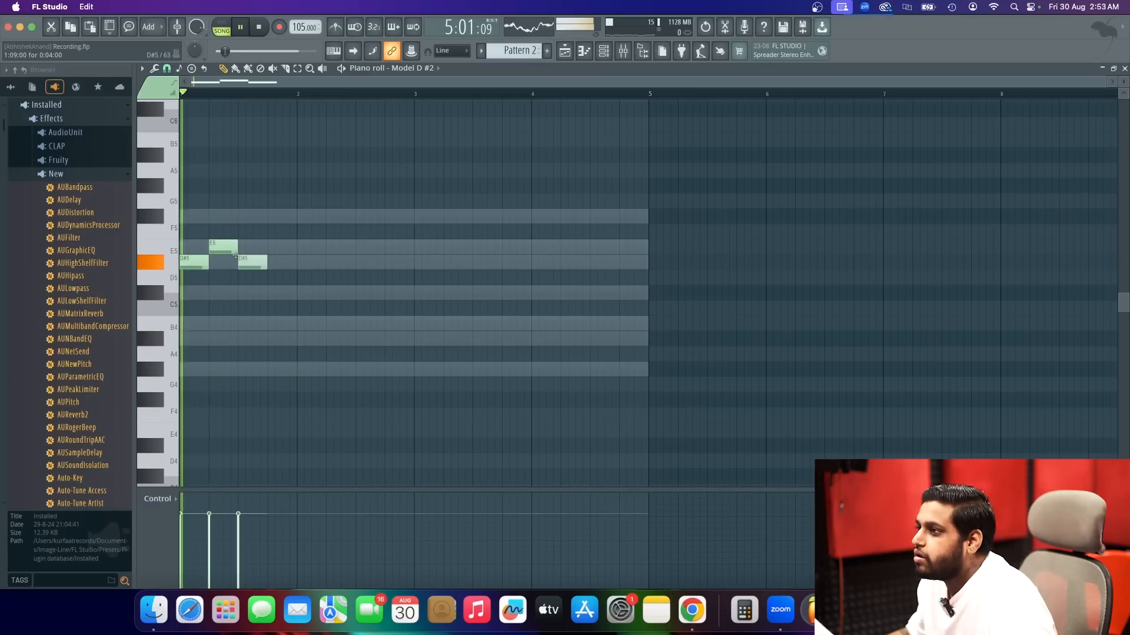
# Move the third-beat note up to F#5, add a one-beat E5 on beat four, and play back the melody.
pyautogui.click(269, 221)
pyautogui.press('space')
pyautogui.press('space')
pyautogui.moveTo(256, 260); pyautogui.dragTo(256, 217)
pyautogui.rightClick(282, 219)
pyautogui.click(275, 250)
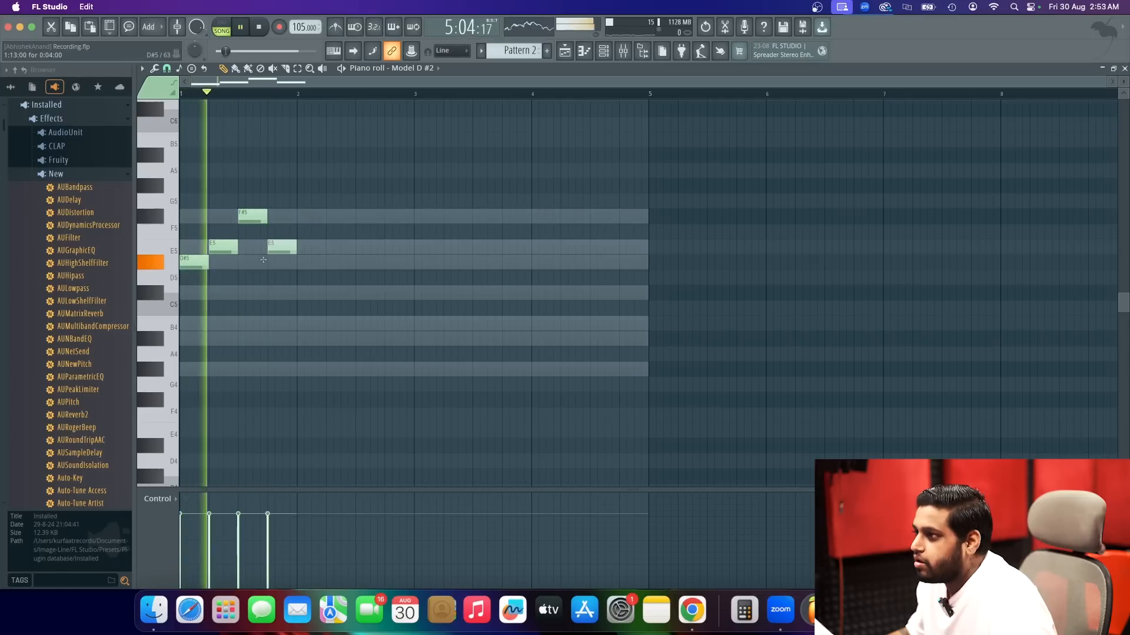
pyautogui.press('space')
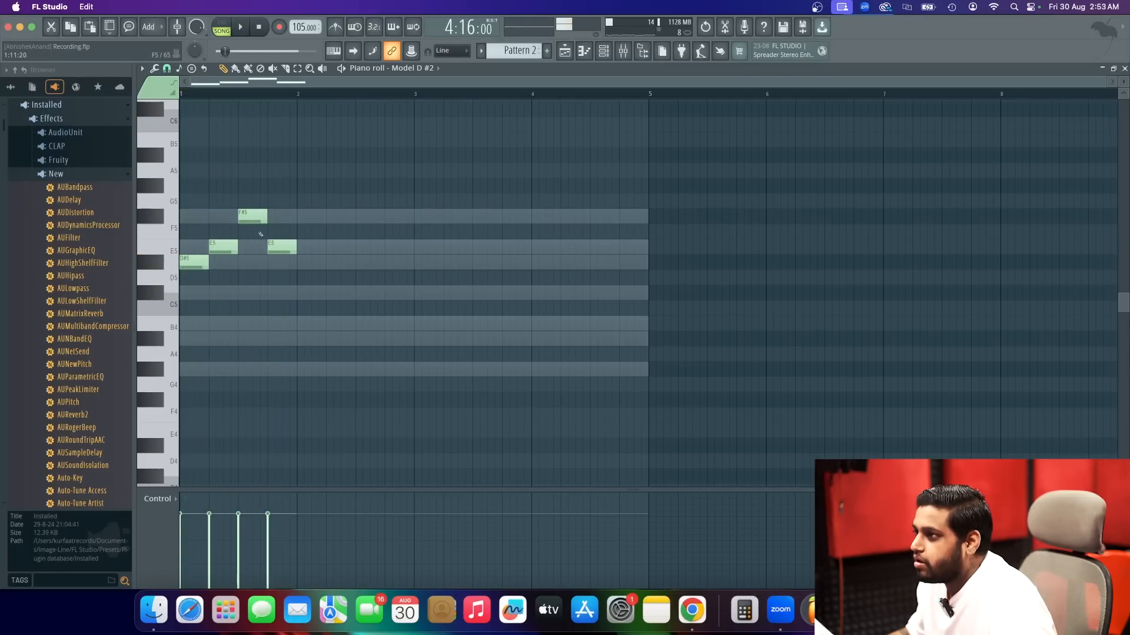
# Move bar 1's third-beat note down to B4 and its fourth-beat note to A#4, playing the melody with the song.
pyautogui.moveTo(250, 226); pyautogui.dragTo(247, 325)
pyautogui.press('space')
pyautogui.press('space')
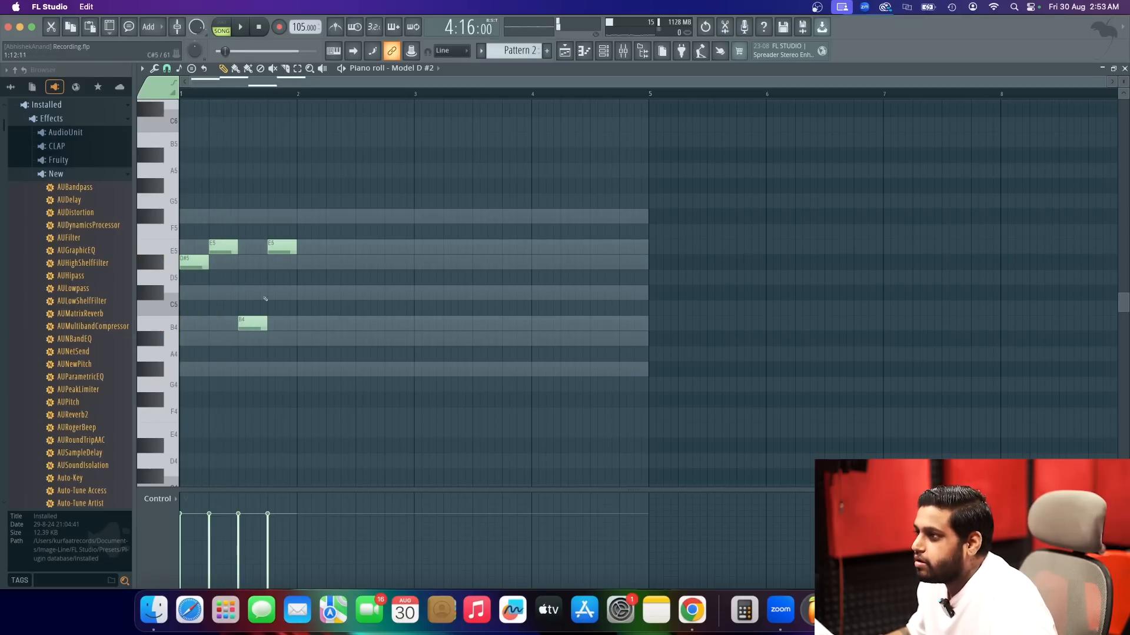
pyautogui.moveTo(284, 247); pyautogui.dragTo(280, 341)
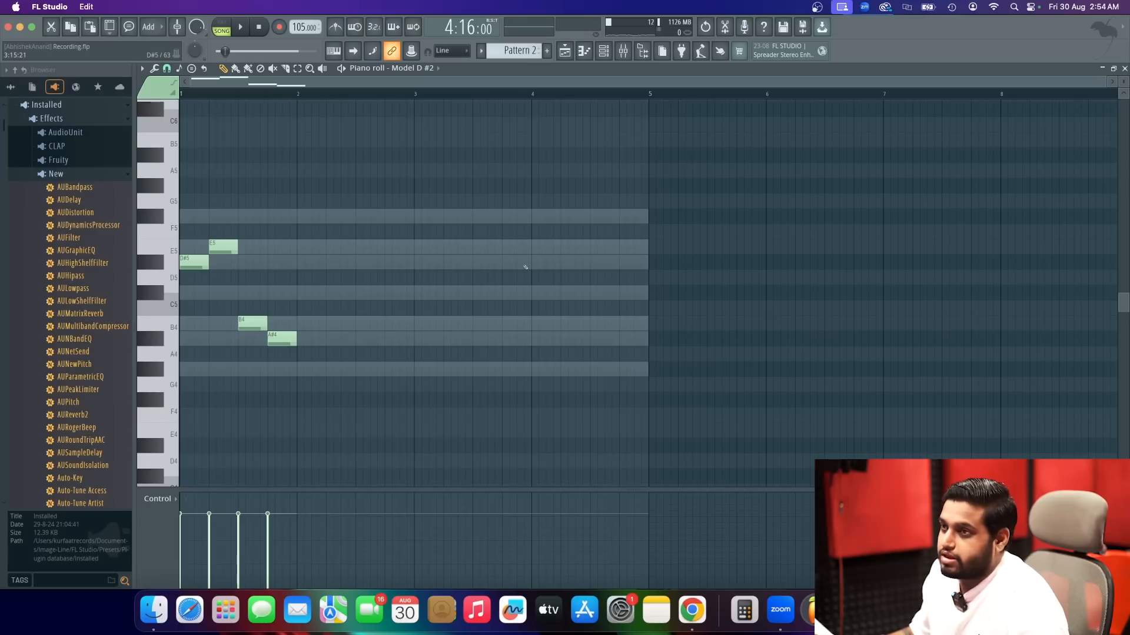
pyautogui.press('space')
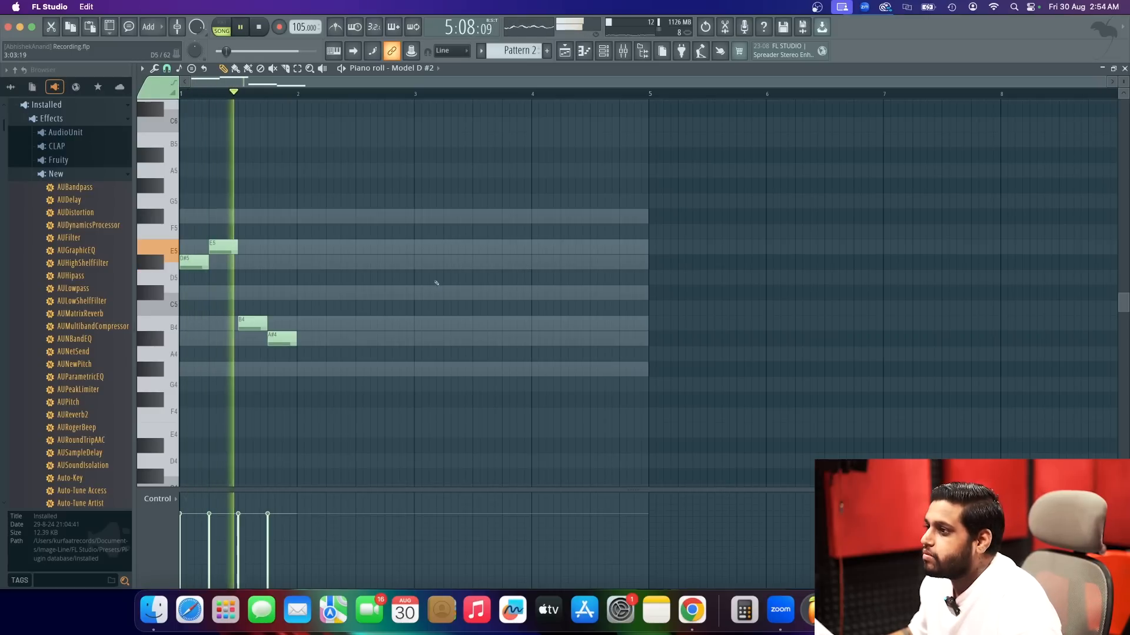
pyautogui.press('space')
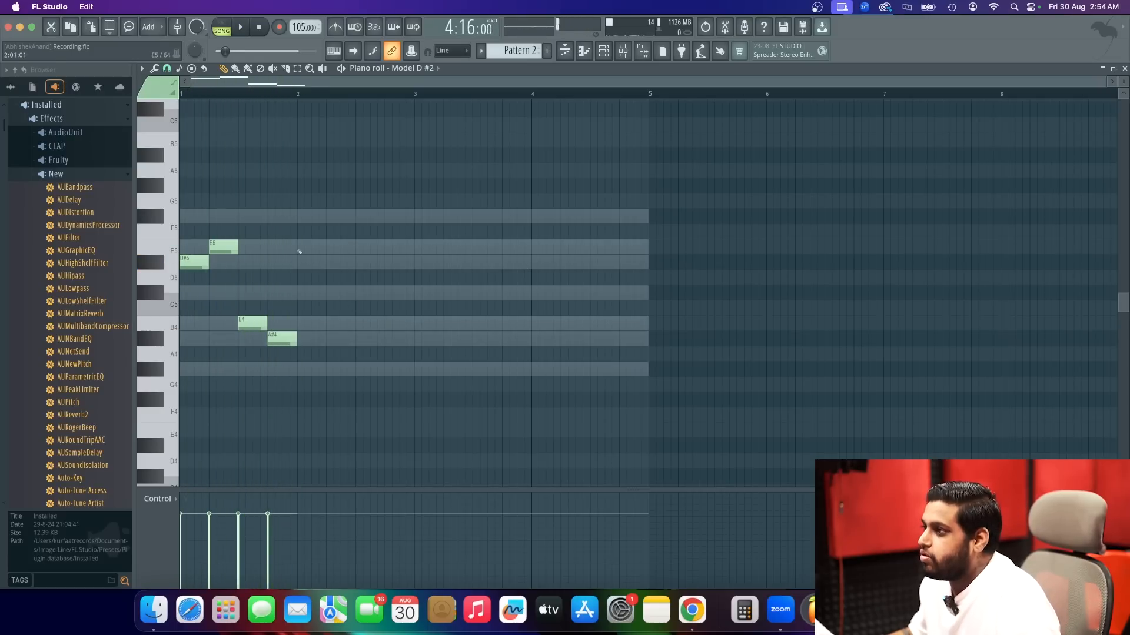
# Try one-beat notes E5, D#5, B4 and A#4 across bar 2 and play them with the song.
pyautogui.click(299, 250)
pyautogui.click(327, 262)
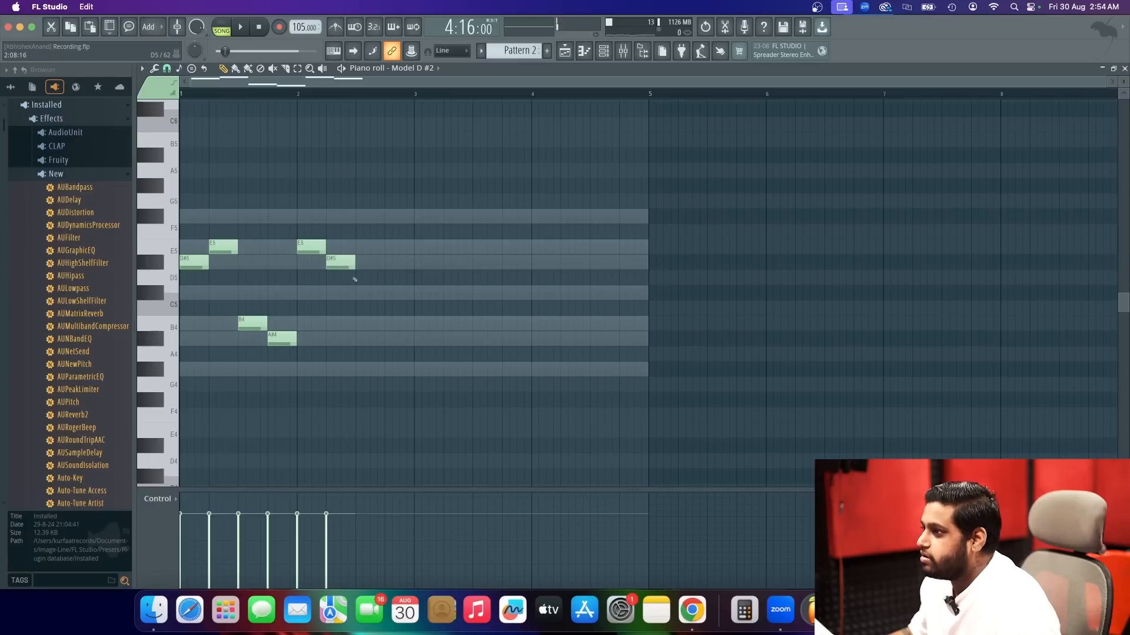
pyautogui.click(362, 324)
pyautogui.click(386, 339)
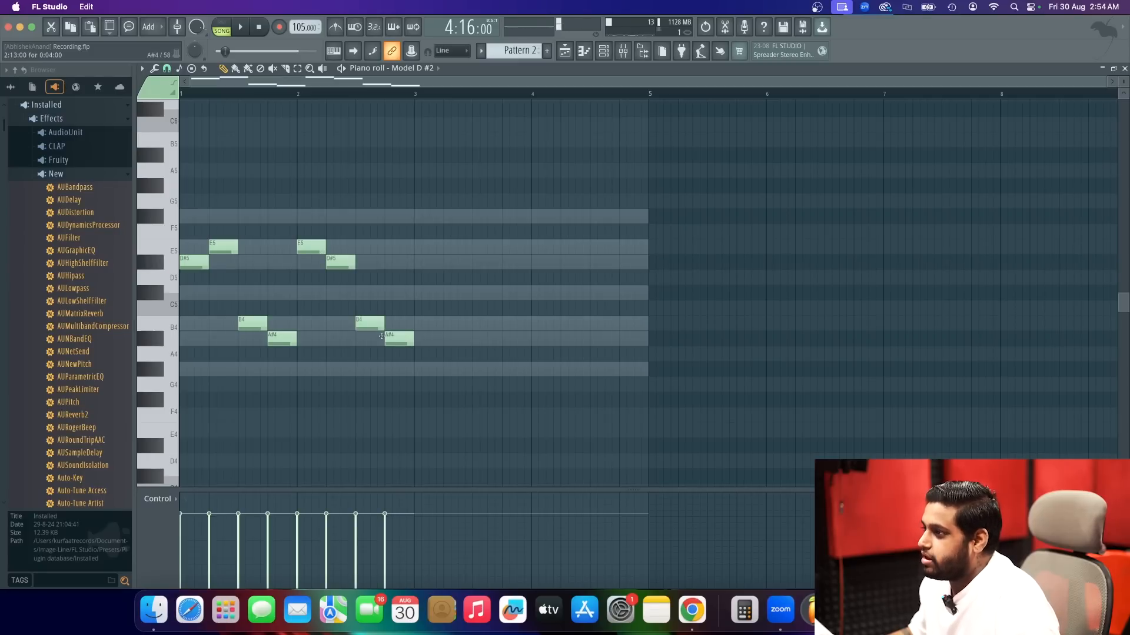
pyautogui.press('space')
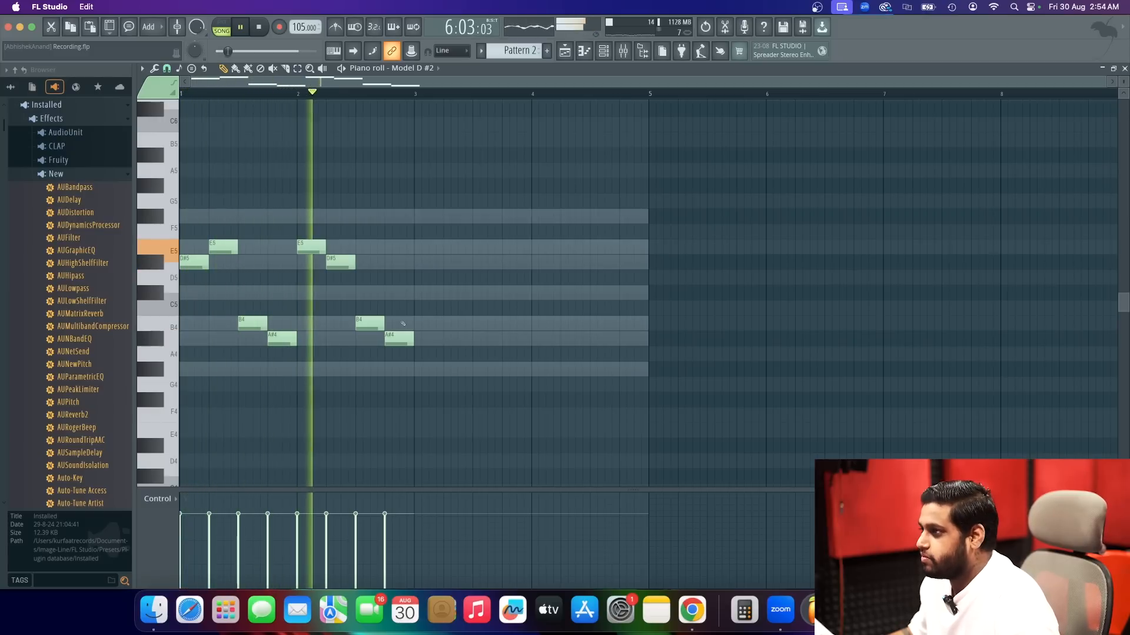
pyautogui.press('space')
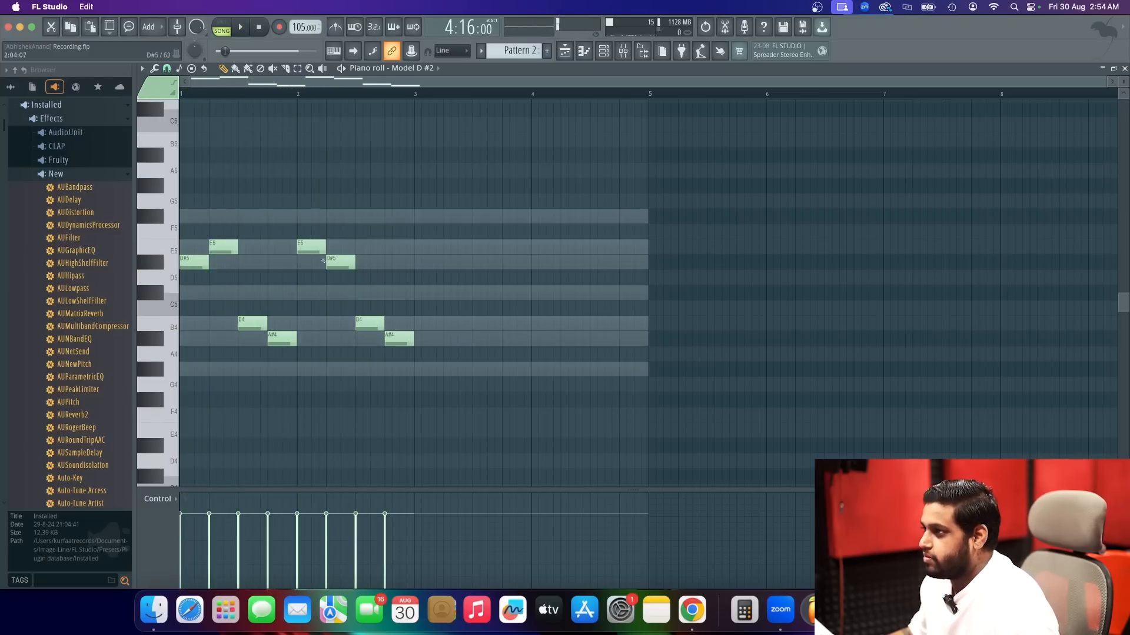
# Try bar 2 starting with D#5 and E5 plus an added half-beat C#5, and play it back.
pyautogui.moveTo(310, 248)
pyautogui.mouseDown()
pyautogui.moveTo(307, 268)
pyautogui.moveTo(331, 247)
pyautogui.mouseUp()
pyautogui.click(310, 293)
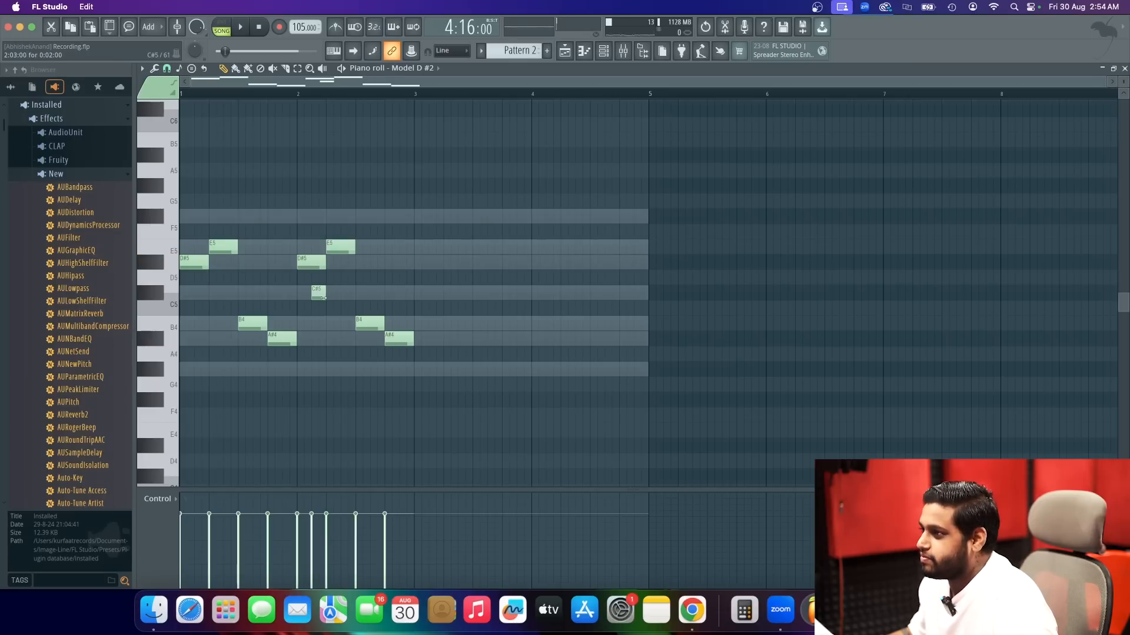
pyautogui.press('space')
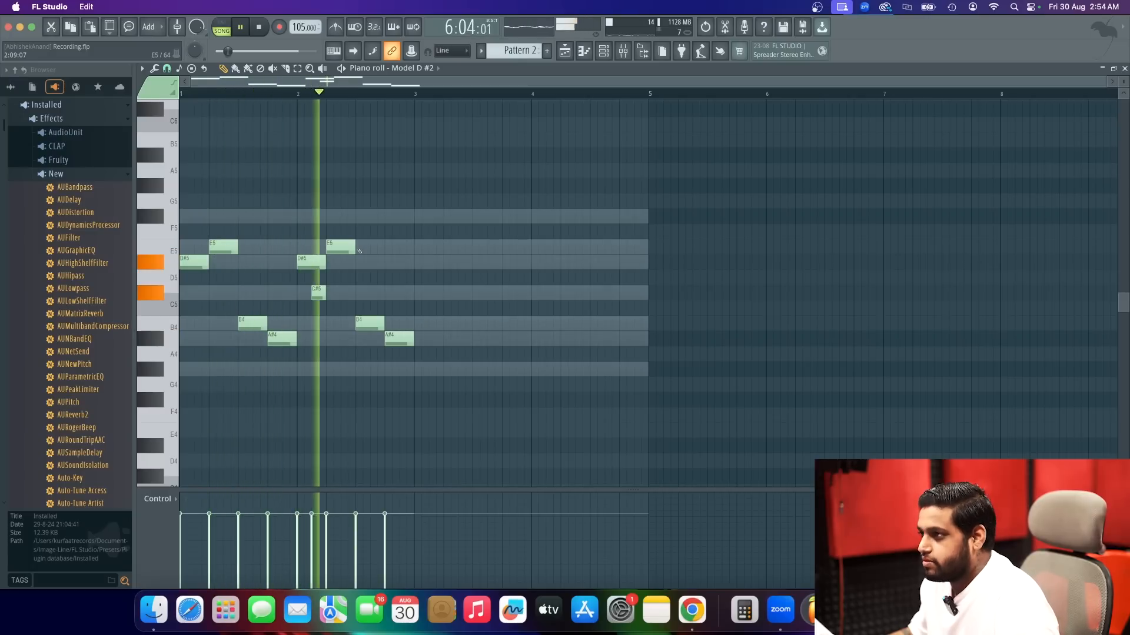
pyautogui.press('space')
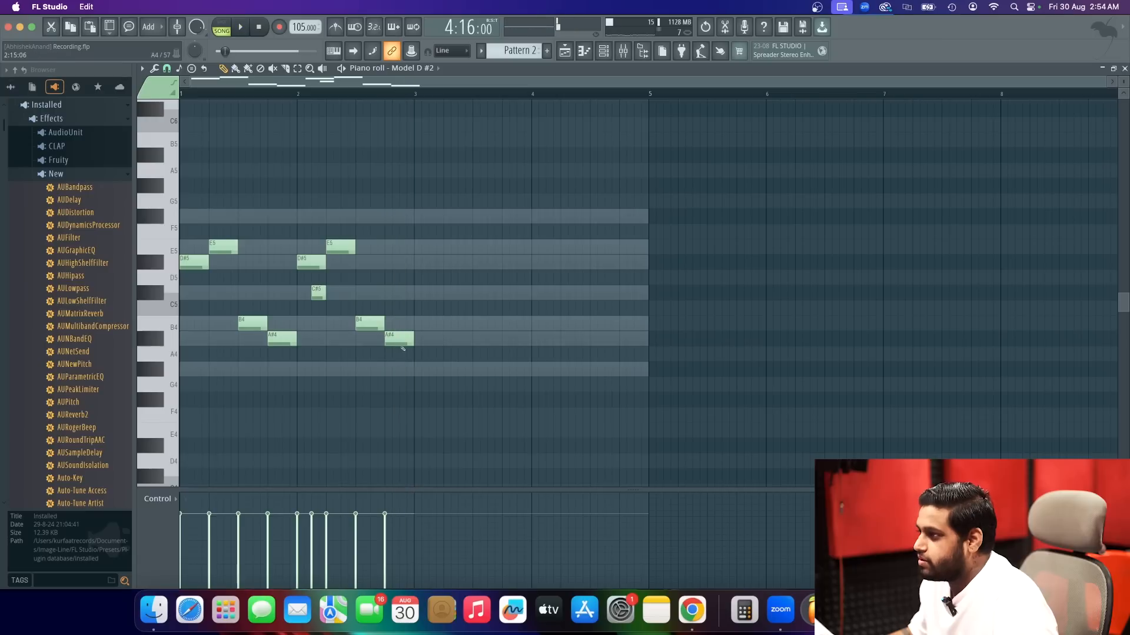
# Try A#4 and B4 on bar 2's last two beats without the C#5, play it, and raise the A#4 to B4.
pyautogui.moveTo(399, 337); pyautogui.dragTo(364, 336)
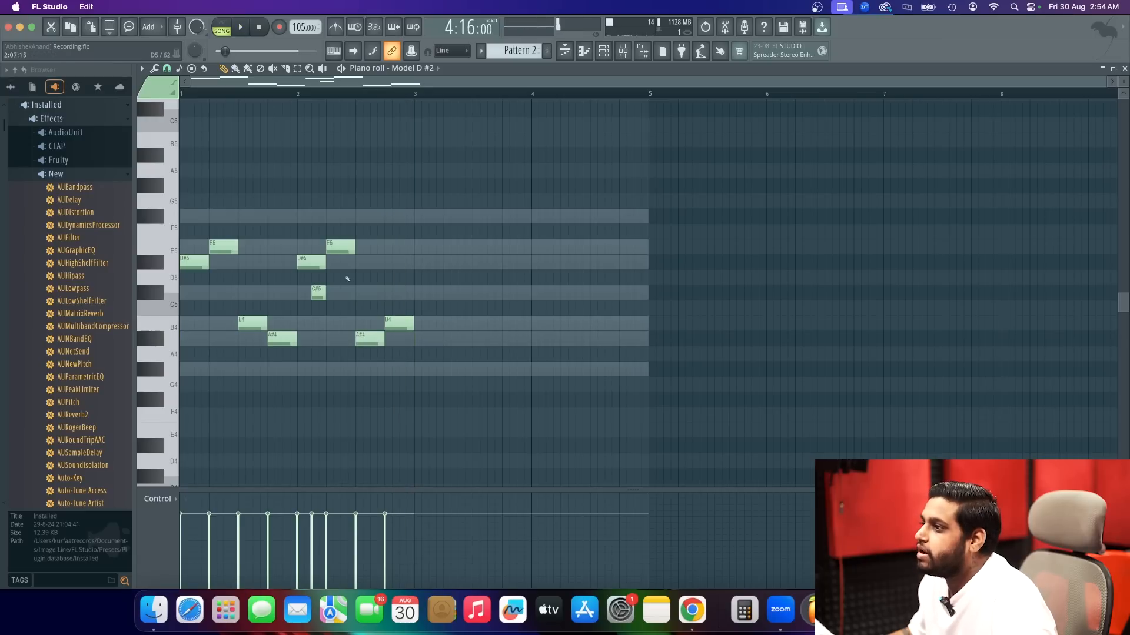
pyautogui.press('space')
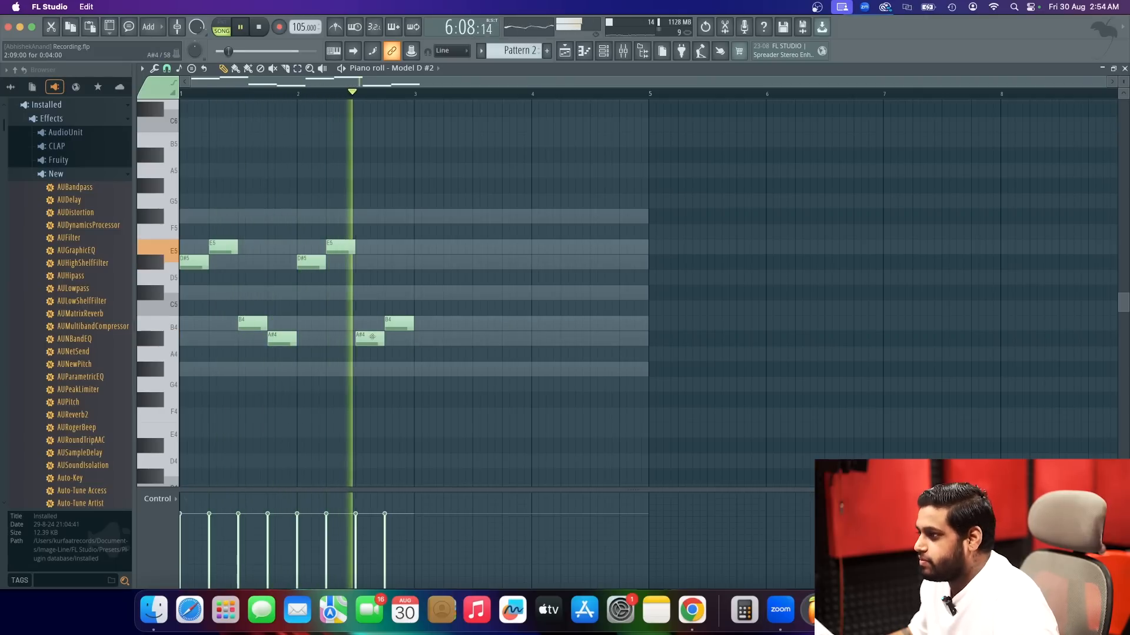
pyautogui.press('space')
pyautogui.moveTo(372, 338); pyautogui.dragTo(371, 324)
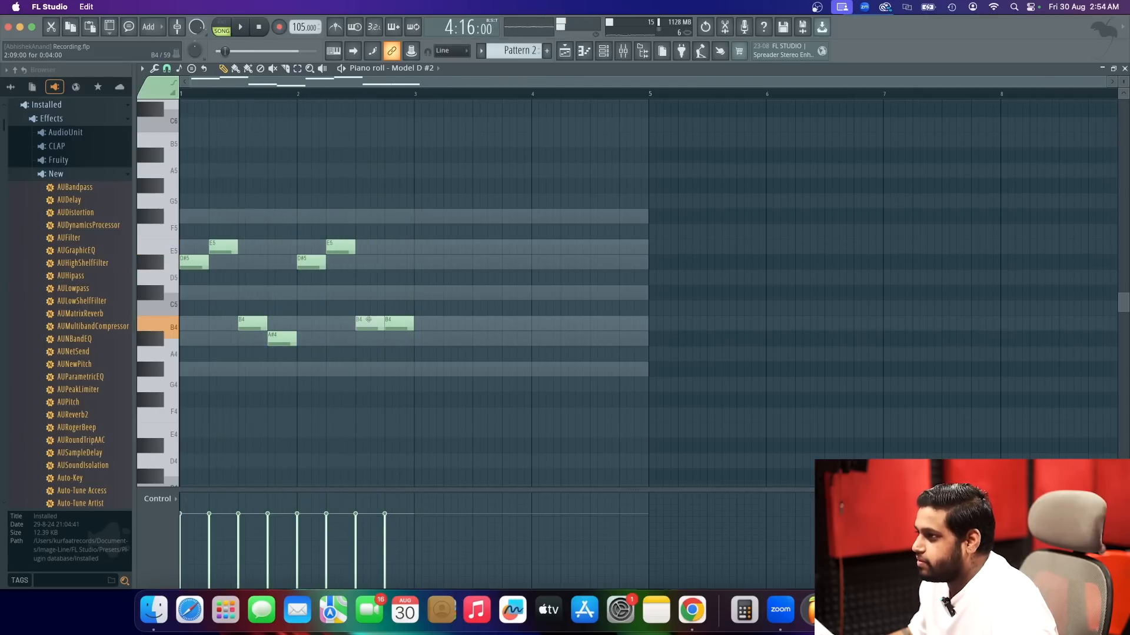
# Delete all four melody notes from bar 2.
pyautogui.rightClick(393, 325)
pyautogui.rightClick(371, 327)
pyautogui.rightClick(311, 262)
pyautogui.rightClick(341, 247)
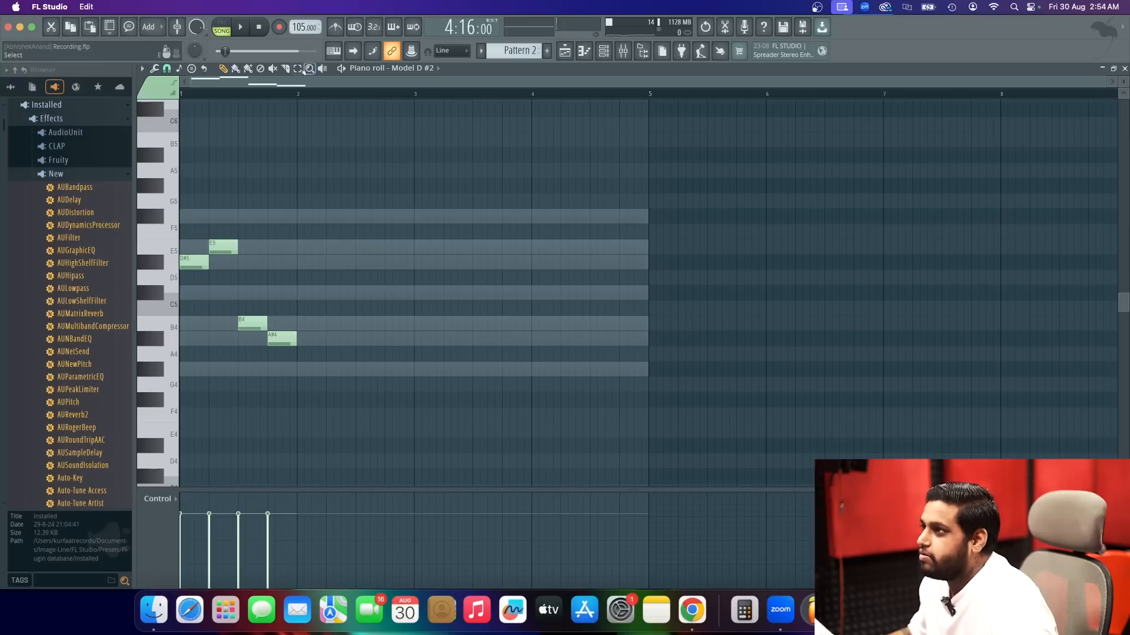
# Copy bar 1's four-note phrase into bars 2, 3 and 4, and raise bar 4's first note to F#5.
pyautogui.moveTo(340, 165); pyautogui.dragTo(194, 361)
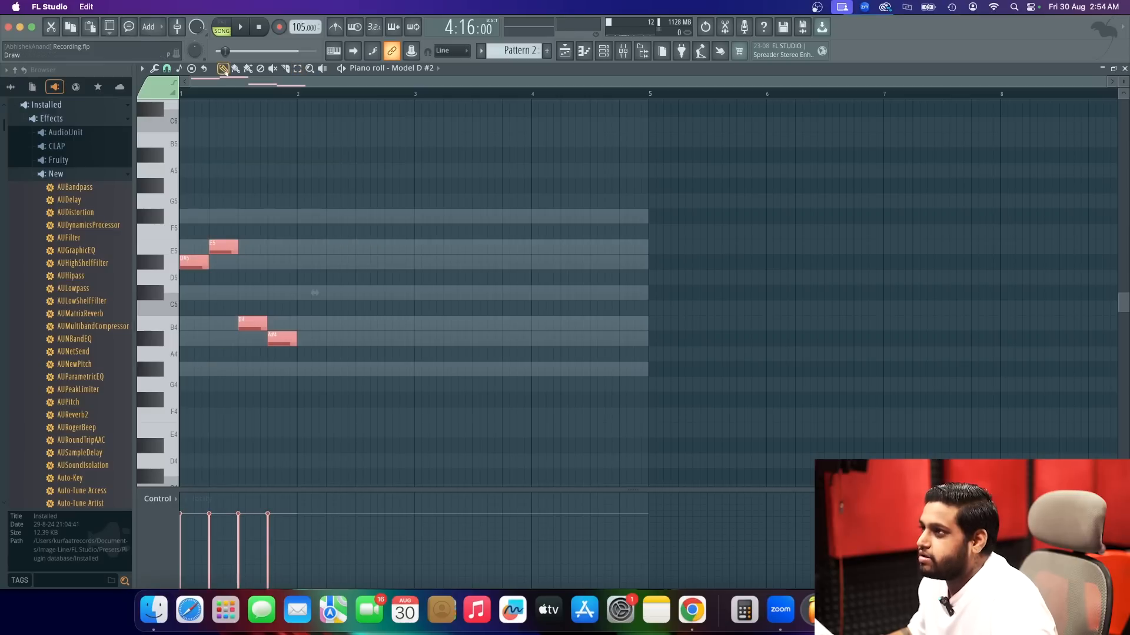
pyautogui.moveTo(192, 259); pyautogui.dragTo(540, 210)
# Add a one-beat D#5 on bar 4's third beat, fit half-beat B4 and A#4 notes into its fourth beat, and play the song.
pyautogui.keyDown('super'); pyautogui.click(621, 263); pyautogui.keyUp('super')
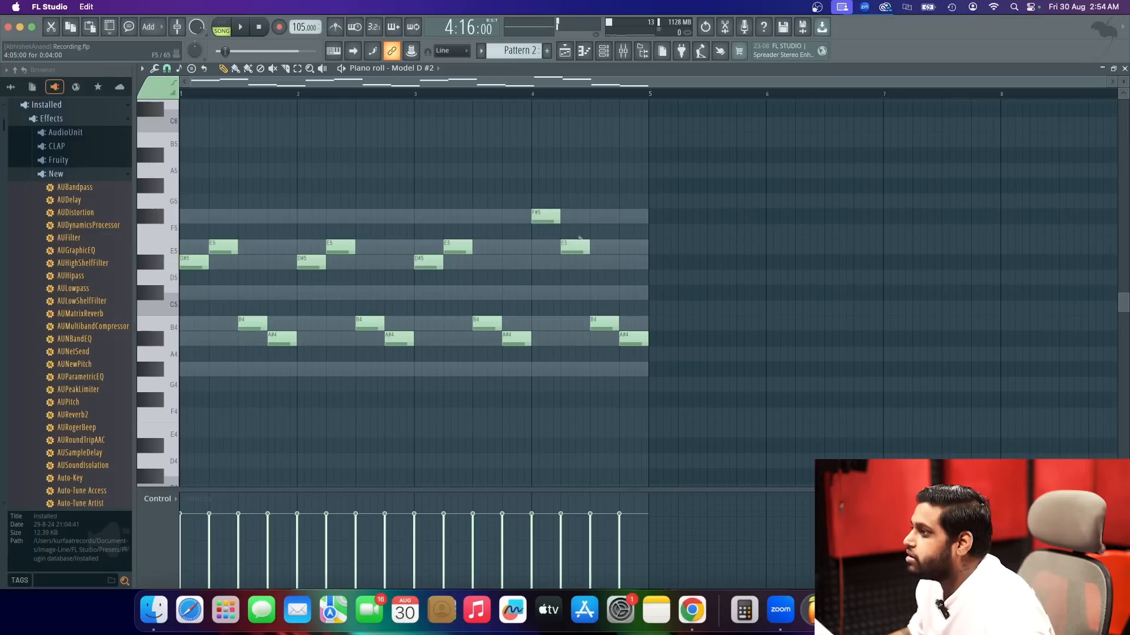
pyautogui.click(595, 262)
pyautogui.moveTo(606, 321); pyautogui.dragTo(639, 322)
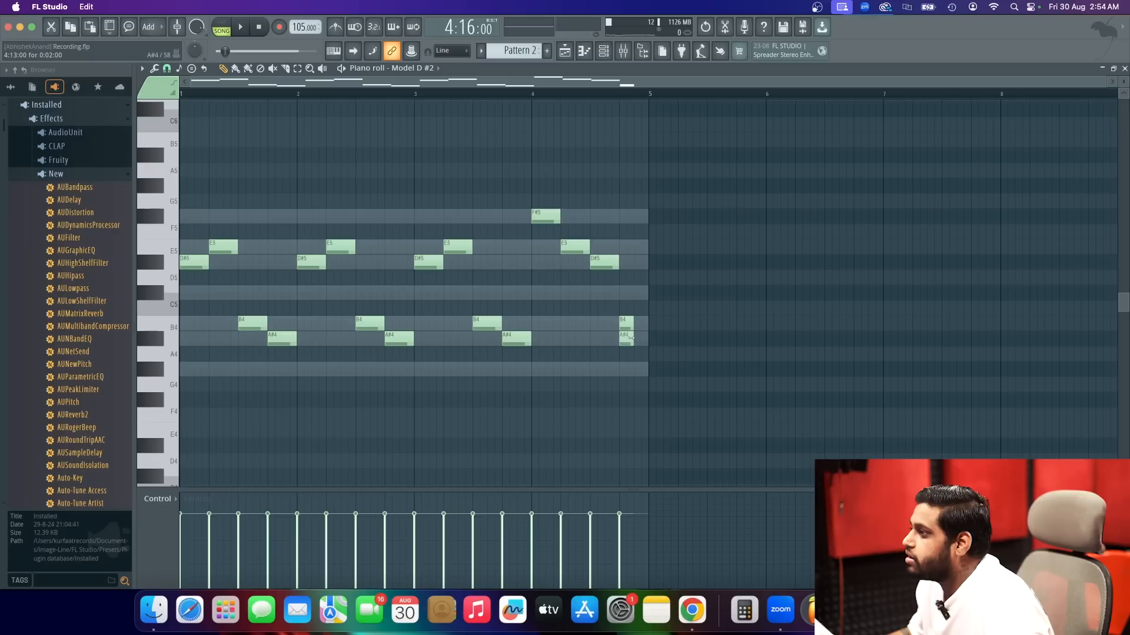
pyautogui.moveTo(621, 337); pyautogui.dragTo(636, 336)
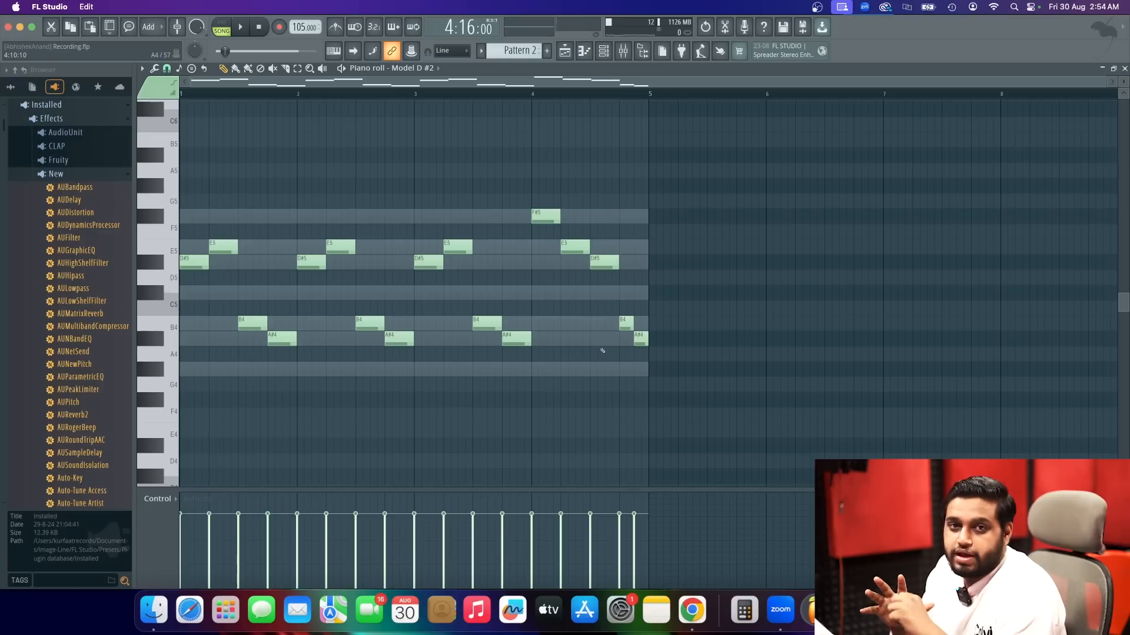
pyautogui.press('space')
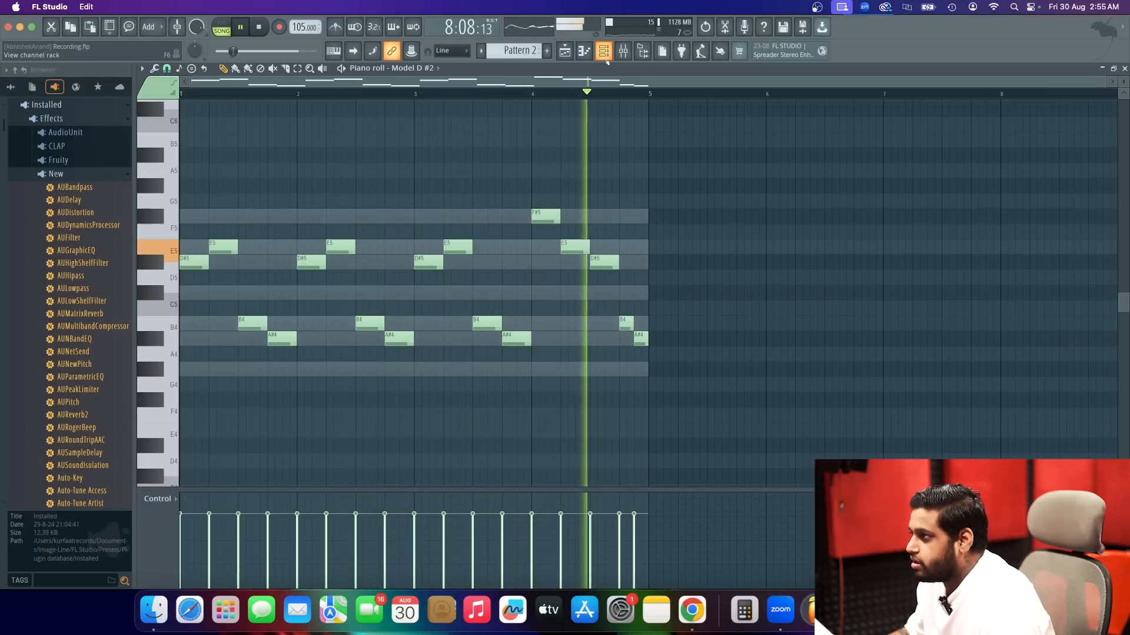
pyautogui.press('space')
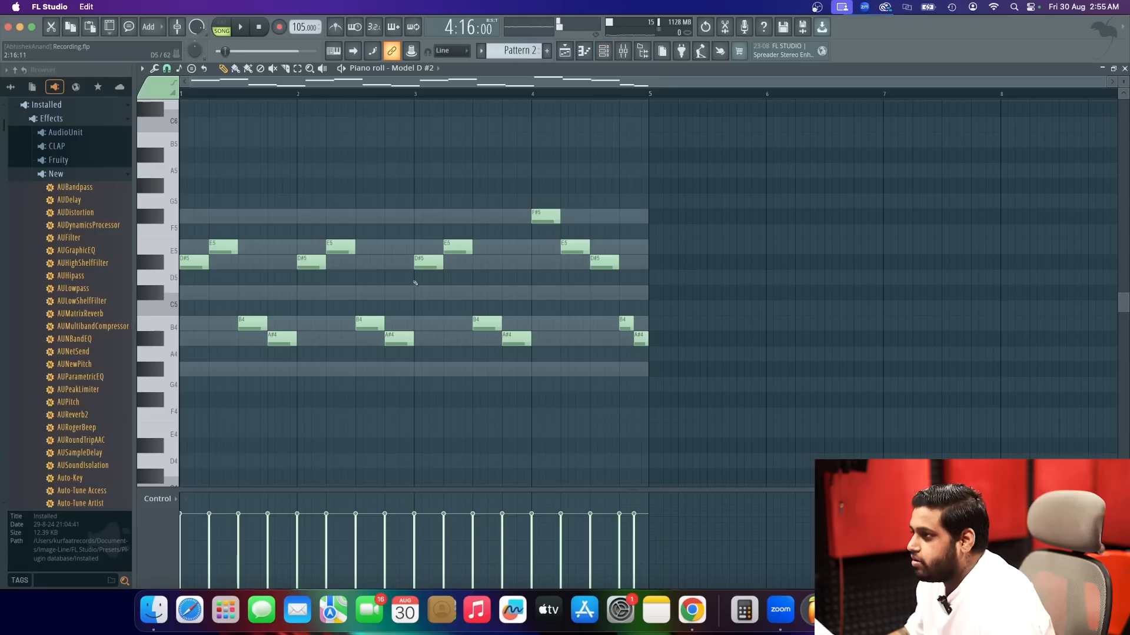
# Lower bar 3's first note to C#5 and its second note to D#5, and play the melody with the song.
pyautogui.moveTo(421, 265); pyautogui.dragTo(421, 293)
pyautogui.click(459, 262)
pyautogui.press('space')
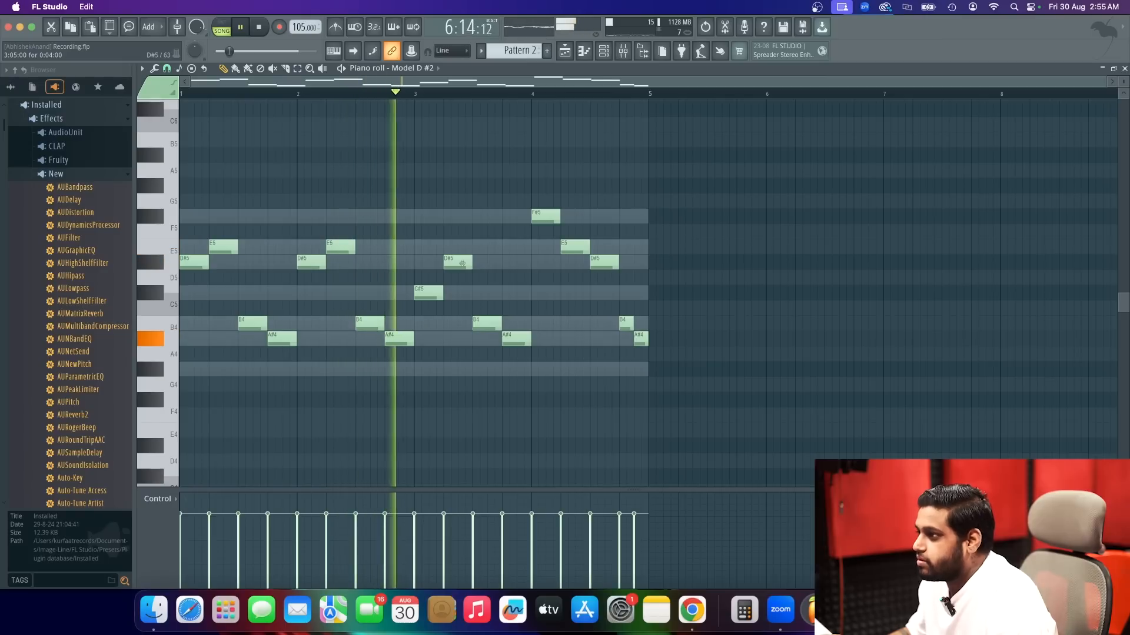
pyautogui.press('space')
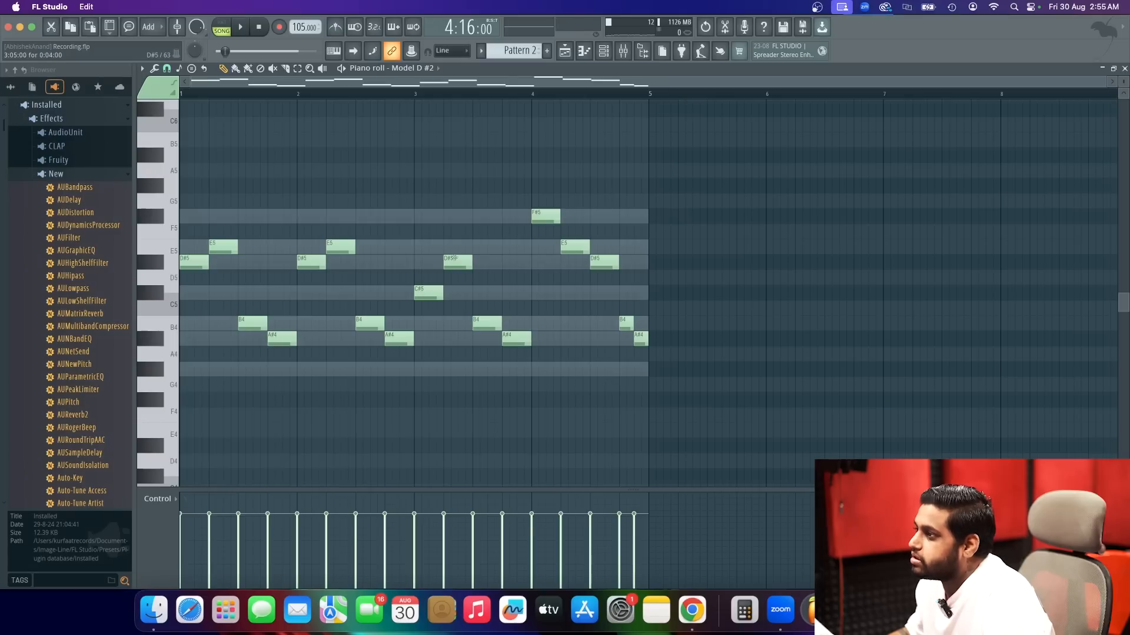
# Lower bar 3's last note to G#4, try its third note at E5 before returning it to B4, and play the song.
pyautogui.moveTo(486, 325); pyautogui.dragTo(482, 243)
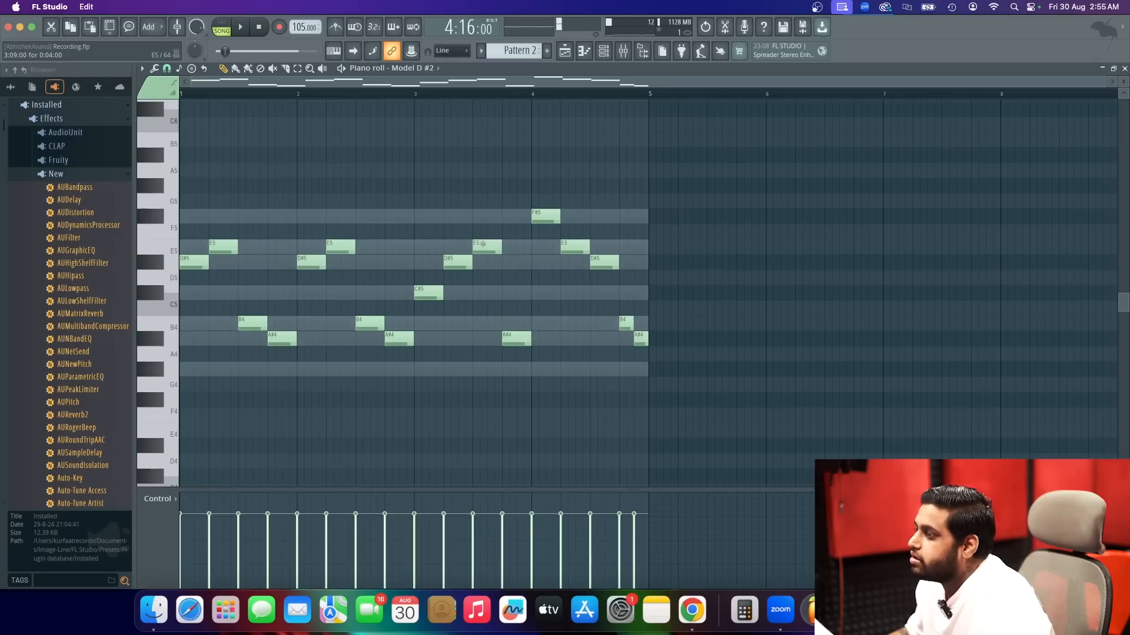
pyautogui.moveTo(514, 339); pyautogui.dragTo(514, 369)
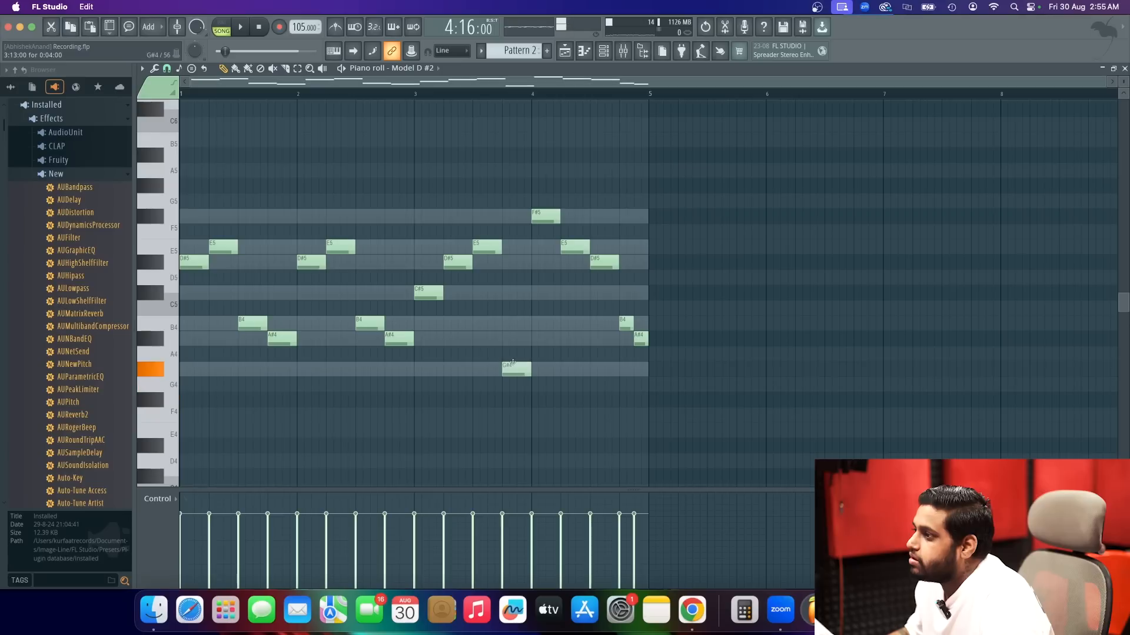
pyautogui.press('space')
pyautogui.moveTo(482, 247); pyautogui.dragTo(481, 328)
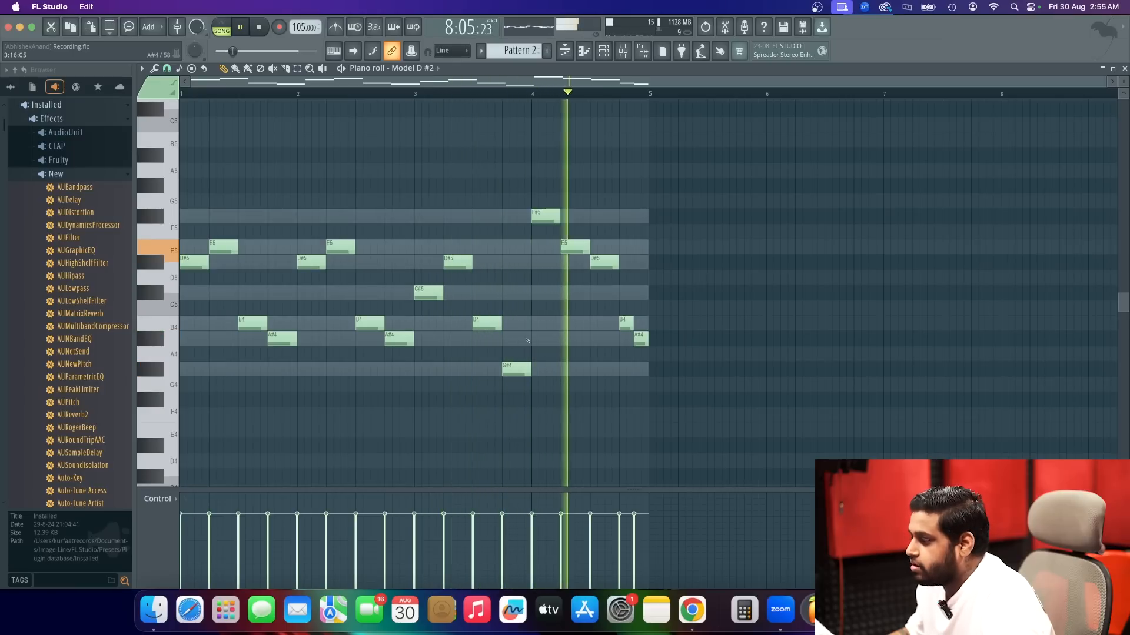
pyautogui.press('space')
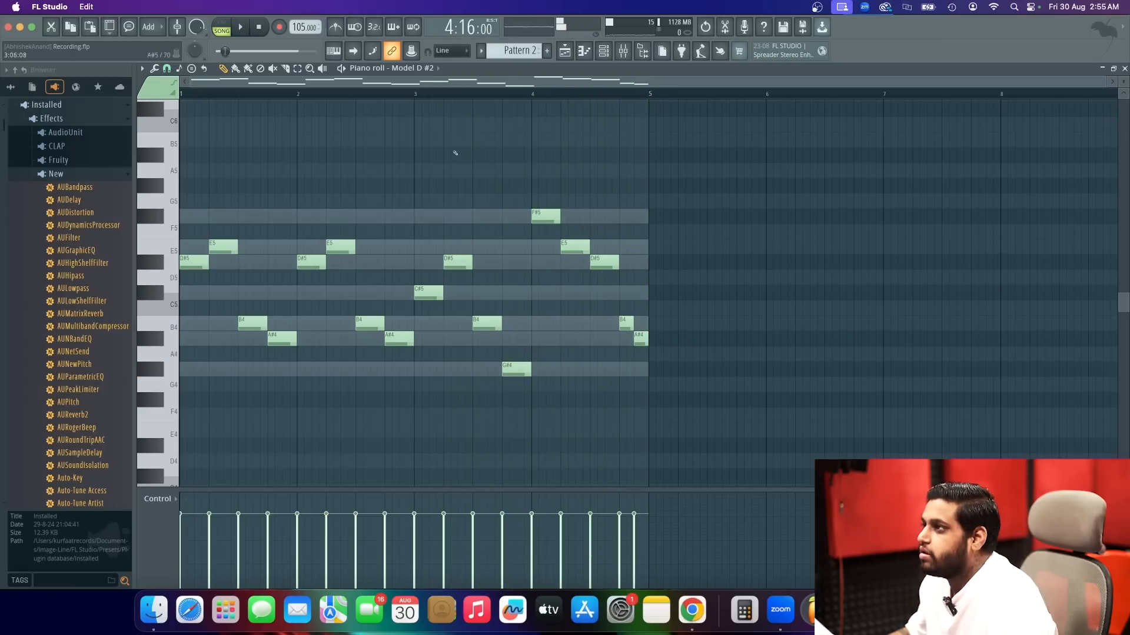
# Move the Model D #2 melody out of Pattern 2 into a new pattern and play that pattern alone.
pyautogui.click(574, 55)
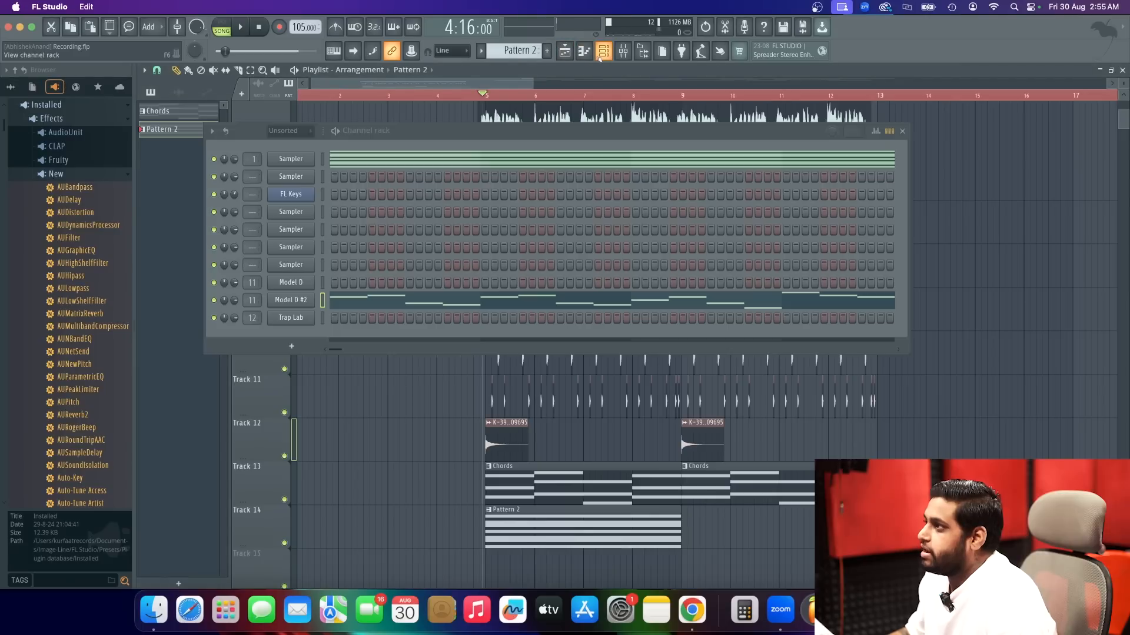
pyautogui.click(603, 52)
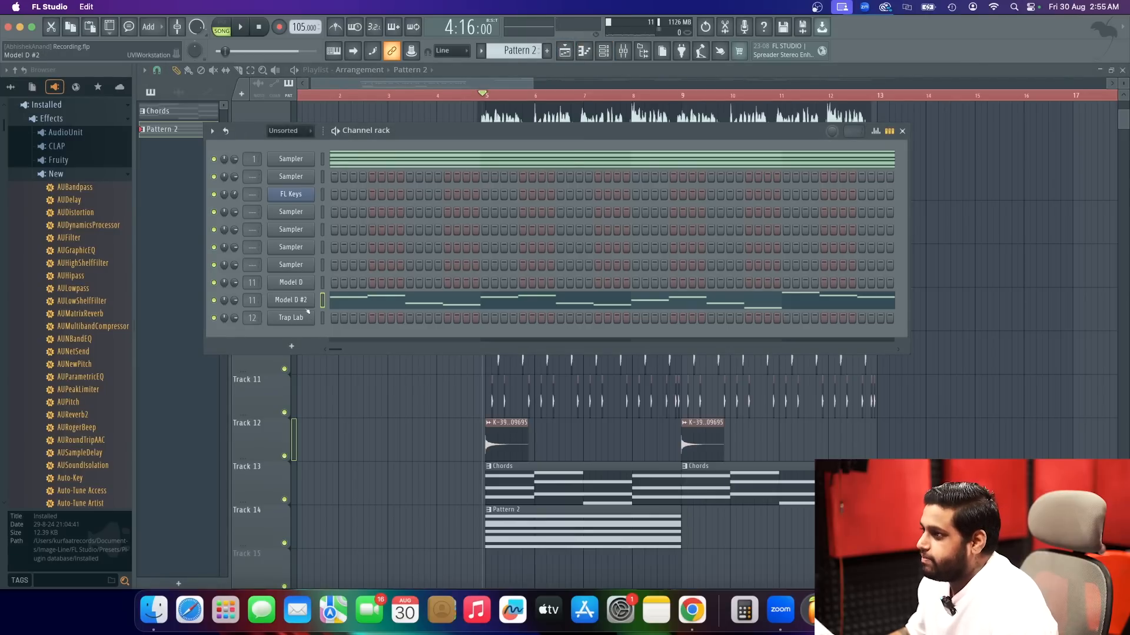
pyautogui.rightClick(306, 305)
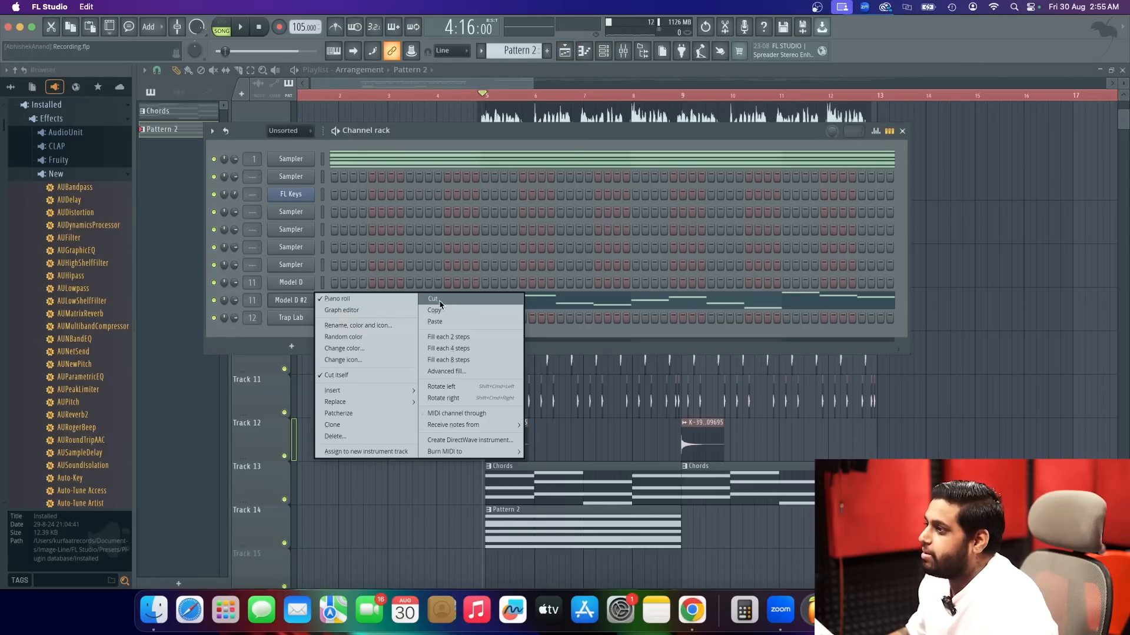
pyautogui.click(441, 302)
pyautogui.click(540, 54)
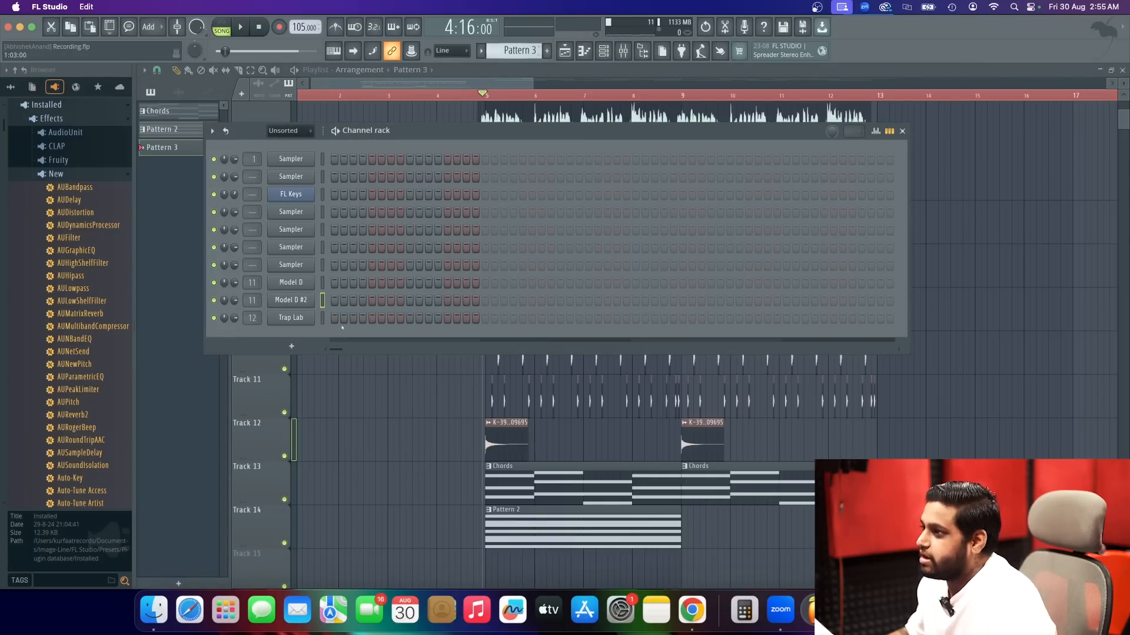
pyautogui.rightClick(304, 310)
pyautogui.click(441, 322)
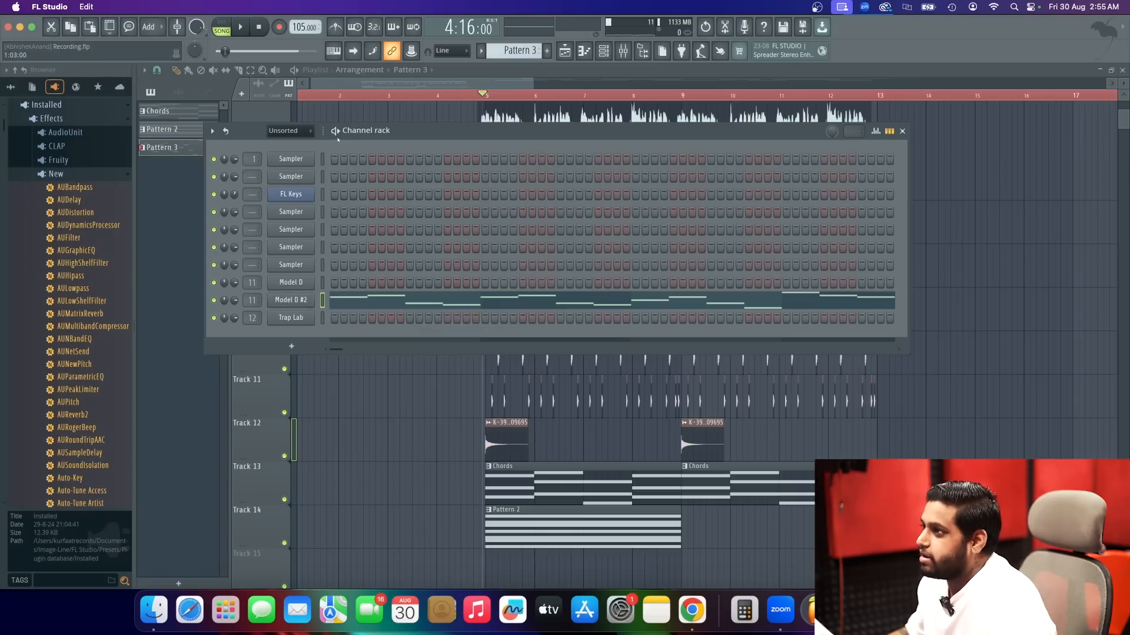
pyautogui.press('space')
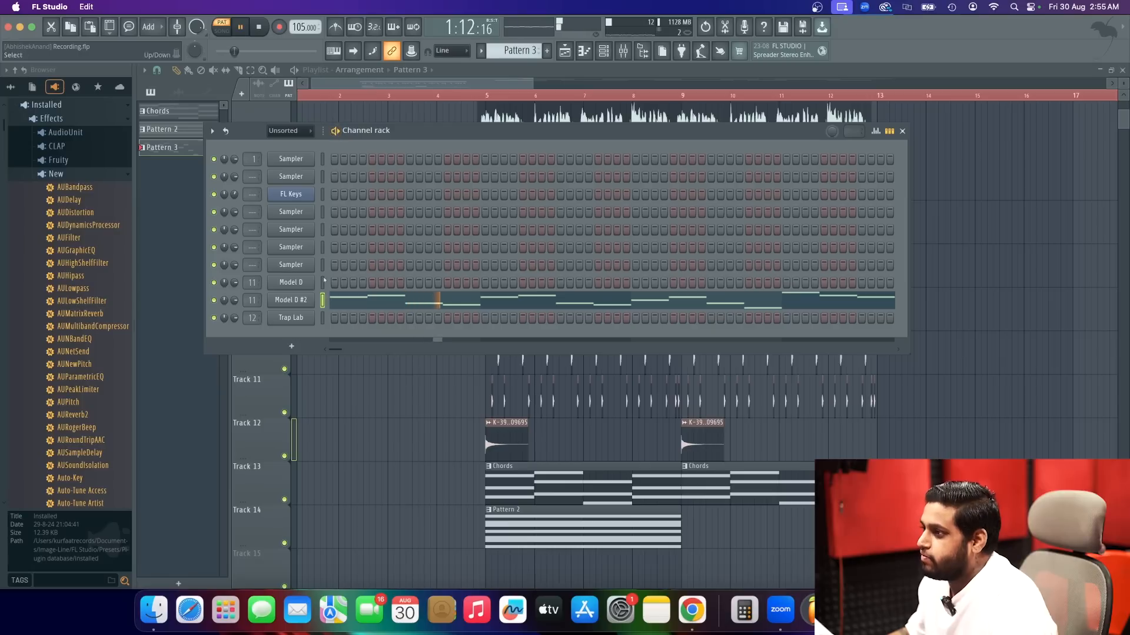
pyautogui.press('space')
# Add the VST3 version of Omnisphere as a new instrument channel.
pyautogui.click(151, 27)
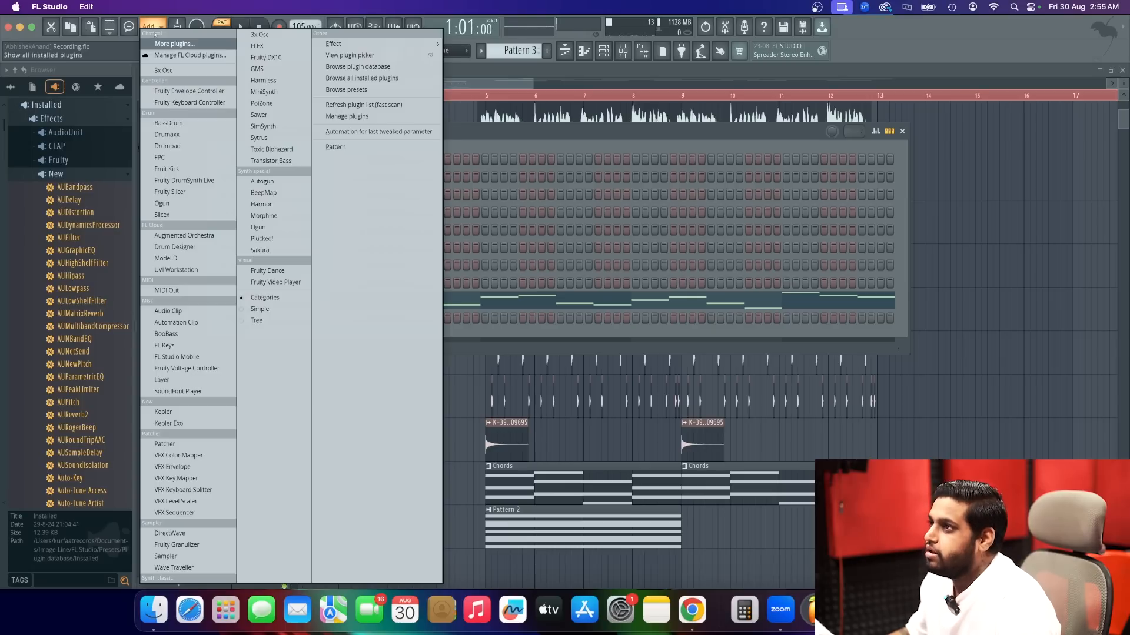
pyautogui.click(164, 44)
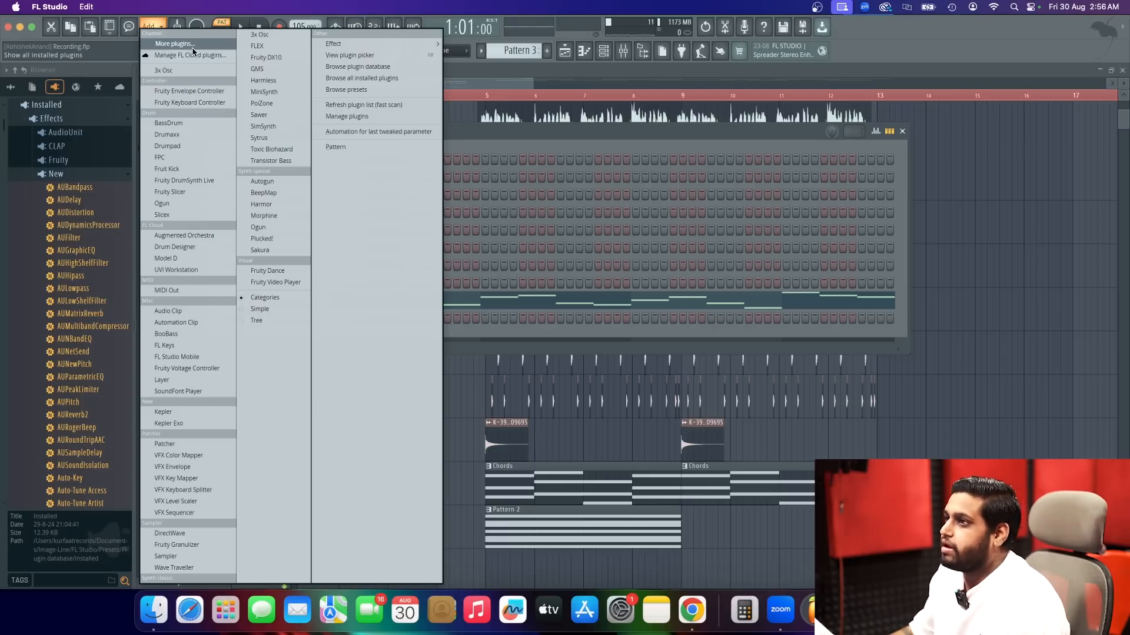
pyautogui.write('OMNI')
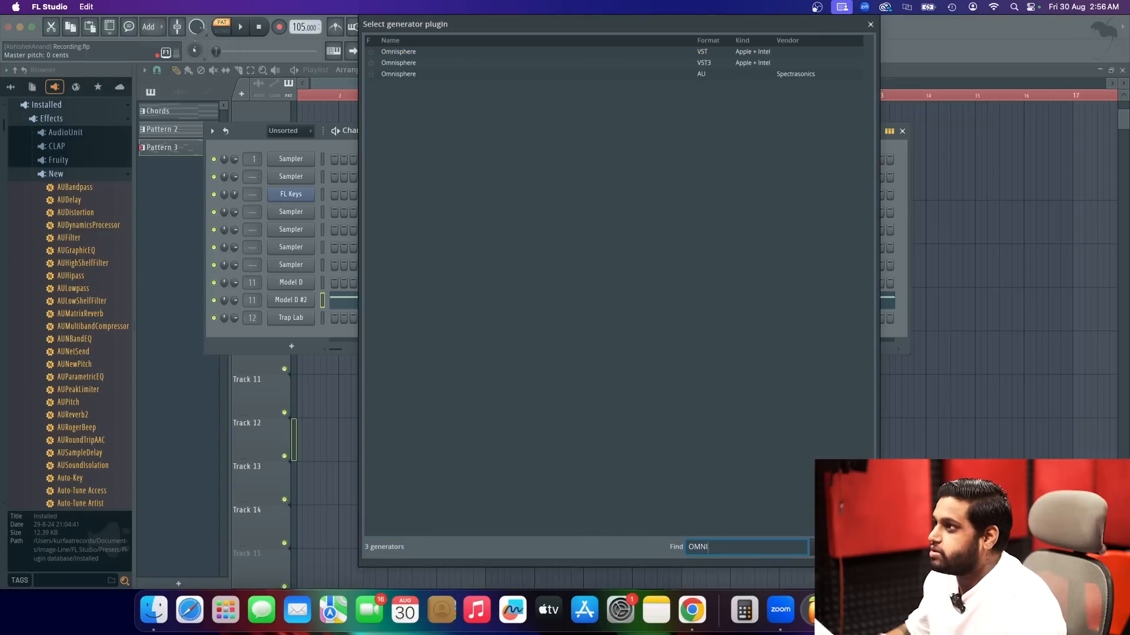
pyautogui.click(578, 62)
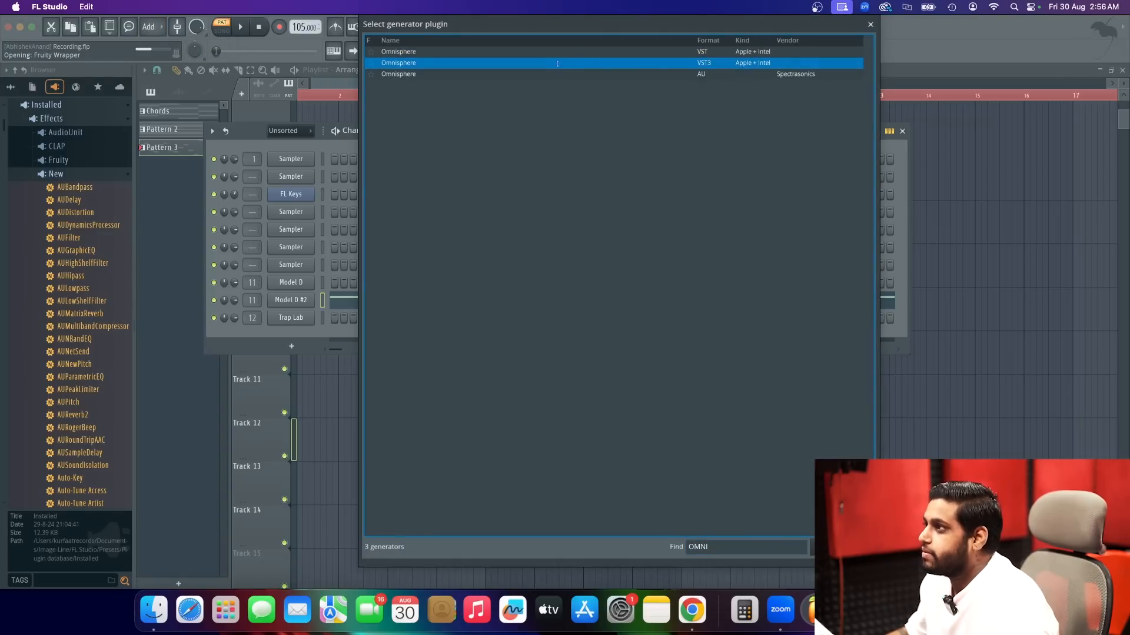
pyautogui.doubleClick(557, 63)
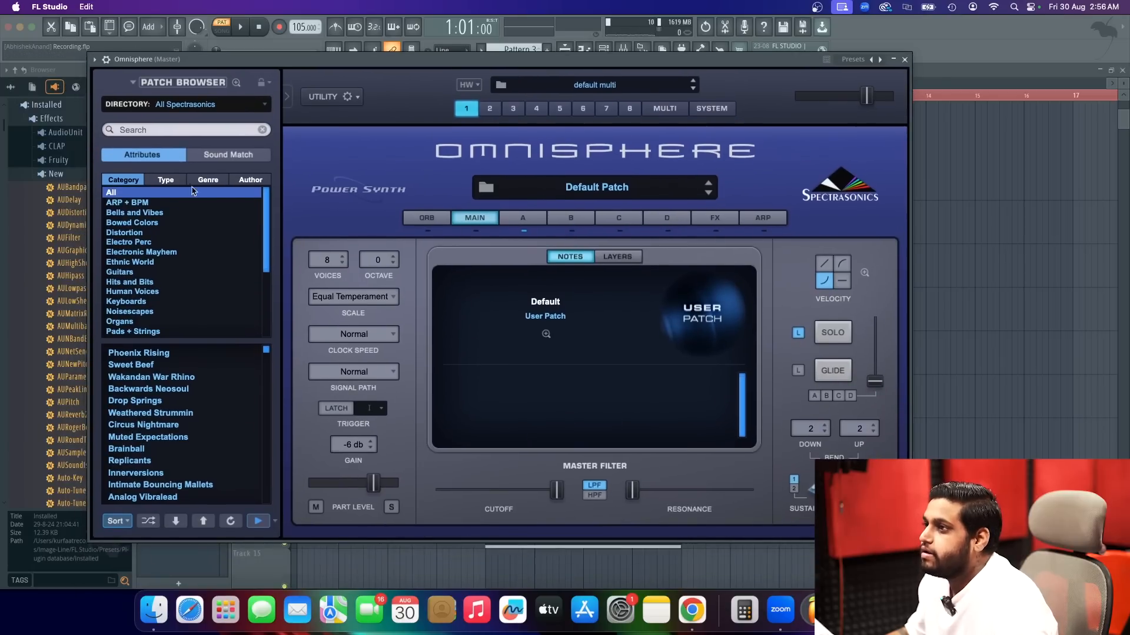
# Search Omnisphere's patches for NYLON, try Classic Nylon Strings, and load Classic Nylon Guitar.
pyautogui.click(196, 129)
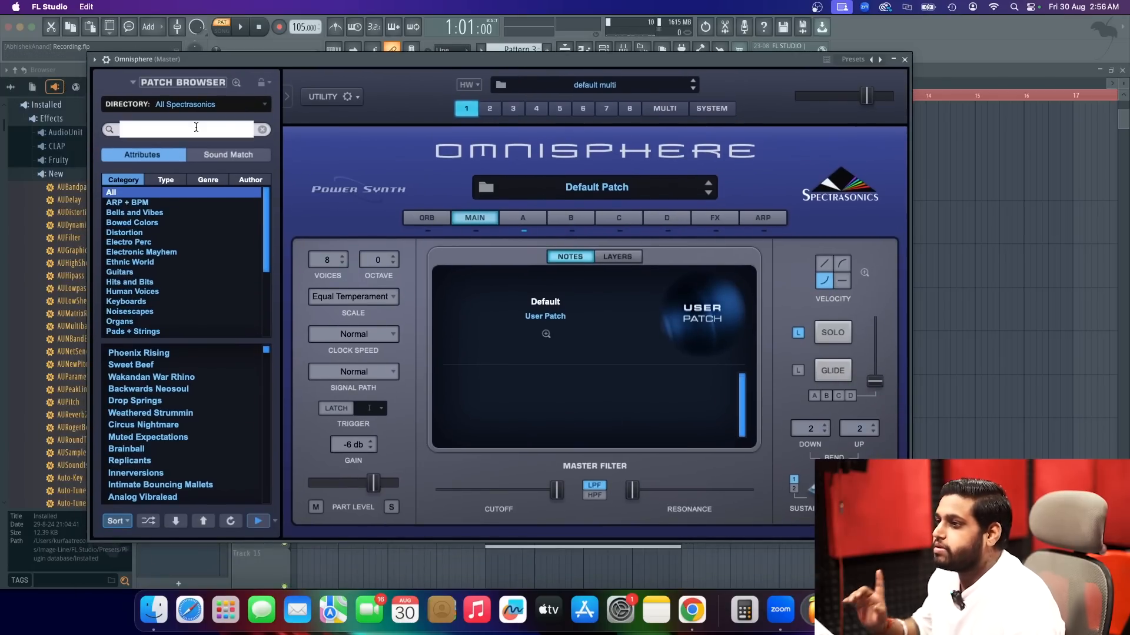
pyautogui.click(639, 193)
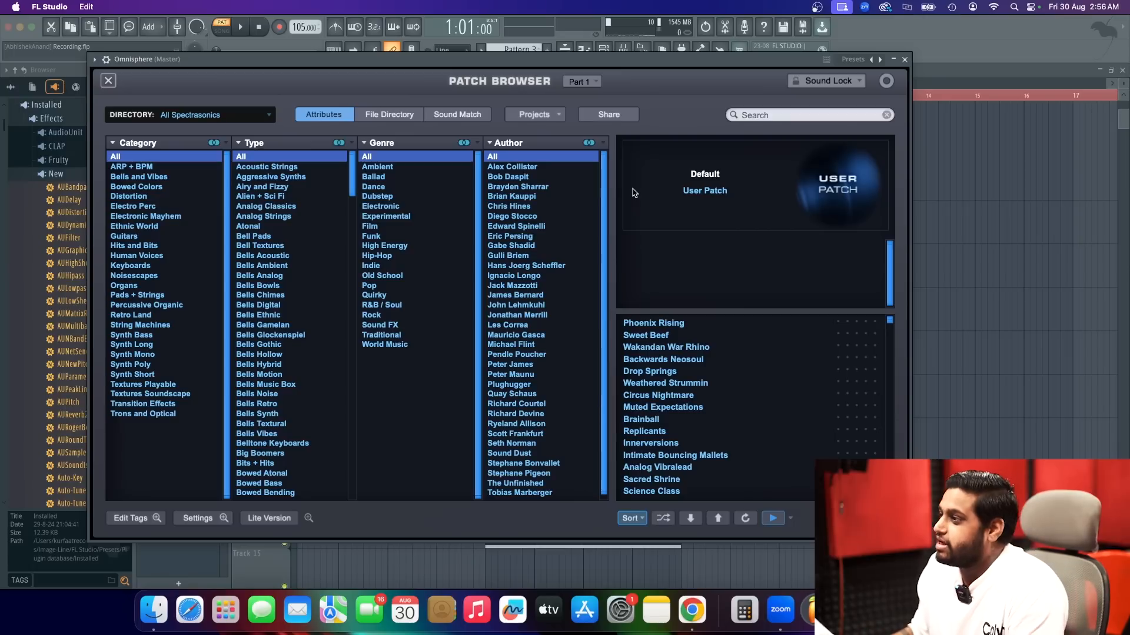
pyautogui.click(818, 115)
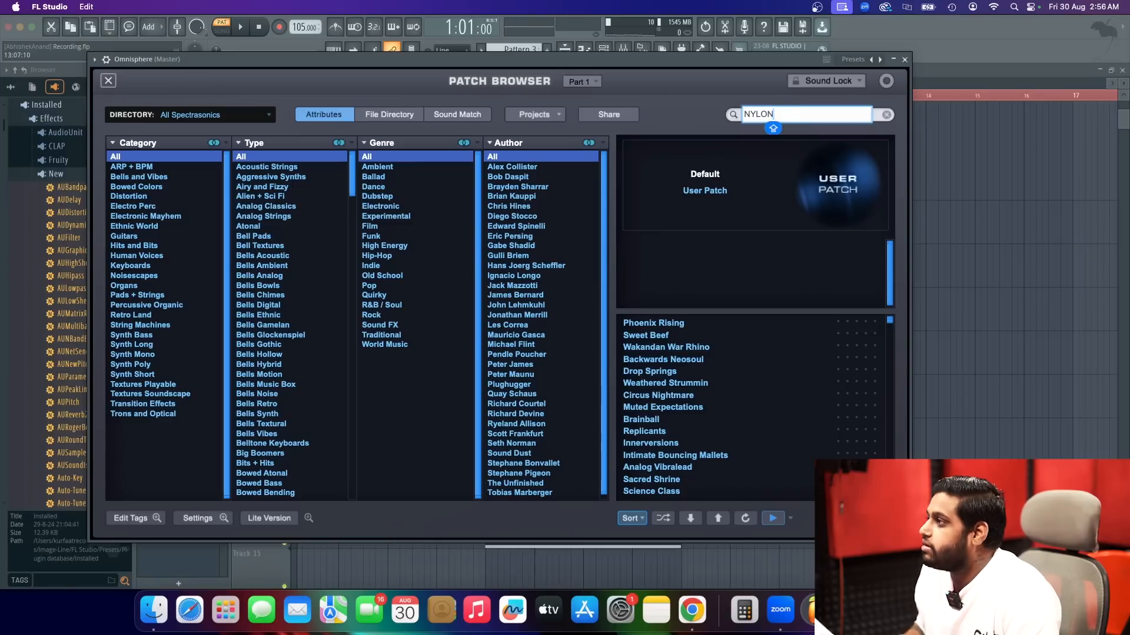
pyautogui.press('Return')
pyautogui.click(671, 325)
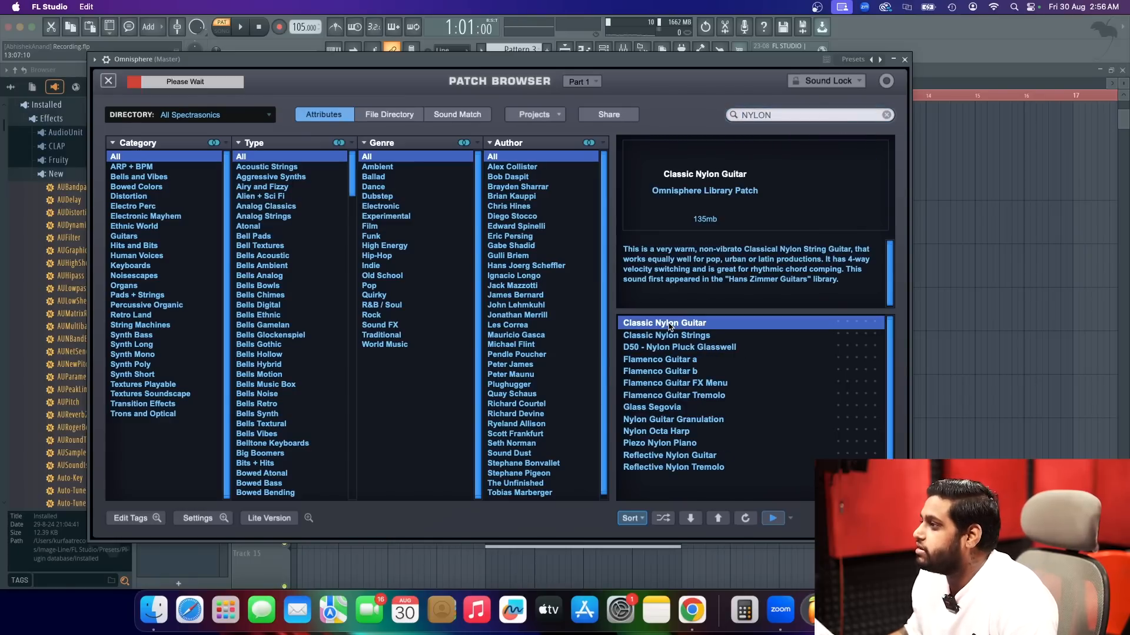
pyautogui.click(672, 336)
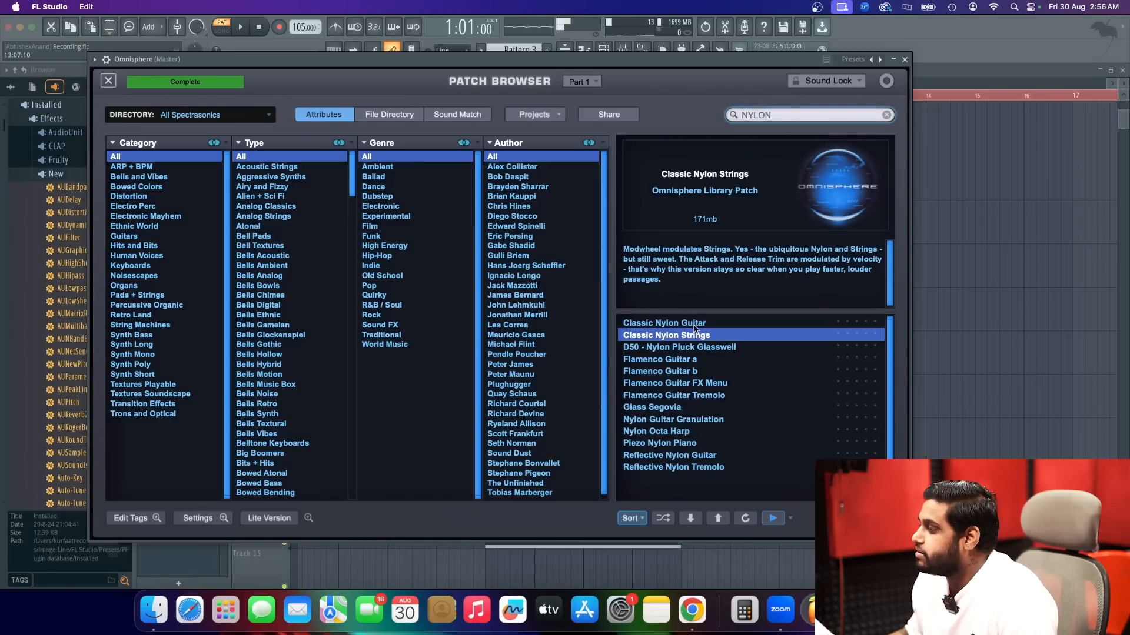
pyautogui.click(703, 323)
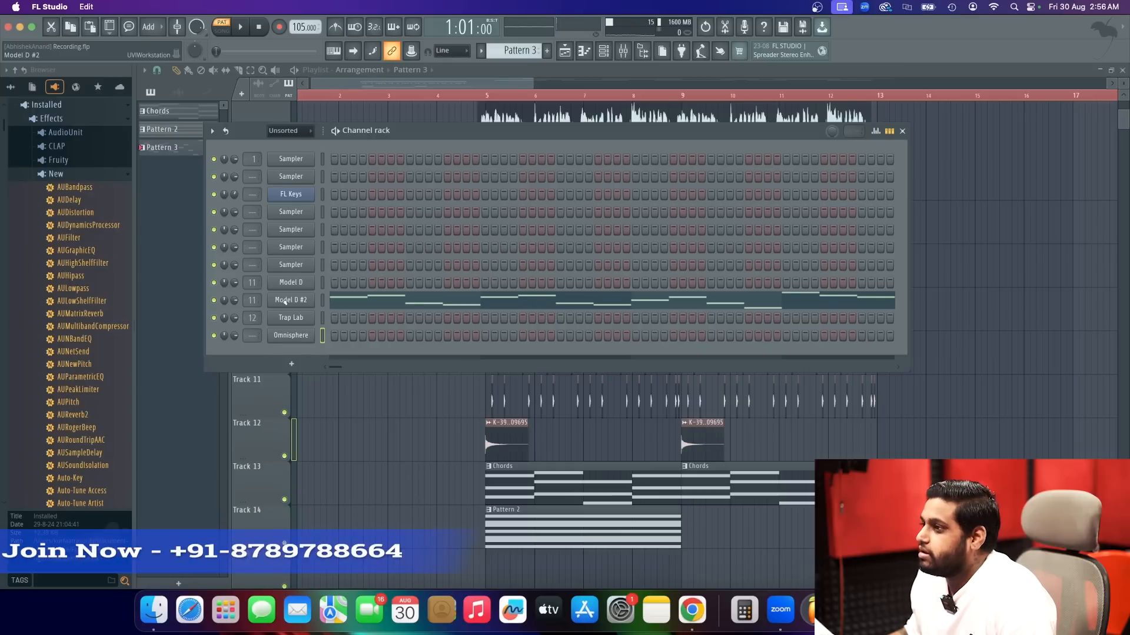
# Copy the Model D #2 melody notes into the Omnisphere channel and play the pattern.
pyautogui.rightClick(285, 301)
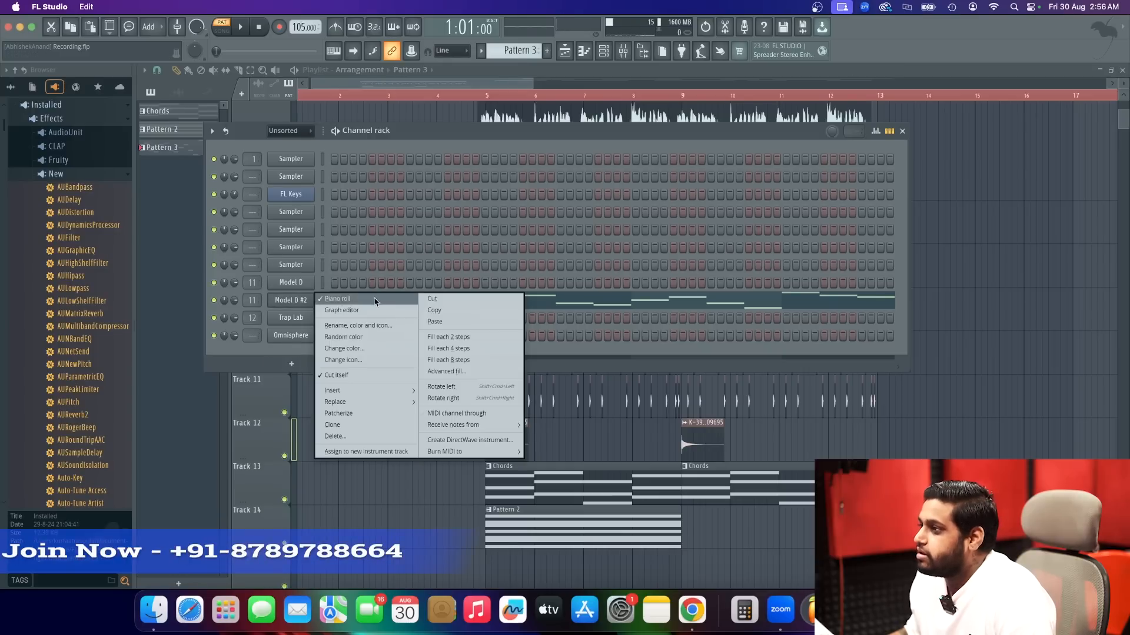
pyautogui.click(438, 309)
pyautogui.rightClick(285, 336)
pyautogui.click(451, 356)
pyautogui.press('space')
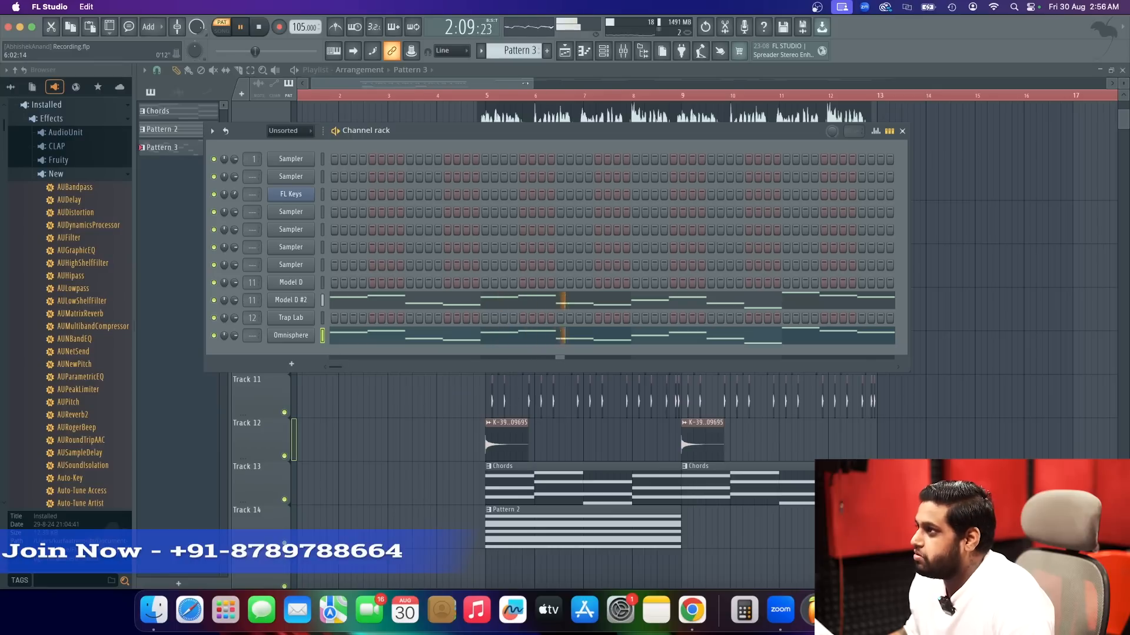
# Place Pattern 3 on Track 15 at bar 5 and delete the Pattern 2 clip from Track 14.
pyautogui.click(526, 83)
pyautogui.scroll(-3, 587, 442)
pyautogui.click(486, 441)
pyautogui.rightClick(524, 400)
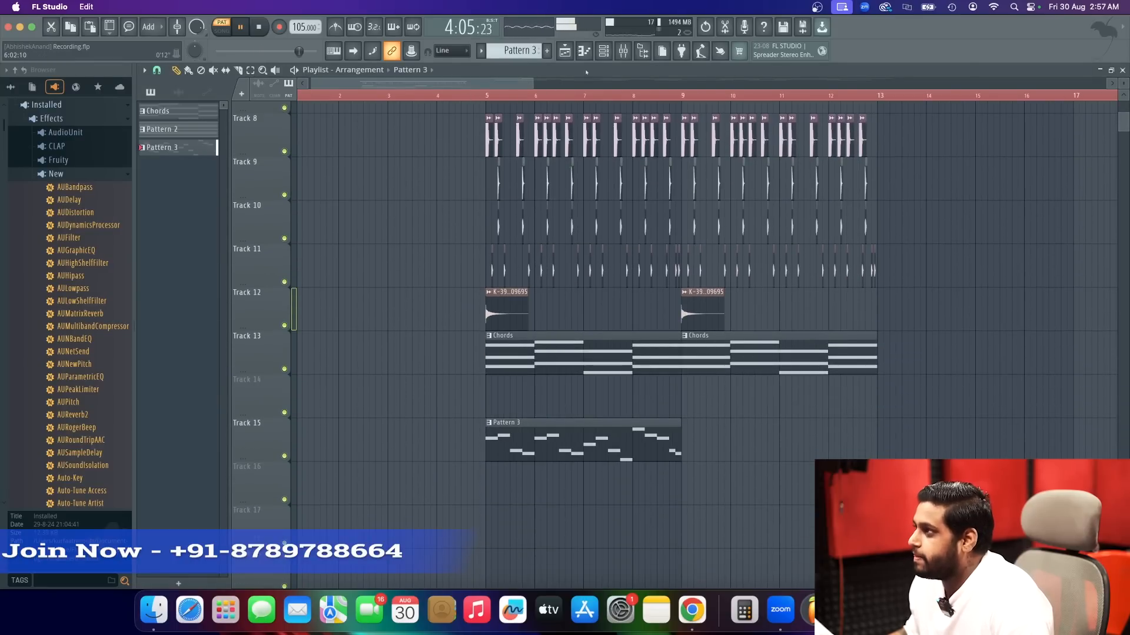
pyautogui.press('F6')
pyautogui.click(407, 337)
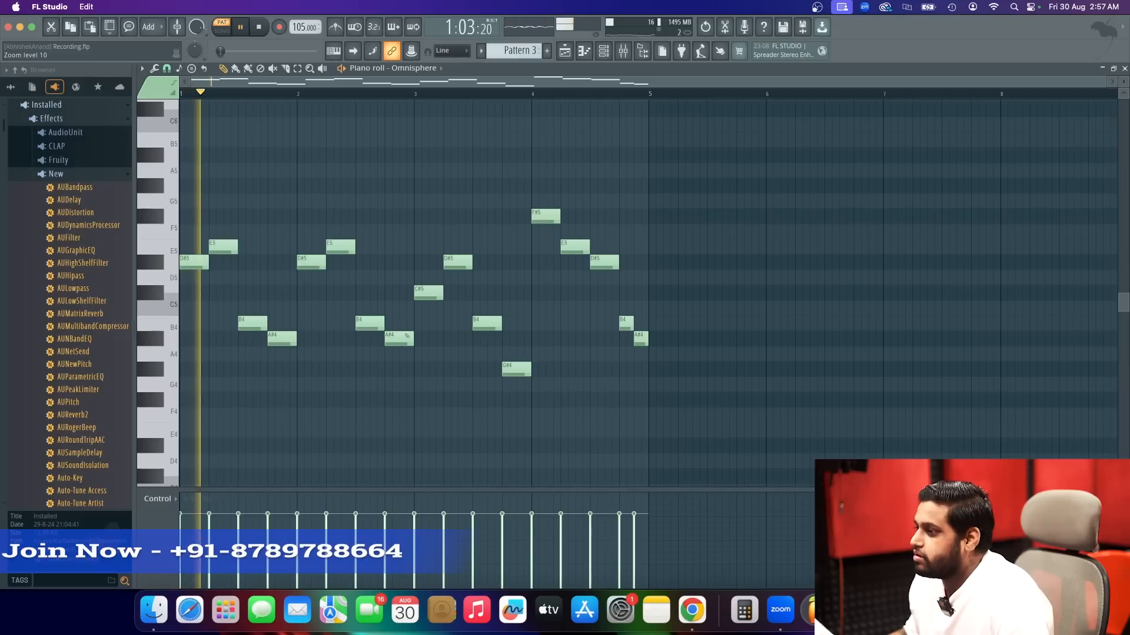
pyautogui.click(568, 50)
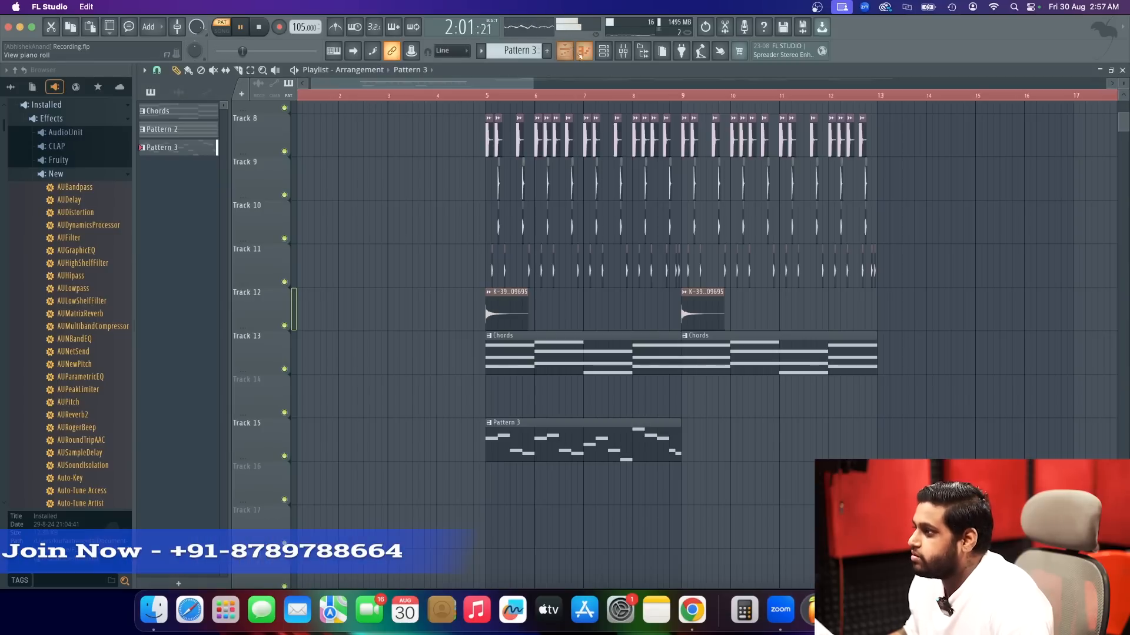
# Stop playback and route the Omnisphere channel to the free mixer track 13.
pyautogui.click(603, 51)
pyautogui.click(607, 54)
pyautogui.click(606, 55)
pyautogui.press('space')
pyautogui.click(290, 336)
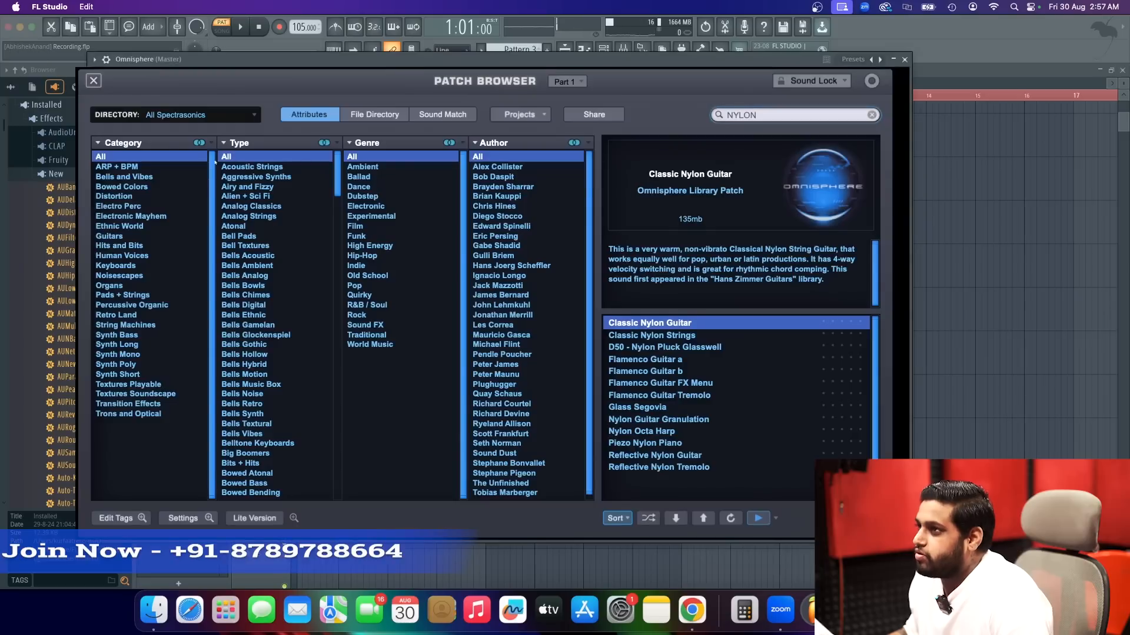
pyautogui.click(94, 59)
pyautogui.click(293, 97)
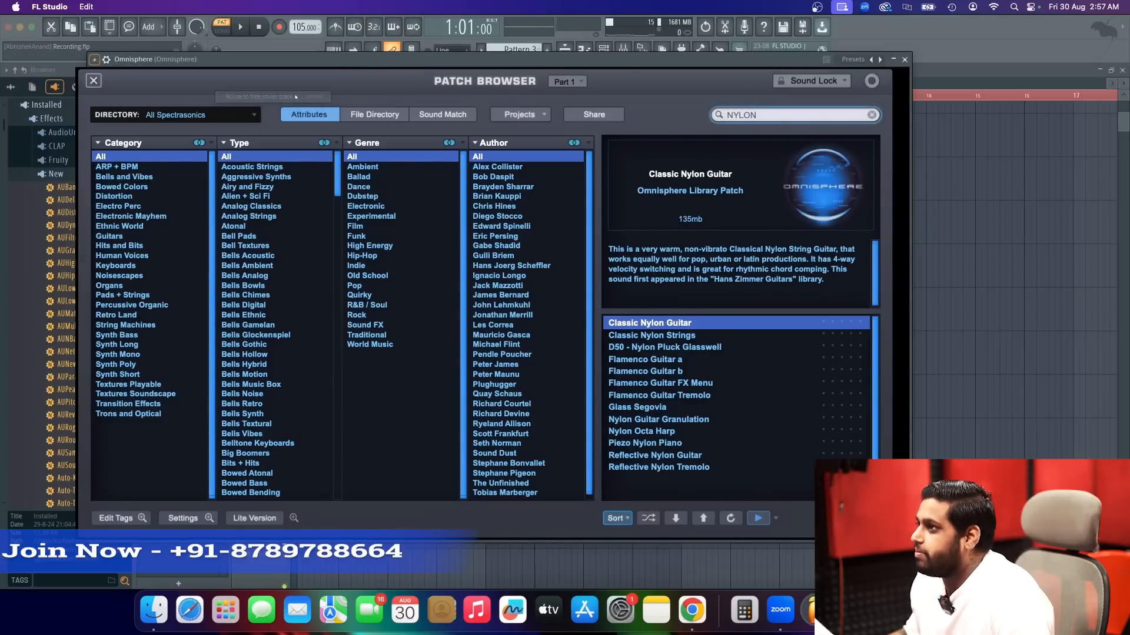
pyautogui.click(904, 60)
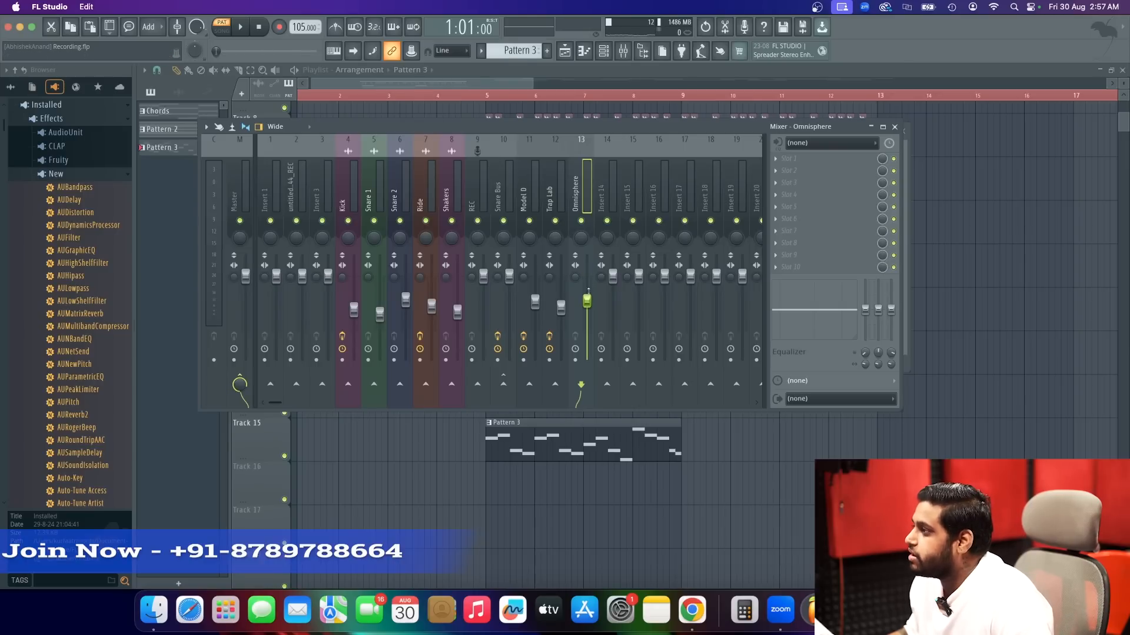
# Play the pattern and insert Fruity Parametric EQ 2 in the first effect slot of the Omnisphere track.
pyautogui.press('space')
pyautogui.click(824, 158)
pyautogui.click(556, 465)
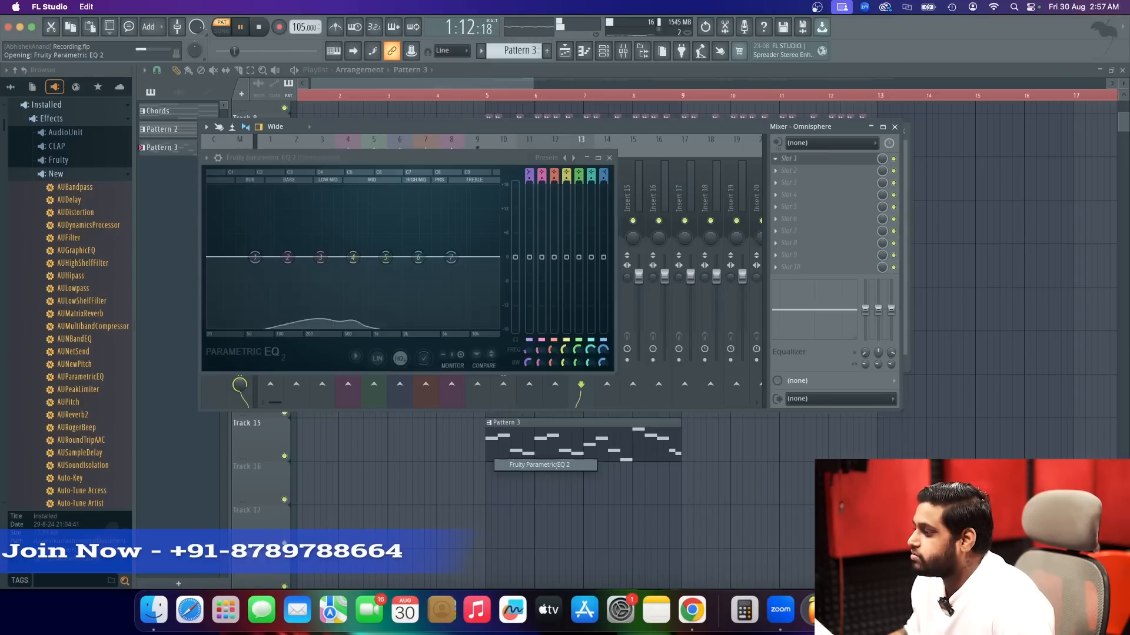
# Shape the Omnisphere EQ with a Steep 6 high-pass on band 1 at about 251 Hz and a slight boost on band 6.
pyautogui.rightClick(256, 259)
pyautogui.moveTo(274, 300)
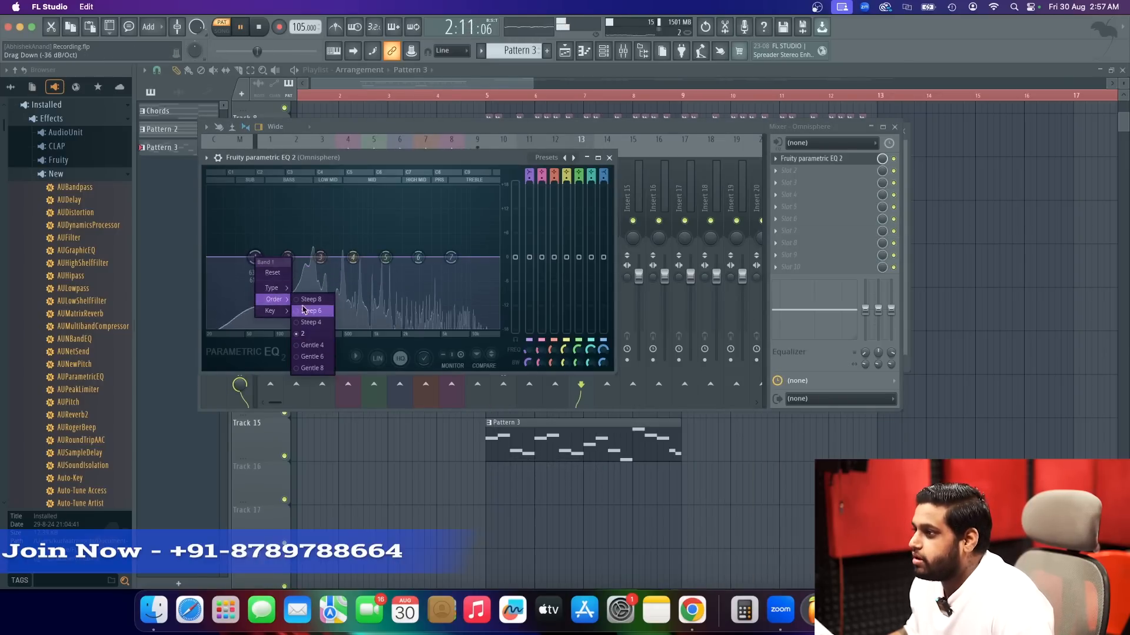
pyautogui.click(311, 311)
pyautogui.moveTo(254, 257); pyautogui.dragTo(314, 258)
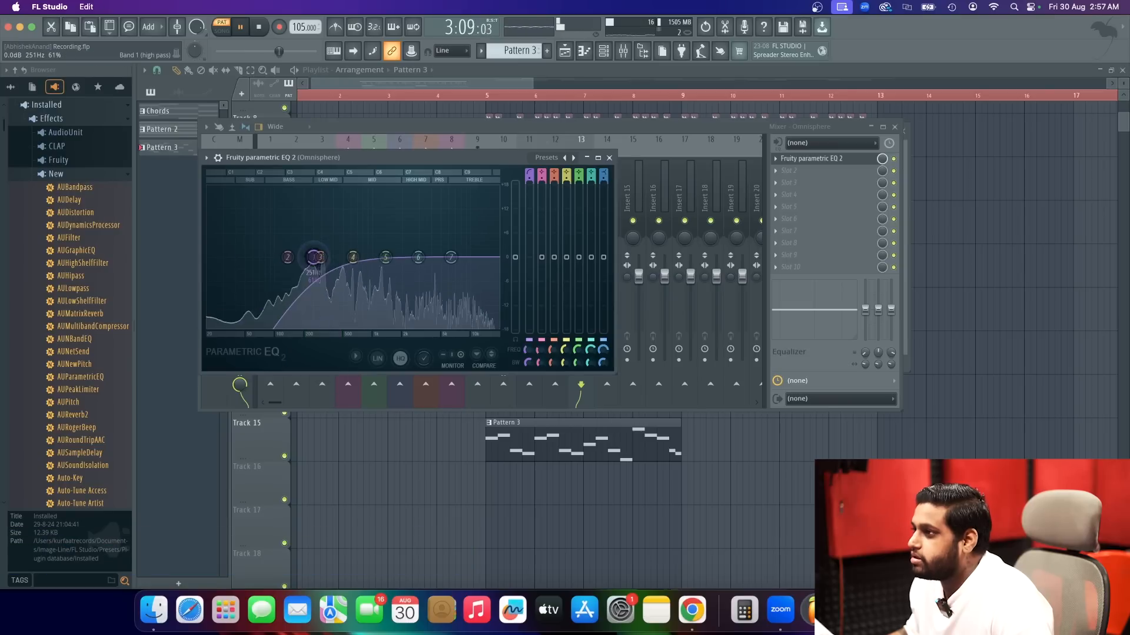
pyautogui.moveTo(418, 257); pyautogui.dragTo(388, 237)
pyautogui.click(610, 158)
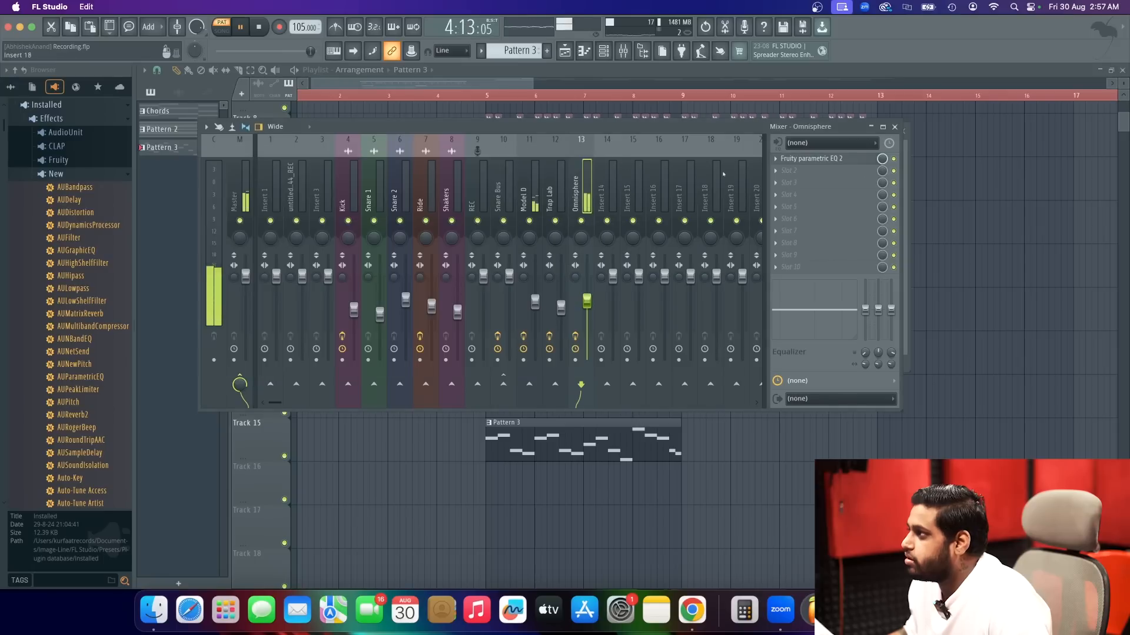
pyautogui.press('space')
# Try Fruity Delay 2 in the second effect slot of the Omnisphere track.
pyautogui.click(791, 170)
pyautogui.moveTo(824, 183)
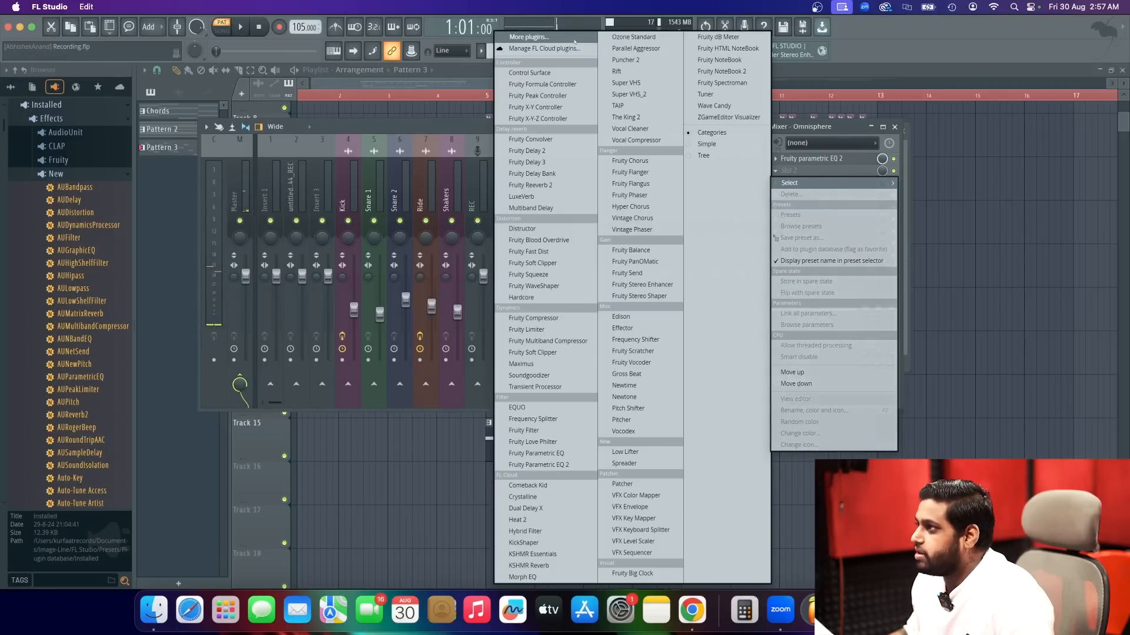
pyautogui.click(574, 38)
pyautogui.write('DELAY')
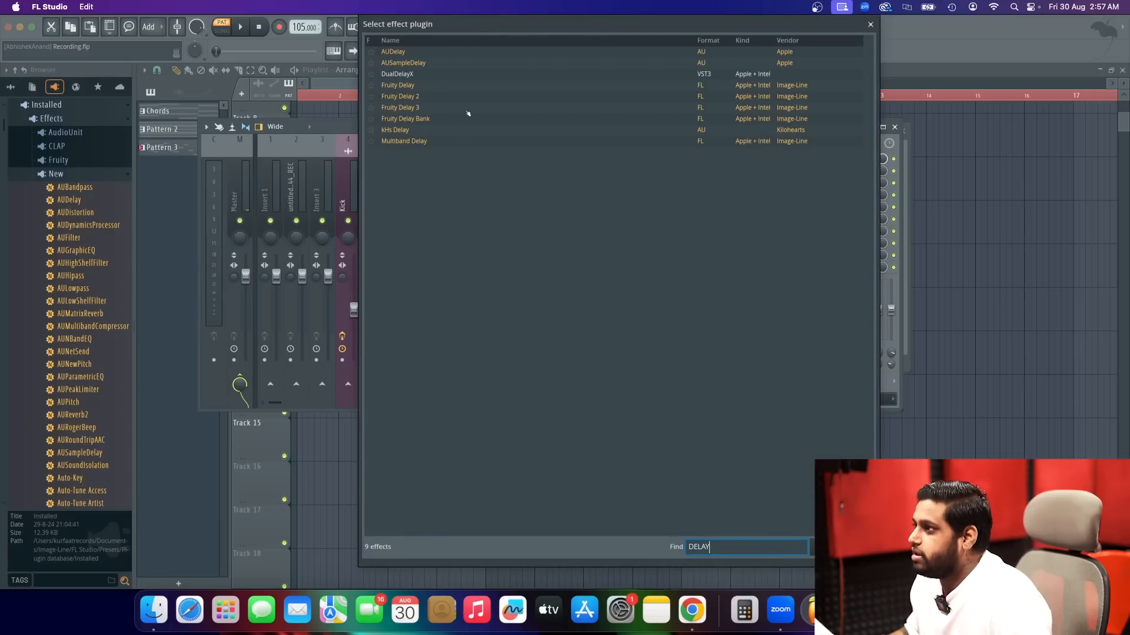
pyautogui.click(441, 98)
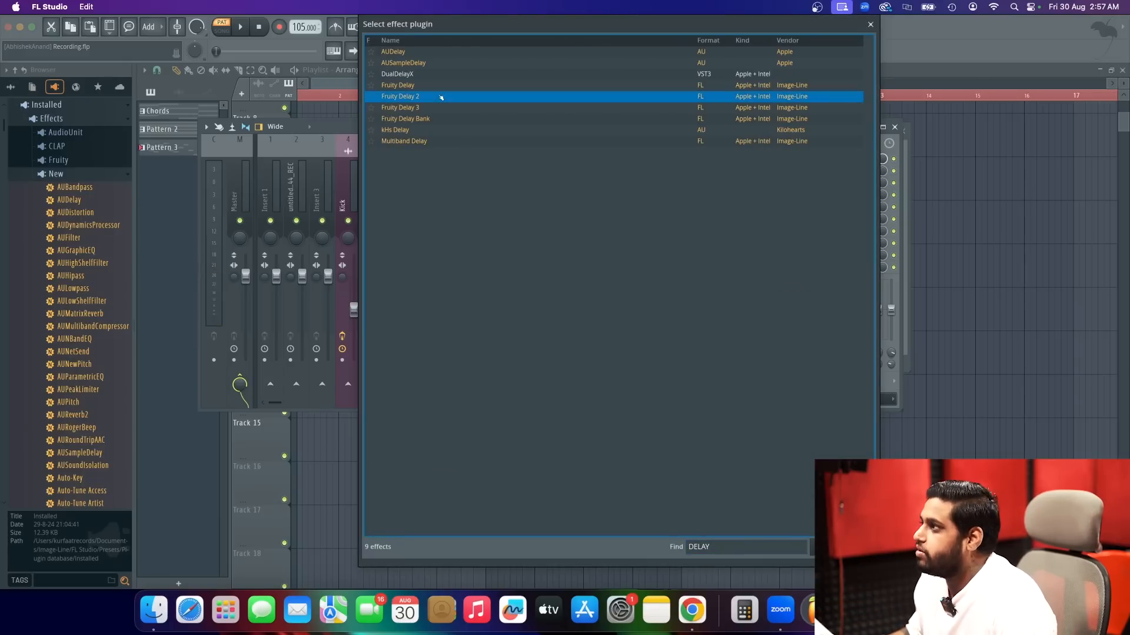
pyautogui.doubleClick(441, 98)
# Play the pattern while adjusting the dry volume of Fruity Delay 2.
pyautogui.press('space')
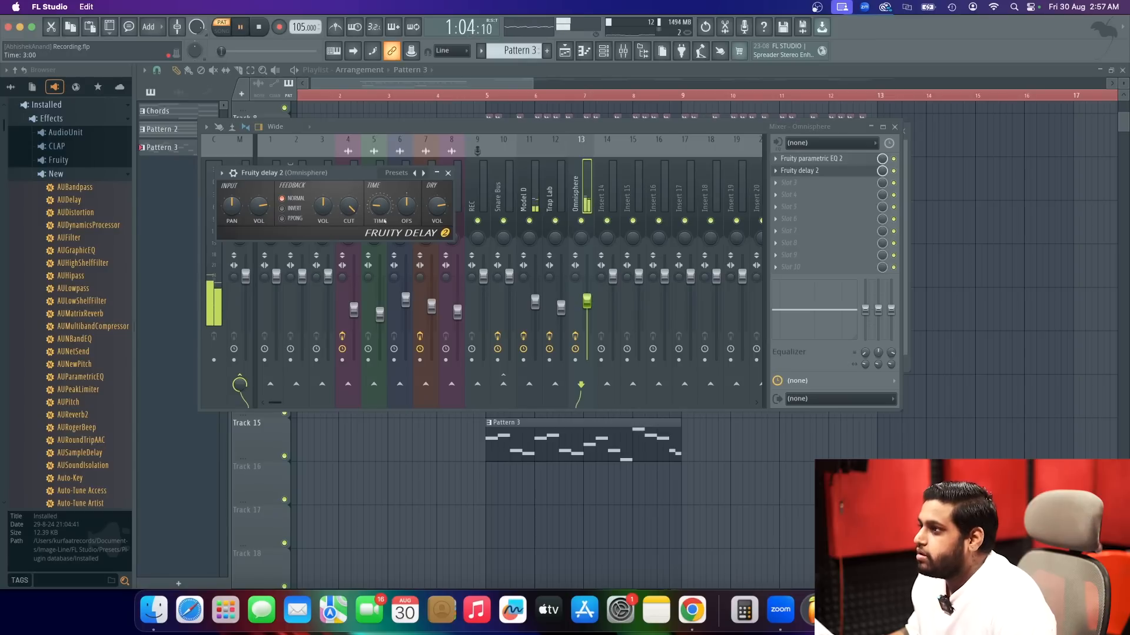
pyautogui.moveTo(437, 206); pyautogui.dragTo(437, 198)
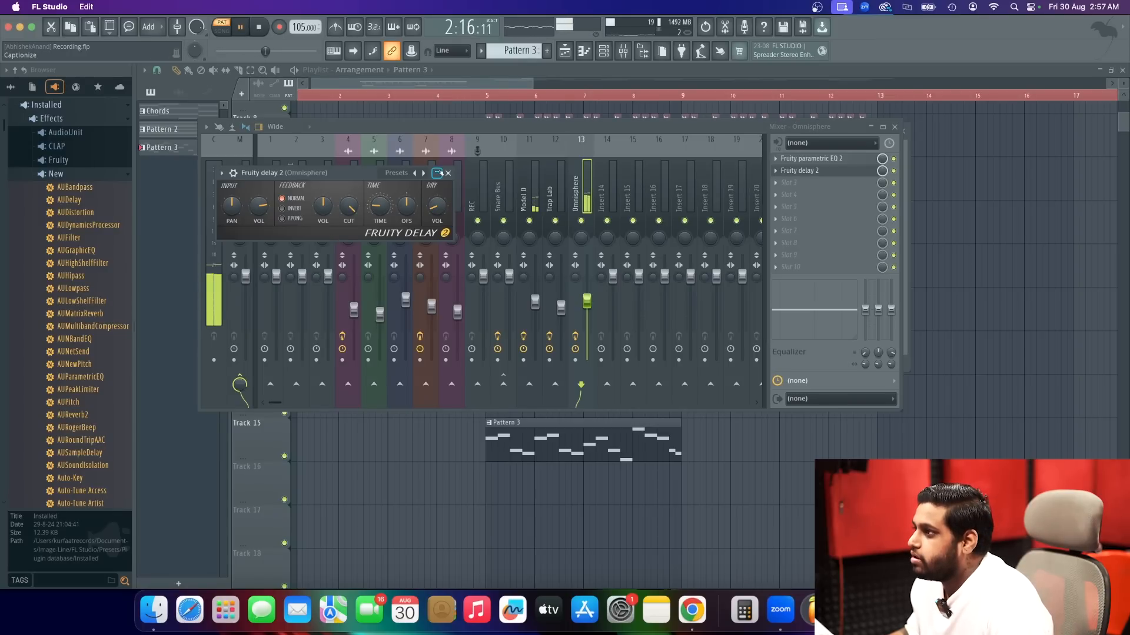
pyautogui.moveTo(437, 206); pyautogui.dragTo(436, 132)
pyautogui.press('space')
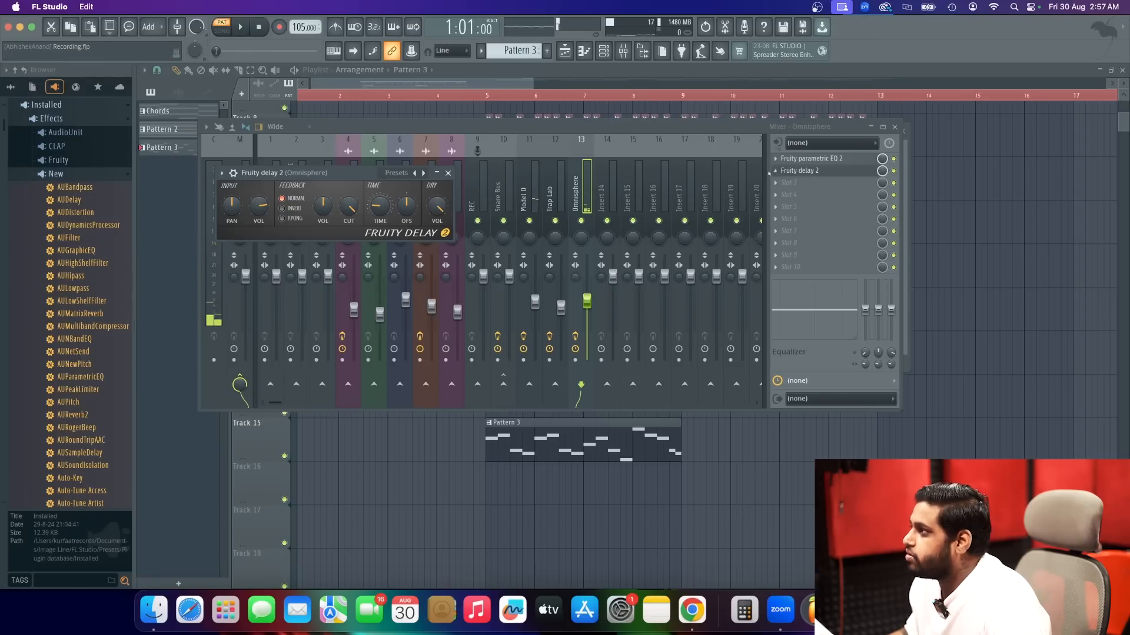
# Replace Fruity Delay 2 on the Omnisphere track with Fruity Delay Bank and audition it with ping-pong feedback.
pyautogui.click(775, 171)
pyautogui.moveTo(791, 183)
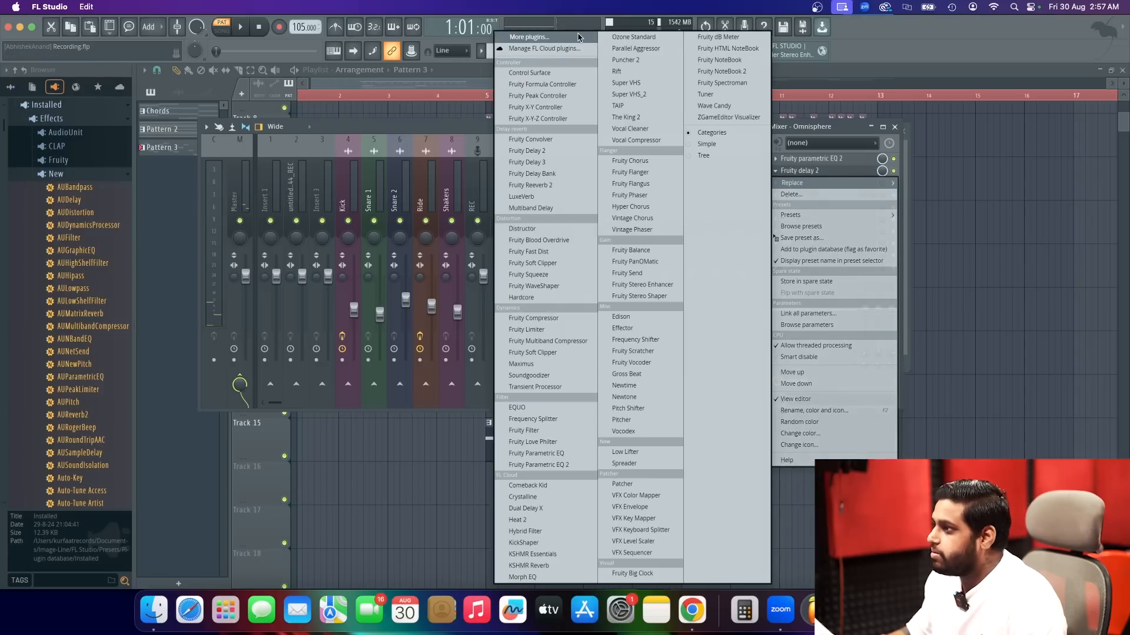
pyautogui.click(578, 36)
pyautogui.write('DELA')
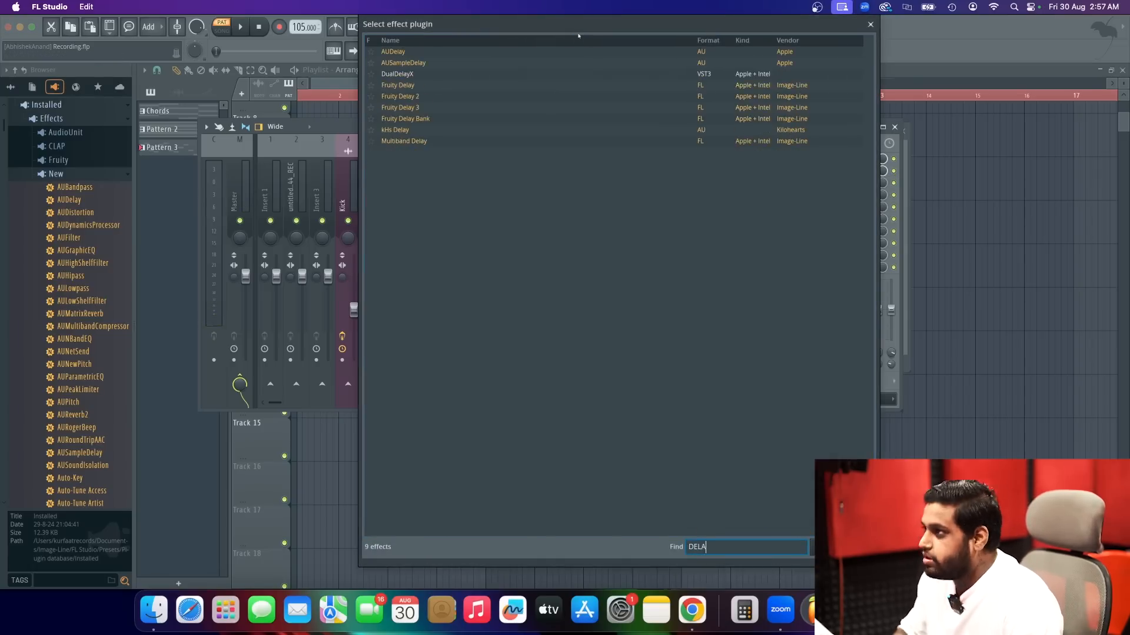
pyautogui.click(446, 107)
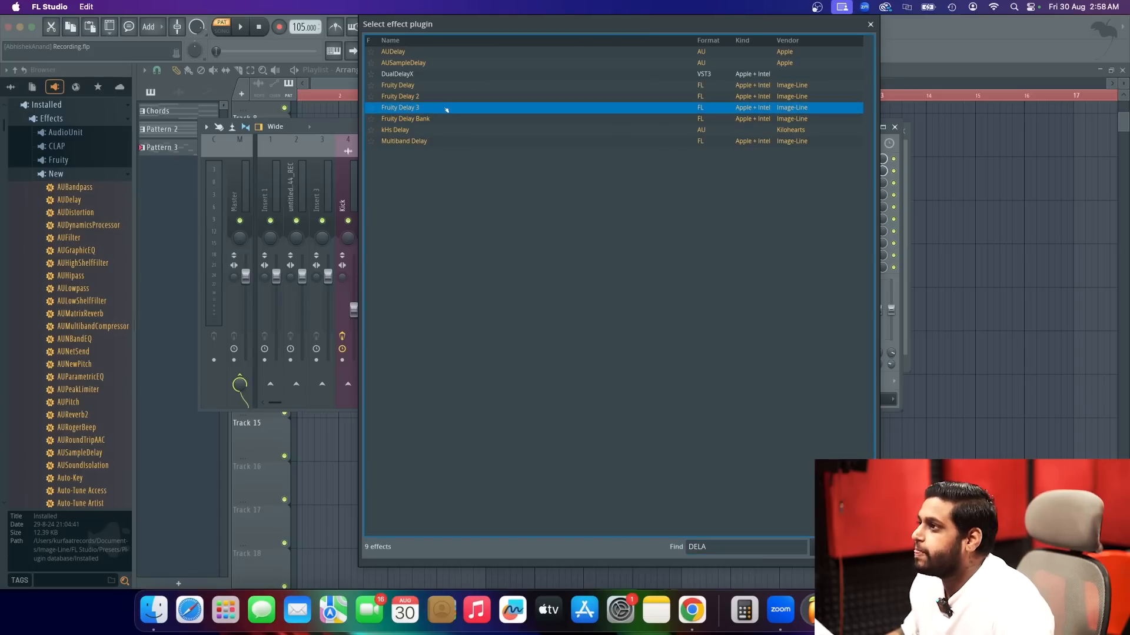
pyautogui.click(441, 119)
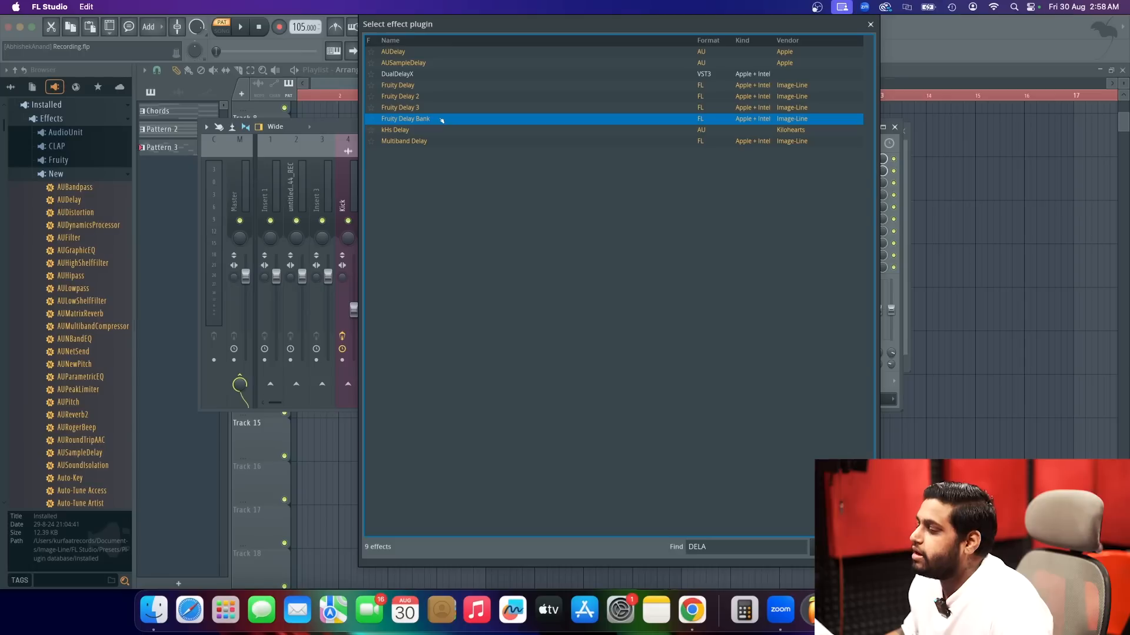
pyautogui.doubleClick(441, 119)
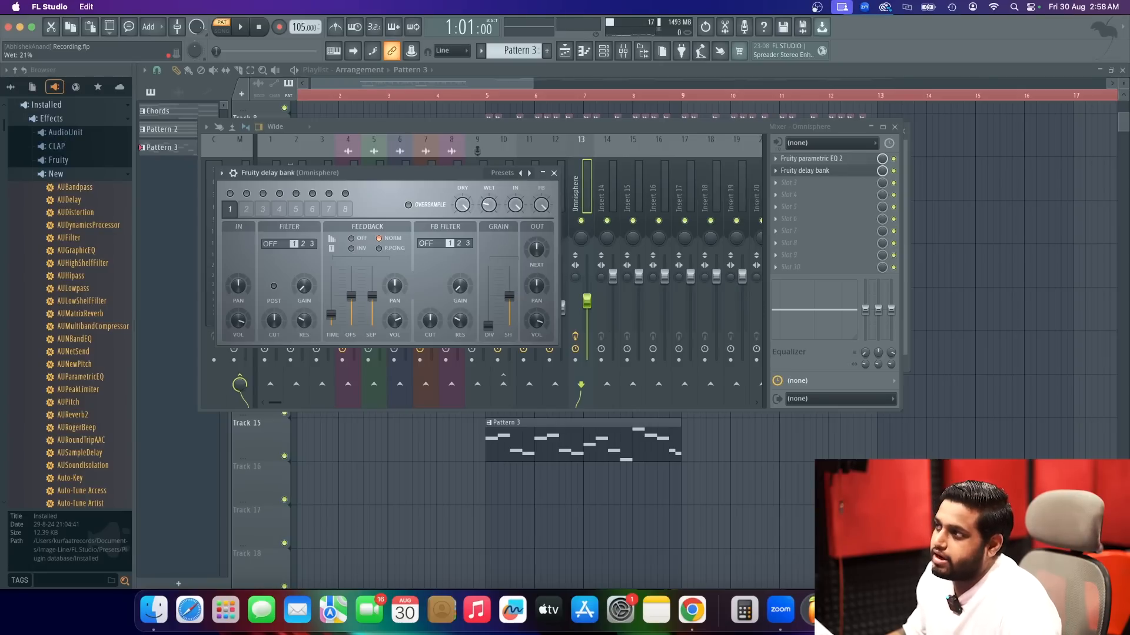
pyautogui.press('space')
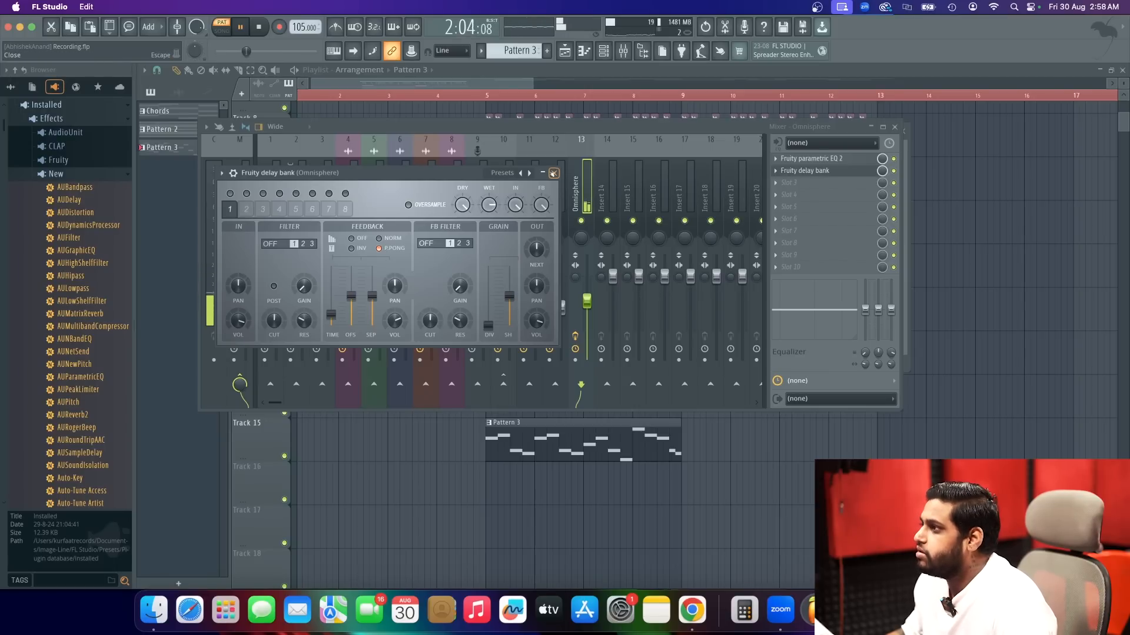
# Close the Fruity Delay Bank and mixer windows and stop the pattern playback.
pyautogui.click(554, 174)
pyautogui.press('space')
pyautogui.click(668, 74)
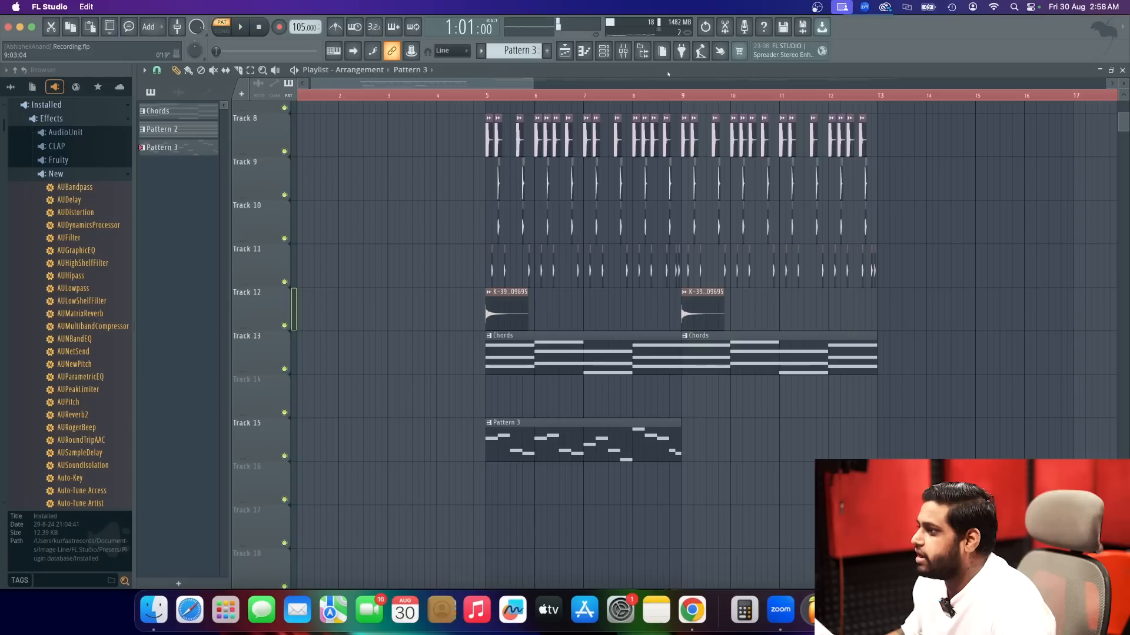
# Play the song from just before bar 5 and place a second Pattern 3 clip at bar 9 on Track 15.
pyautogui.click(477, 95)
pyautogui.press('space')
pyautogui.click(683, 448)
pyautogui.moveTo(683, 448); pyautogui.dragTo(677, 449)
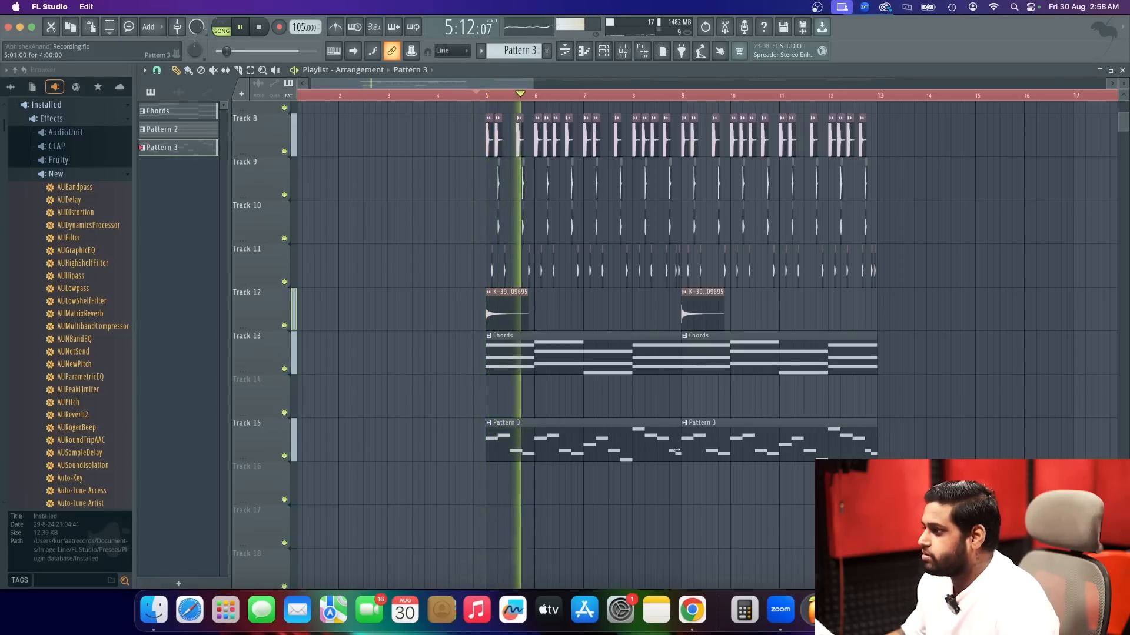
# Listen to the arrangement from bar 5, checking the vocal against the drums, chords and Pattern 3 melody, and stop playback.
pyautogui.scroll(-3, 623, 479)
pyautogui.scroll(-3, 623, 479)
pyautogui.scroll(5, 482, 411)
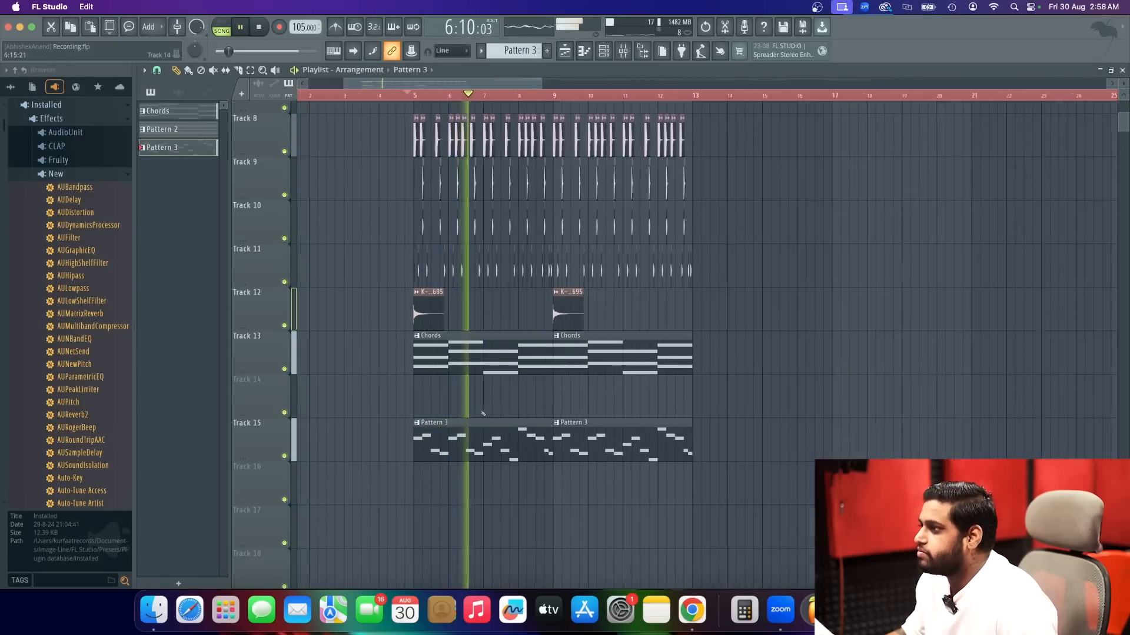
pyautogui.scroll(3, 497, 353)
pyautogui.scroll(5, 500, 341)
pyautogui.scroll(-5, 501, 293)
pyautogui.scroll(2, 500, 247)
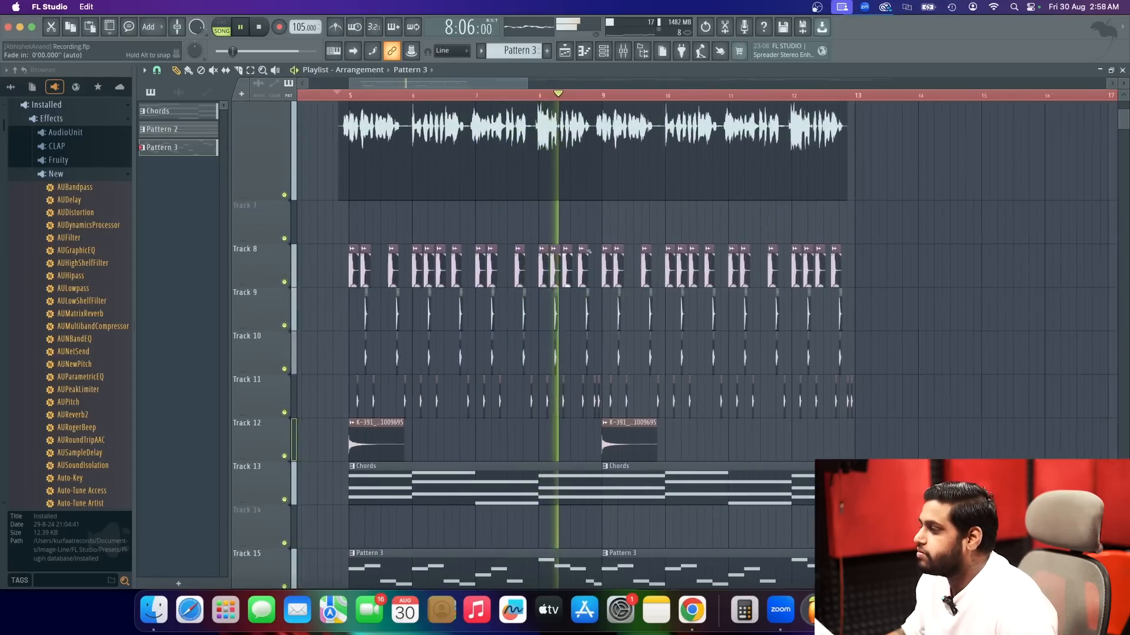
pyautogui.scroll(-3, 485, 193)
pyautogui.scroll(3, 483, 192)
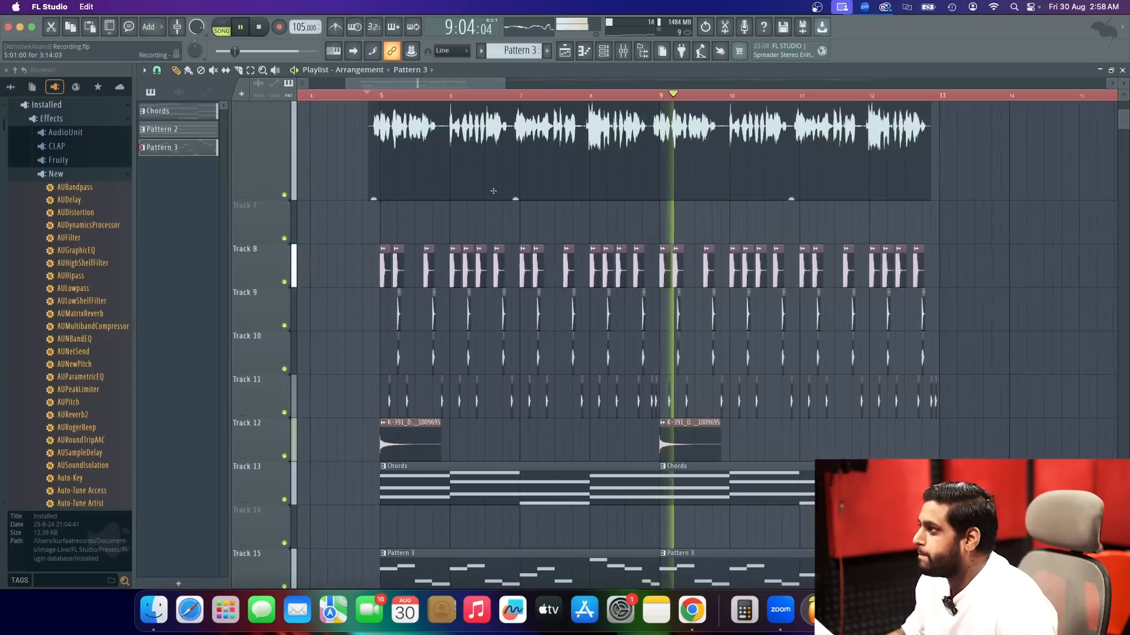
pyautogui.scroll(-1, 480, 191)
pyautogui.scroll(1, 476, 191)
pyautogui.scroll(-2, 476, 190)
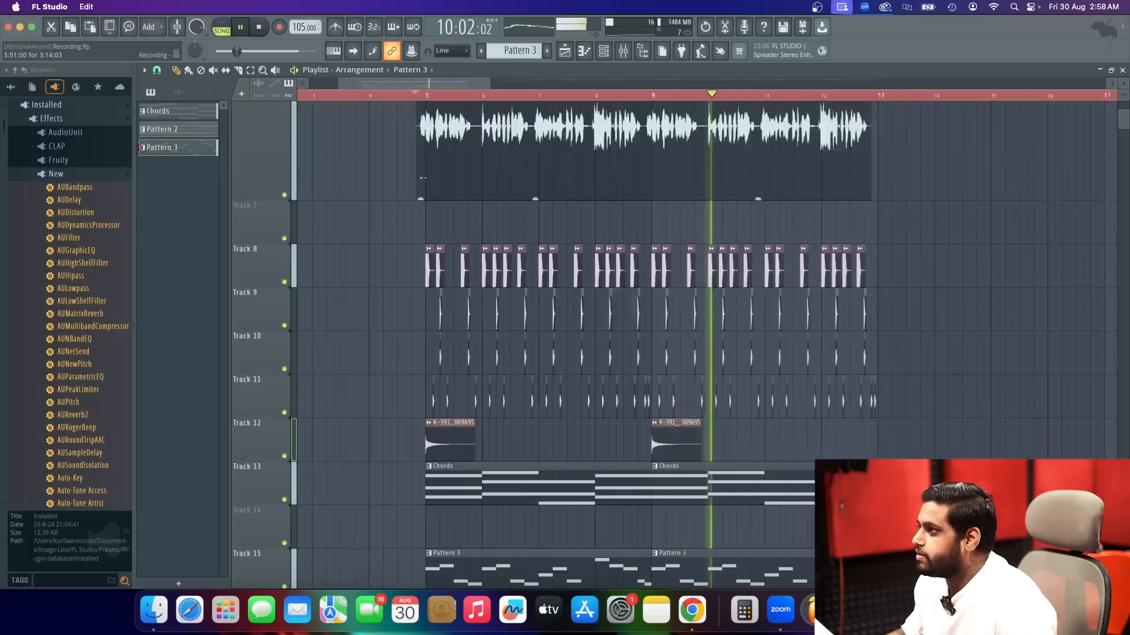
pyautogui.scroll(-3, 614, 237)
pyautogui.scroll(-3, 612, 237)
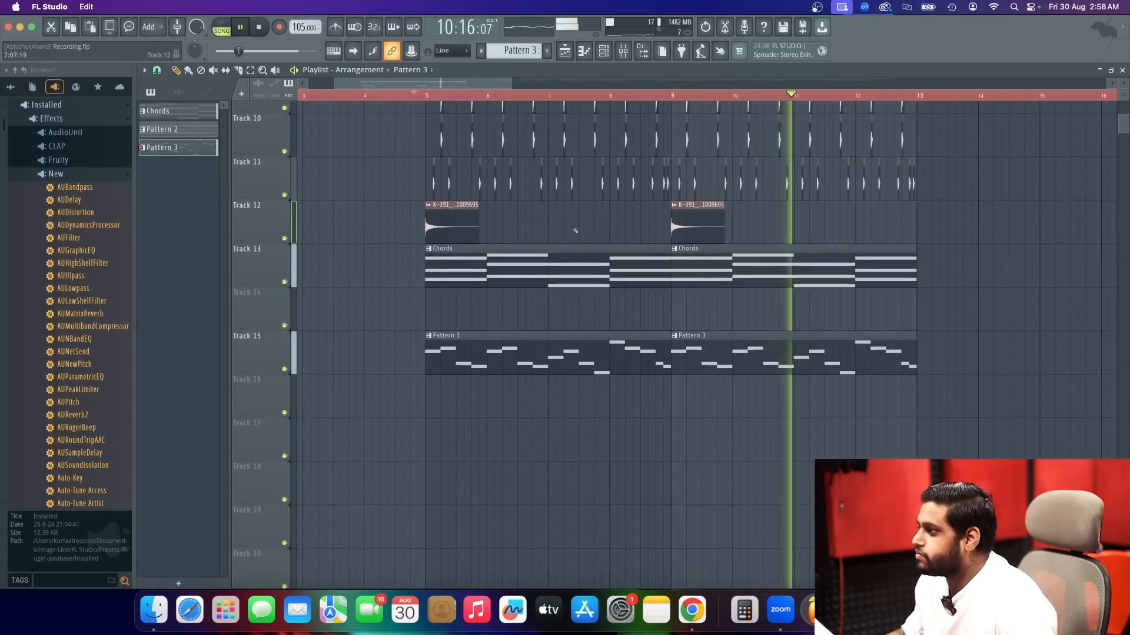
pyautogui.scroll(-2, 582, 233)
pyautogui.scroll(5, 557, 227)
pyautogui.scroll(2, 557, 227)
pyautogui.press('space')
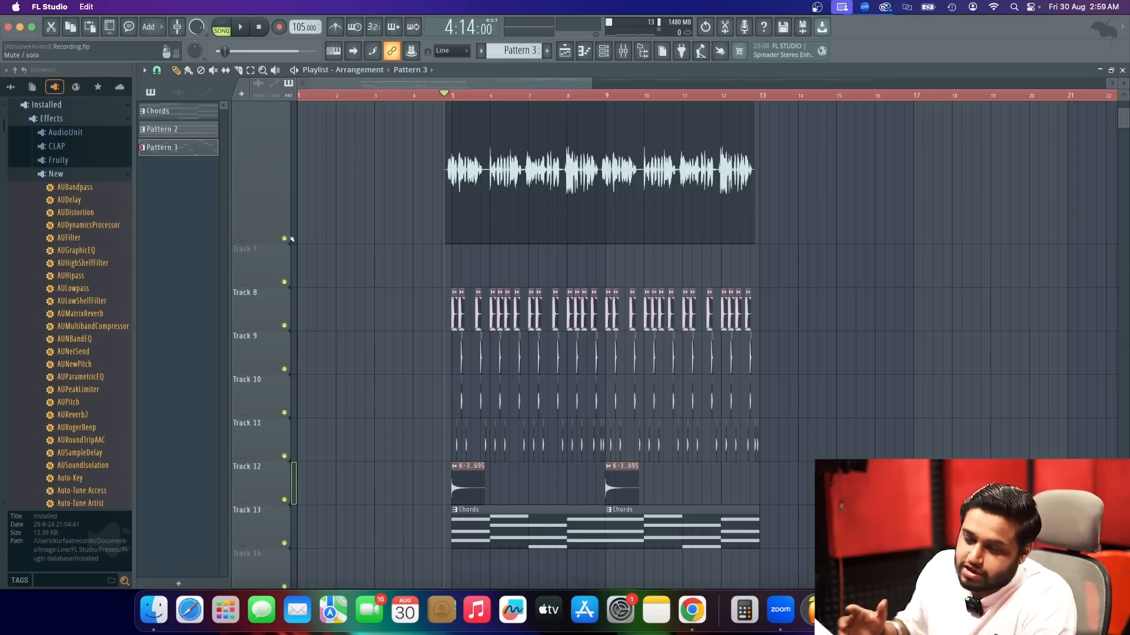
# Duplicate the drum, Chords and Pattern 3 clips on Tracks 8 to 15 into bars 13 to 21 and play the song.
pyautogui.scroll(-7, 500, 346)
pyautogui.scroll(3, 500, 346)
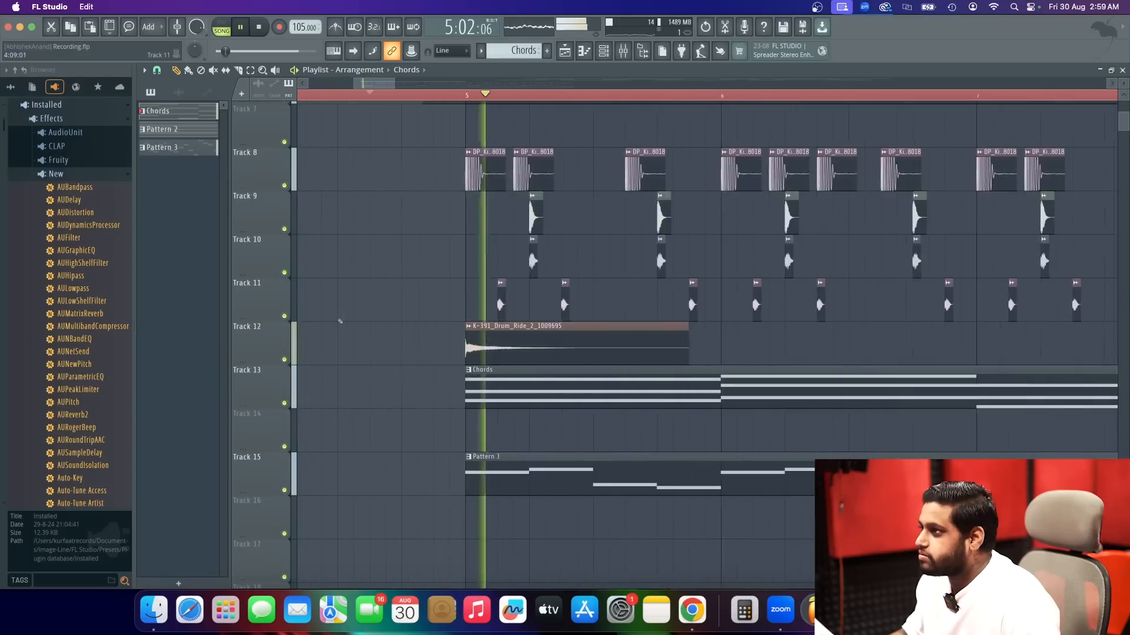
pyautogui.scroll(-3, 418, 334)
pyautogui.scroll(-2, 418, 334)
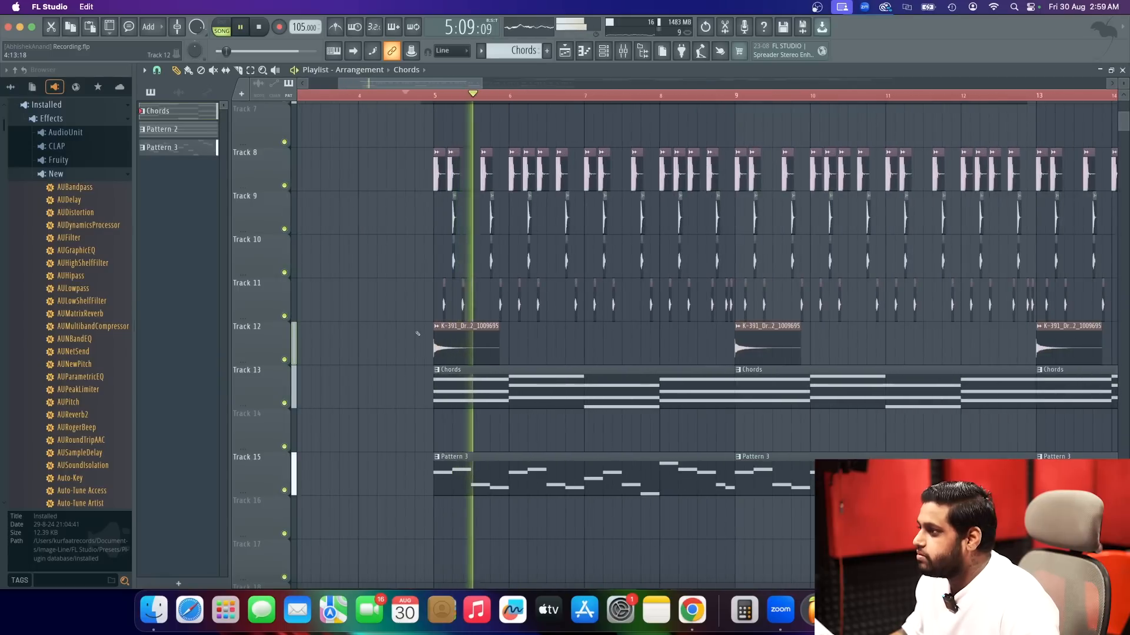
pyautogui.scroll(-2, 417, 333)
pyautogui.scroll(-2, 418, 334)
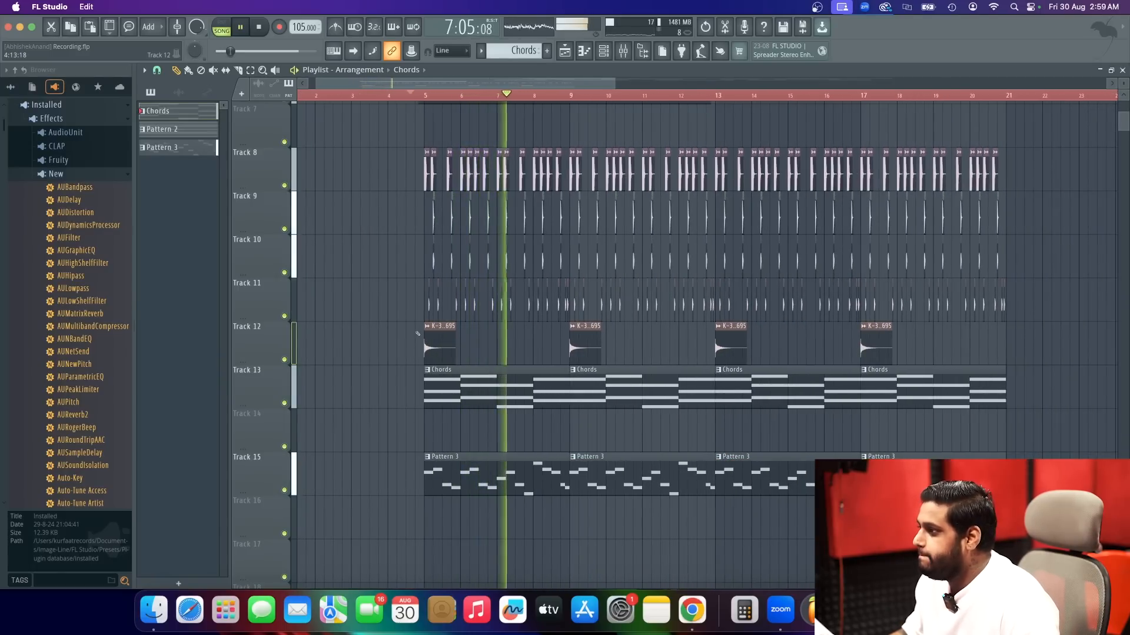
pyautogui.scroll(-2, 468, 348)
pyautogui.scroll(4, 468, 348)
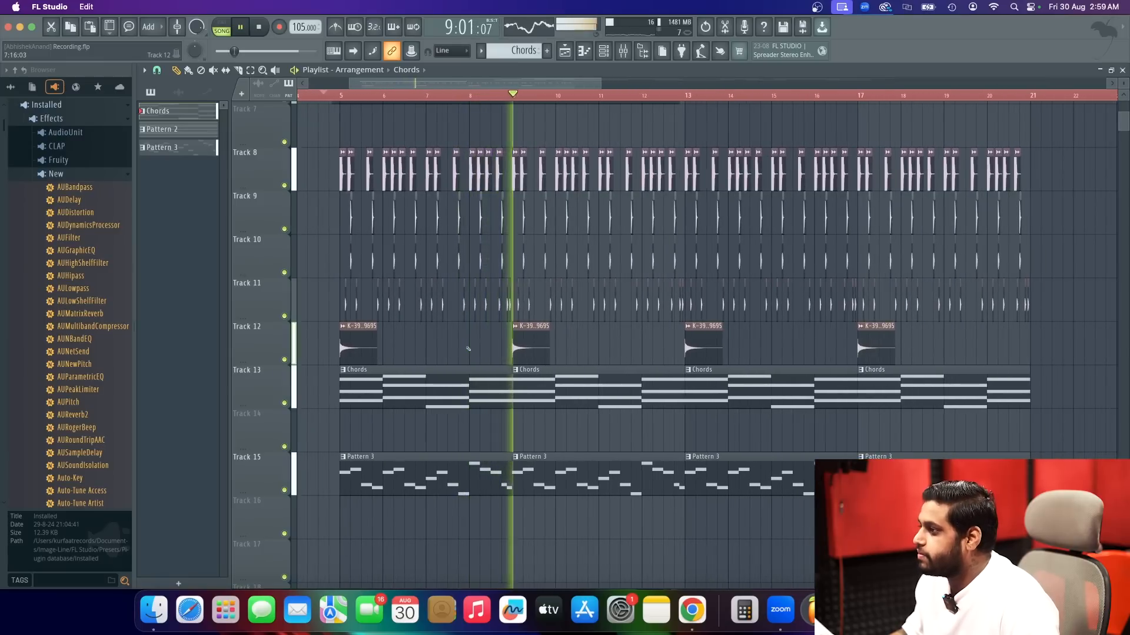
pyautogui.scroll(-1, 468, 349)
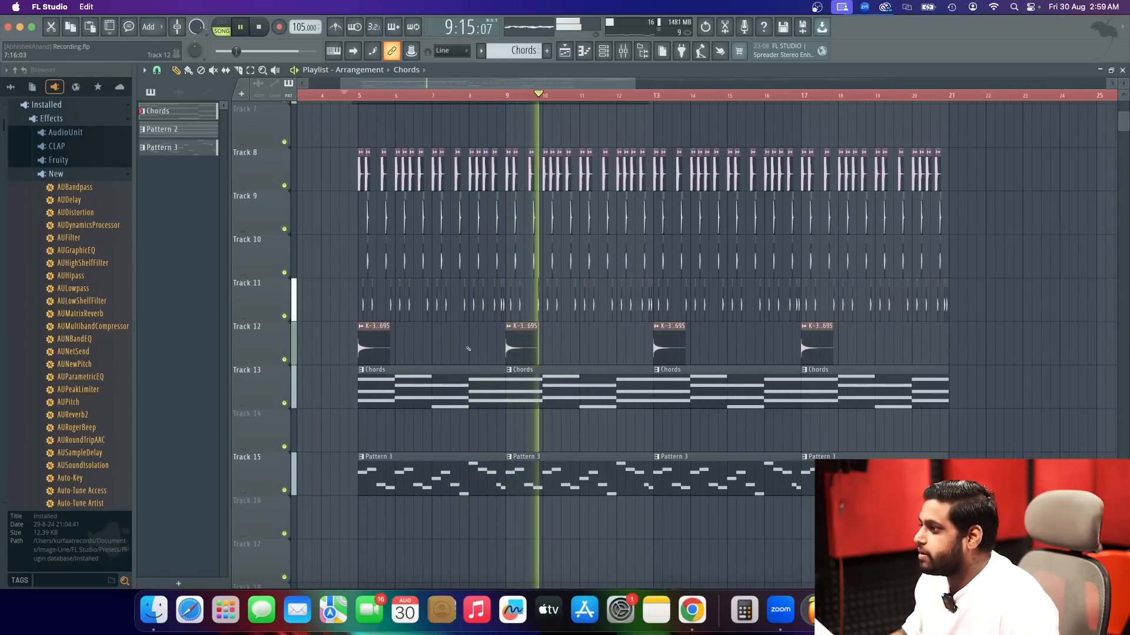